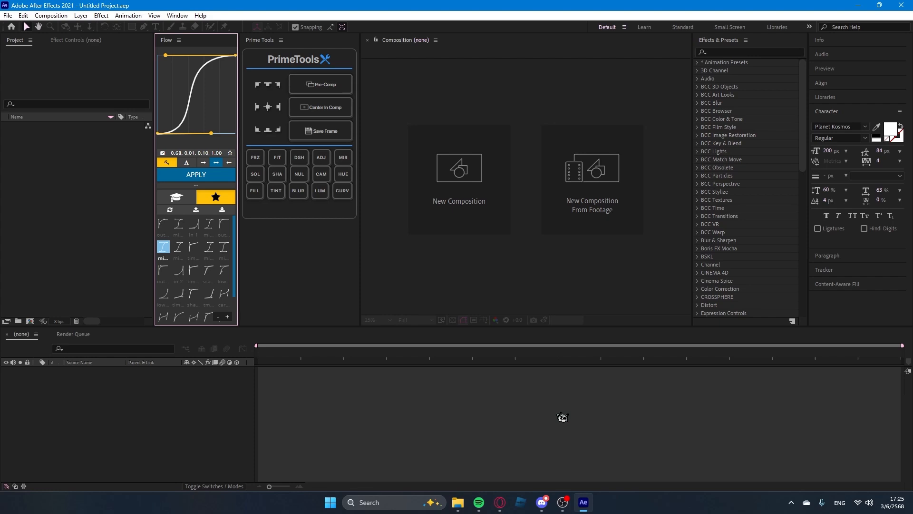
# Create a 1080 × 1080 px composition named "split cube 3d with cube ig" at 25 frames per second.
pyautogui.click(448, 205)
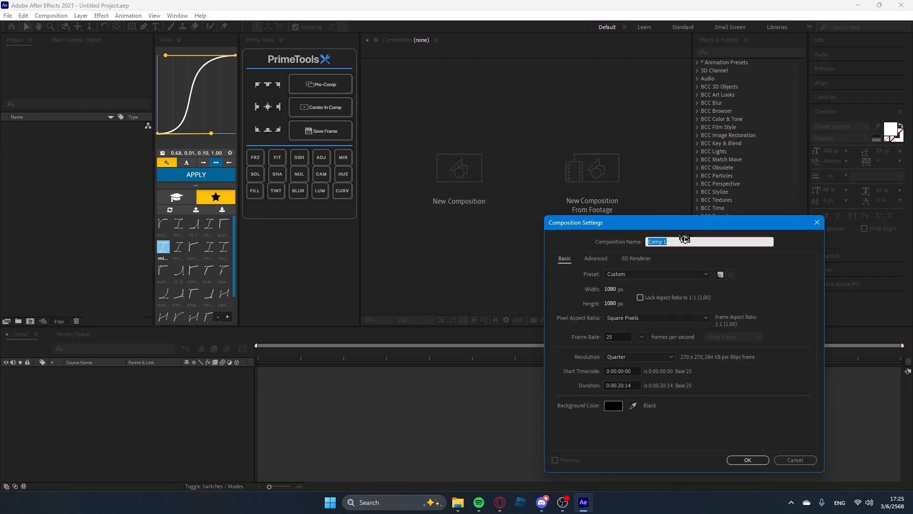
pyautogui.moveTo(698, 223); pyautogui.dragTo(532, 169)
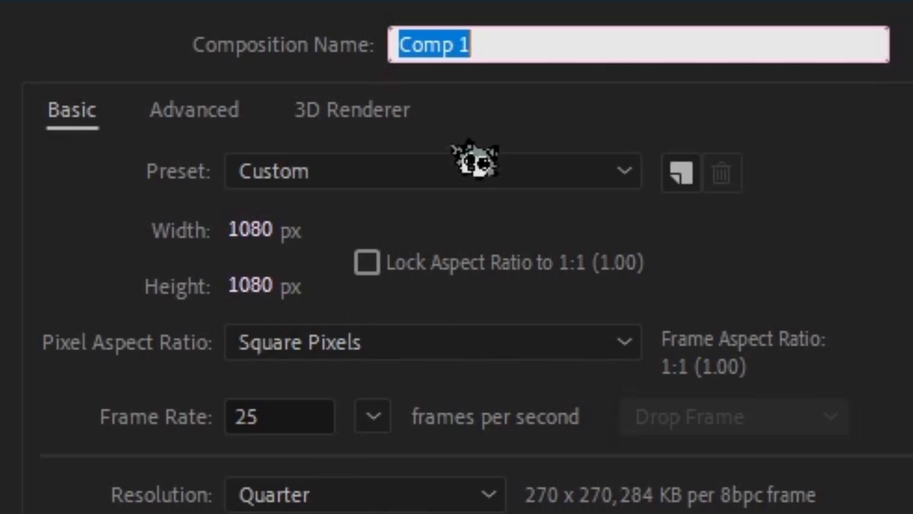
pyautogui.press('BackSpace')
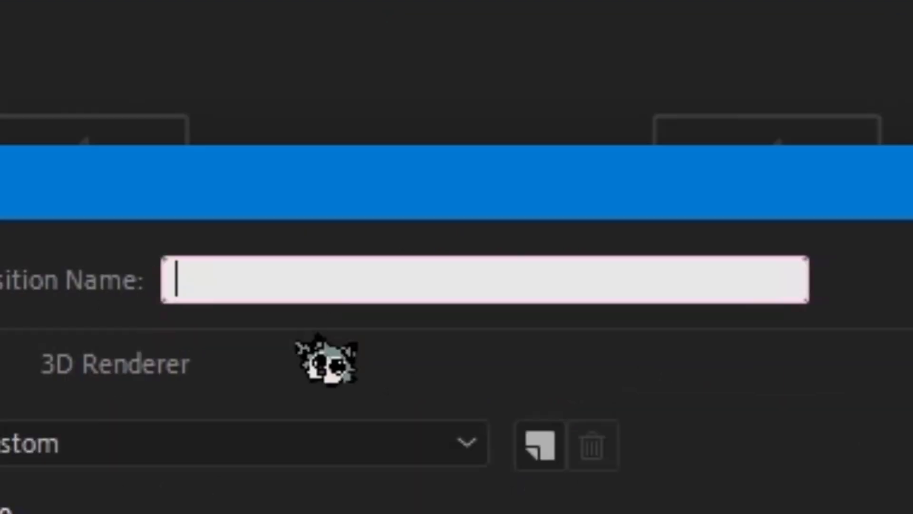
pyautogui.write('split cube ')
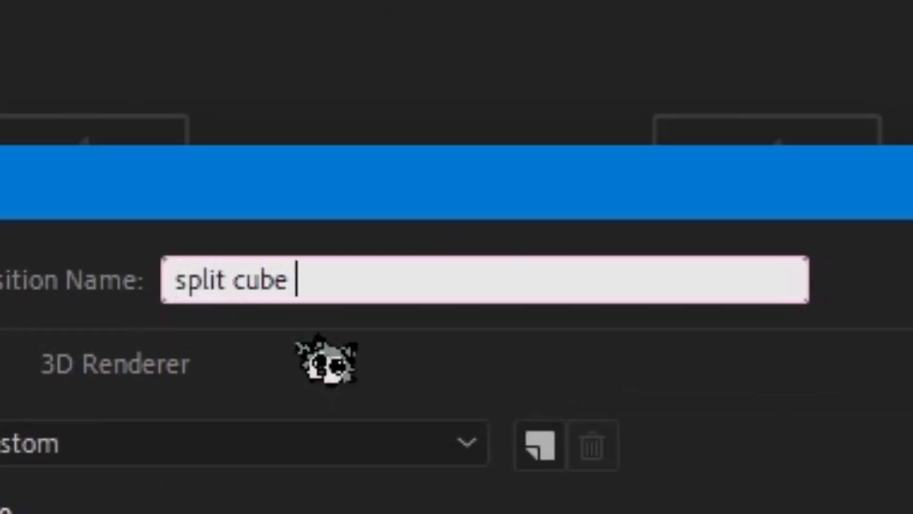
pyautogui.write('3d with cube ')
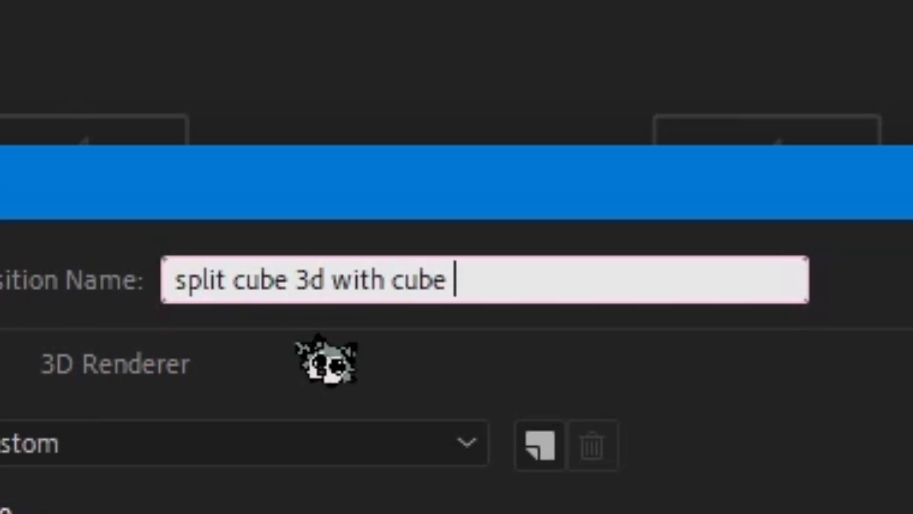
pyautogui.write('ig')
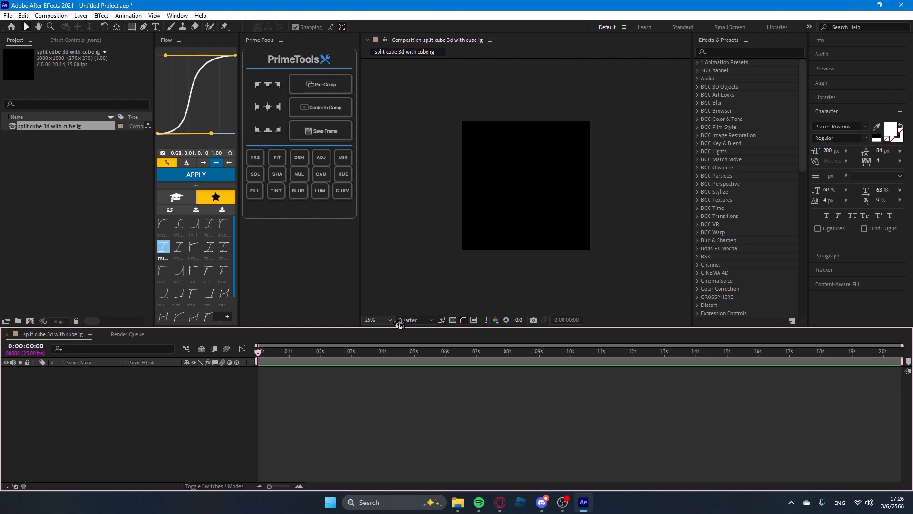
# Import the three sgguzz JPG images into the project.
pyautogui.press('.')
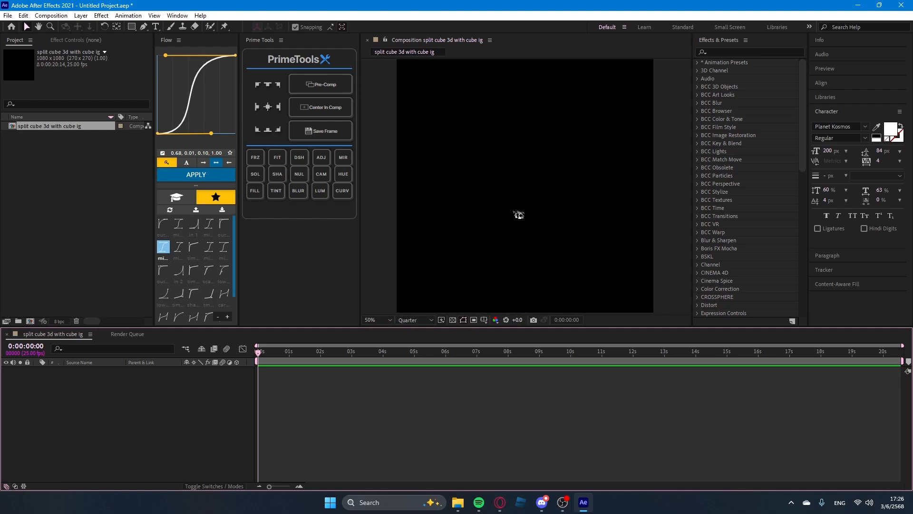
pyautogui.scroll(-1, 525, 218)
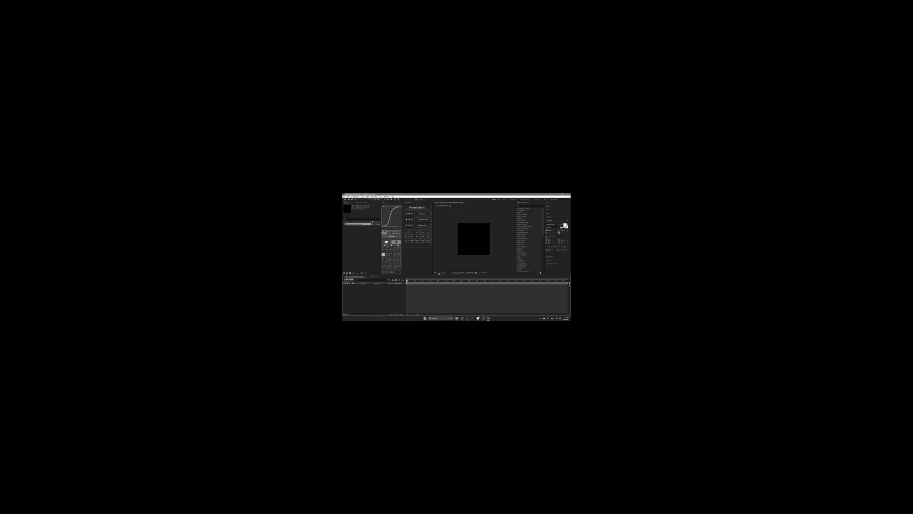
pyautogui.click(439, 273)
pyautogui.click(440, 232)
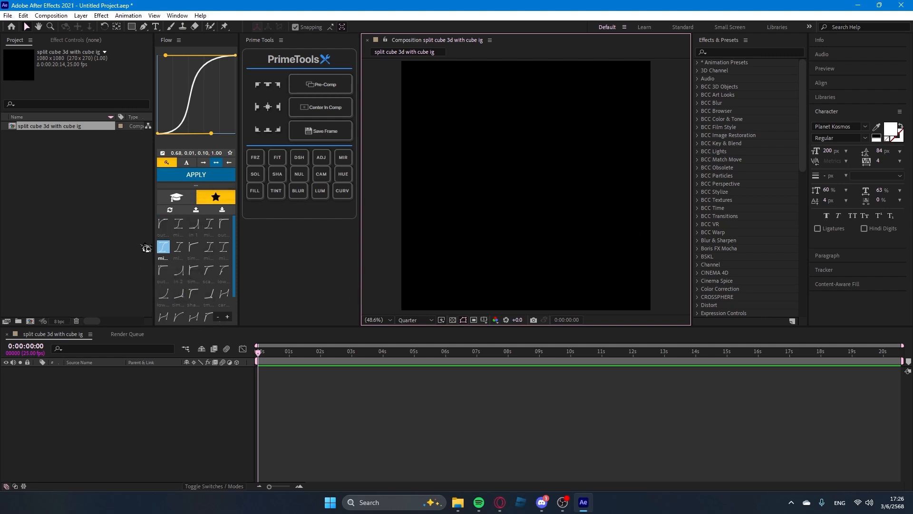
pyautogui.moveTo(384, 430); pyautogui.dragTo(143, 194)
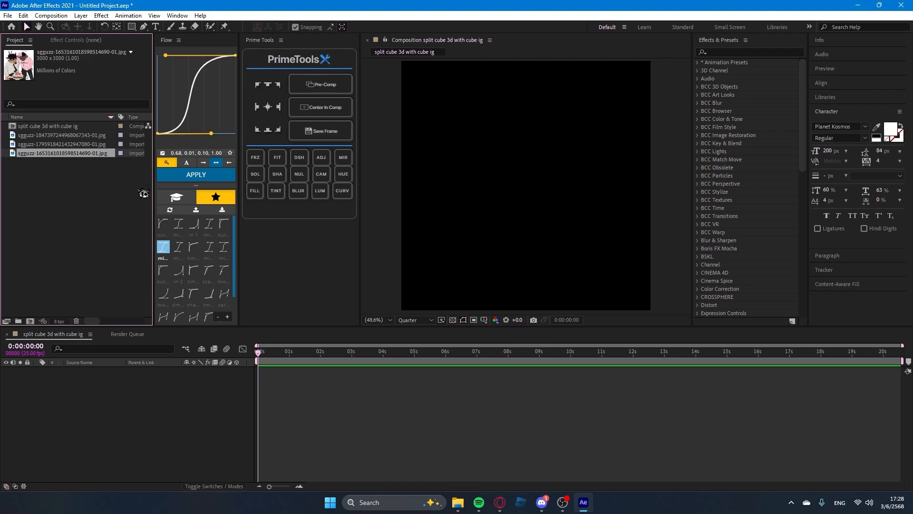
pyautogui.moveTo(53, 200); pyautogui.dragTo(74, 130)
pyautogui.click(67, 189)
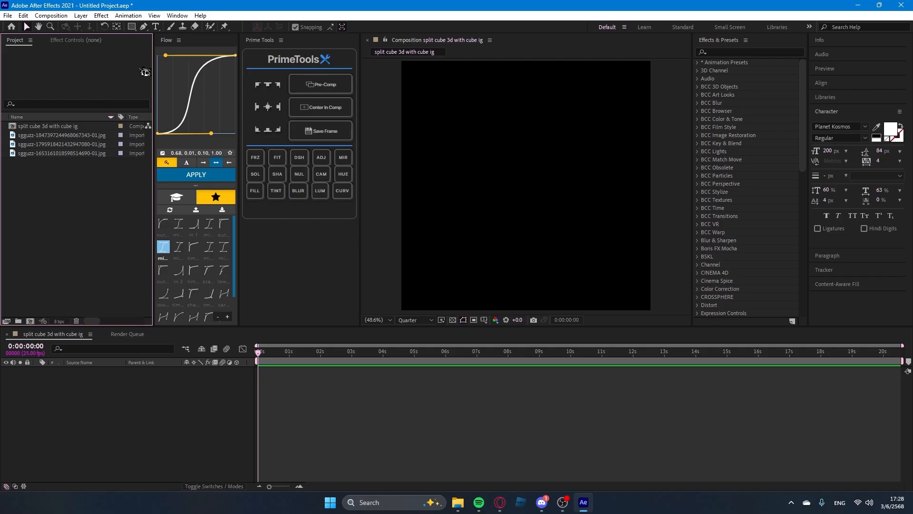
pyautogui.moveTo(50, 187); pyautogui.dragTo(65, 146)
pyautogui.click(59, 200)
pyautogui.click(53, 136)
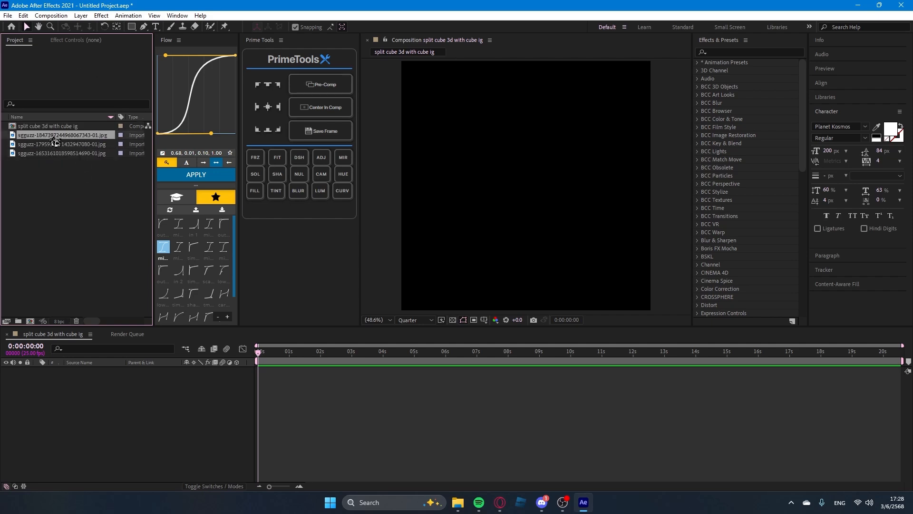
pyautogui.click(52, 144)
pyautogui.click(60, 138)
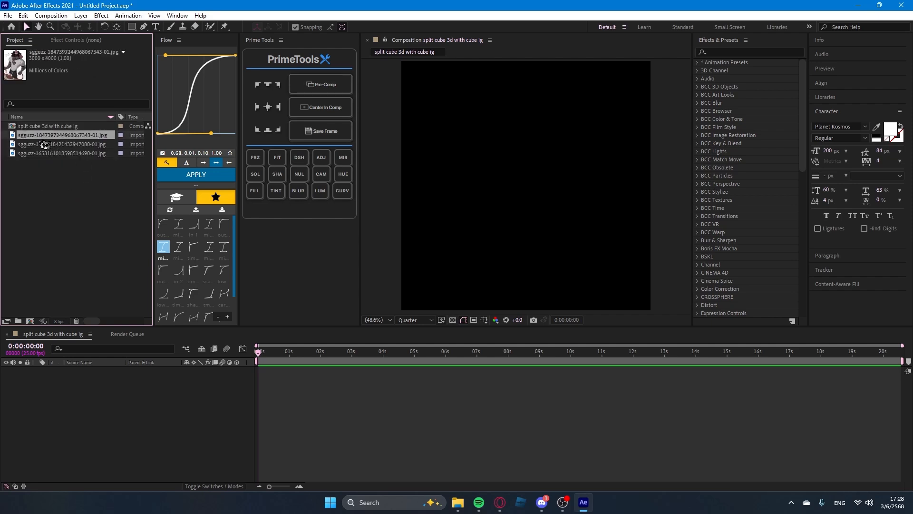
pyautogui.moveTo(45, 137); pyautogui.dragTo(270, 386)
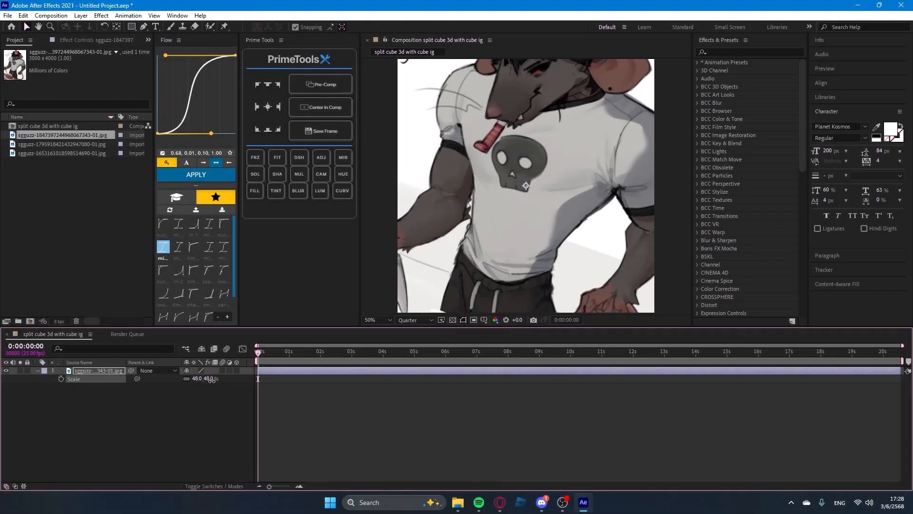
# Scale the image layer to 37% and set its position to 540, 723.
pyautogui.moveTo(207, 379); pyautogui.dragTo(201, 379)
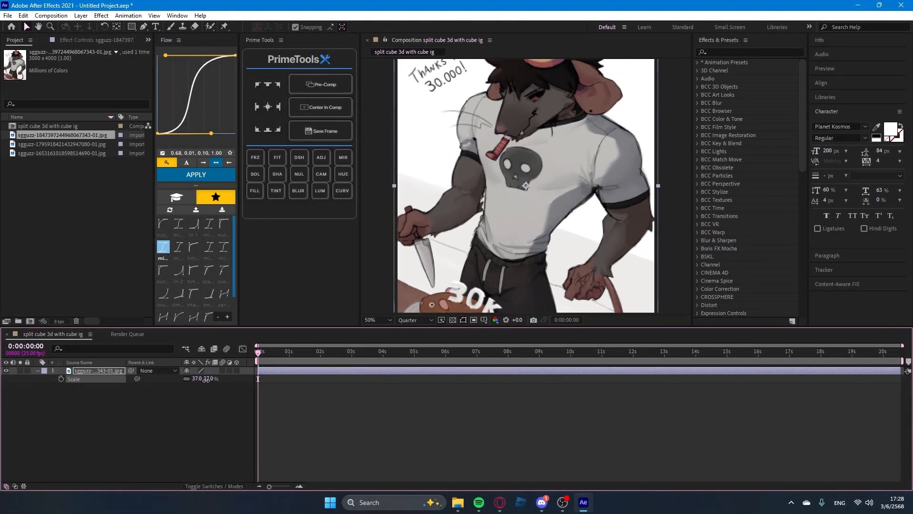
pyautogui.press(',')
pyautogui.press(',')
pyautogui.press('p')
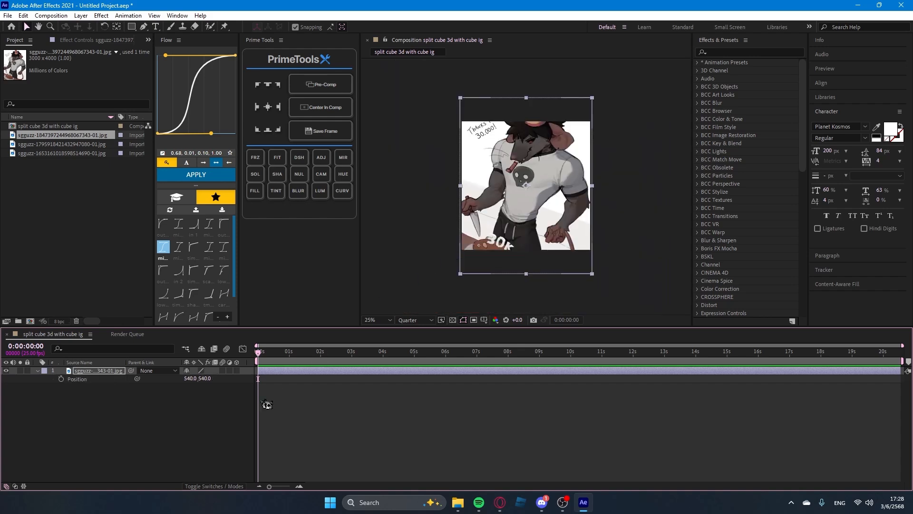
pyautogui.moveTo(207, 380); pyautogui.dragTo(292, 362)
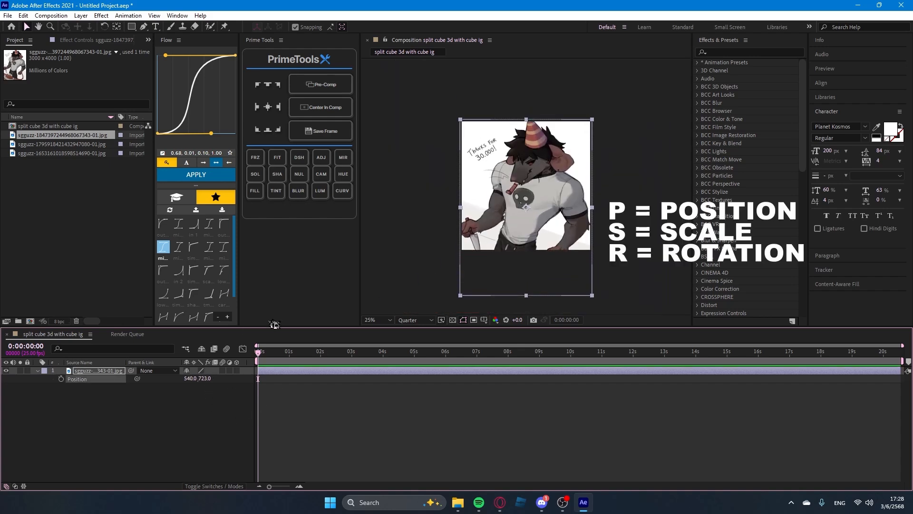
pyautogui.press('space')
pyautogui.press('space')
pyautogui.press('space')
pyautogui.press('space')
pyautogui.rightClick(271, 369)
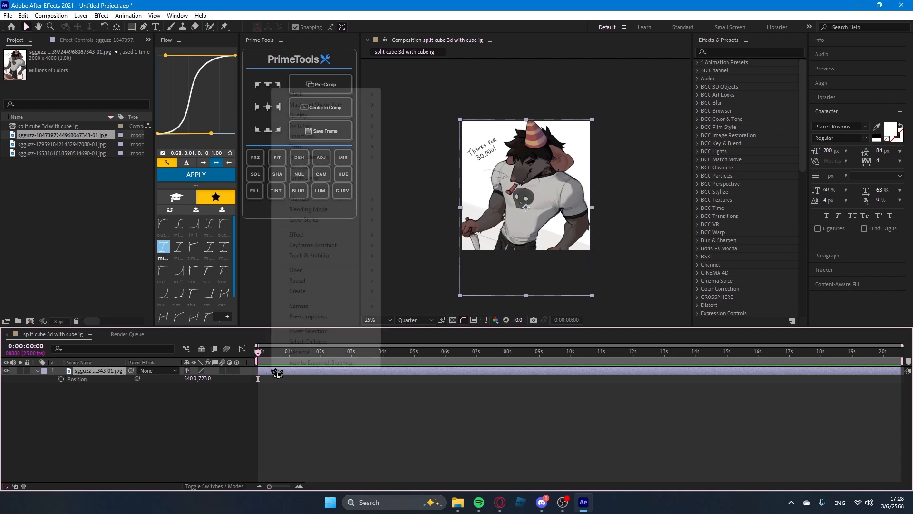
pyautogui.click(258, 411)
# End the work area at 0:00:04:00 and trim the composition to the work area, returning to the first frame.
pyautogui.moveTo(261, 352); pyautogui.dragTo(389, 388)
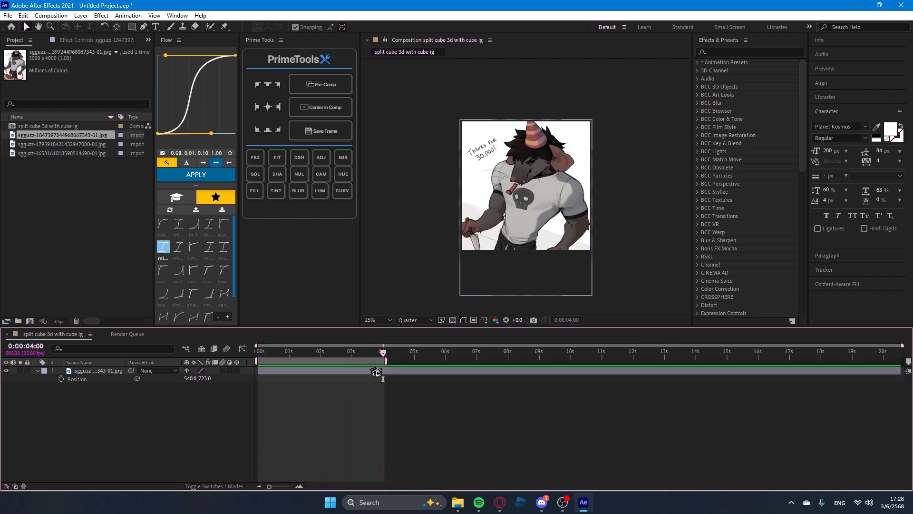
pyautogui.rightClick(368, 360)
pyautogui.click(395, 383)
pyautogui.press('Home')
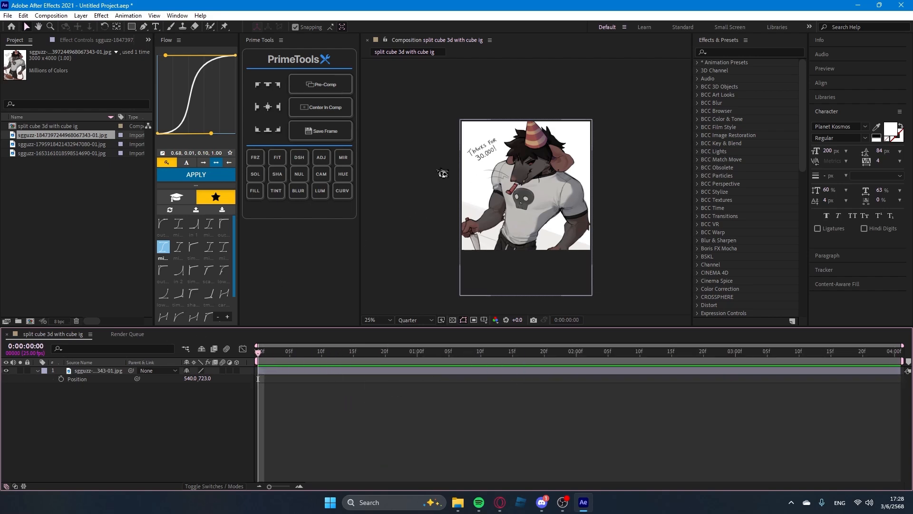
# Pre-compose the image layer under the name "1", moving all attributes into the new composition.
pyautogui.press('space')
pyautogui.press('space')
pyautogui.click(330, 375)
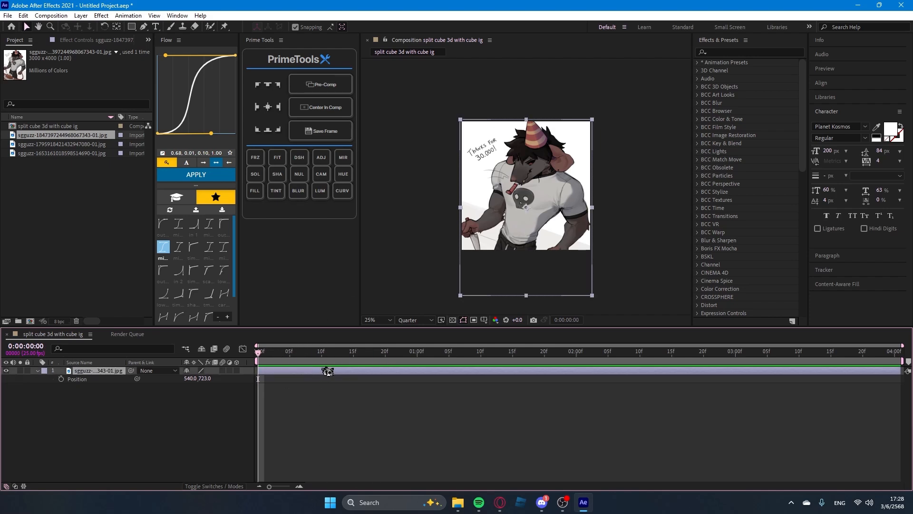
pyautogui.rightClick(328, 371)
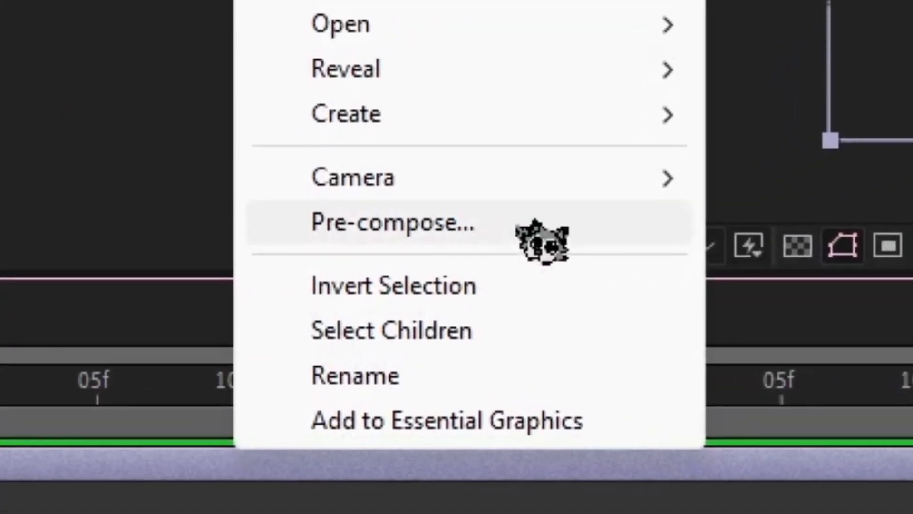
pyautogui.click(542, 240)
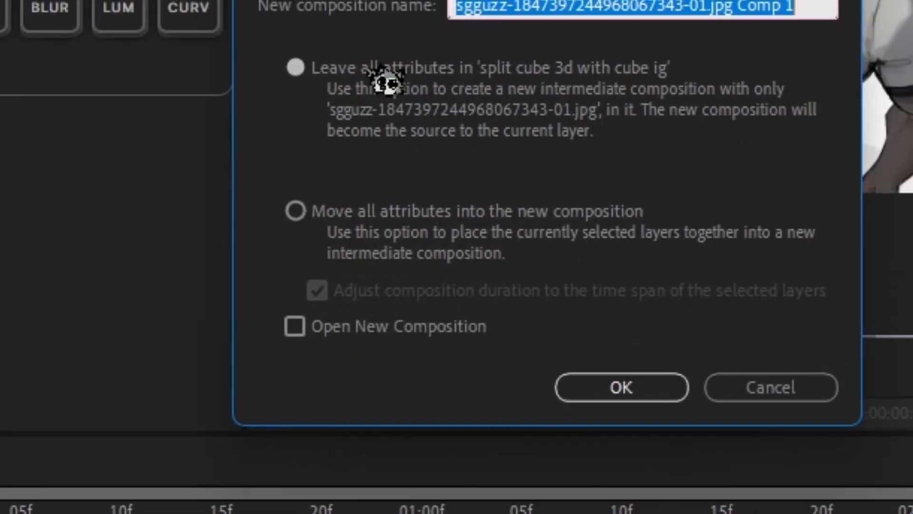
pyautogui.write('1')
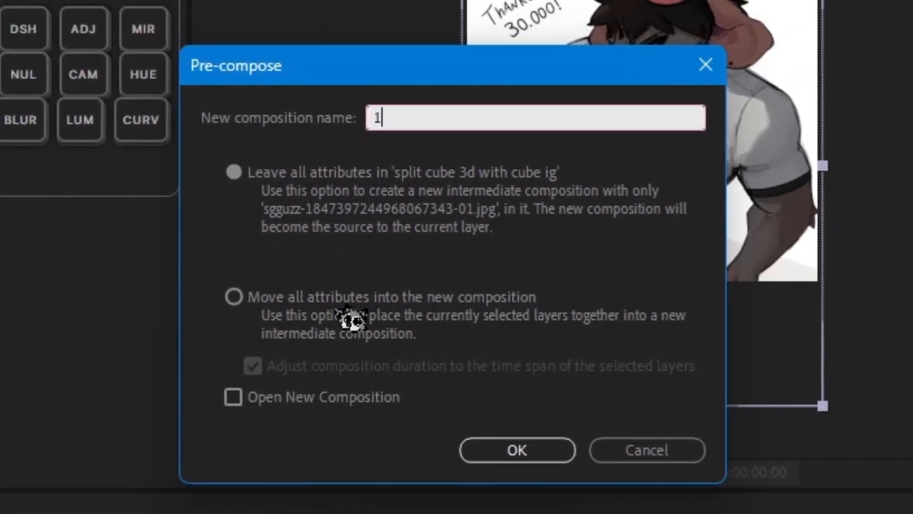
pyautogui.click(350, 310)
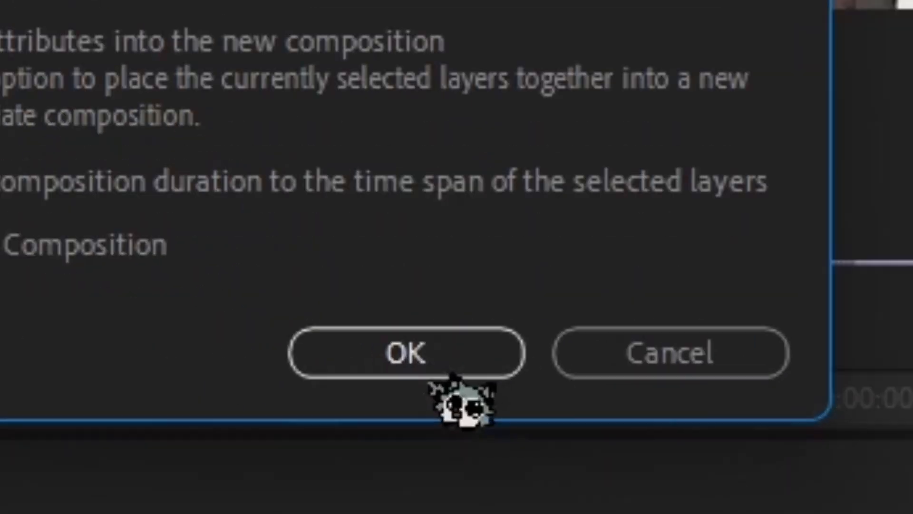
pyautogui.click(514, 454)
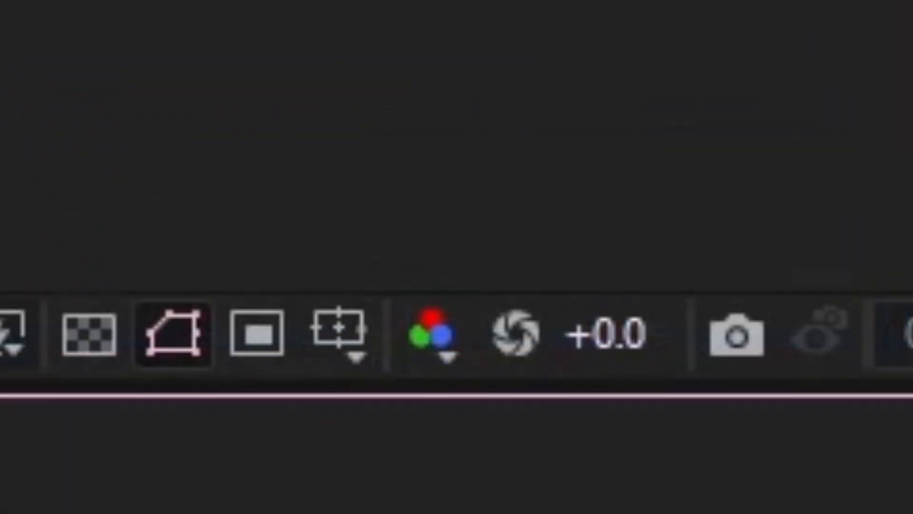
# Try scaling the pre-composed layer up to 102%, and undo it.
pyautogui.press('s')
pyautogui.moveTo(200, 380); pyautogui.dragTo(219, 383)
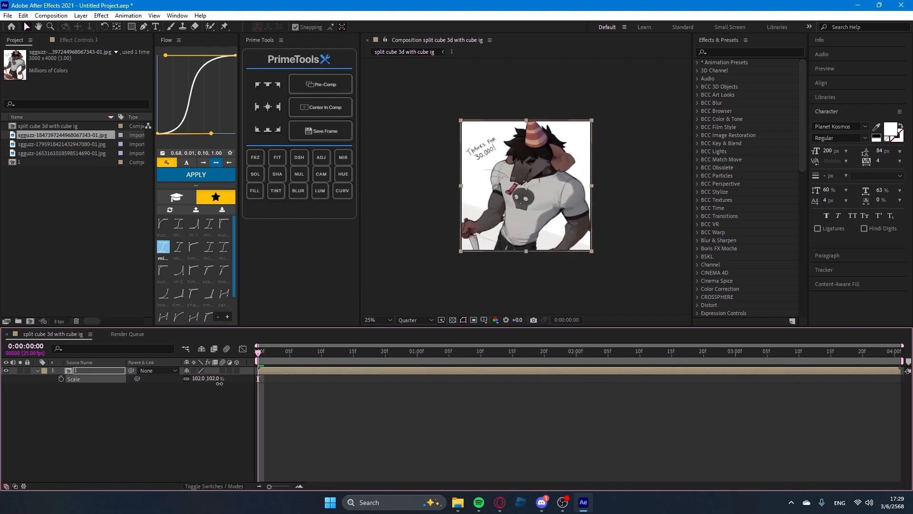
pyautogui.hotkey('ctrl', 'z')
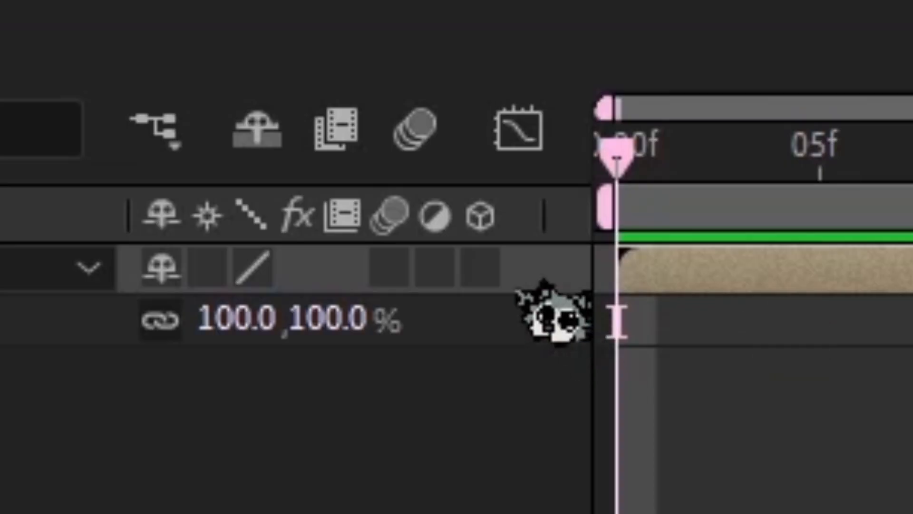
# Enable 3D and motion blur for the pre-composed layer 1.
pyautogui.click(237, 370)
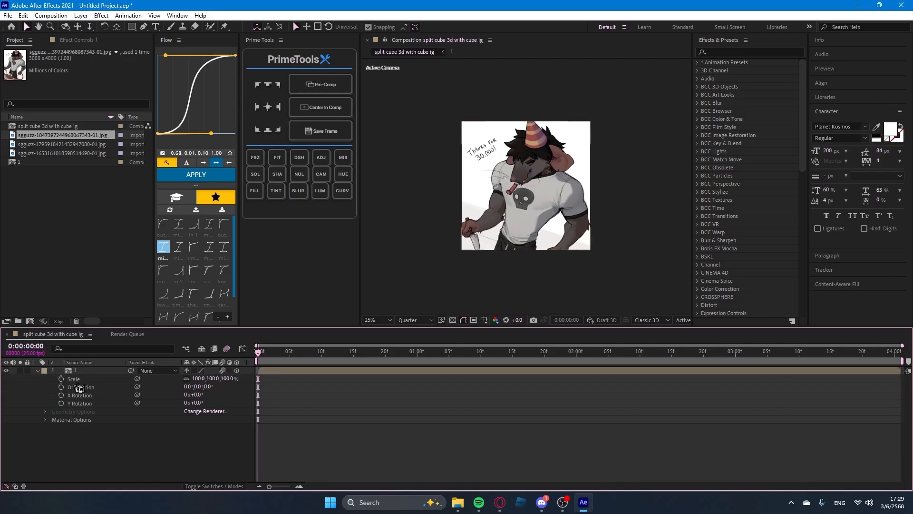
pyautogui.click(300, 373)
# Try rotating layer 1 to 88° around the Y axis and scaling it to 56%, undoing each change.
pyautogui.press('r')
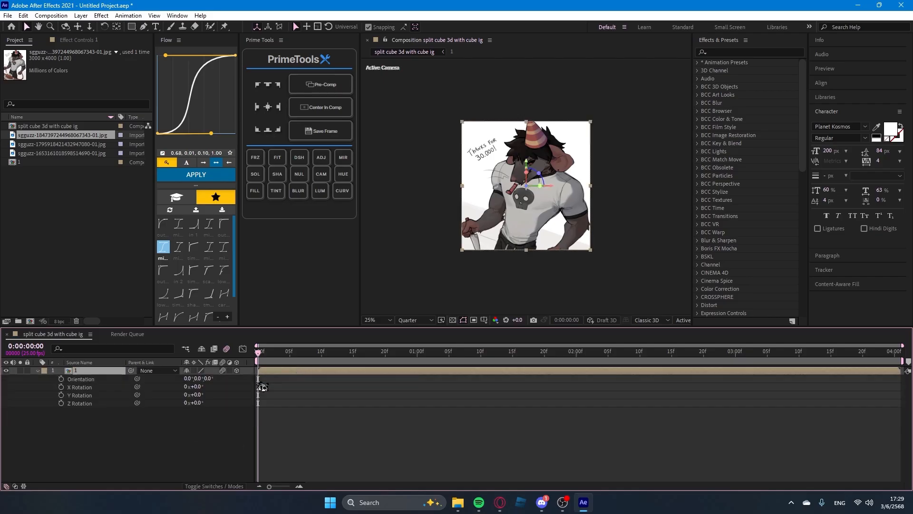
pyautogui.moveTo(199, 396); pyautogui.dragTo(256, 408)
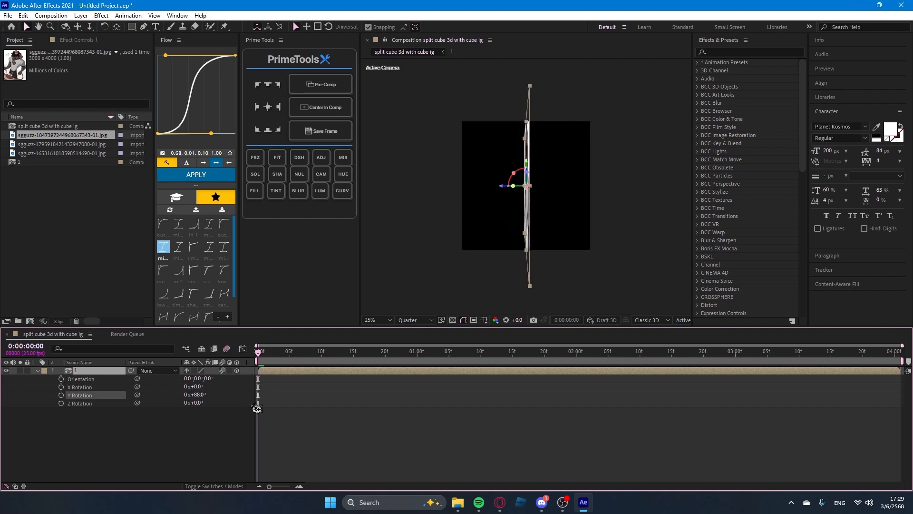
pyautogui.hotkey('ctrl', 'z')
pyautogui.press('s')
pyautogui.moveTo(221, 380); pyautogui.dragTo(195, 380)
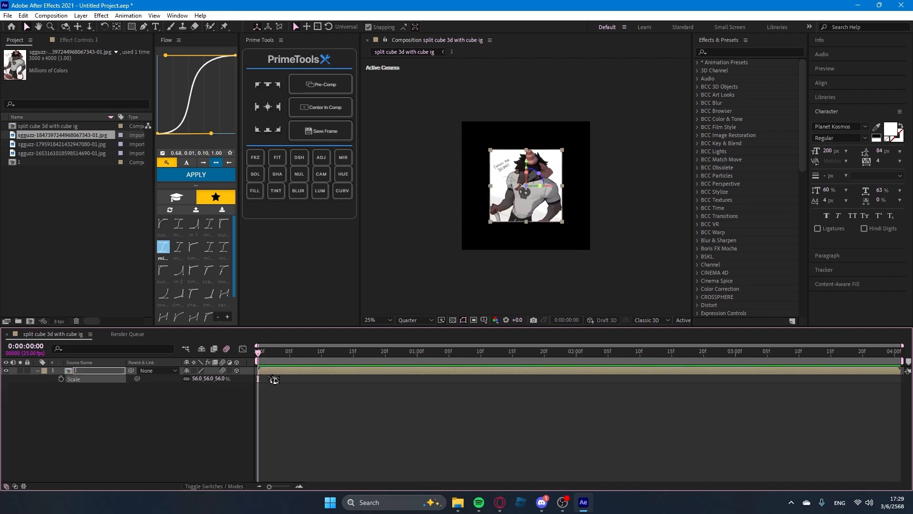
pyautogui.hotkey('ctrl', 'z')
# Duplicate the pre-composed layer 1 and hide the upper copy.
pyautogui.moveTo(271, 354); pyautogui.dragTo(187, 369)
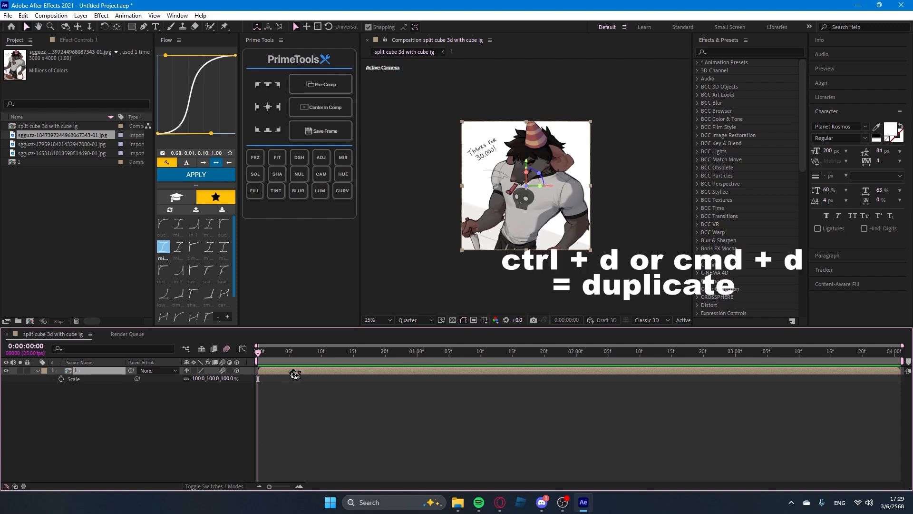
pyautogui.hotkey('ctrl', 'd')
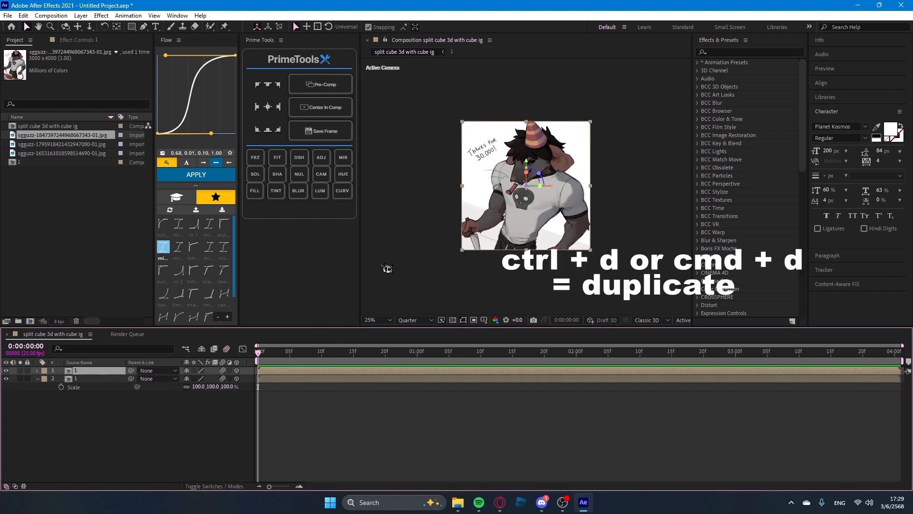
pyautogui.click(7, 371)
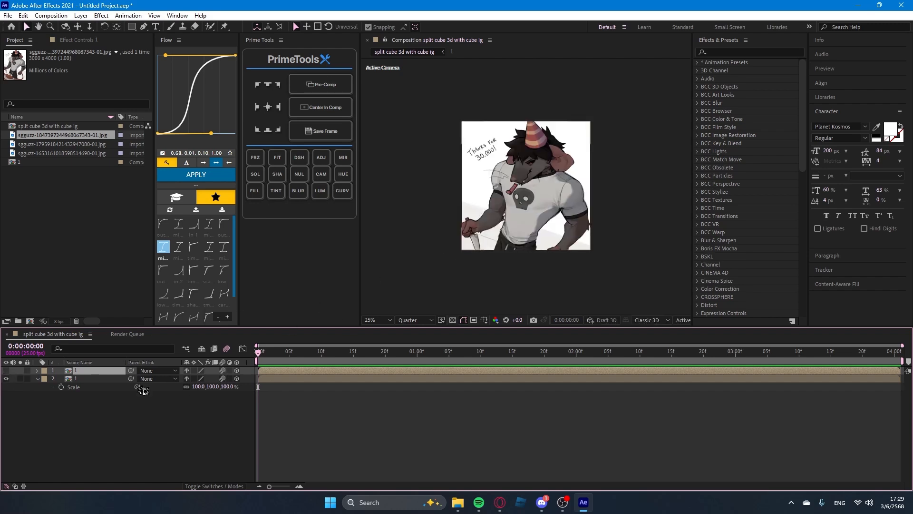
# Add a rectangular mask covering the whole frame to the lower, visible layer 1.
pyautogui.click(7, 370)
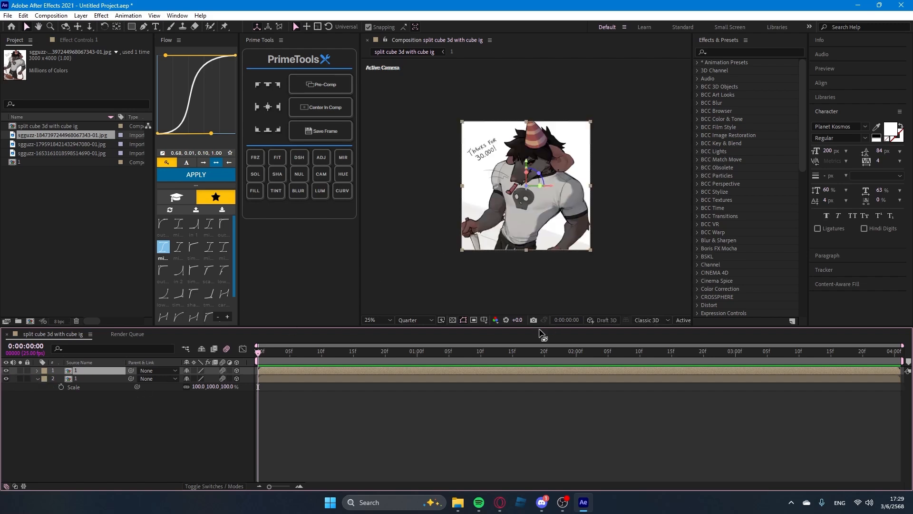
pyautogui.click(7, 371)
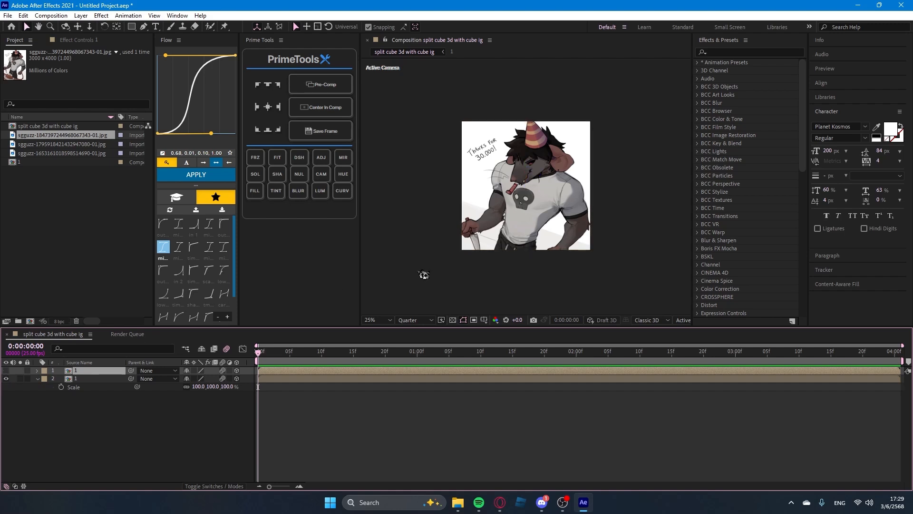
pyautogui.click(298, 380)
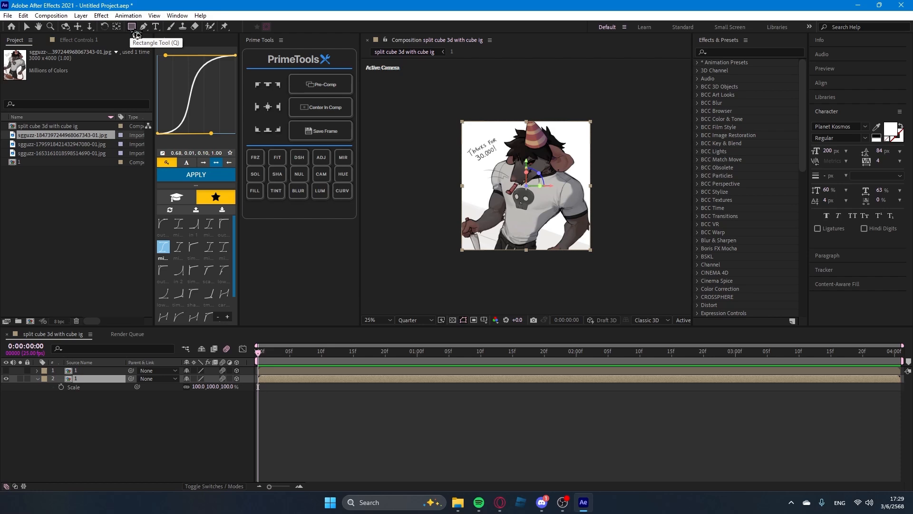
pyautogui.press('q')
pyautogui.press('q')
pyautogui.press('q')
pyautogui.press('q')
pyautogui.press('q')
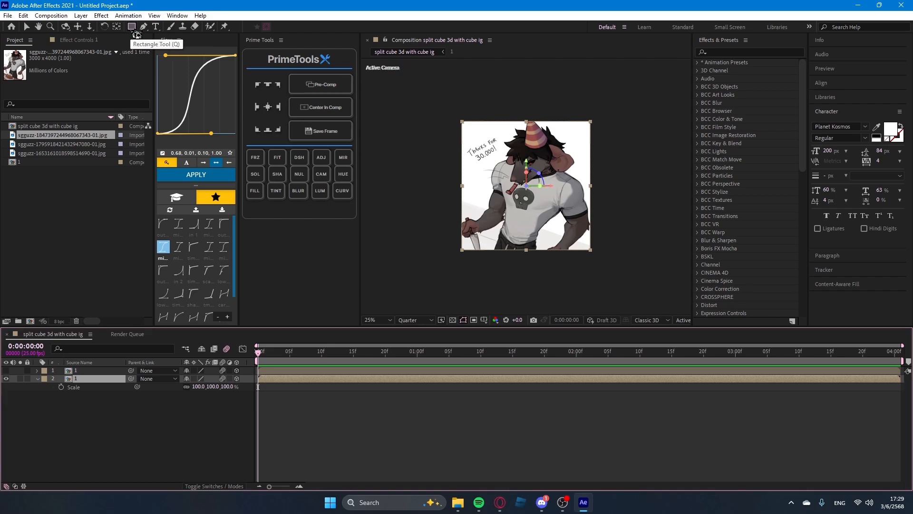
pyautogui.doubleClick(133, 28)
pyautogui.press('v')
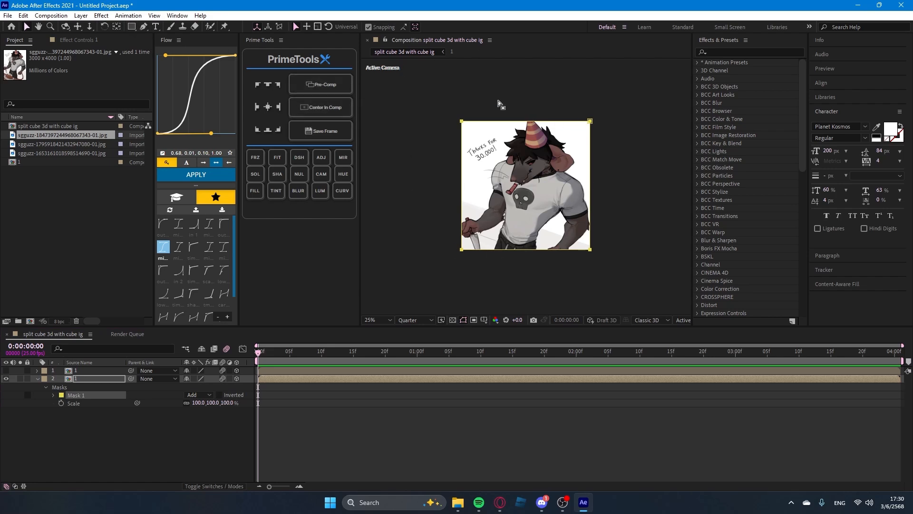
# Try raising the mask's bottom edge to the middle of the image, and undo it.
pyautogui.click(529, 255)
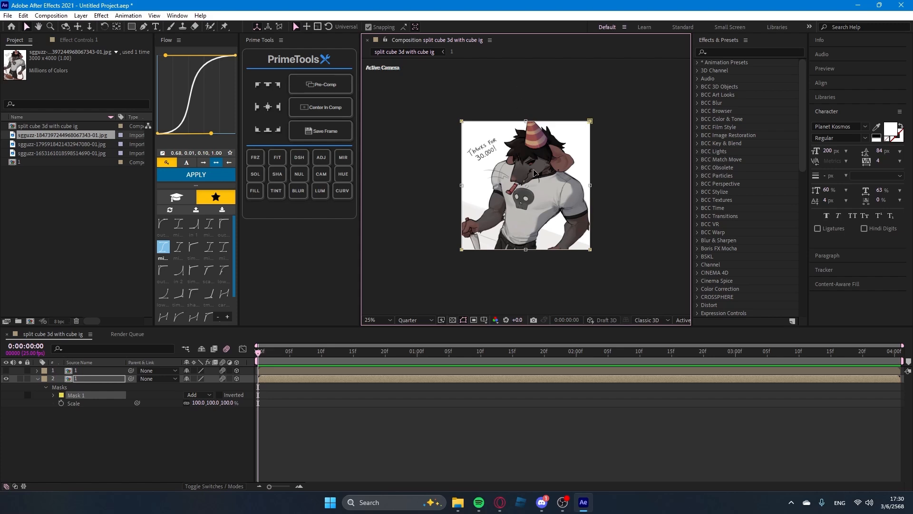
pyautogui.moveTo(525, 249); pyautogui.dragTo(526, 187)
pyautogui.hotkey('ctrl', 'z')
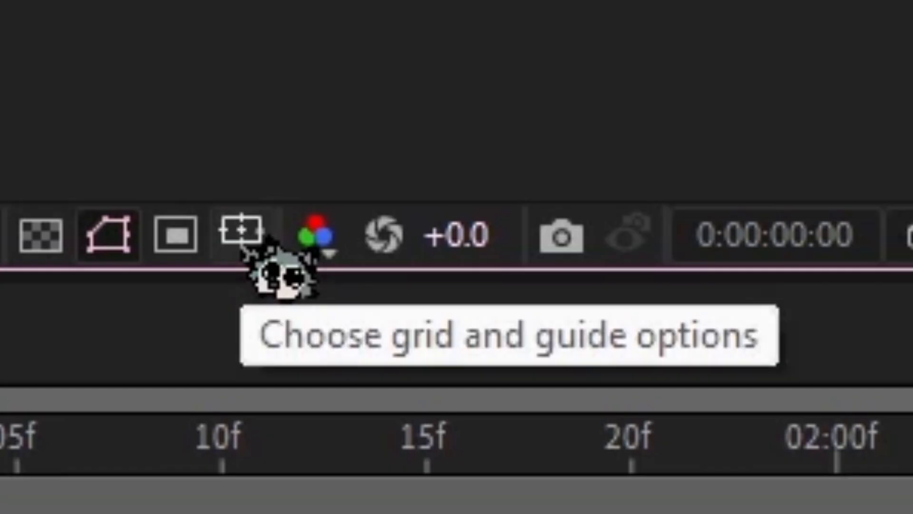
# Show the grid overlay and raise the mask's bottom edge to the central horizontal grid line, leaving the upper half of the image.
pyautogui.click(243, 238)
pyautogui.click(296, 373)
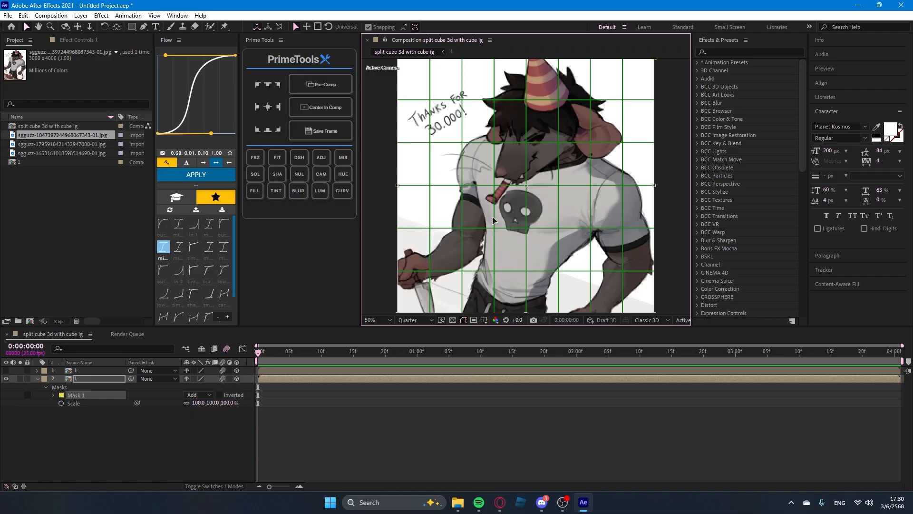
pyautogui.press(',')
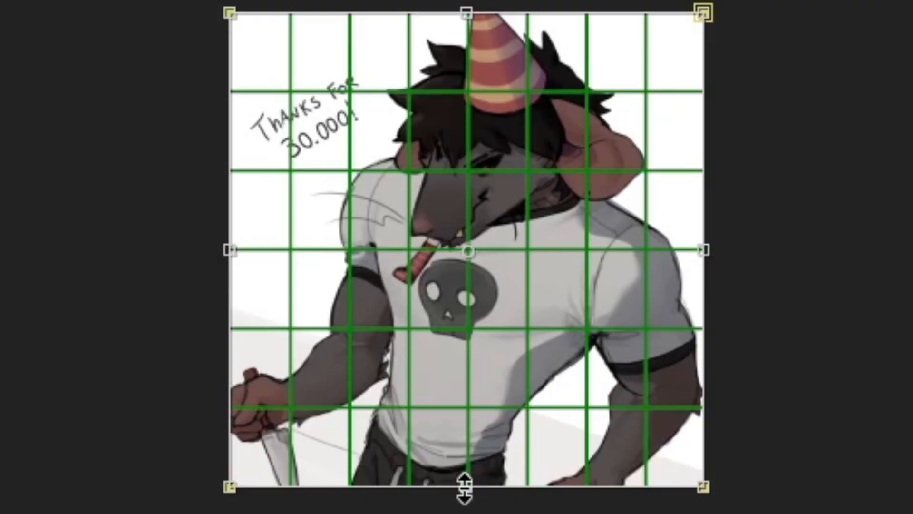
pyautogui.moveTo(525, 249); pyautogui.dragTo(529, 200)
pyautogui.moveTo(479, 300); pyautogui.dragTo(476, 247)
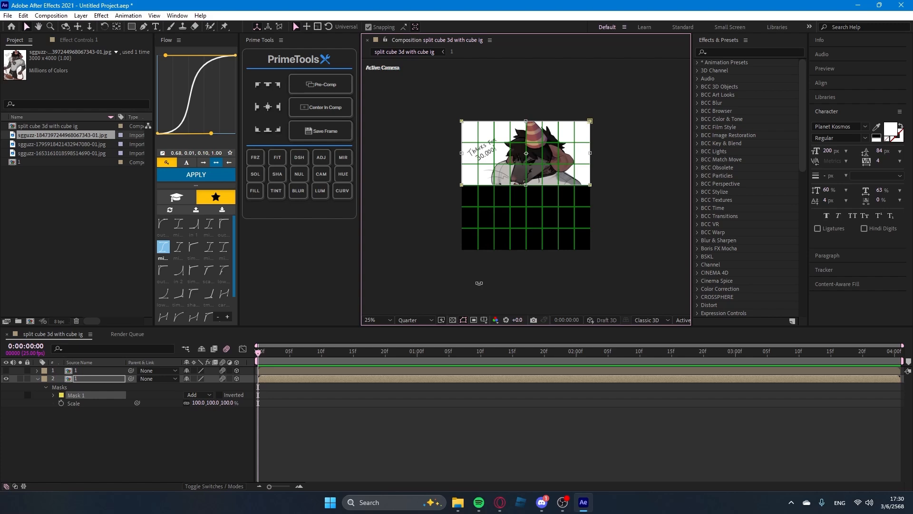
# Hide the grid overlay in the composition view.
pyautogui.click(484, 320)
pyautogui.click(490, 329)
pyautogui.scroll(2, 570, 228)
pyautogui.scroll(-2, 491, 212)
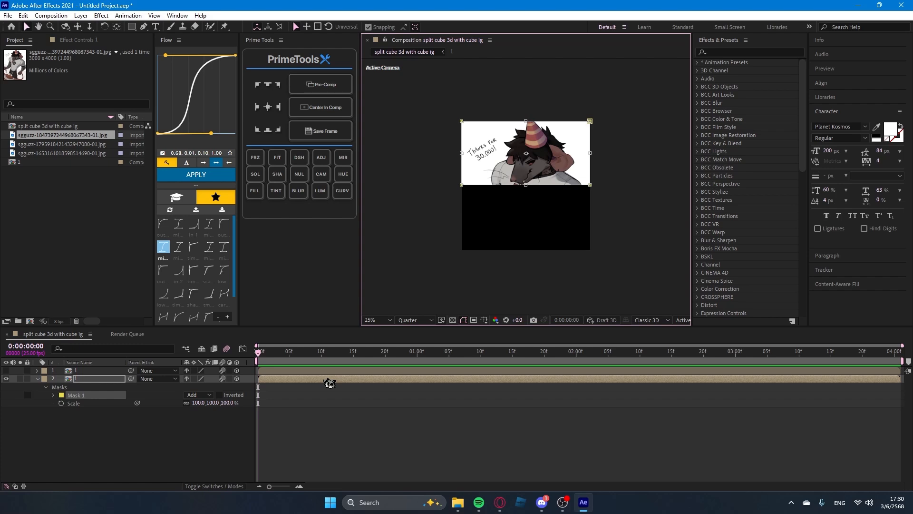
pyautogui.hotkey('ctrl', 'd')
pyautogui.hotkey('ctrl', 'd')
pyautogui.hotkey('ctrl', 'z')
pyautogui.hotkey('ctrl', 'z')
# Duplicate the masked upper-half layer three times to get four copies.
pyautogui.click(325, 379)
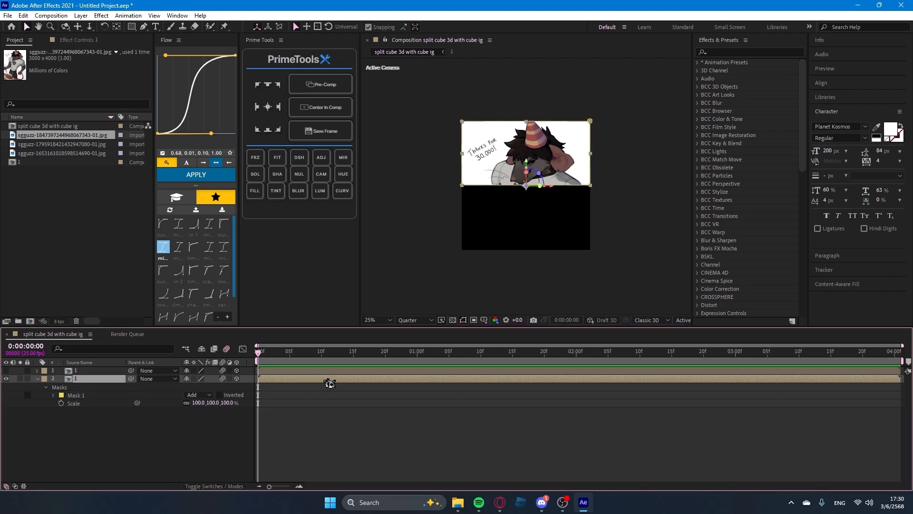
pyautogui.hotkey('ctrl', 'd')
pyautogui.hotkey('ctrl', 'd')
pyautogui.hotkey('ctrl', 'd')
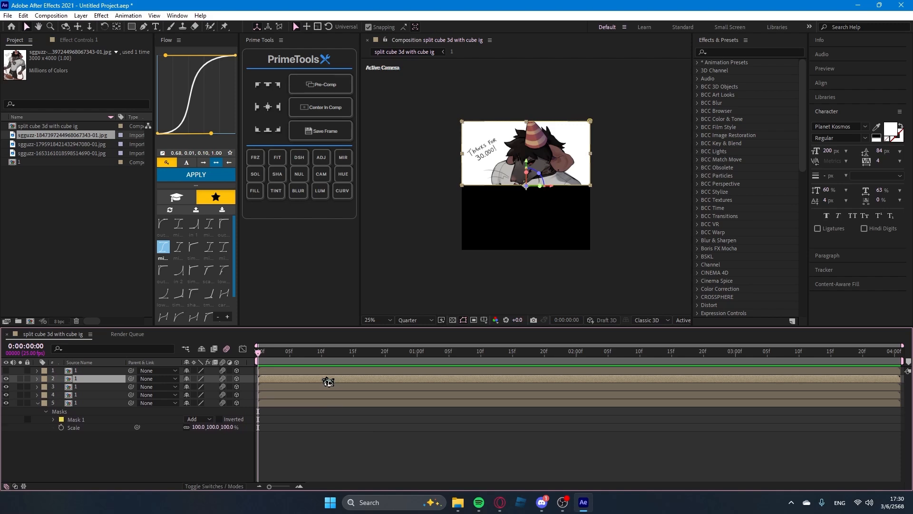
pyautogui.keyDown('shift'); pyautogui.click(274, 415); pyautogui.keyUp('shift')
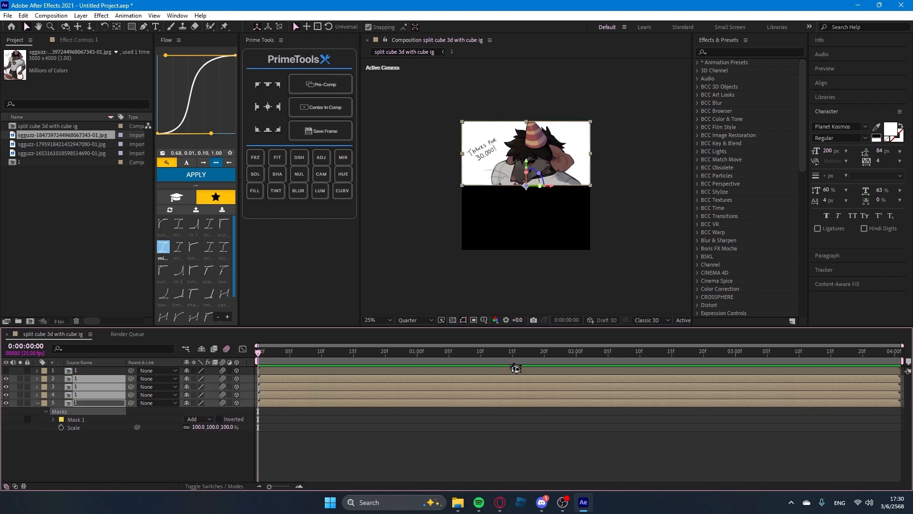
pyautogui.click(560, 445)
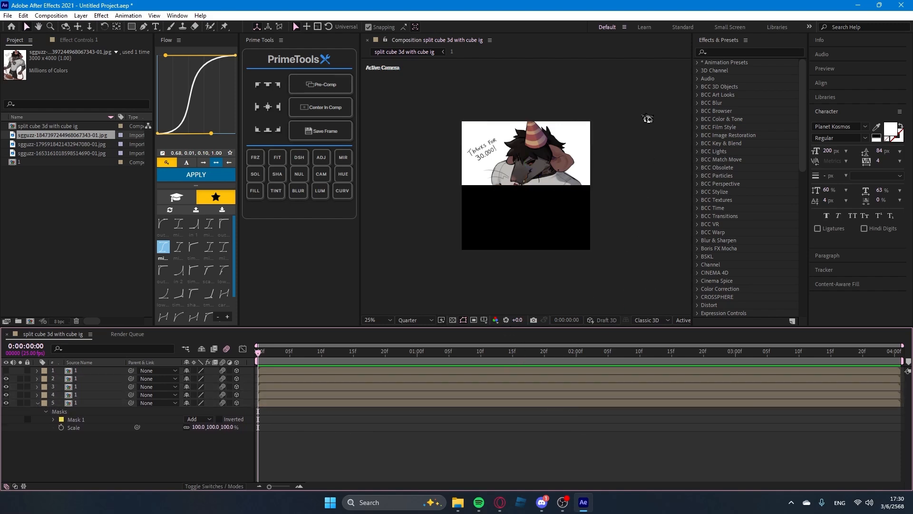
# Widen the composition viewer and switch the 3D view to Custom View 1.
pyautogui.moveTo(692, 65); pyautogui.dragTo(725, 80)
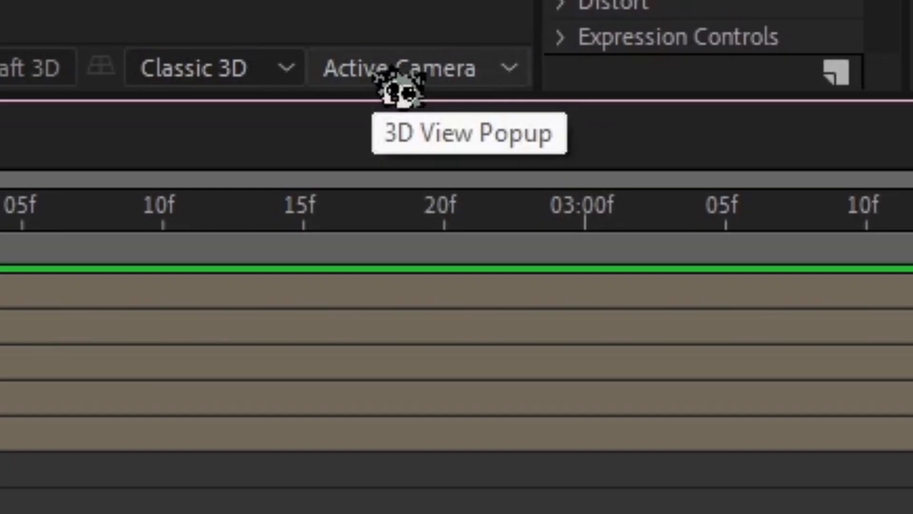
pyautogui.click(693, 322)
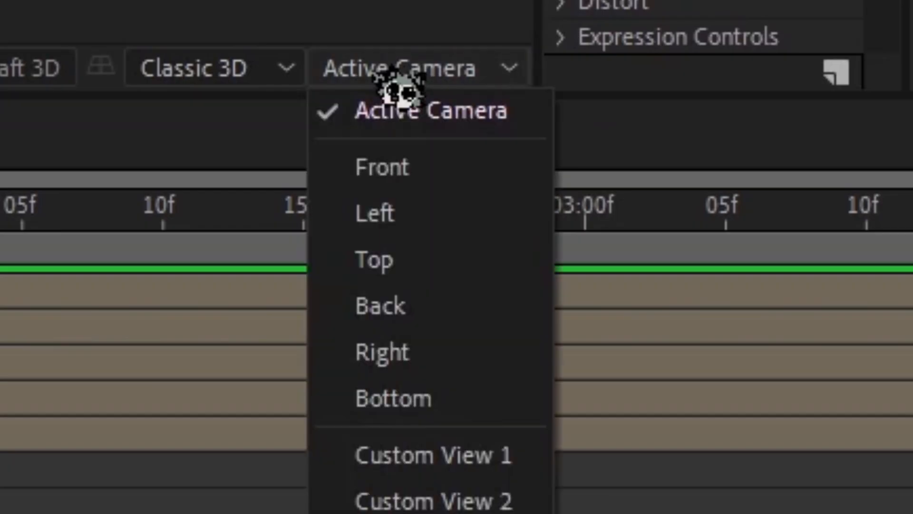
pyautogui.click(476, 466)
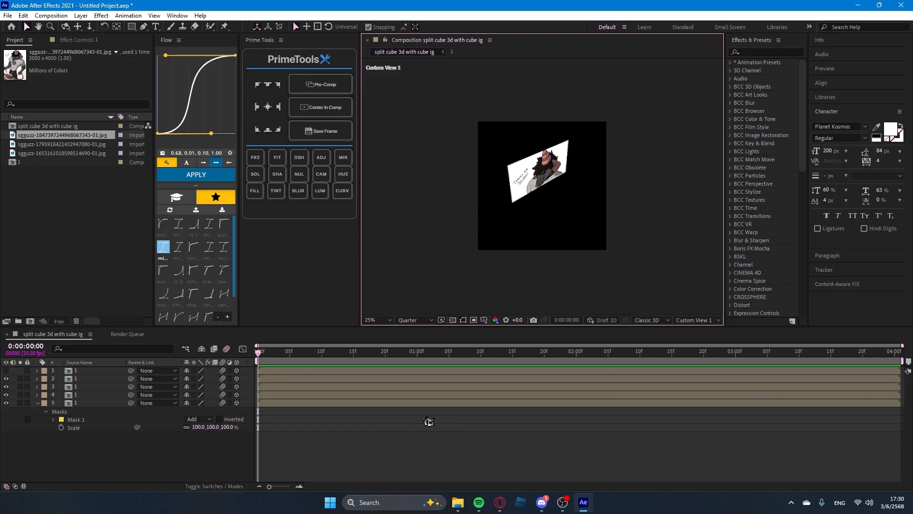
# Set the Z position of the topmost visible masked layer (layer 2) to 540.
pyautogui.click(307, 381)
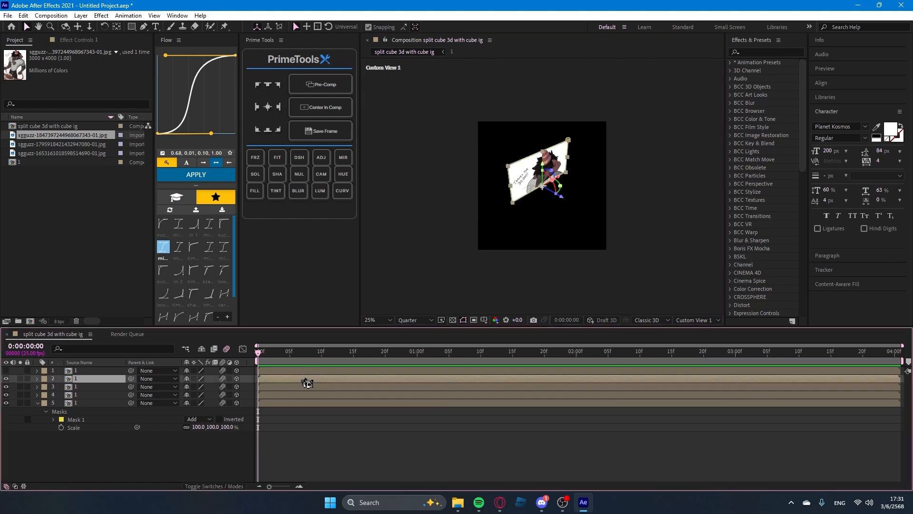
pyautogui.press('p')
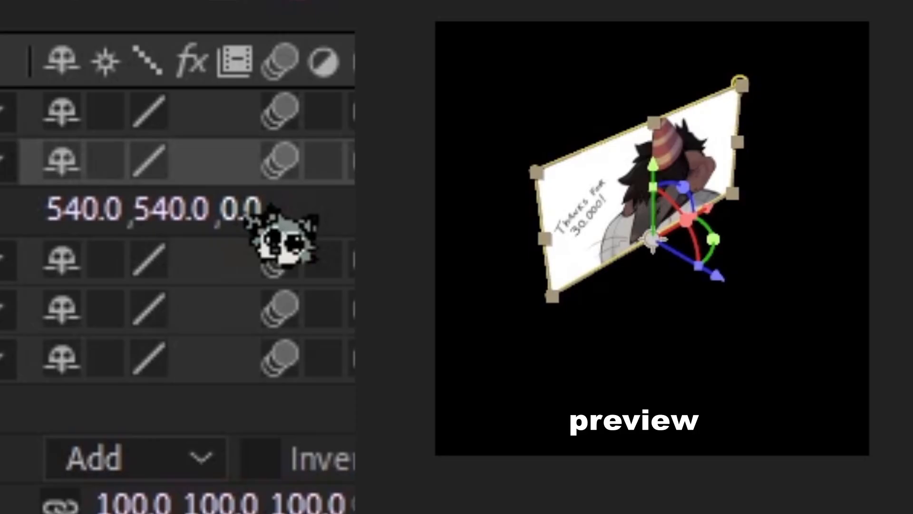
pyautogui.moveTo(257, 214); pyautogui.dragTo(172, 224)
pyautogui.hotkey('ctrl', 'z')
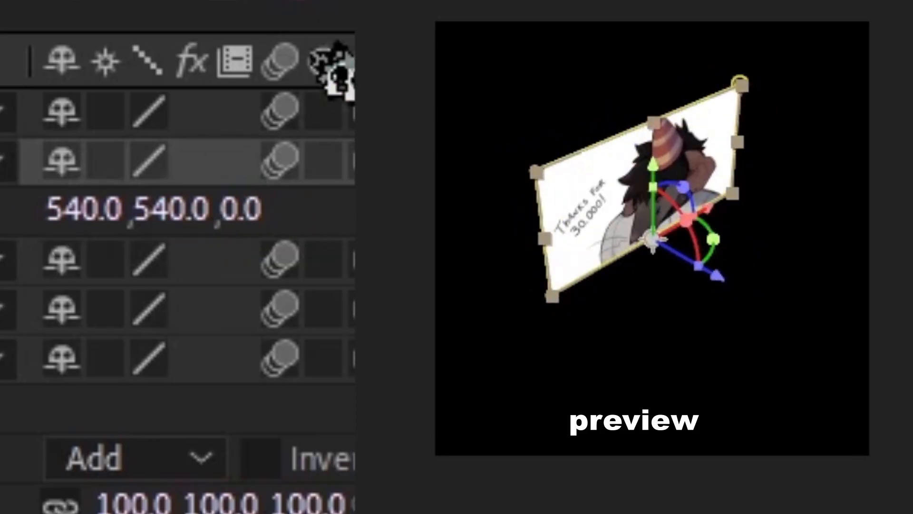
pyautogui.click(230, 217)
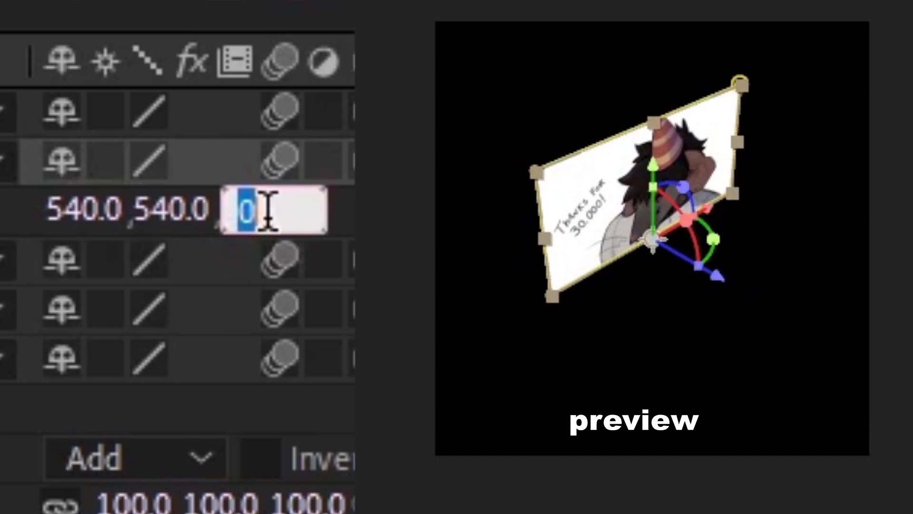
pyautogui.press('Escape')
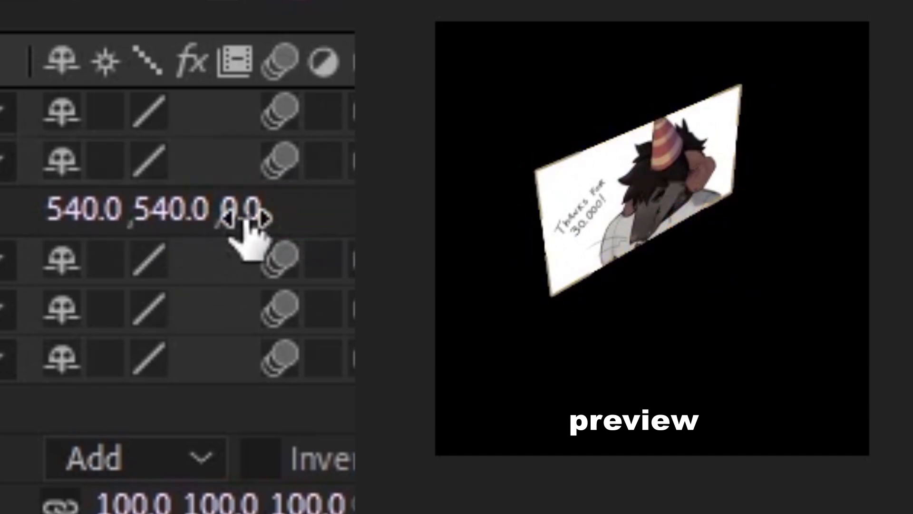
pyautogui.click(236, 220)
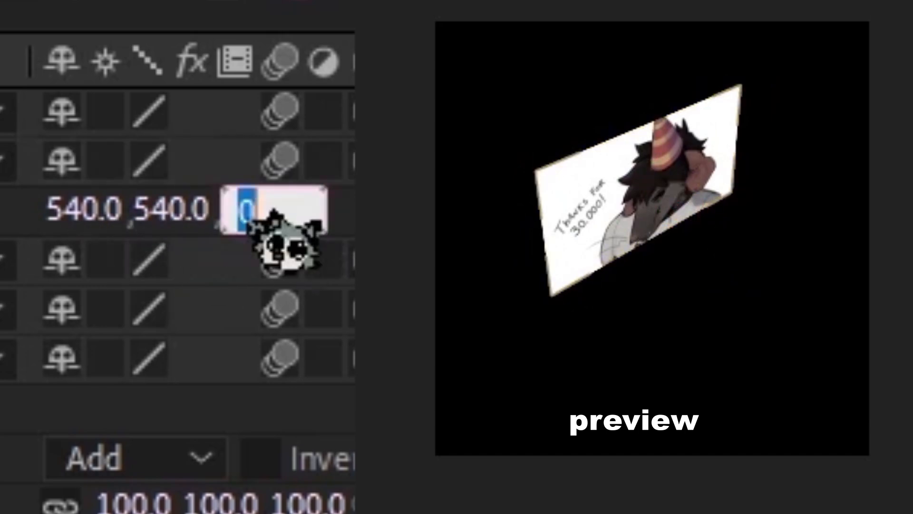
pyautogui.write('540')
pyautogui.press('Return')
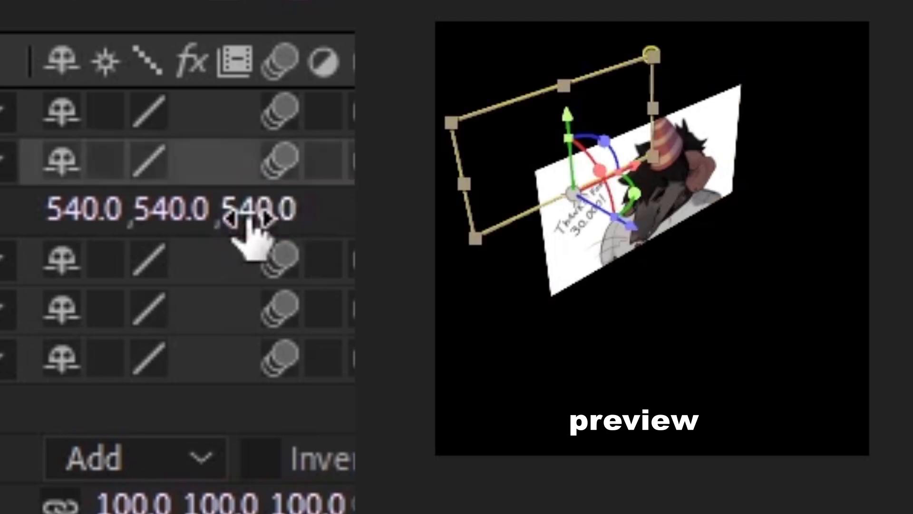
# Set the Z position of the second masked layer (layer 3) to -540.
pyautogui.click(28, 261)
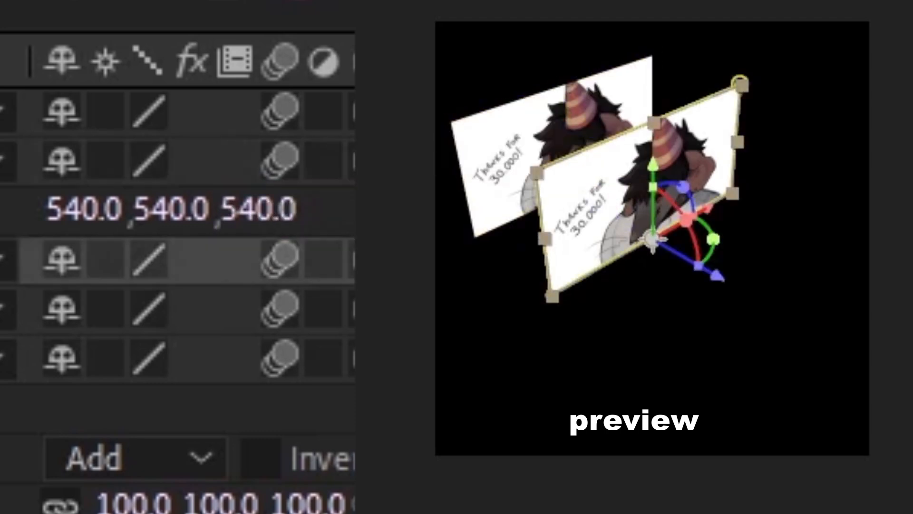
pyautogui.press('p')
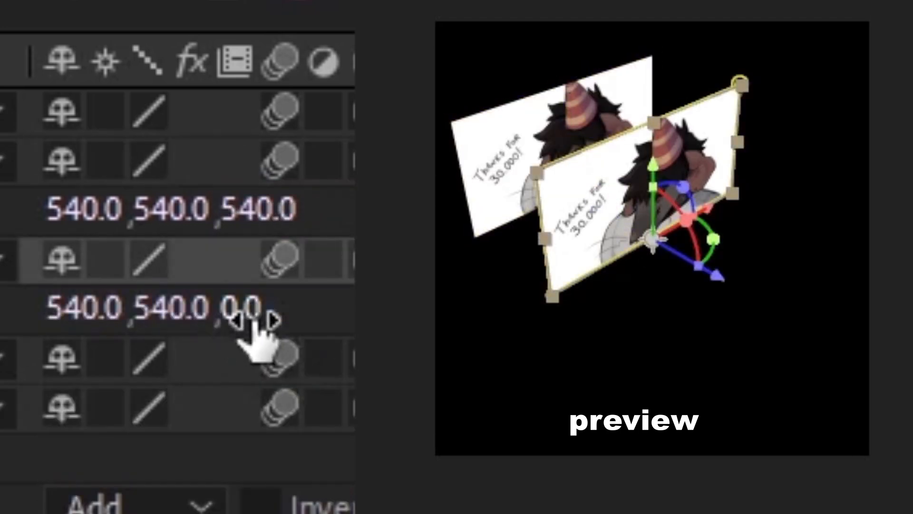
pyautogui.click(240, 308)
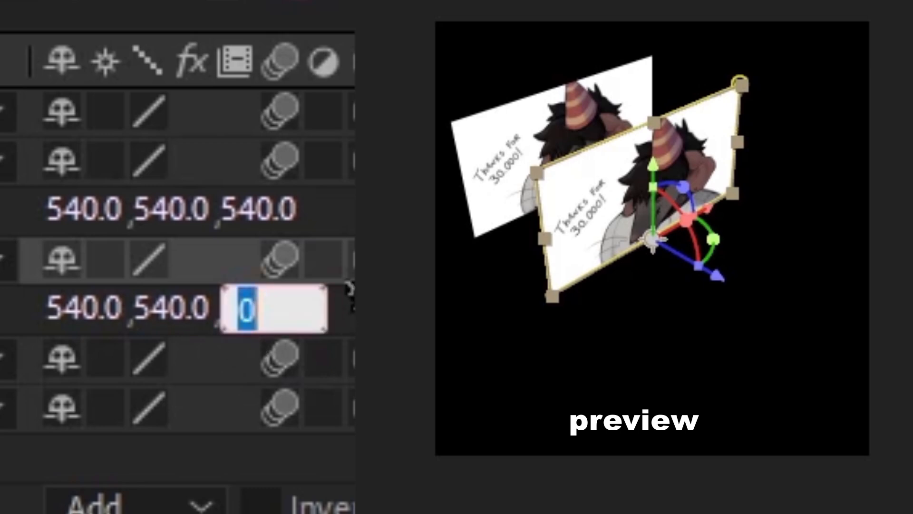
pyautogui.write('-540')
pyautogui.press('Return')
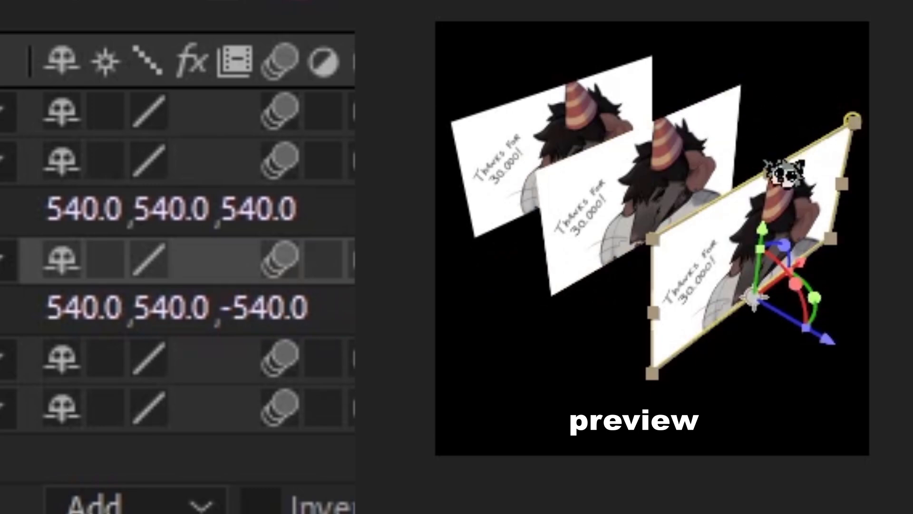
# Set the Y rotation of the third masked layer (layer 4) to 90°.
pyautogui.click(214, 359)
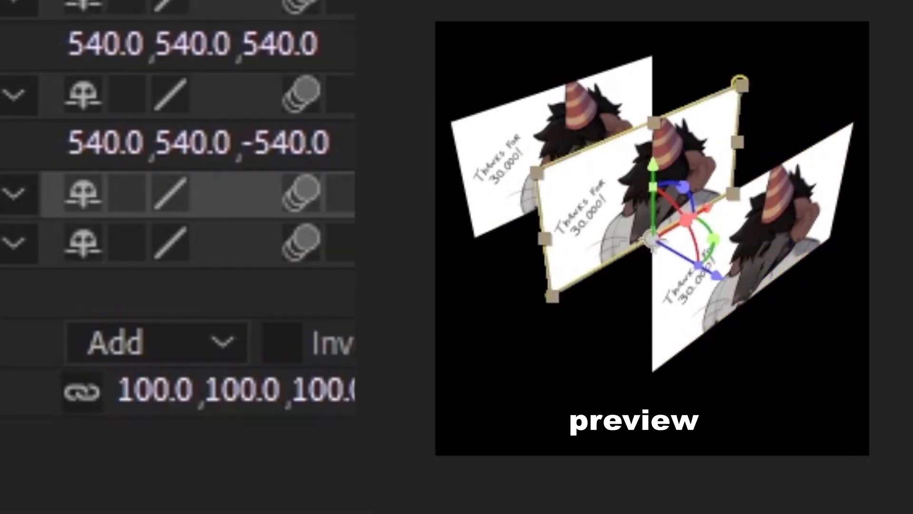
pyautogui.press('r')
pyautogui.click(159, 333)
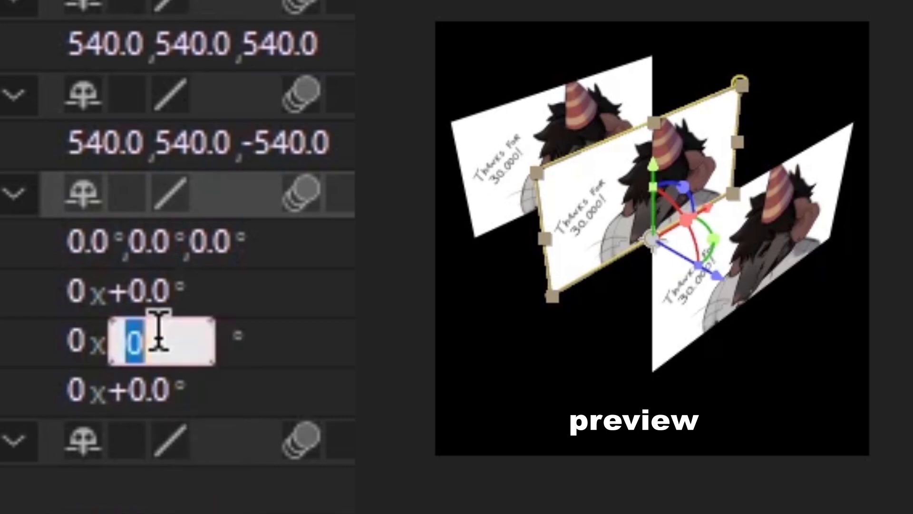
pyautogui.write('90')
pyautogui.press('Return')
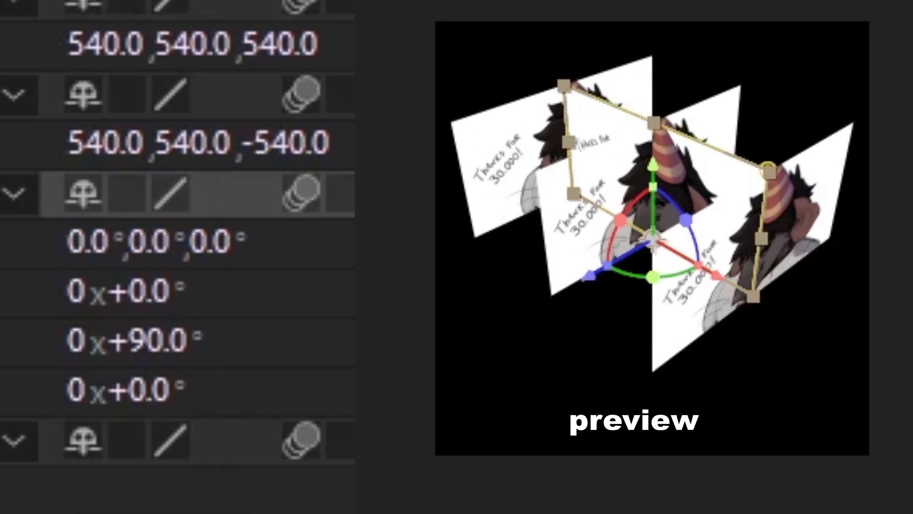
# Set the X position of the rotated masked layer (layer 4) to 0.
pyautogui.press('p')
pyautogui.moveTo(104, 242); pyautogui.dragTo(44, 242)
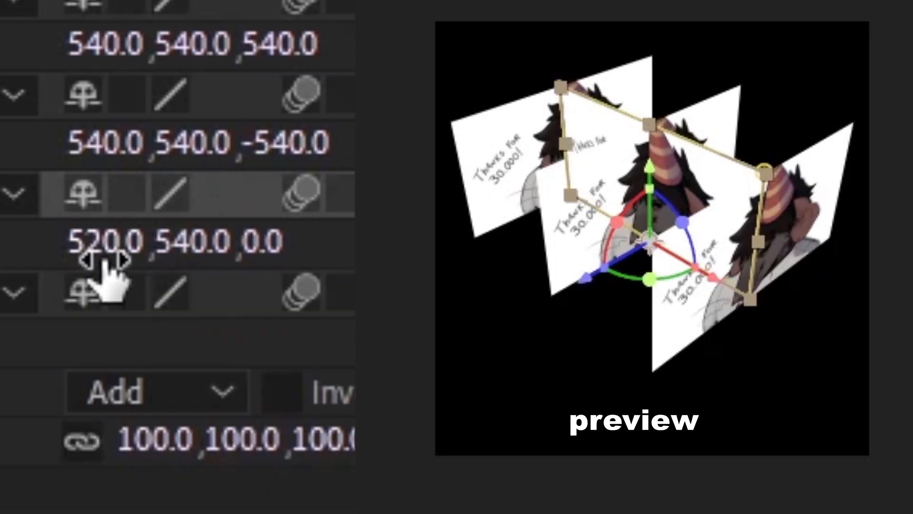
pyautogui.click(101, 243)
pyautogui.press('BackSpace')
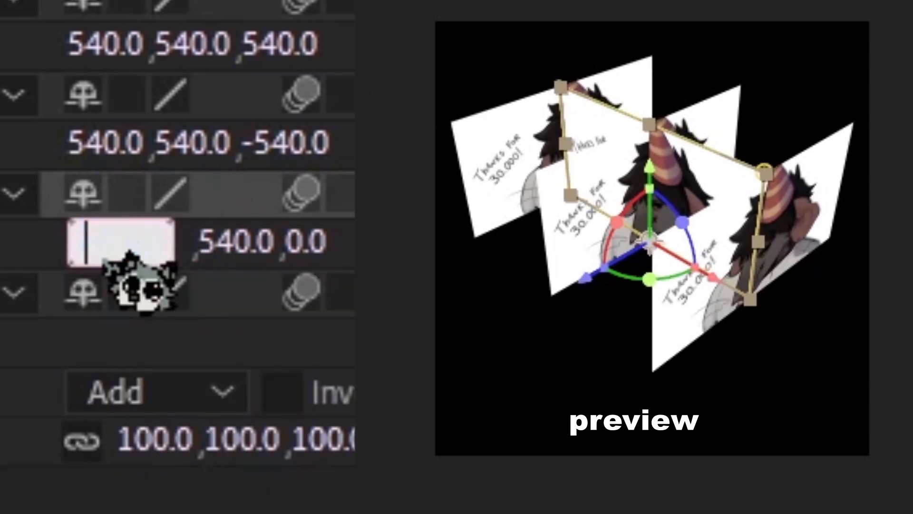
pyautogui.write('0')
pyautogui.press('Return')
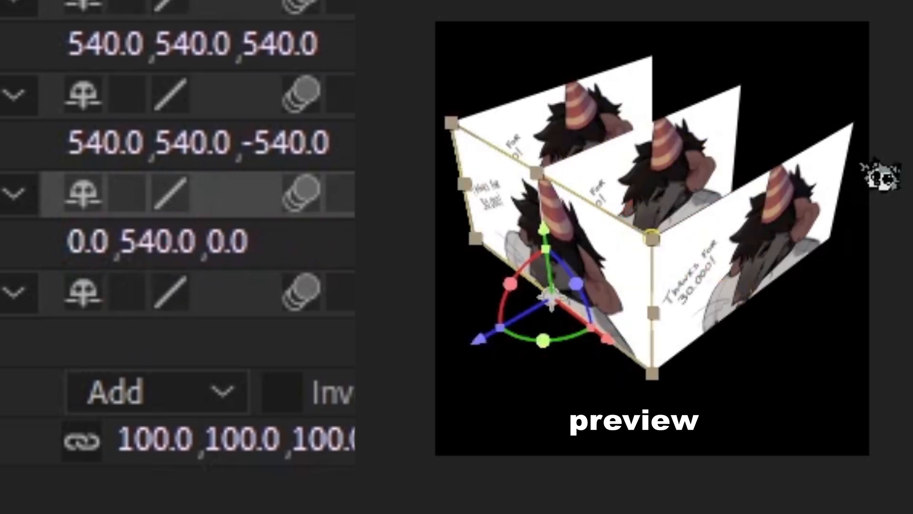
# Set the X position of the fourth masked layer (layer 5) to 1080.
pyautogui.click(224, 293)
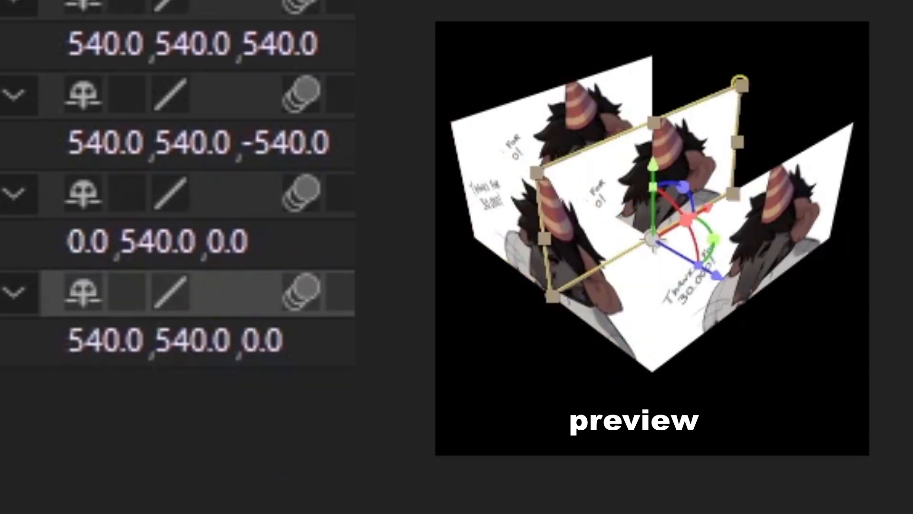
pyautogui.click(119, 333)
pyautogui.press('BackSpace')
pyautogui.write('108')
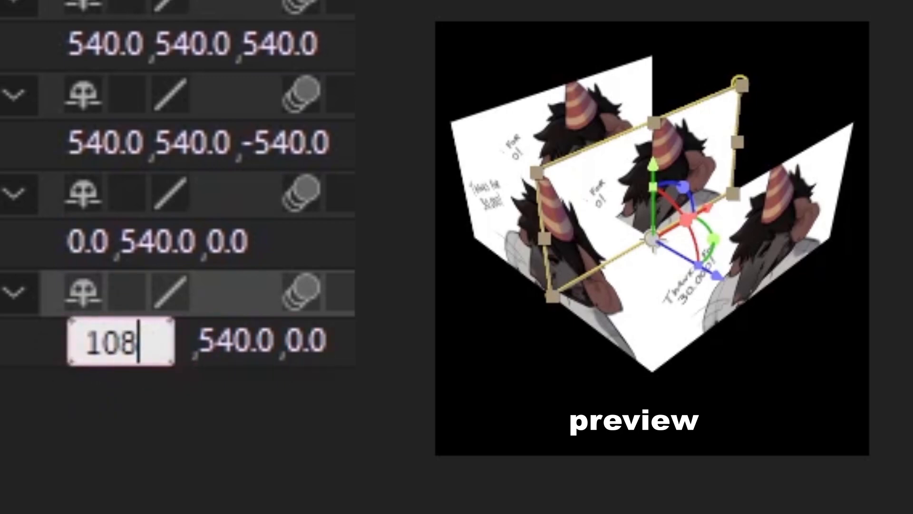
pyautogui.write('0')
pyautogui.press('Return')
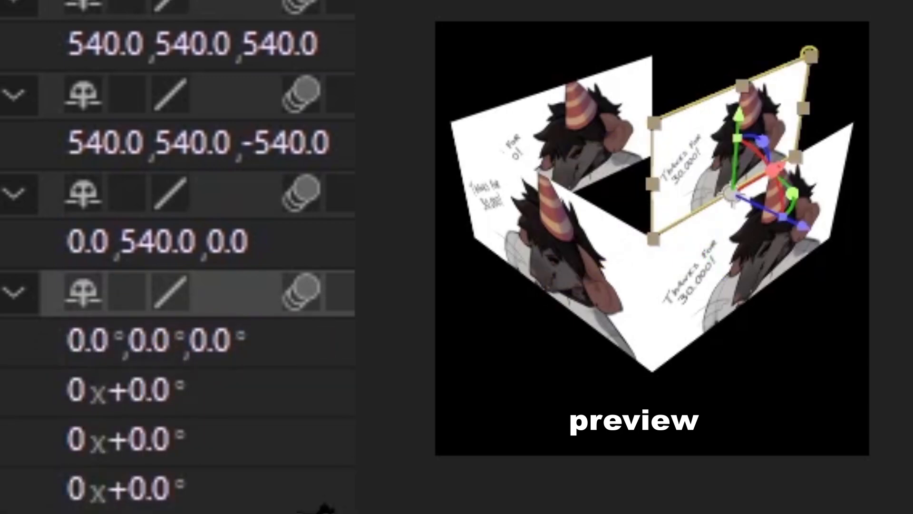
# Set the Y rotation of the fourth masked layer (layer 5) to 90° and deselect it.
pyautogui.click(153, 434)
pyautogui.write('90-')
pyautogui.press('BackSpace')
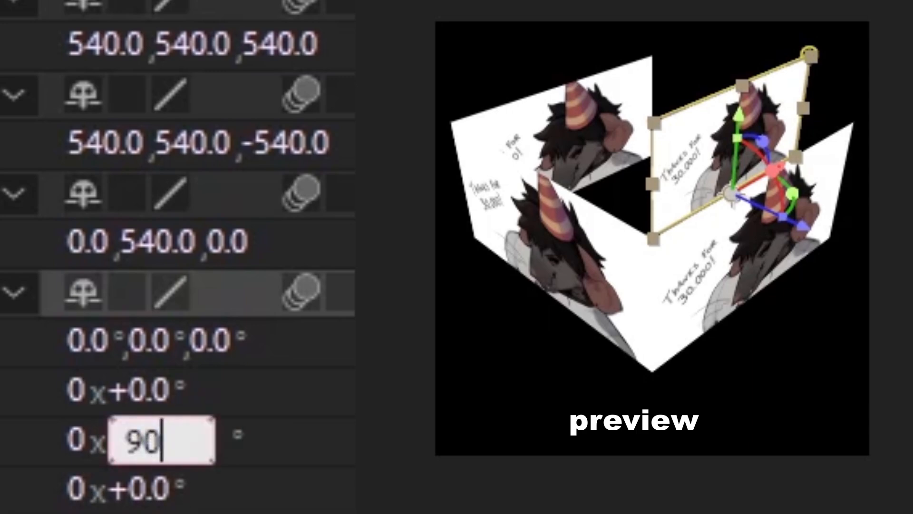
pyautogui.press('Return')
pyautogui.click(422, 268)
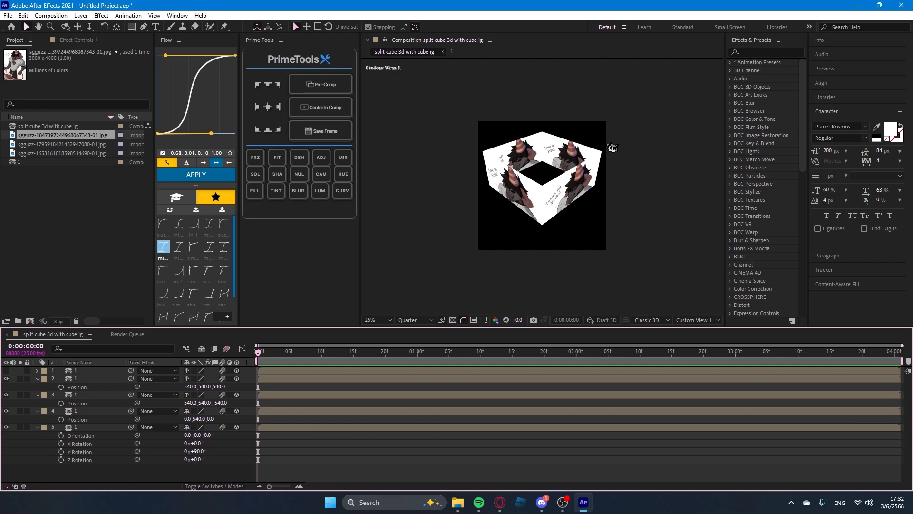
# Make the hidden layer 1 visible and set its X rotation to 90°.
pyautogui.click(282, 372)
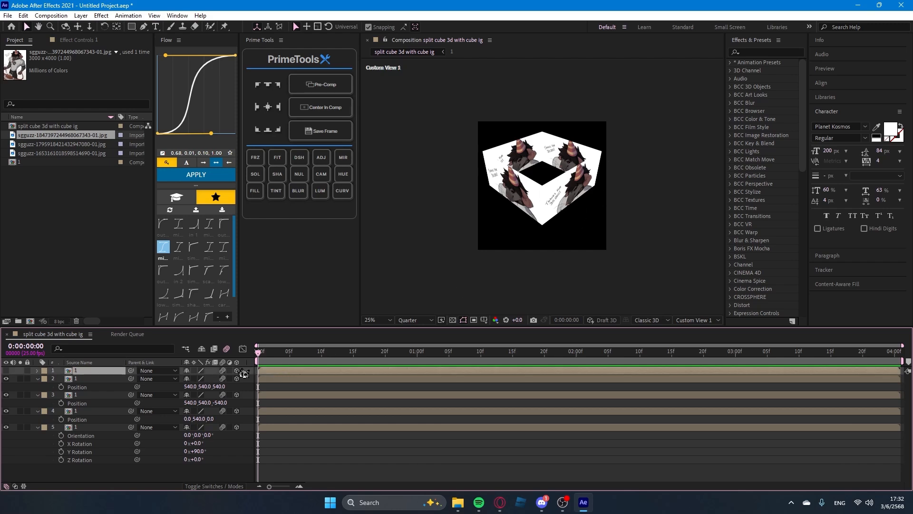
pyautogui.click(7, 371)
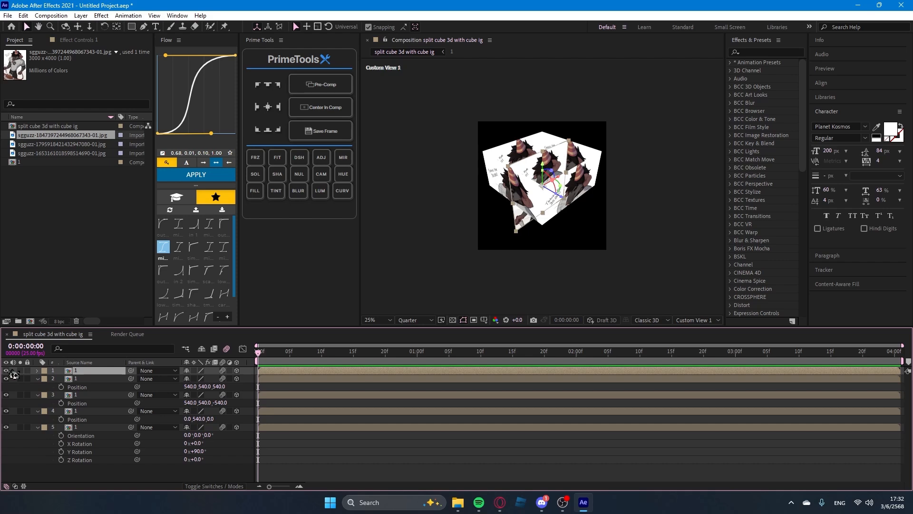
pyautogui.press('r')
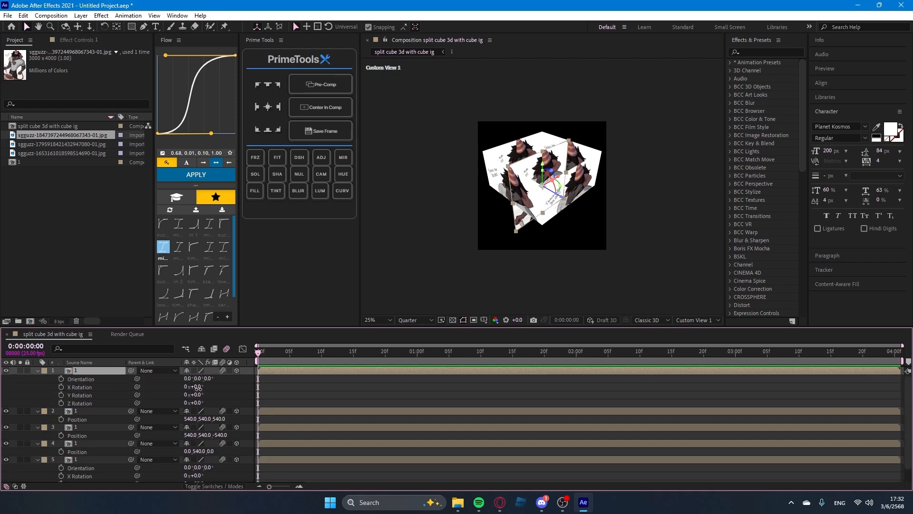
pyautogui.press('Return')
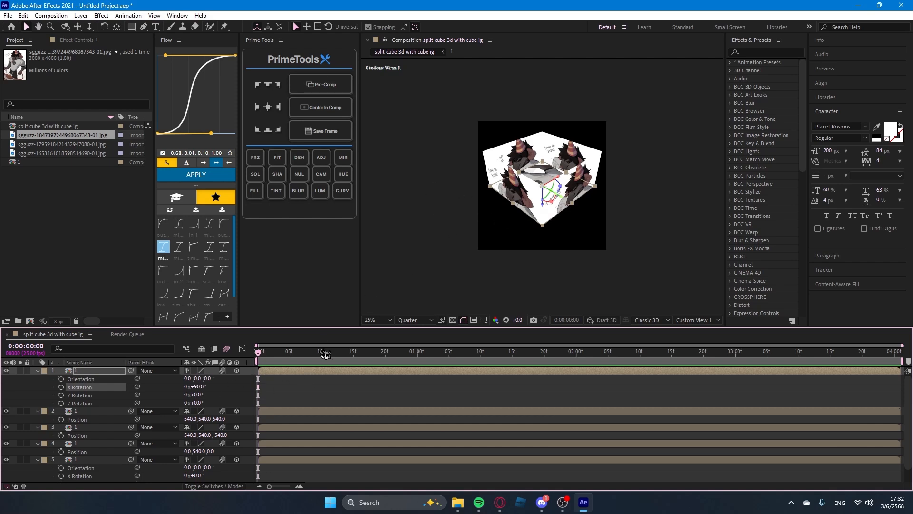
# Set the Y position of the horizontal layer 1 to 0 so it caps the half-cube.
pyautogui.press('p')
pyautogui.moveTo(205, 379); pyautogui.dragTo(205, 382)
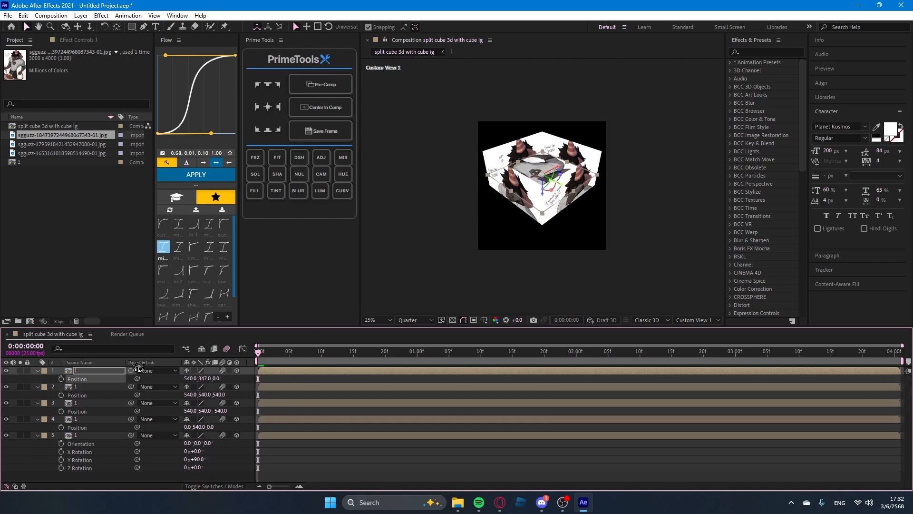
pyautogui.click(205, 379)
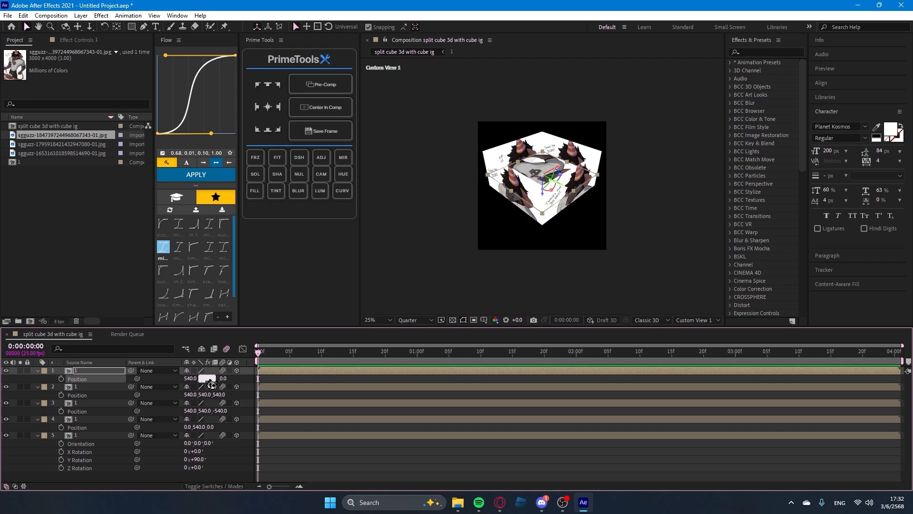
pyautogui.write('0')
pyautogui.press('Return')
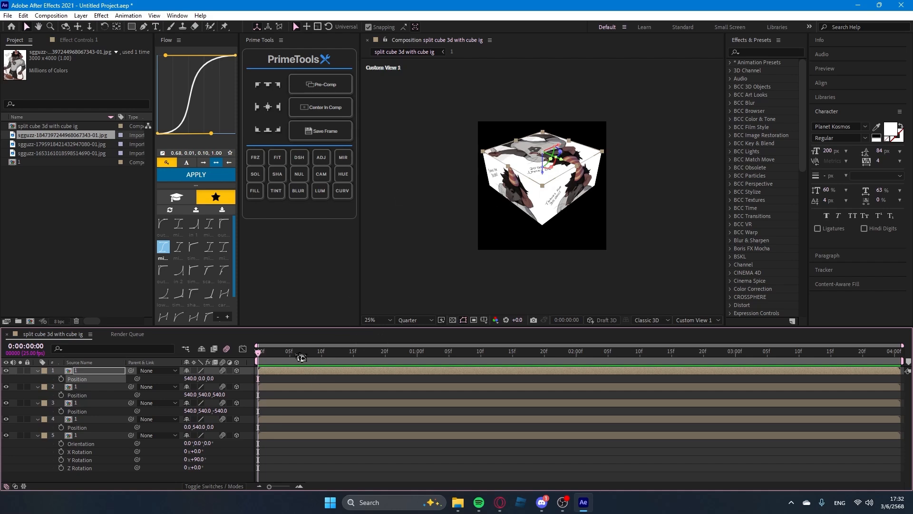
# Duplicate the cap layer with the copy's Y position set to 540, and collapse all the layers' properties.
pyautogui.hotkey('ctrl', 'd')
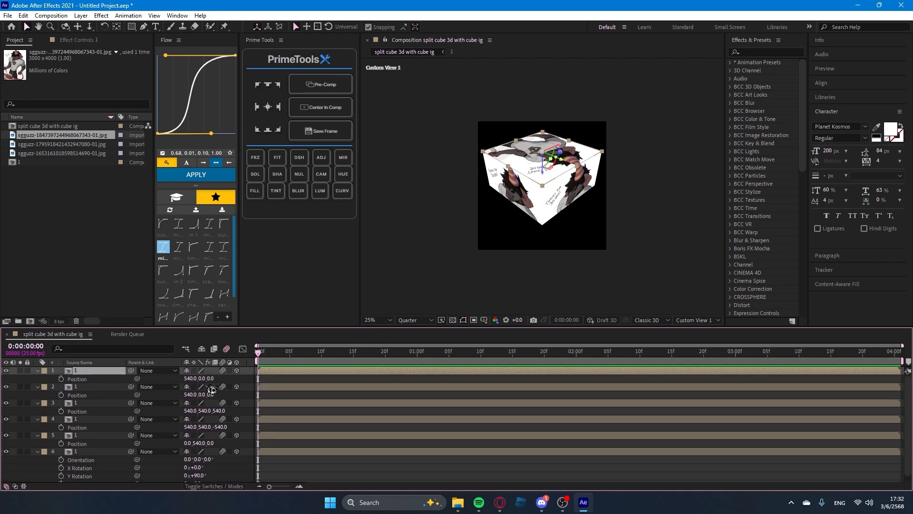
pyautogui.click(201, 379)
pyautogui.write('540')
pyautogui.press('Return')
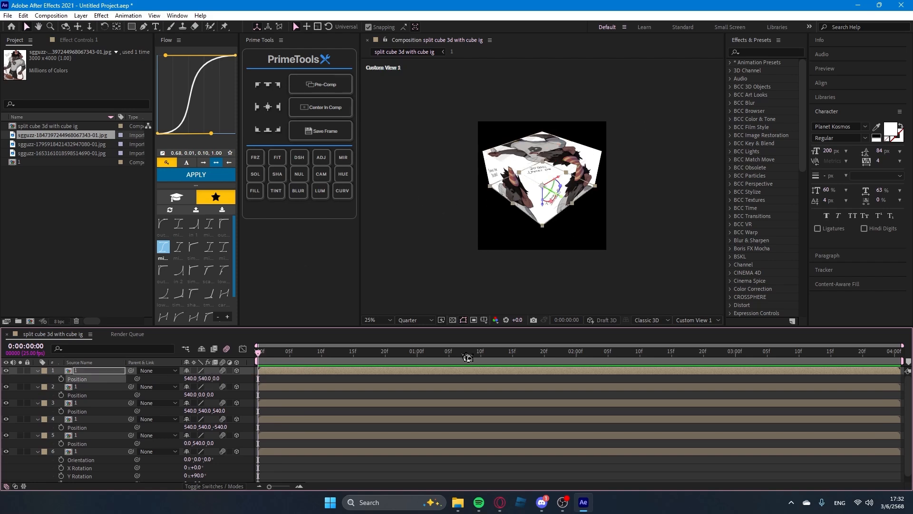
pyautogui.click(447, 475)
pyautogui.press('u')
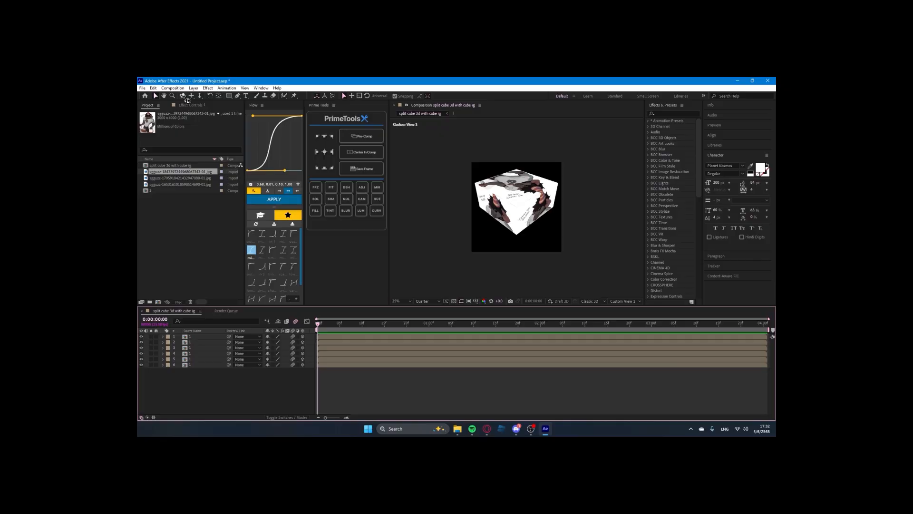
# Orbit around the half-cube to check its faces and switch the 3D view to Active Camera.
pyautogui.click(65, 27)
pyautogui.moveTo(593, 207); pyautogui.dragTo(468, 204)
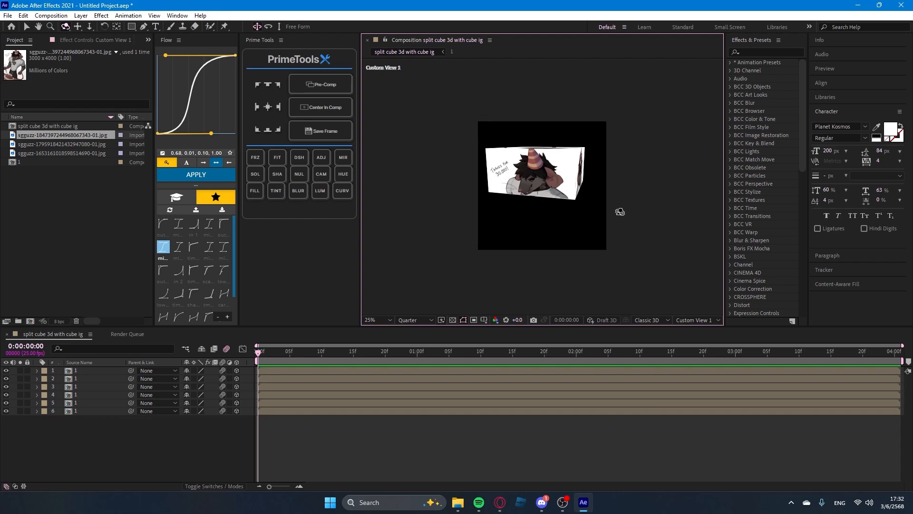
pyautogui.click(700, 320)
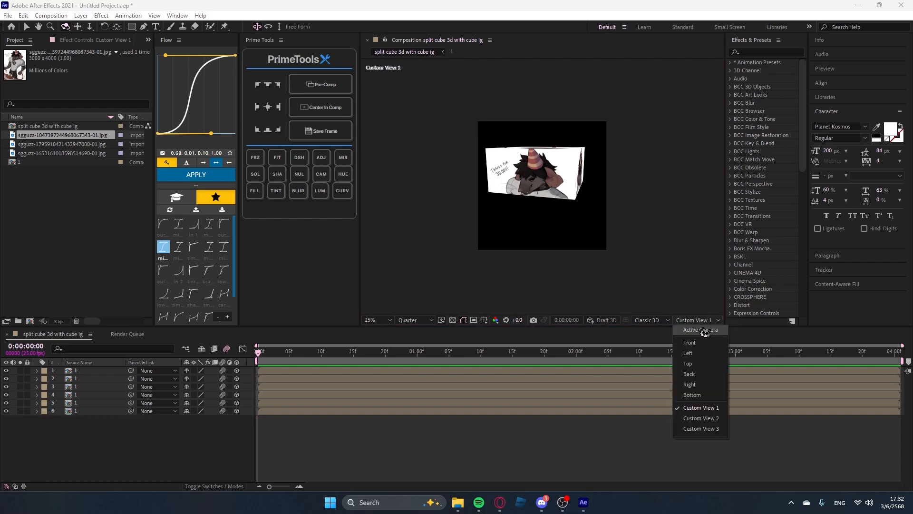
pyautogui.click(701, 330)
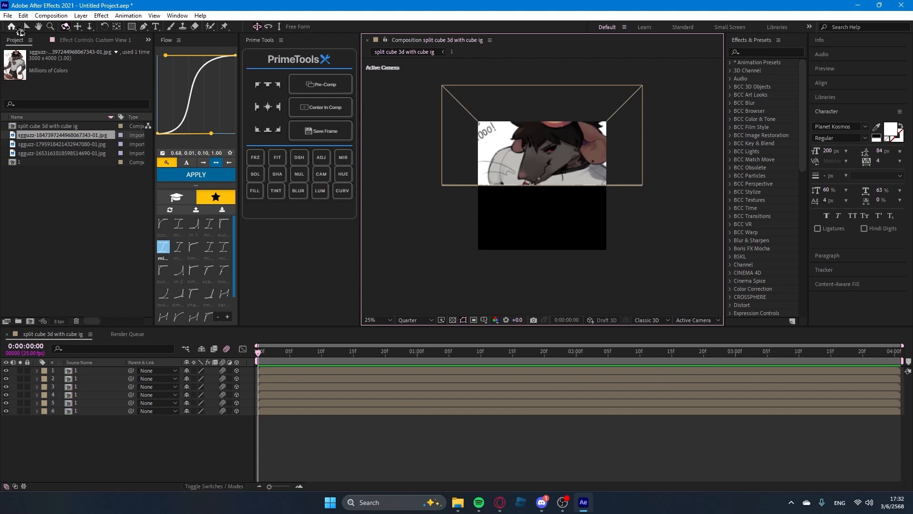
# Select all six face layers and paste a copy of them above the originals.
pyautogui.click(27, 27)
pyautogui.moveTo(244, 372); pyautogui.dragTo(277, 429)
pyautogui.click(277, 429)
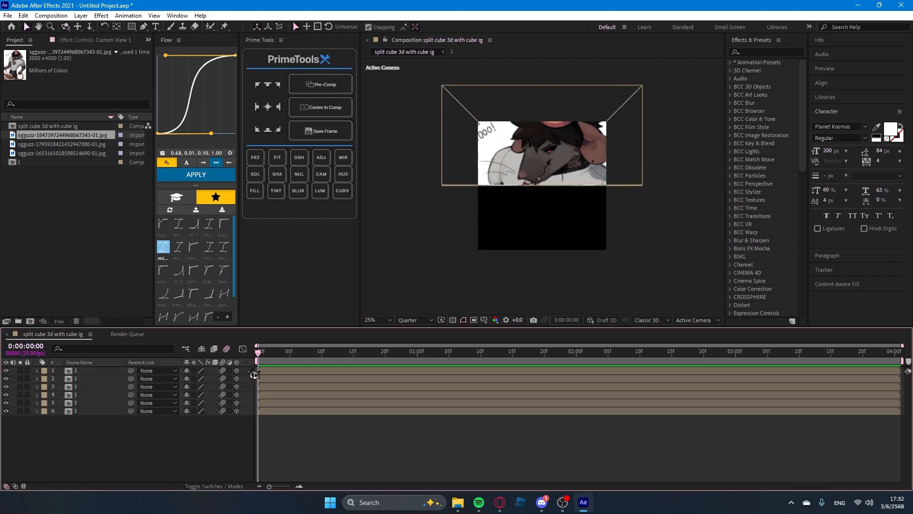
pyautogui.moveTo(250, 374); pyautogui.dragTo(269, 416)
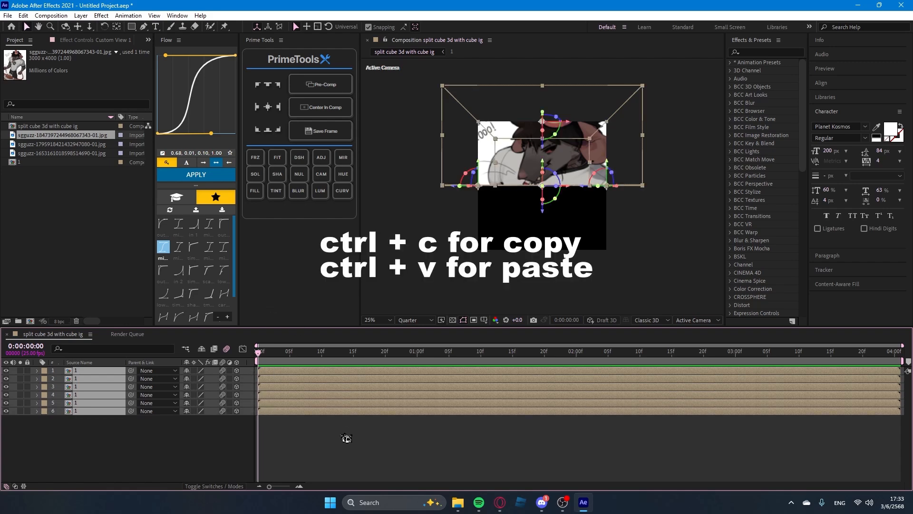
pyautogui.hotkey('ctrl', 'v')
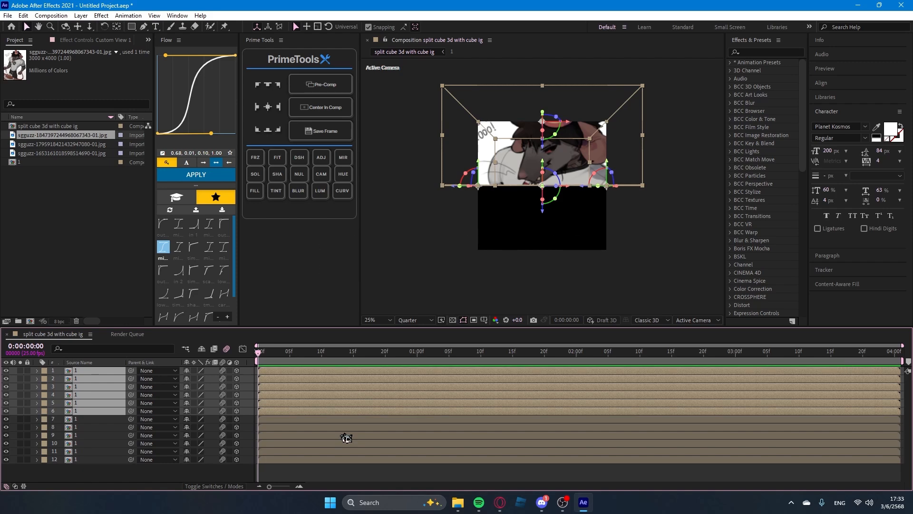
# Change the label colour of the six pasted layers to Pink.
pyautogui.click(45, 379)
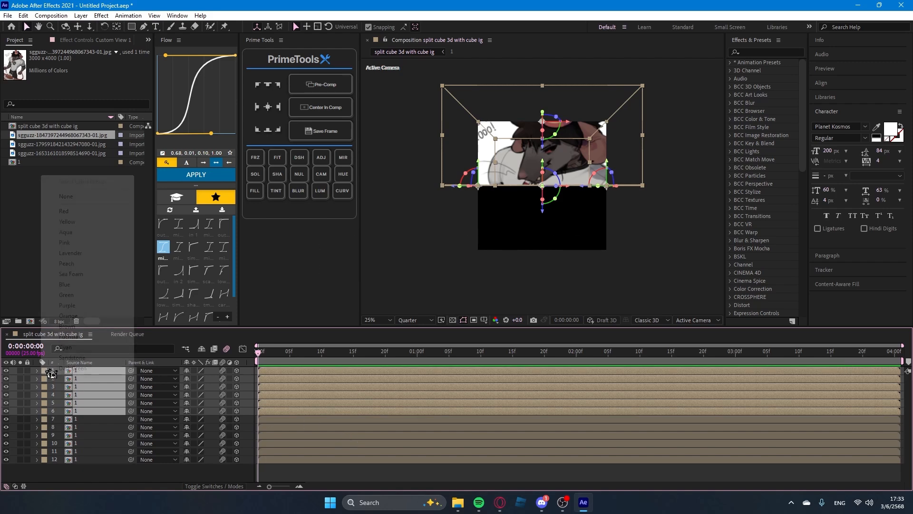
pyautogui.click(89, 242)
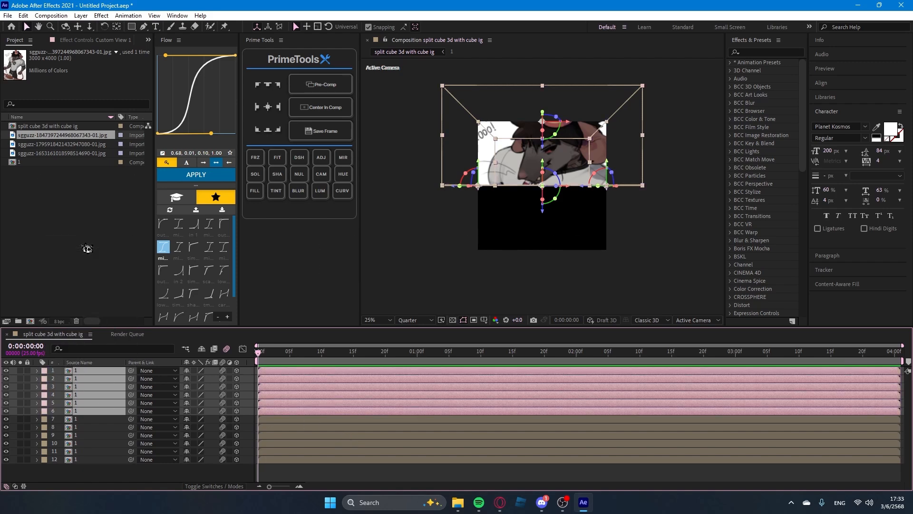
pyautogui.click(342, 293)
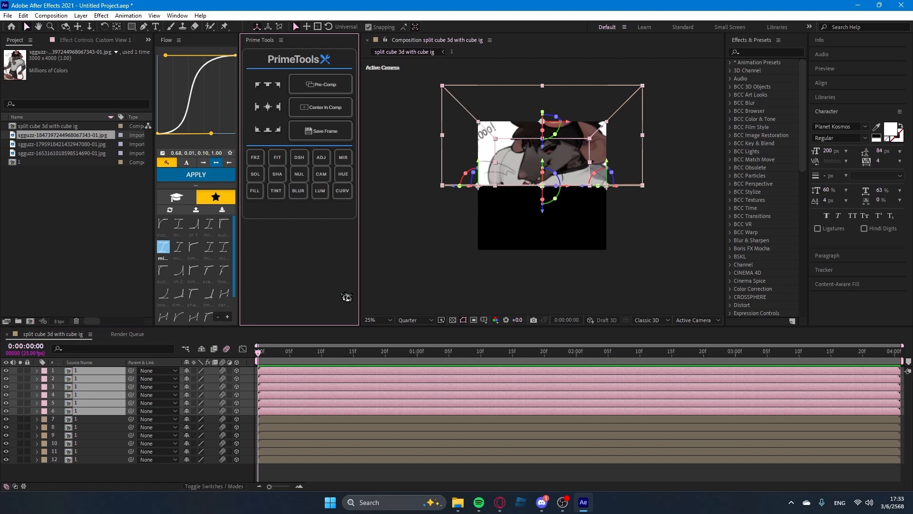
# Set the Y position of the first pink layer (layer 1) to 1080.
pyautogui.click(384, 363)
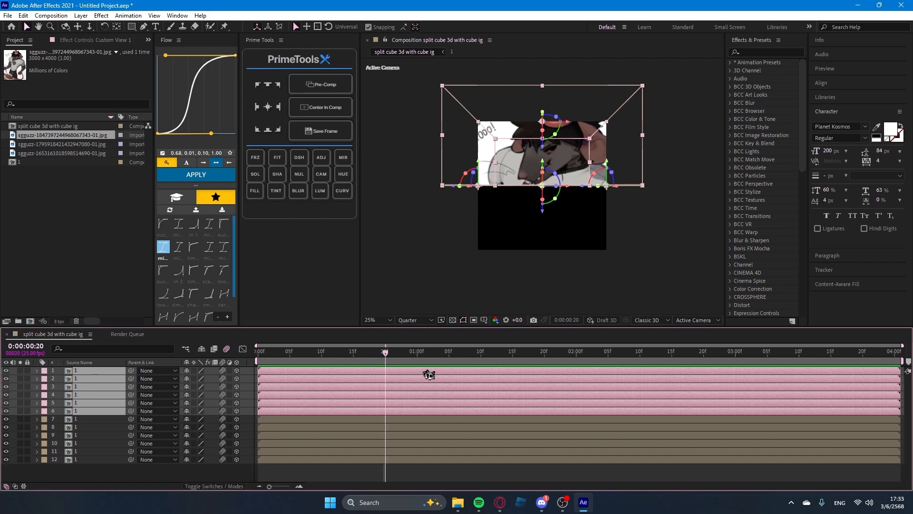
pyautogui.click(524, 473)
pyautogui.click(440, 374)
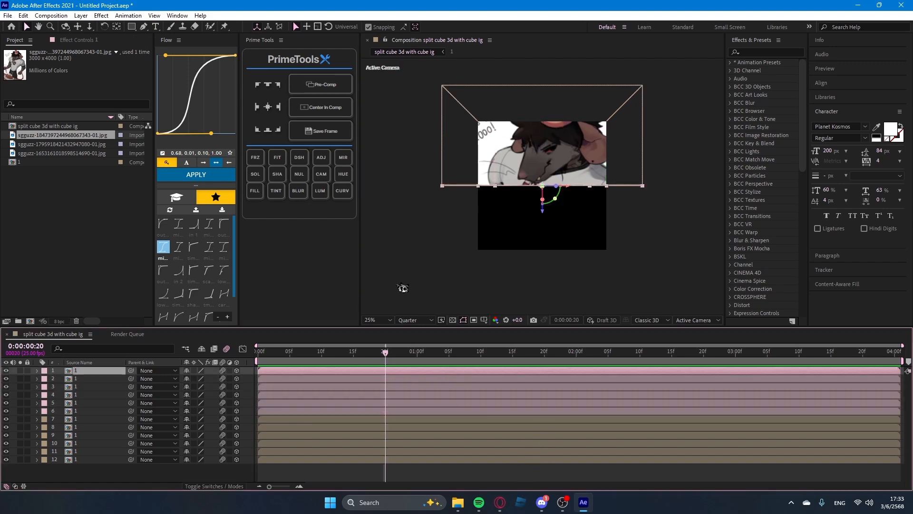
pyautogui.press('p')
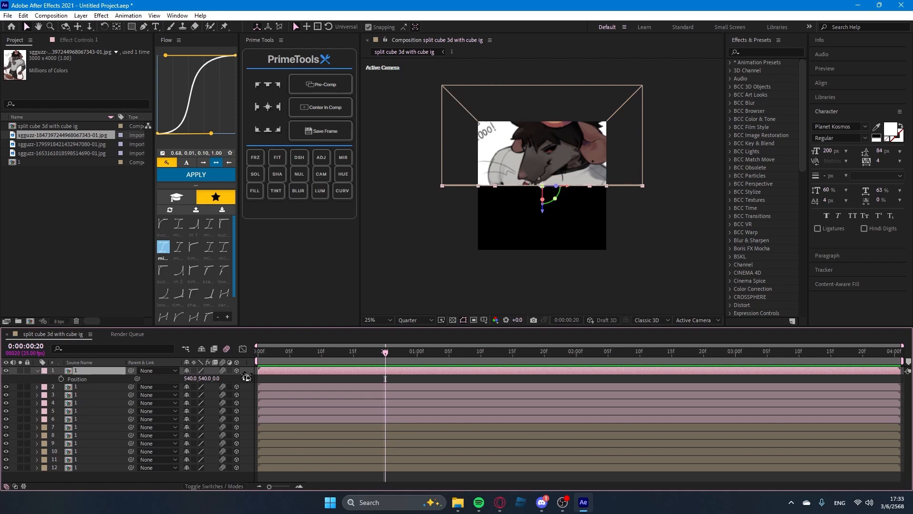
pyautogui.click(205, 379)
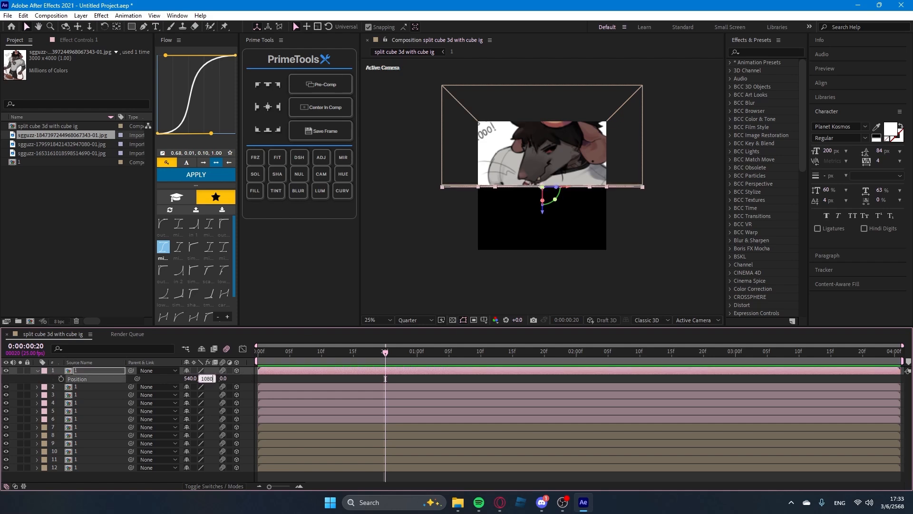
pyautogui.press('Return')
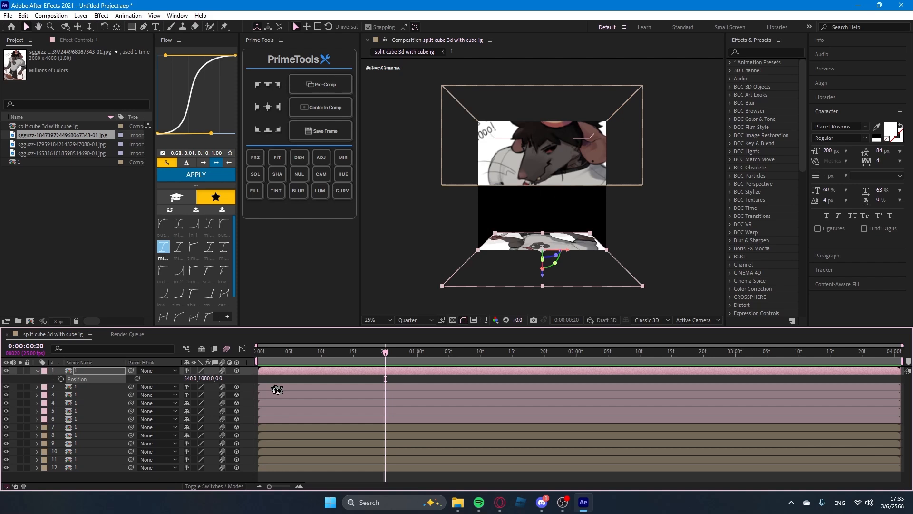
# Set the Y position of the second pink layer (layer 2) to 540.
pyautogui.click(277, 389)
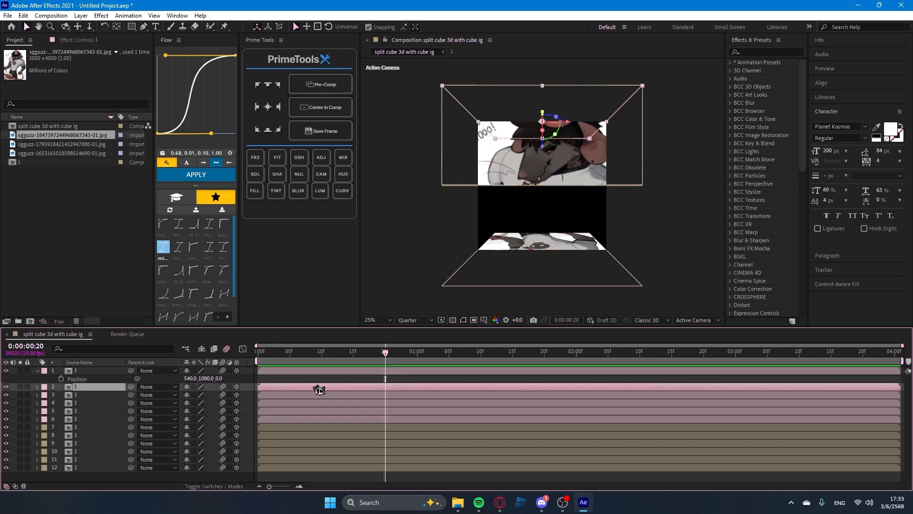
pyautogui.press('p')
pyautogui.moveTo(204, 394); pyautogui.dragTo(291, 417)
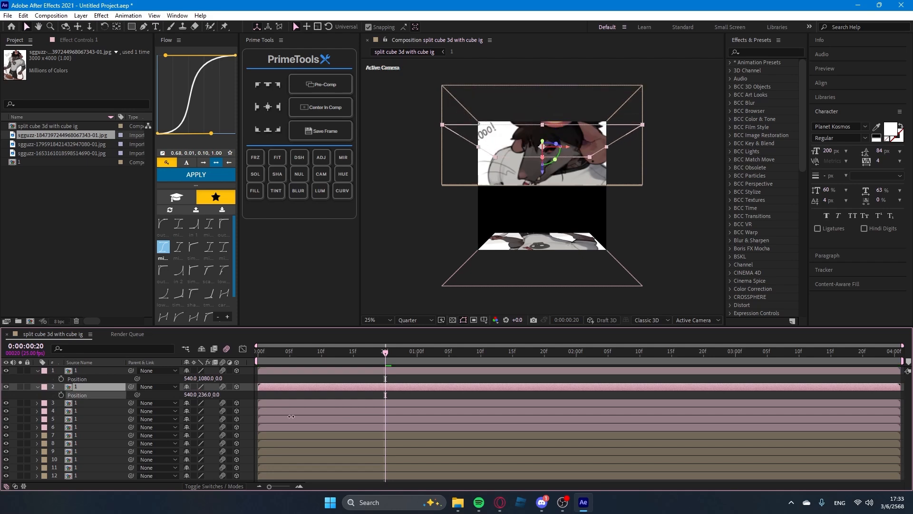
pyautogui.click(207, 394)
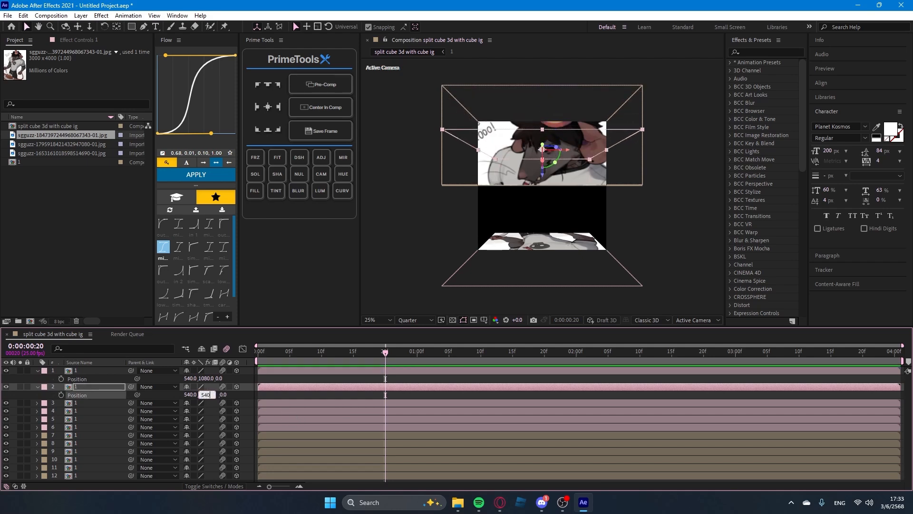
pyautogui.write('540')
pyautogui.press('Return')
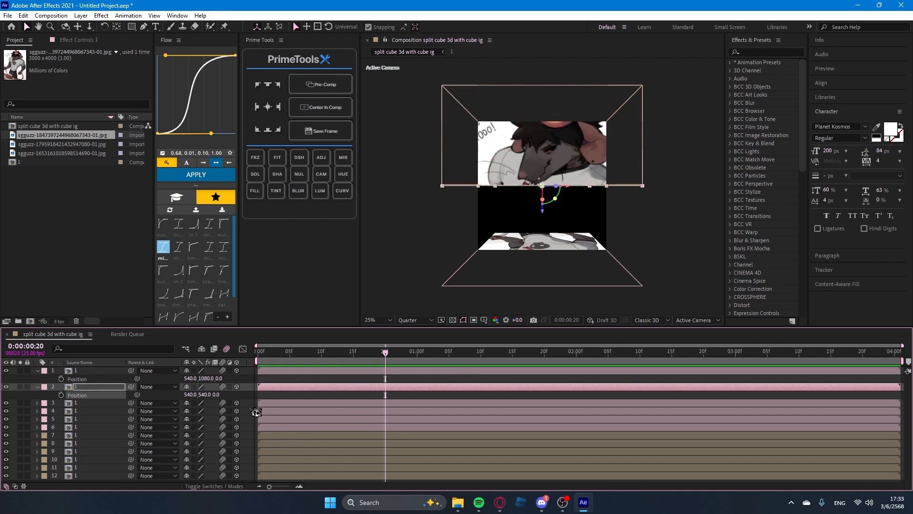
# Invert Mask 1 on the third pink layer (layer 3).
pyautogui.click(287, 405)
pyautogui.press('m')
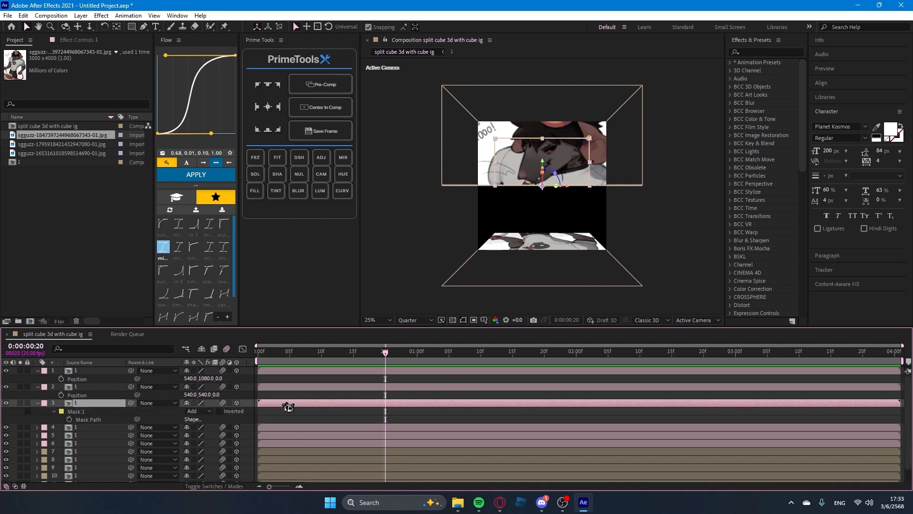
pyautogui.click(221, 412)
# Invert Mask 1 on the fourth, fifth and sixth pink layers (layers 4, 5 and 6).
pyautogui.click(292, 429)
pyautogui.press('m')
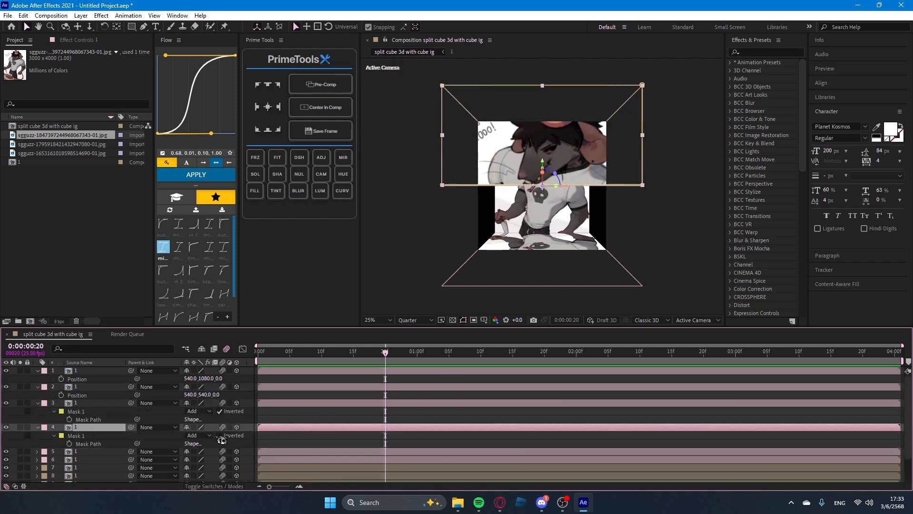
pyautogui.click(220, 435)
pyautogui.click(282, 451)
pyautogui.press('m')
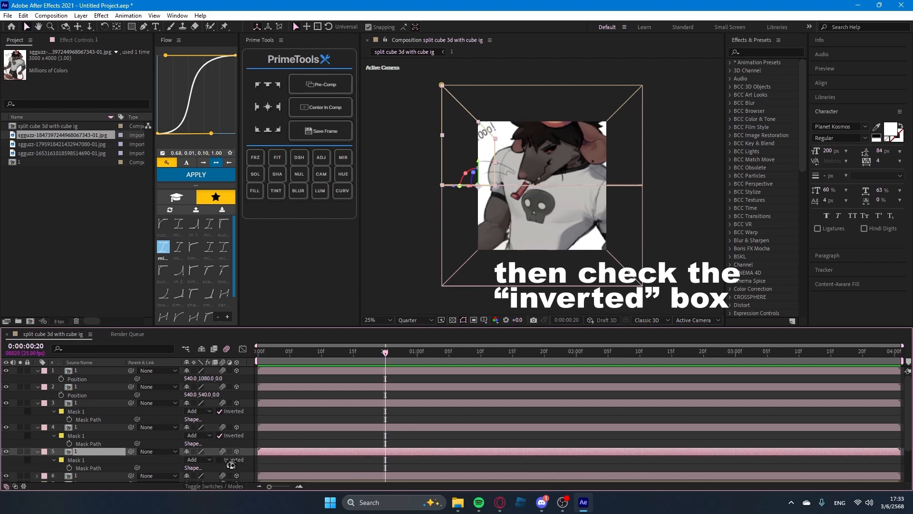
pyautogui.click(221, 460)
pyautogui.scroll(-2, 285, 442)
pyautogui.click(292, 429)
pyautogui.press('m')
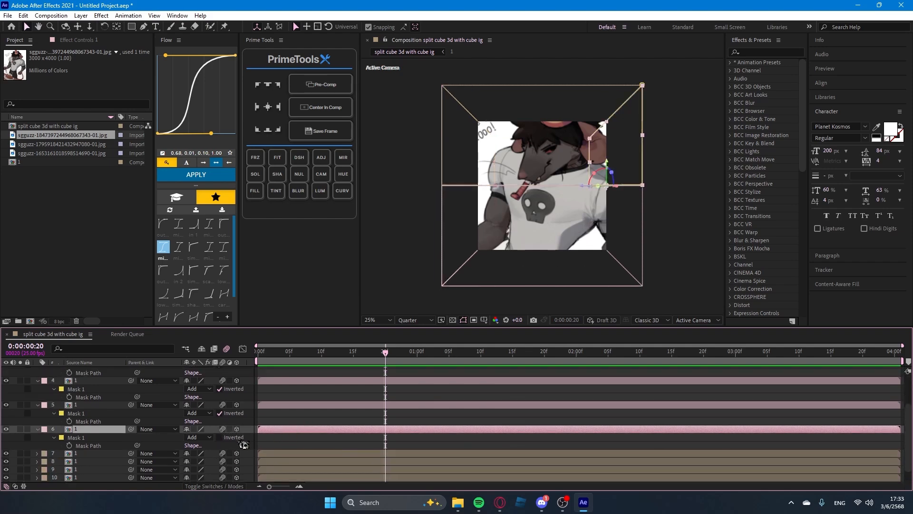
pyautogui.click(221, 437)
pyautogui.click(393, 422)
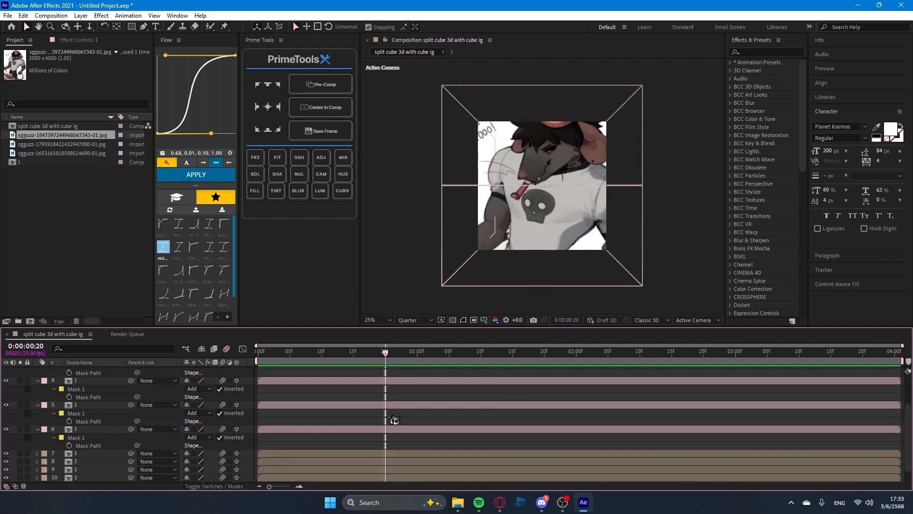
# Collapse the revealed properties of all layers and return the current time to 0:00:00:00.
pyautogui.press('u')
pyautogui.moveTo(386, 353); pyautogui.dragTo(209, 370)
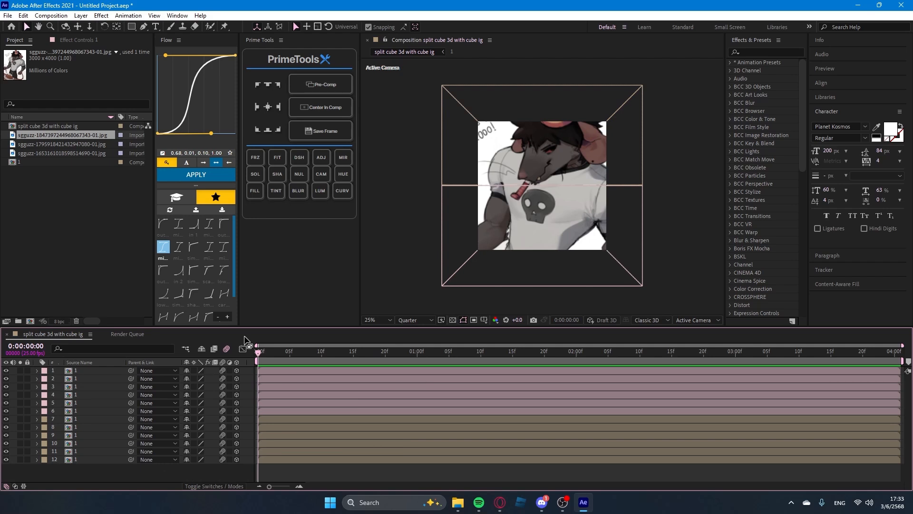
pyautogui.hotkey('ctrl', 'a')
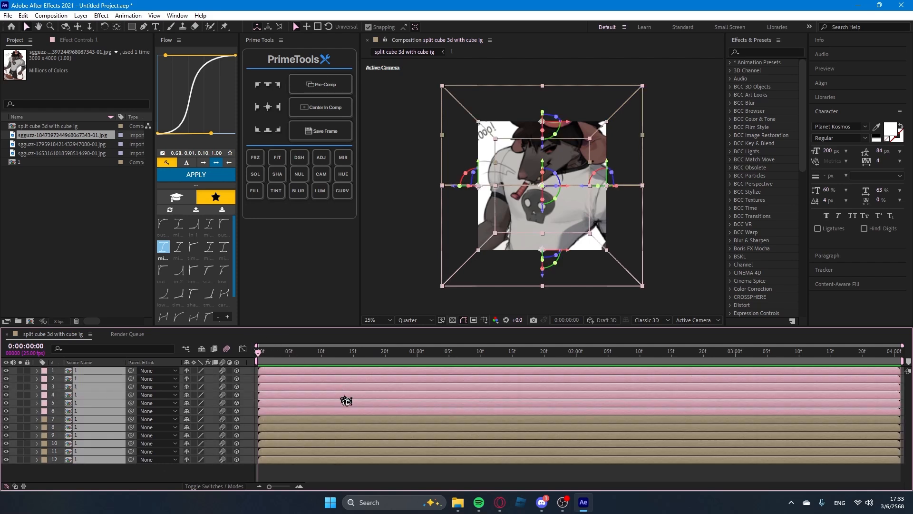
pyautogui.click(330, 473)
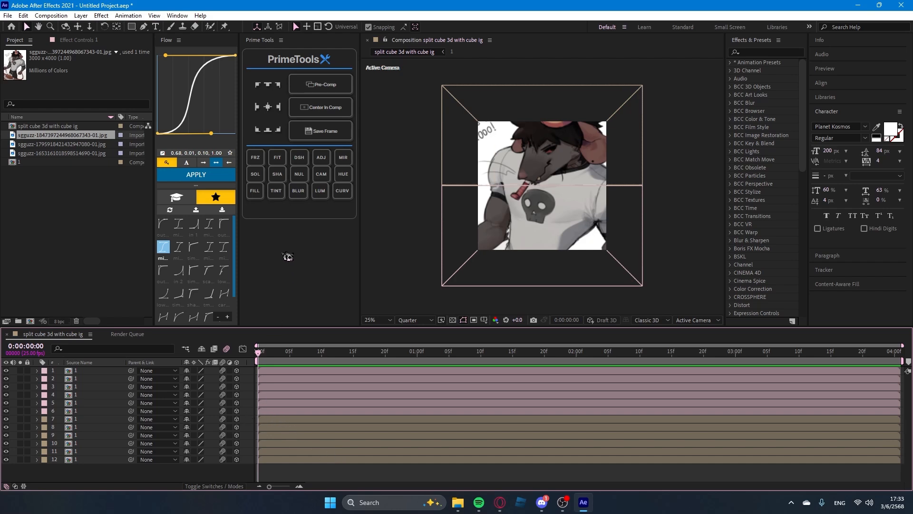
# Add a null object, place it directly above the six tan layers and make it a 3D layer.
pyautogui.click(299, 173)
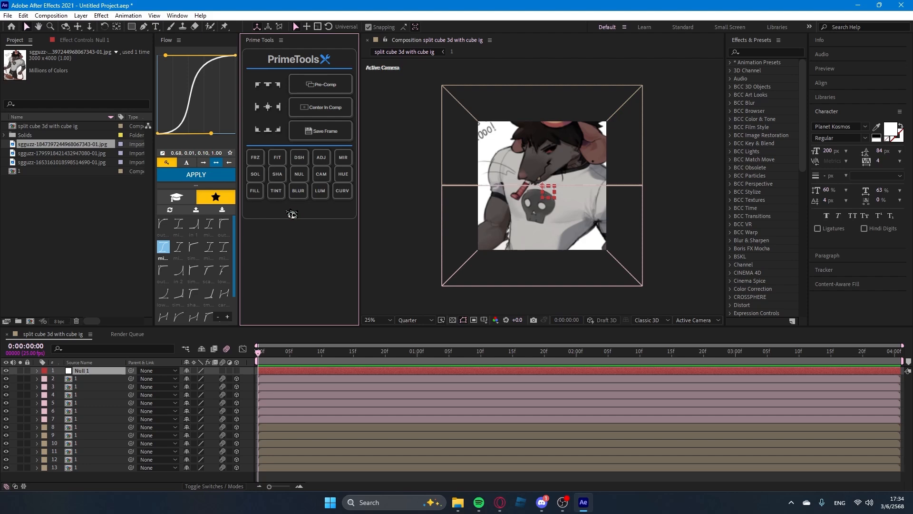
pyautogui.moveTo(118, 376); pyautogui.dragTo(118, 423)
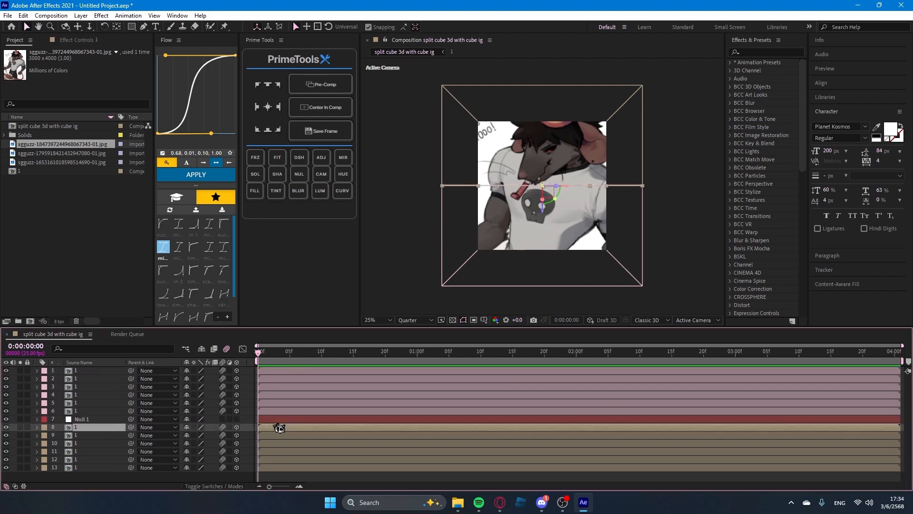
pyautogui.moveTo(247, 431); pyautogui.dragTo(268, 484)
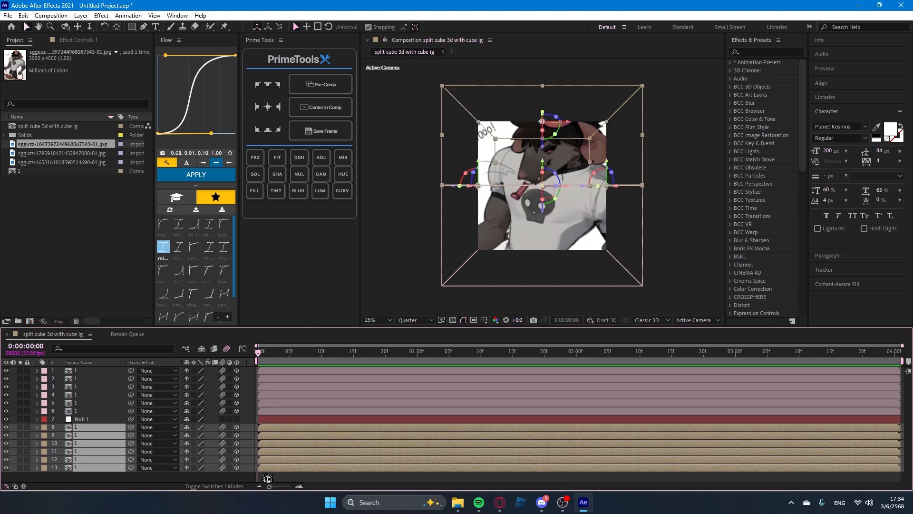
pyautogui.click(291, 420)
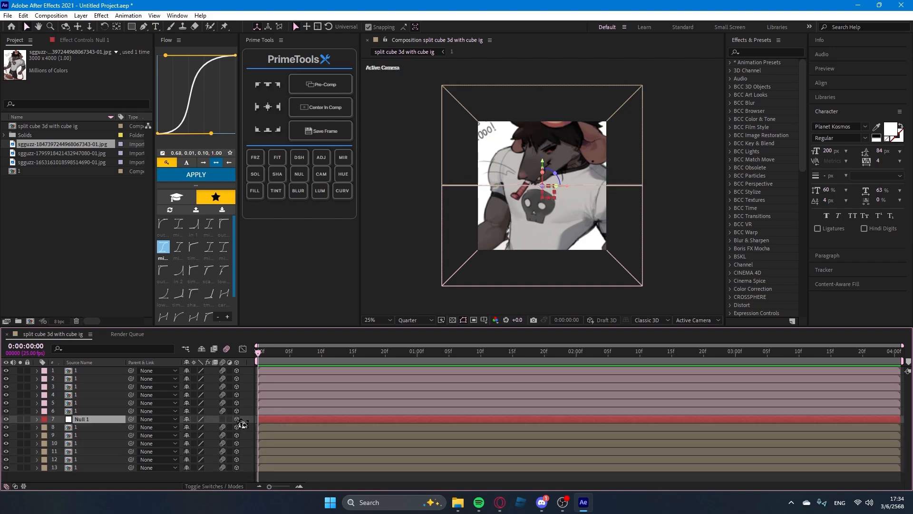
# Parent the six tan layers (layers 8 to 13) to Null 1.
pyautogui.moveTo(250, 430); pyautogui.dragTo(261, 480)
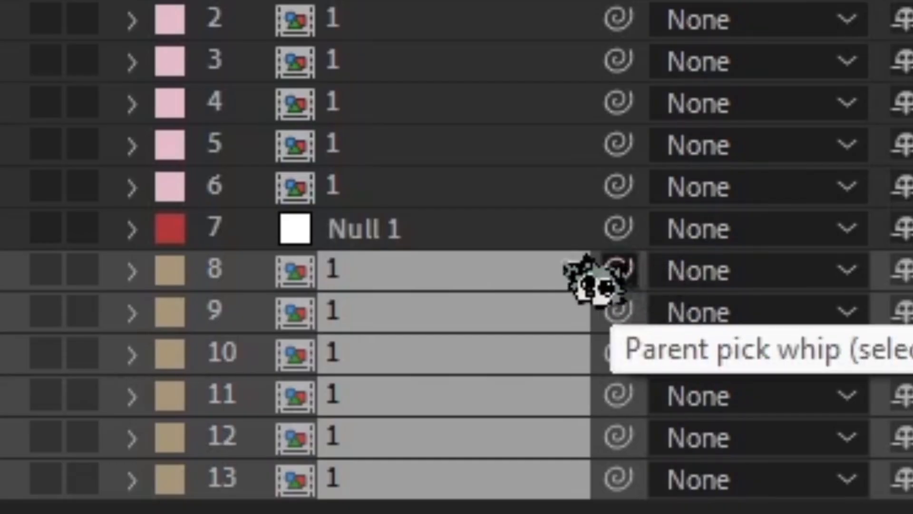
pyautogui.moveTo(618, 270); pyautogui.dragTo(447, 226)
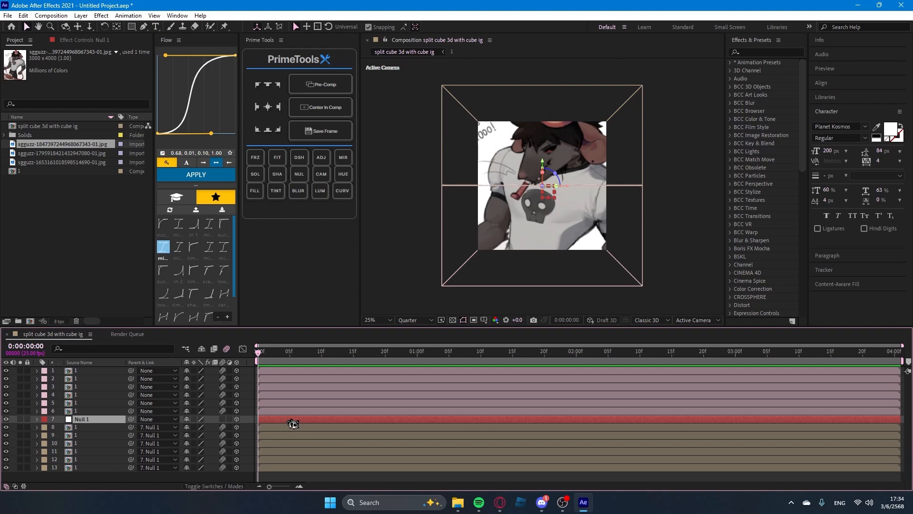
# Try rotating Null 1 about its Y axis, and undo the rotation.
pyautogui.press('r')
pyautogui.moveTo(200, 443); pyautogui.dragTo(322, 447)
pyautogui.hotkey('ctrl', 'z')
pyautogui.hotkey('ctrl', 'z')
pyautogui.click(346, 437)
# Add a second null object above the pink layers, make it 3D and parent the six pink layers to it.
pyautogui.click(314, 371)
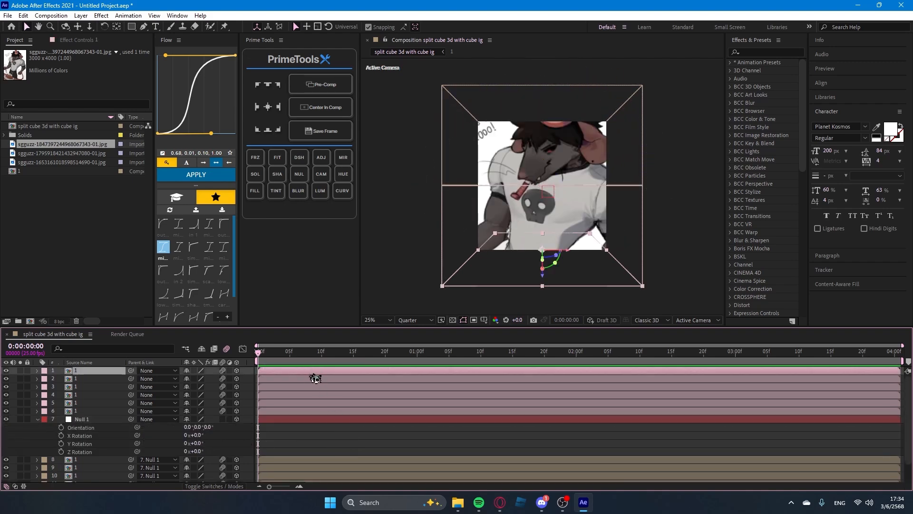
pyautogui.click(299, 174)
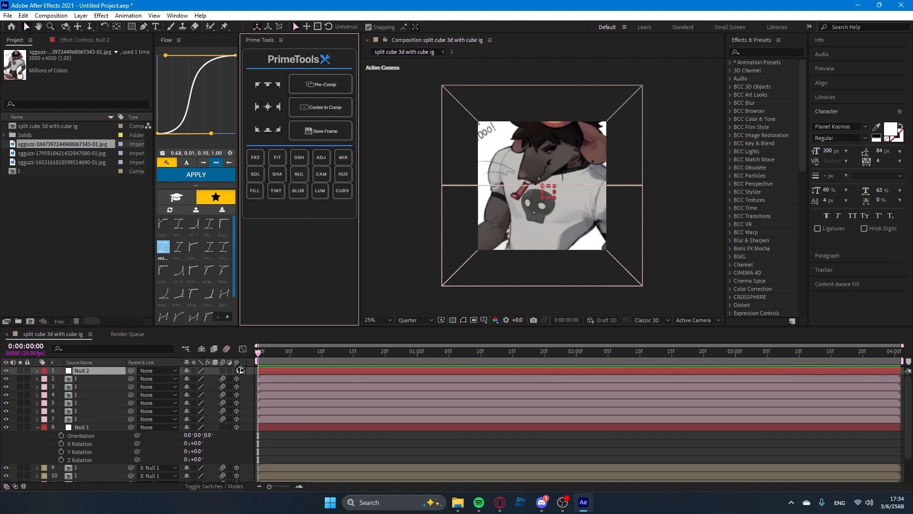
pyautogui.moveTo(244, 379); pyautogui.dragTo(265, 424)
pyautogui.moveTo(131, 378); pyautogui.dragTo(108, 374)
# Try rotating Null 2 with its parented pink layers, undo the rotation and collapse the revealed properties.
pyautogui.click(291, 372)
pyautogui.press('r')
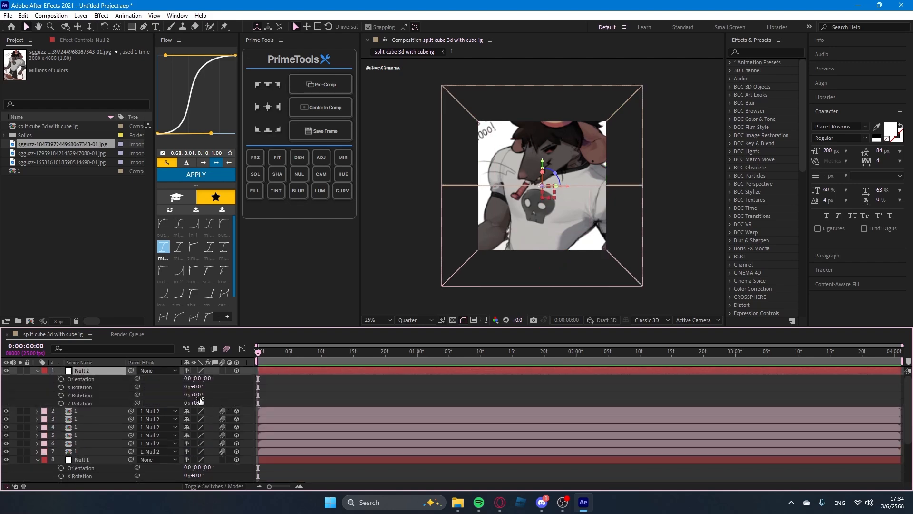
pyautogui.moveTo(200, 401); pyautogui.dragTo(221, 401)
pyautogui.hotkey('ctrl', 'z')
pyautogui.click(383, 404)
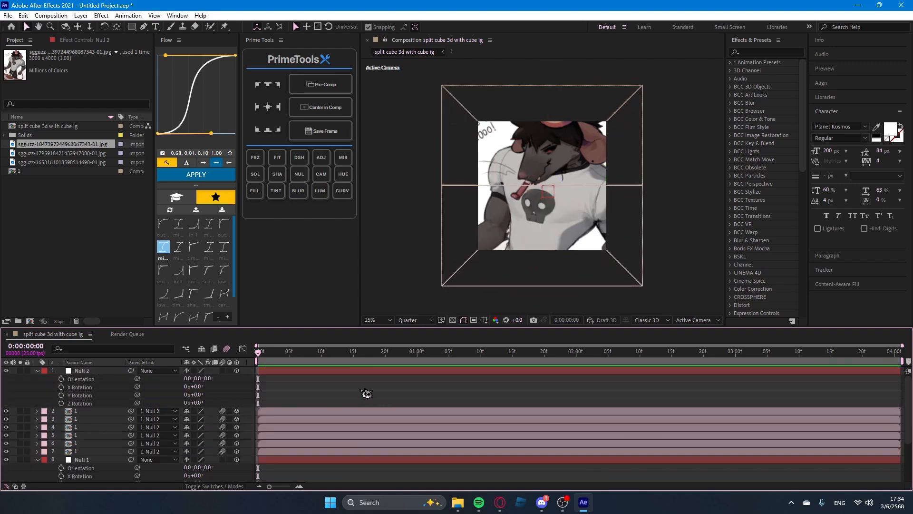
pyautogui.press('u')
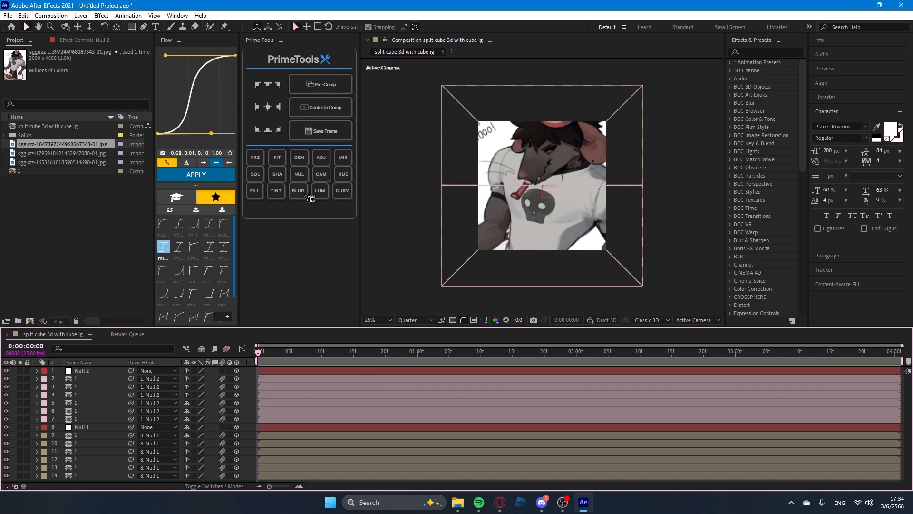
# Add a third null object as a 3D layer and parent Null 2 and Null 1 to it.
pyautogui.click(299, 174)
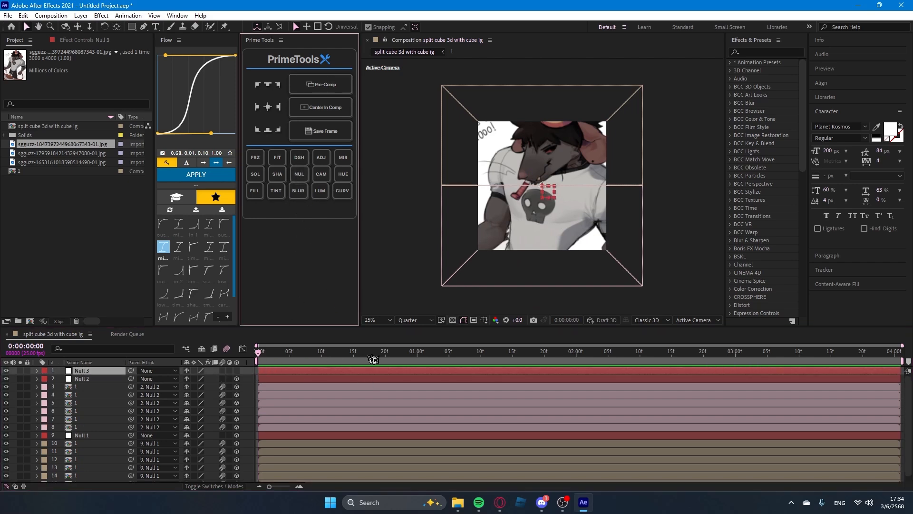
pyautogui.click(236, 370)
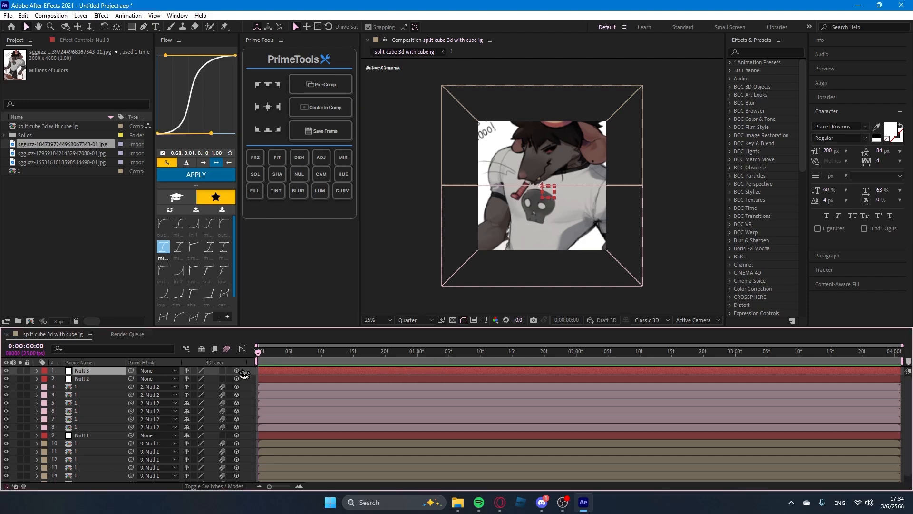
pyautogui.click(278, 380)
pyautogui.moveTo(131, 379); pyautogui.dragTo(109, 374)
pyautogui.moveTo(131, 435); pyautogui.dragTo(109, 372)
pyautogui.click(324, 374)
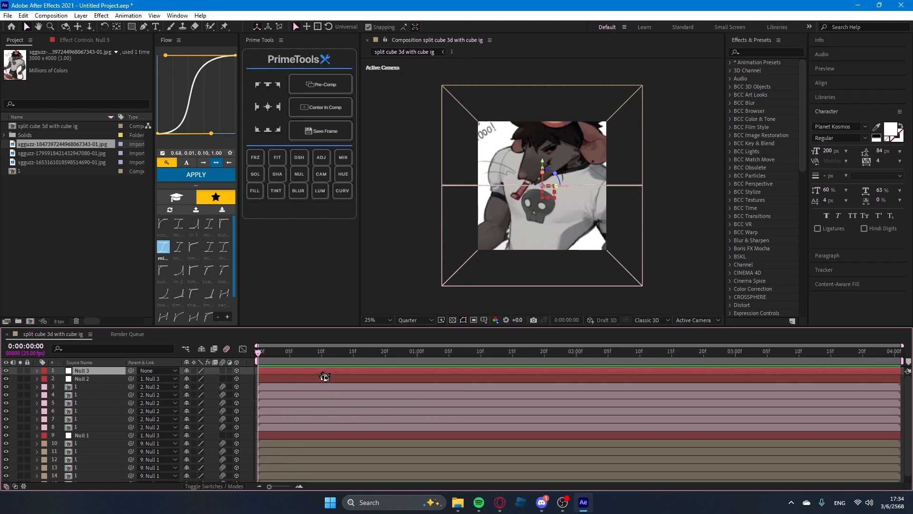
# Rename Null 3 as "whole cube" and the null controlling the pink layers as "bottom".
pyautogui.rightClick(106, 372)
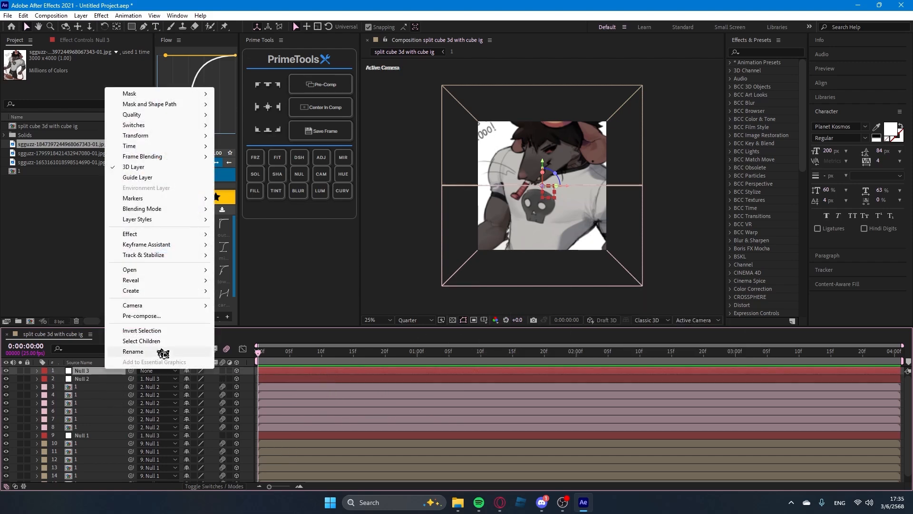
pyautogui.click(190, 352)
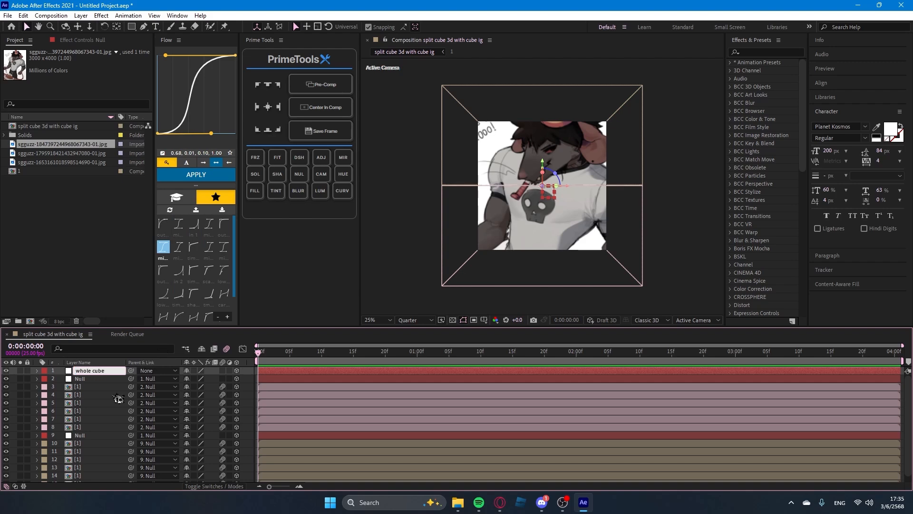
pyautogui.click(112, 379)
pyautogui.rightClick(113, 379)
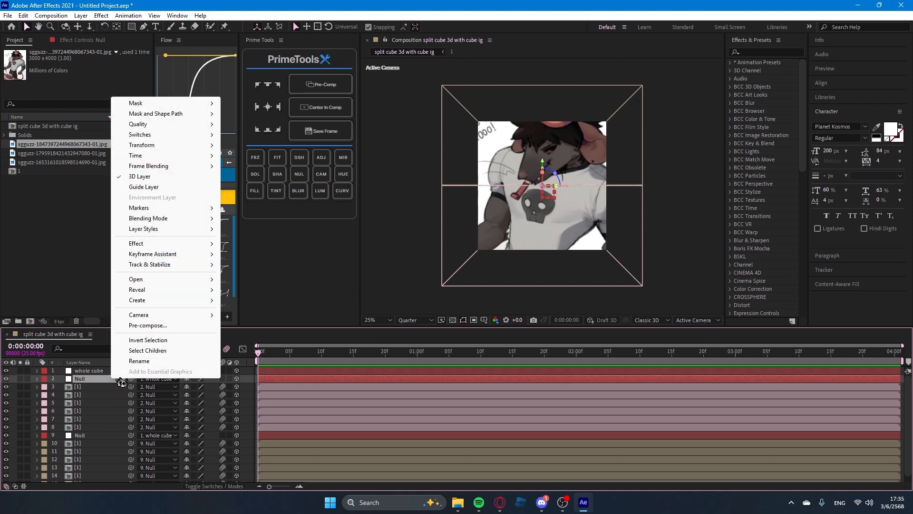
pyautogui.click(142, 362)
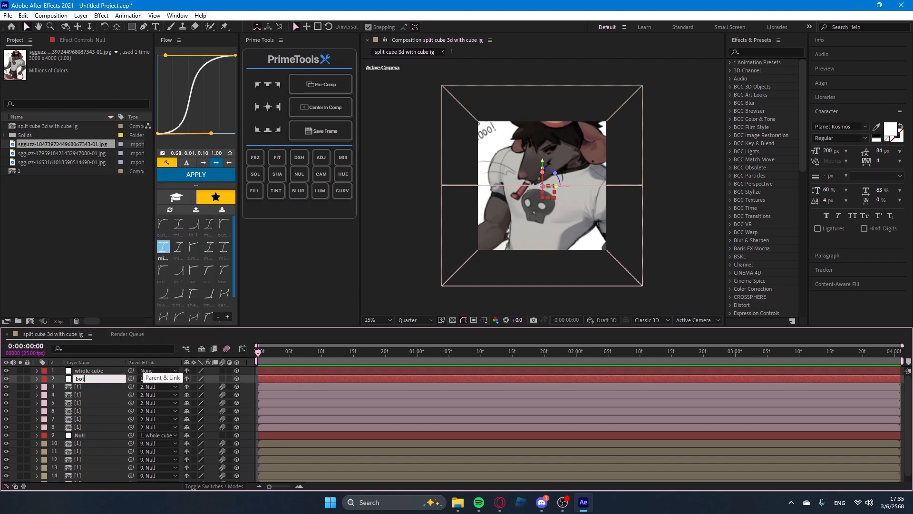
pyautogui.write('bottom')
pyautogui.press('Return')
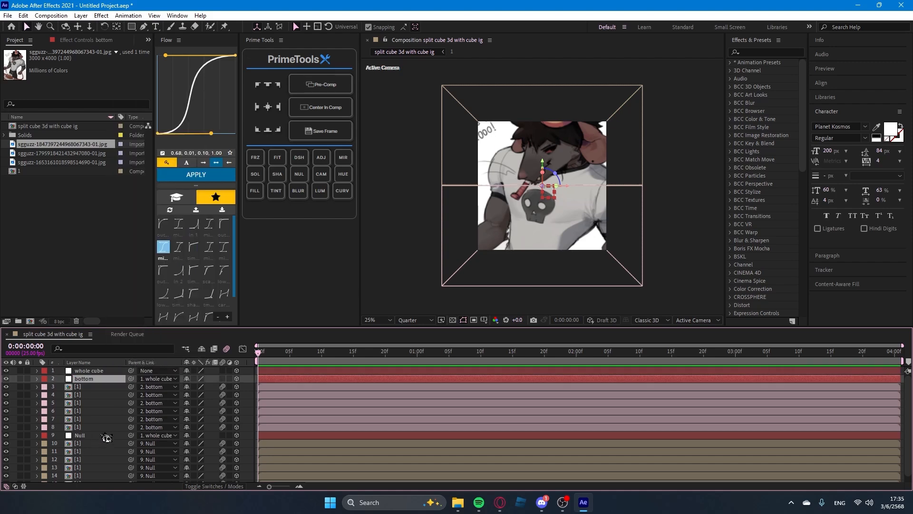
# Rename the null controlling the tan layers as "top".
pyautogui.rightClick(101, 436)
pyautogui.click(136, 416)
pyautogui.write('top')
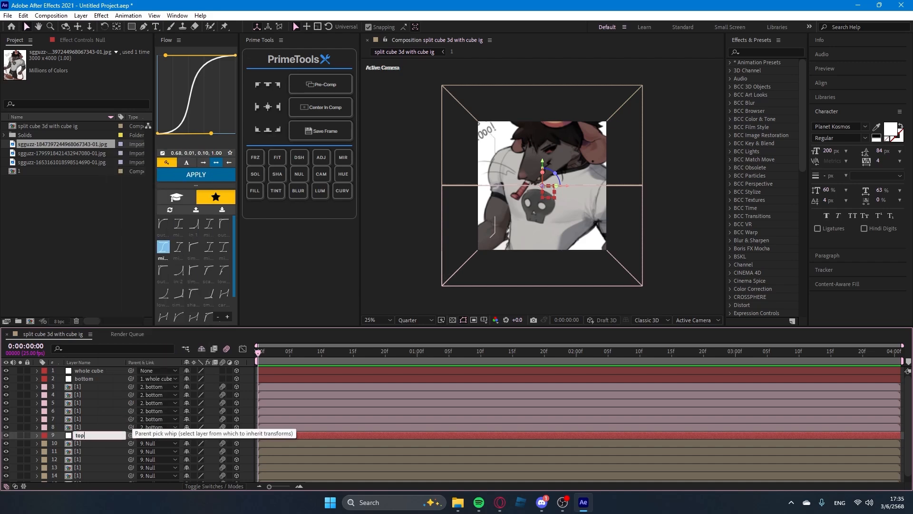
pyautogui.press('Return')
# Try rotating the "whole cube" null to test that both halves turn together.
pyautogui.click(299, 371)
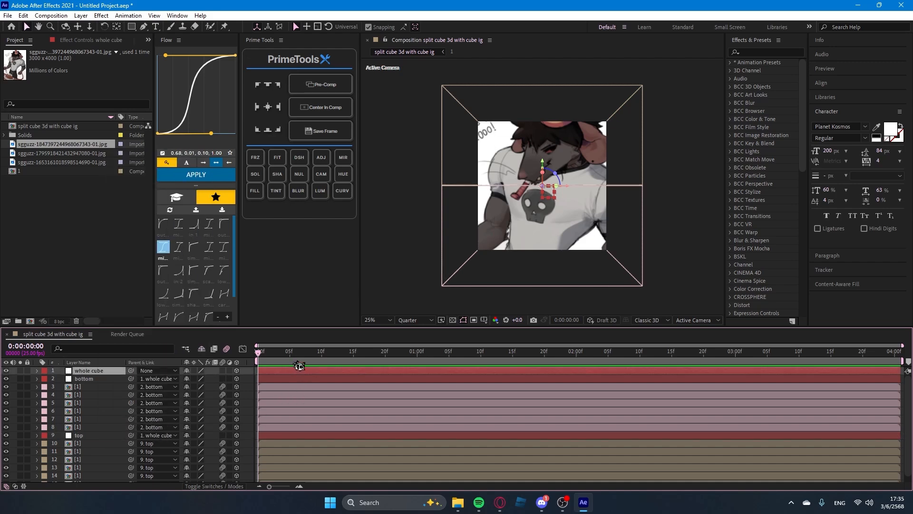
pyautogui.press('r')
pyautogui.moveTo(197, 399); pyautogui.dragTo(338, 393)
# Set the scale of the "whole cube" null to 50% on all axes and collapse its properties.
pyautogui.press('s')
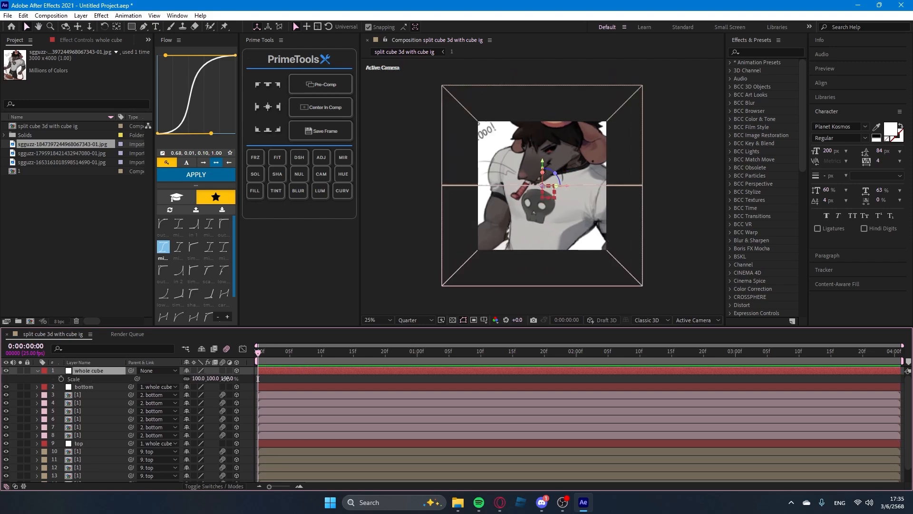
pyautogui.moveTo(226, 379); pyautogui.dragTo(227, 382)
pyautogui.click(324, 379)
pyautogui.click(338, 371)
pyautogui.click(212, 379)
pyautogui.write('50')
pyautogui.press('Return')
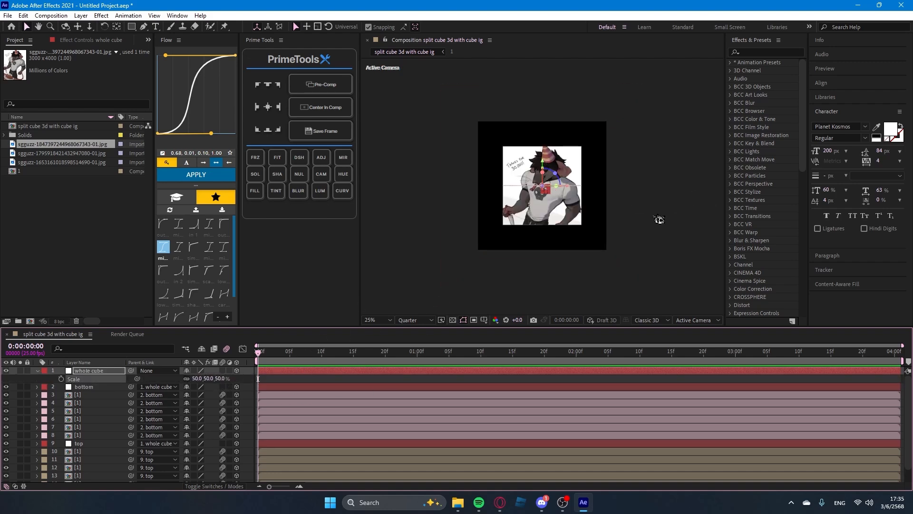
pyautogui.press('.')
pyautogui.click(423, 380)
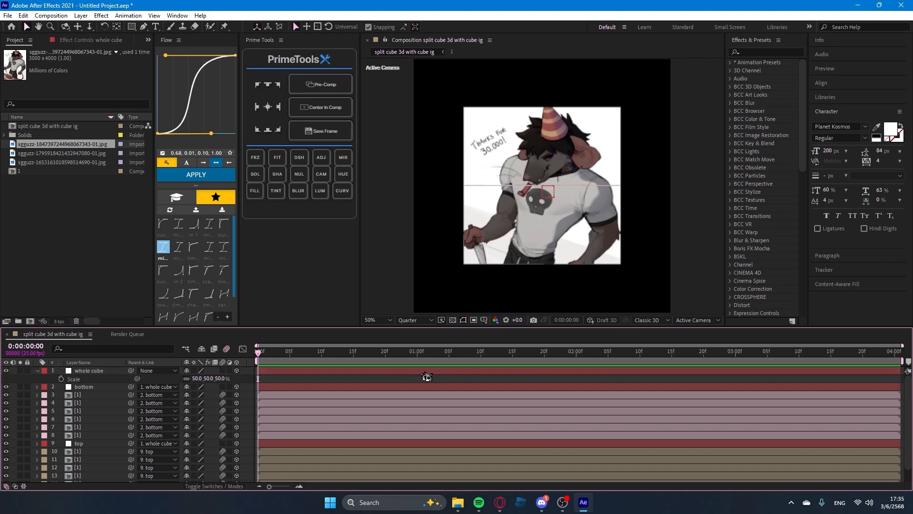
pyautogui.press('u')
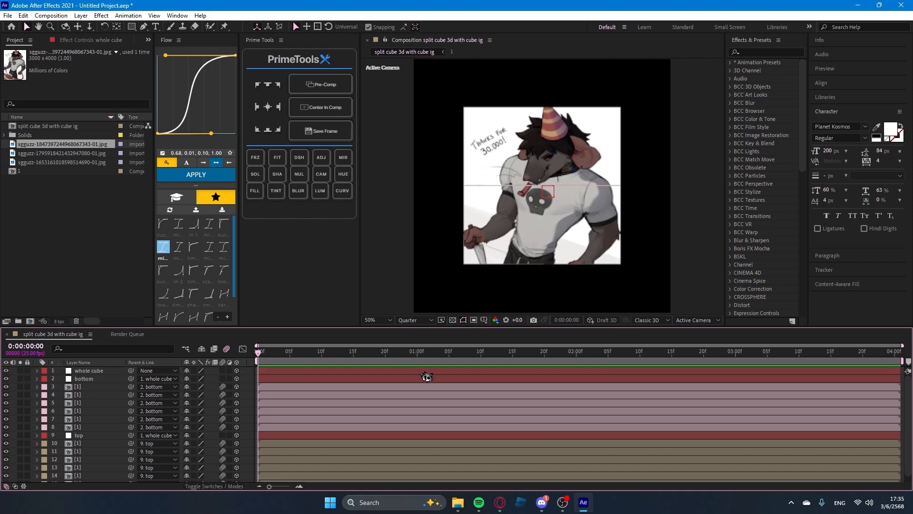
# Add a two-node camera using the "Departure's Cam" preset.
pyautogui.rightClick(251, 374)
pyautogui.moveTo(268, 377)
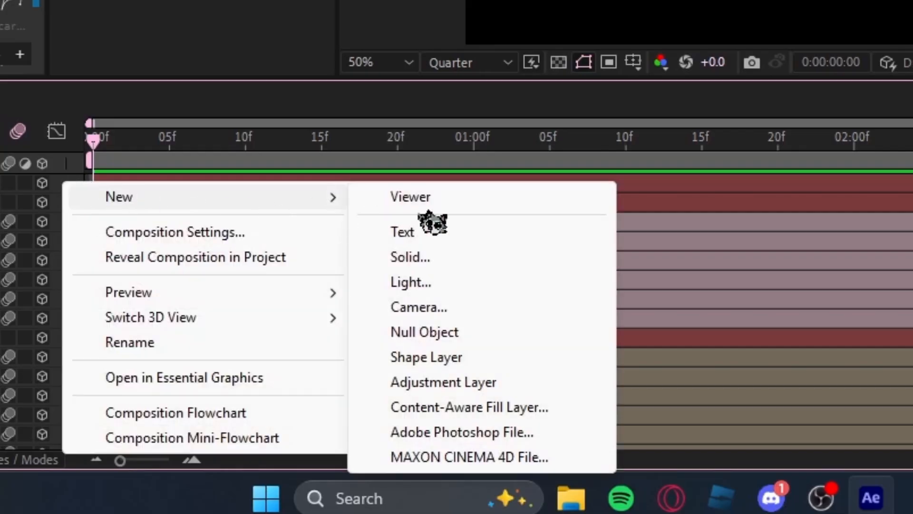
pyautogui.click(473, 308)
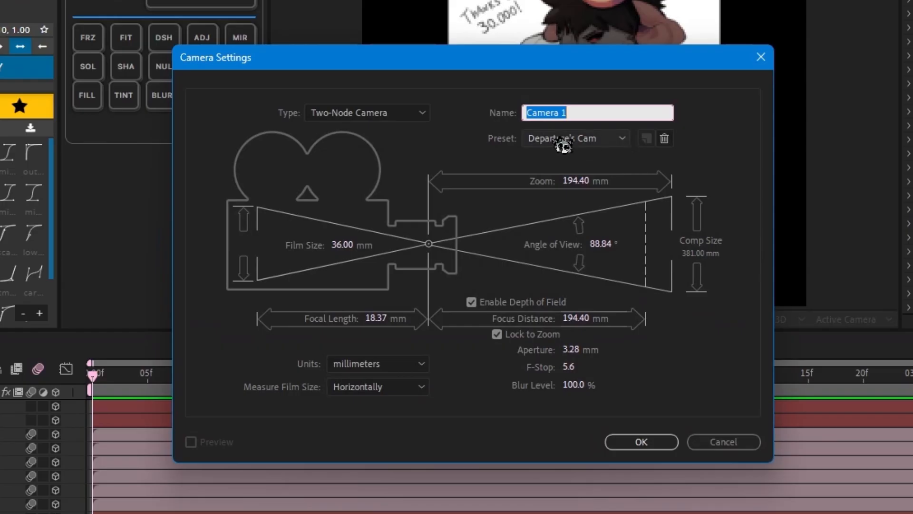
pyautogui.click(533, 217)
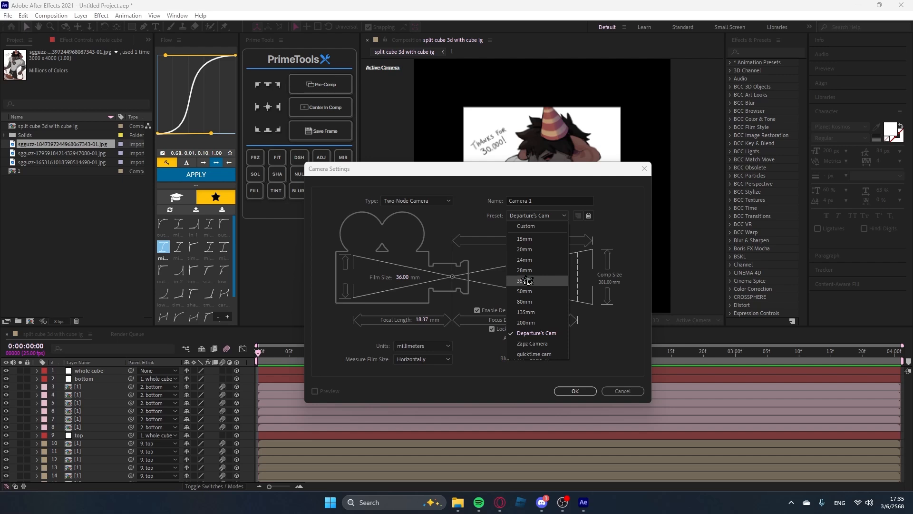
pyautogui.click(546, 336)
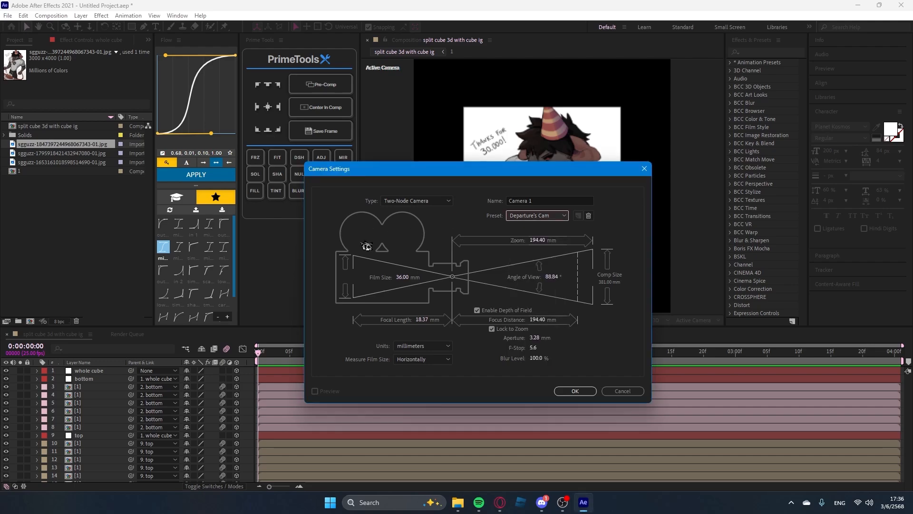
pyautogui.click(584, 392)
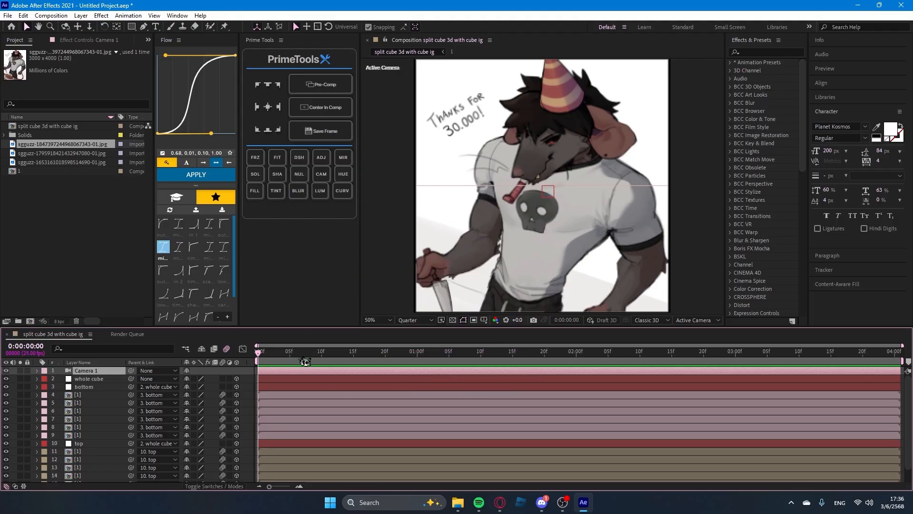
# Set the scale of the "whole cube" null to 40% on all axes.
pyautogui.press(',')
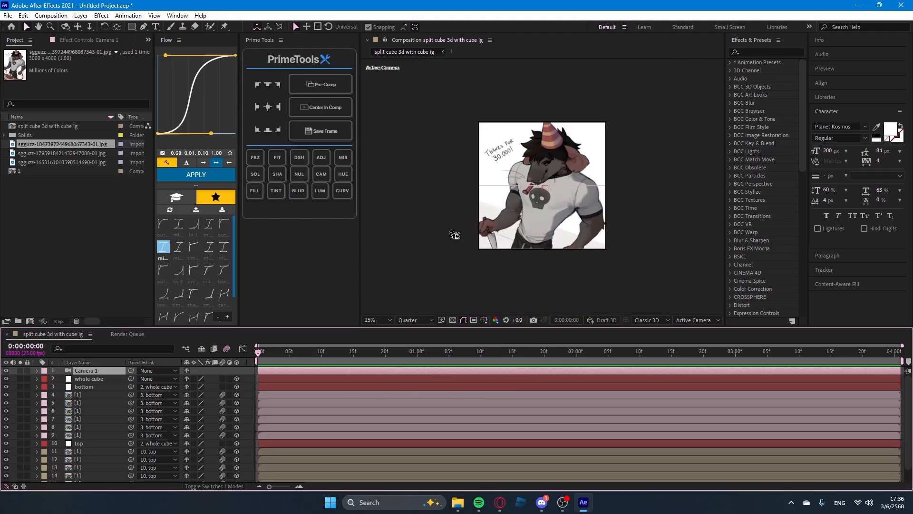
pyautogui.click(299, 379)
pyautogui.press('s')
pyautogui.moveTo(217, 386)
pyautogui.mouseDown()
pyautogui.moveTo(209, 386)
pyautogui.moveTo(219, 386)
pyautogui.mouseUp()
pyautogui.click(221, 386)
pyautogui.write('40')
pyautogui.press('Return')
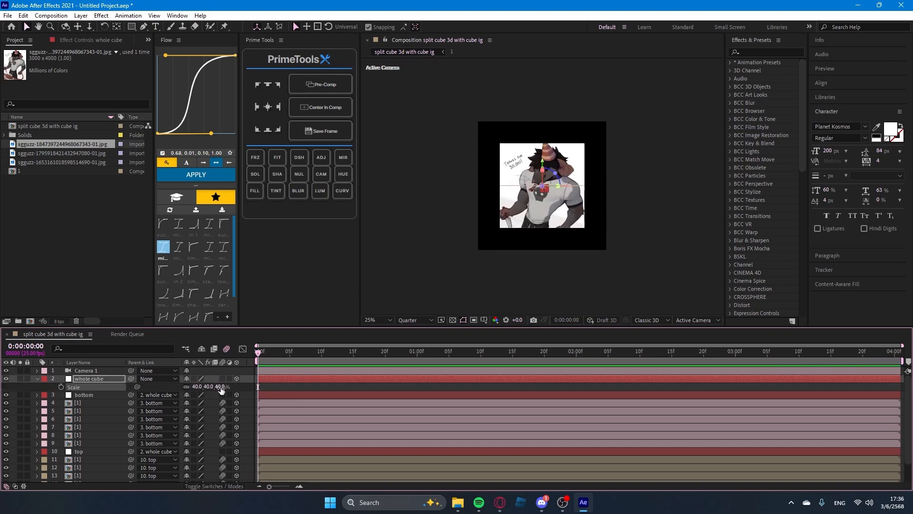
# Try rotating the "whole cube" null around Y to test the cube through the new camera, and undo the rotation.
pyautogui.press('r')
pyautogui.moveTo(197, 402); pyautogui.dragTo(279, 407)
pyautogui.hotkey('ctrl', 'z')
pyautogui.click(304, 402)
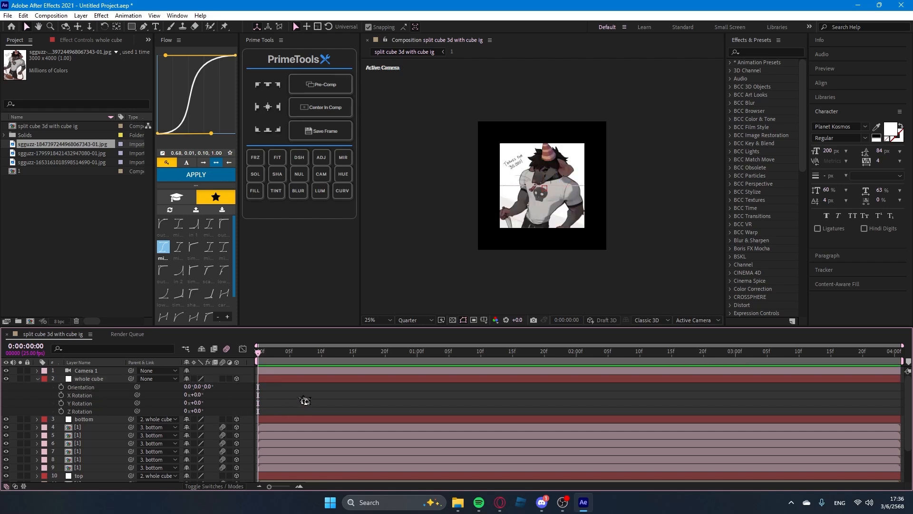
# Add a white parallel light with 110% intensity and smooth falloff.
pyautogui.click(313, 372)
pyautogui.click(288, 393)
pyautogui.rightClick(236, 396)
pyautogui.moveTo(285, 284)
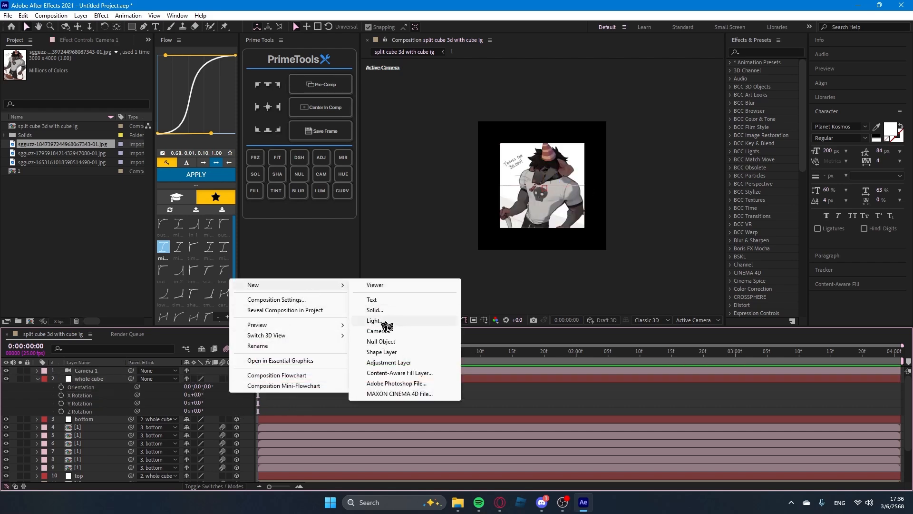
pyautogui.click(376, 321)
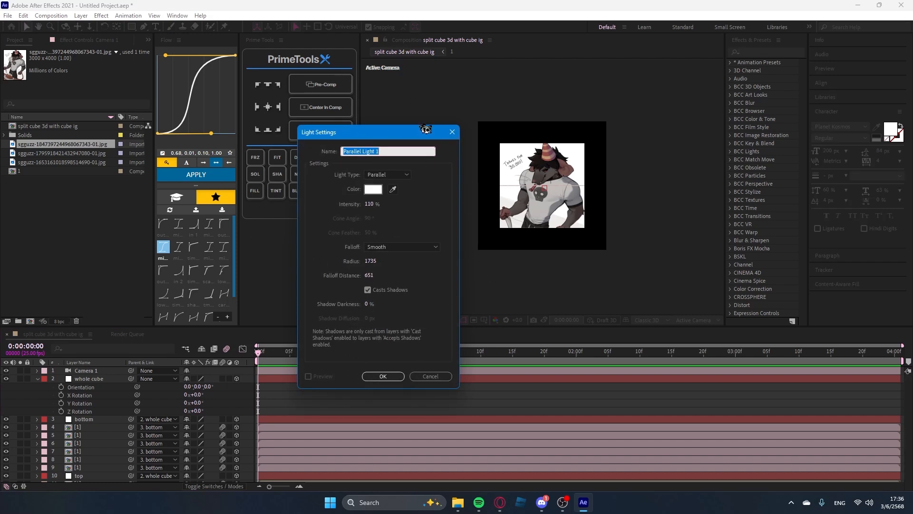
pyautogui.click(398, 377)
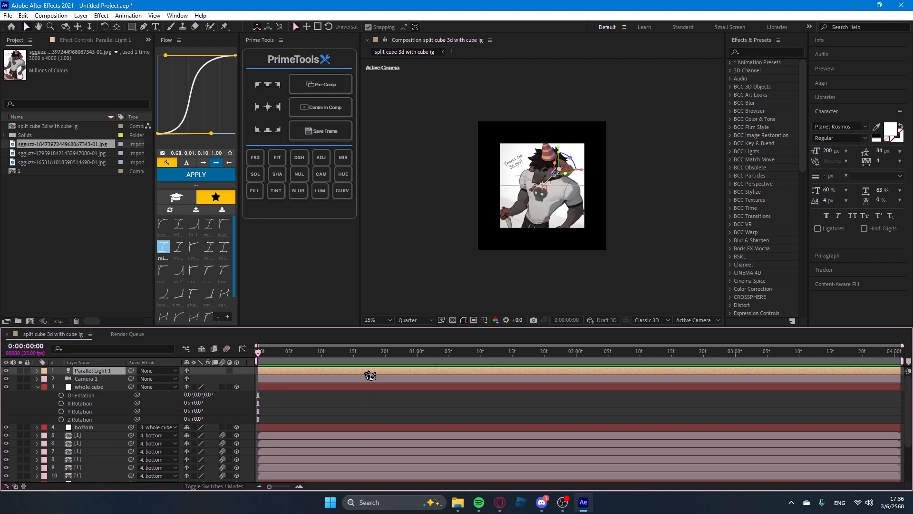
# Add a new null directly above the "whole cube" layer and make it a 3D layer.
pyautogui.click(350, 388)
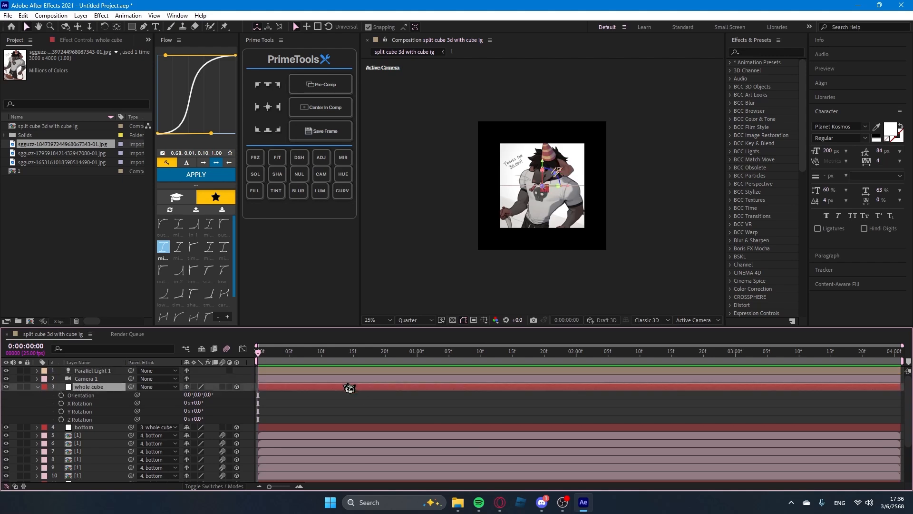
pyautogui.click(300, 174)
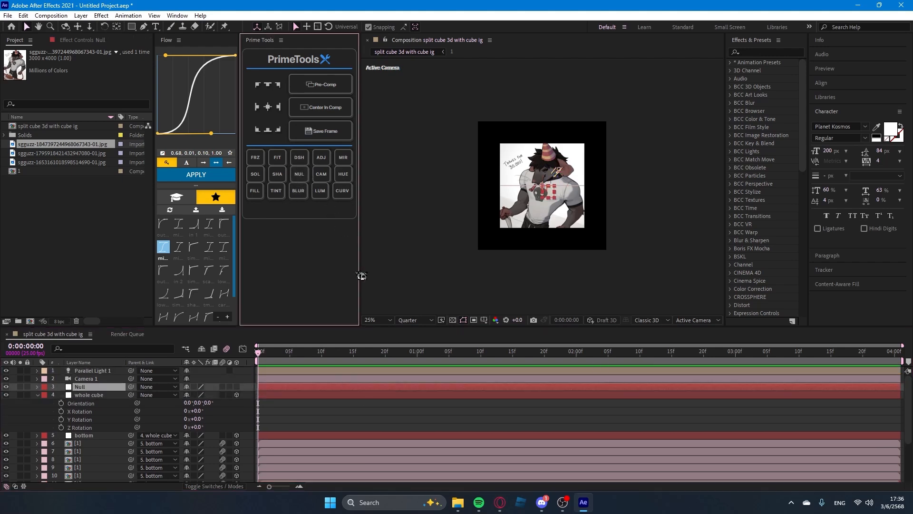
pyautogui.click(237, 387)
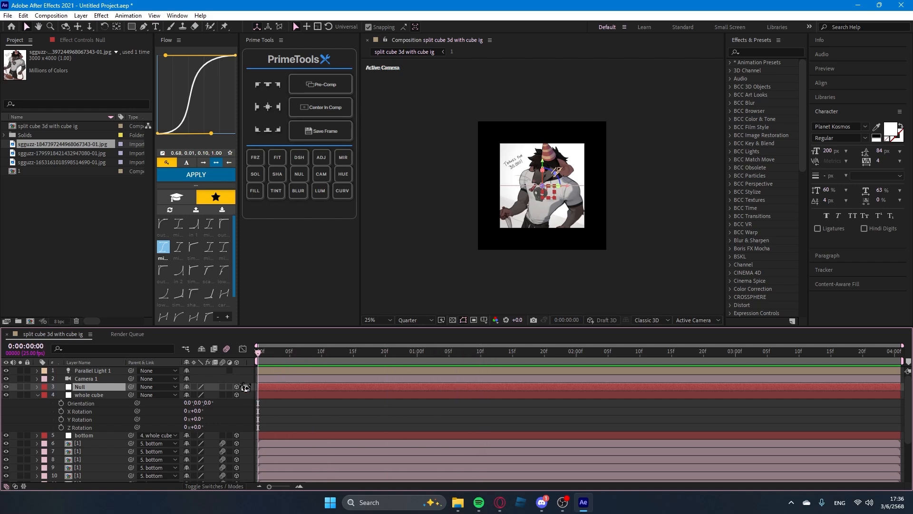
pyautogui.click(349, 409)
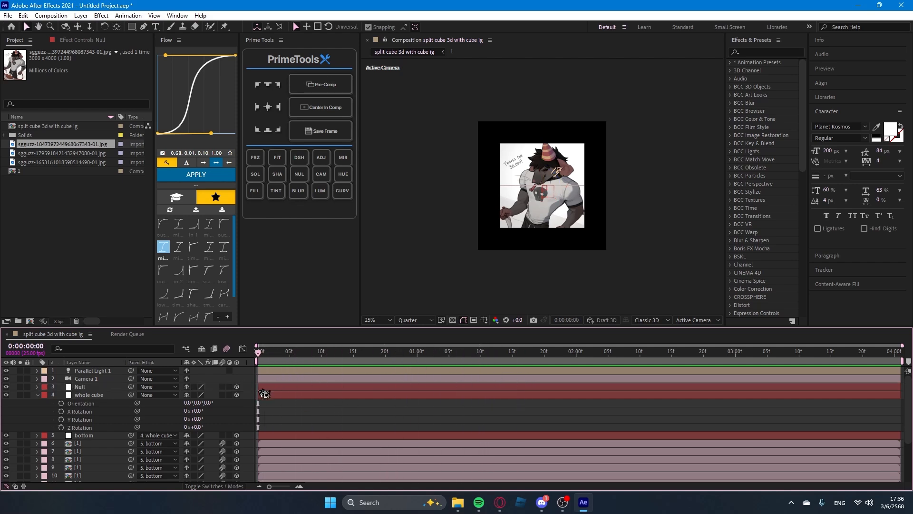
# Try keyframing the "whole cube" Y Rotation from 127° to 0° over the first second with an ease-out curve, and preview it.
pyautogui.click(313, 395)
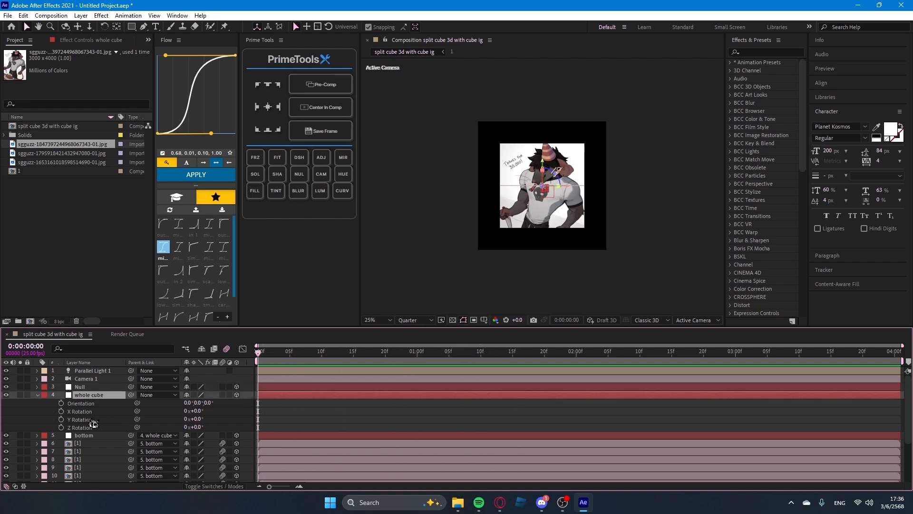
pyautogui.click(61, 419)
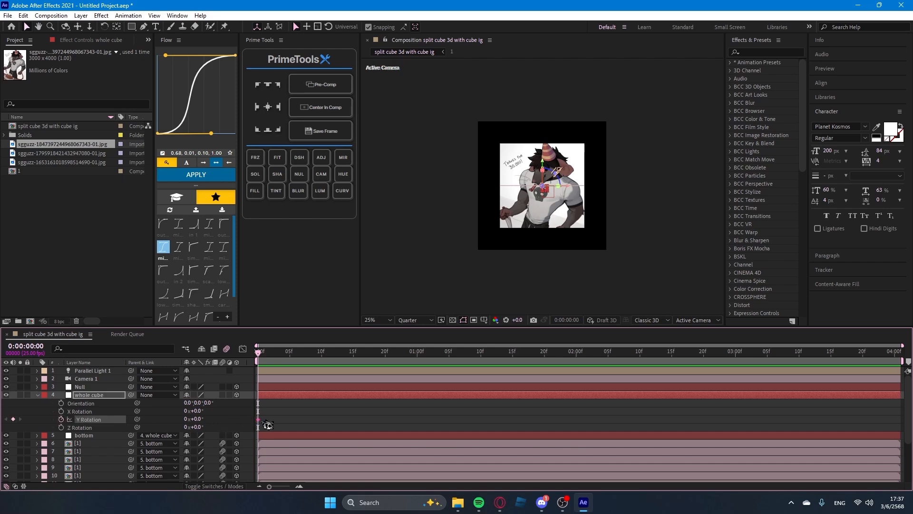
pyautogui.moveTo(268, 425); pyautogui.dragTo(417, 438)
pyautogui.moveTo(197, 419); pyautogui.dragTo(419, 421)
pyautogui.click(163, 223)
pyautogui.click(196, 175)
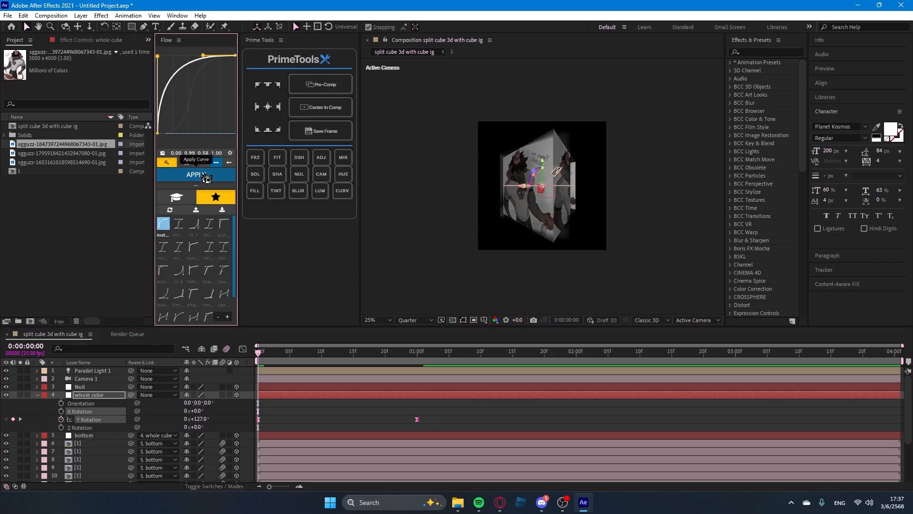
pyautogui.press('space')
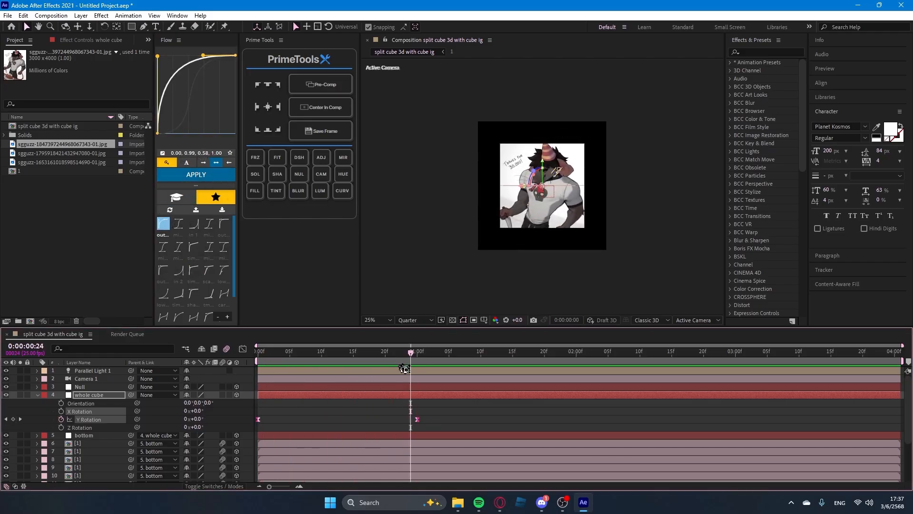
# Undo the Y Rotation keyframes and easing on the "whole cube" null and collapse its properties.
pyautogui.hotkey('ctrl', 'z')
pyautogui.hotkey('ctrl', 'z')
pyautogui.hotkey('ctrl', 'z')
pyautogui.hotkey('ctrl', 'z')
pyautogui.press('u')
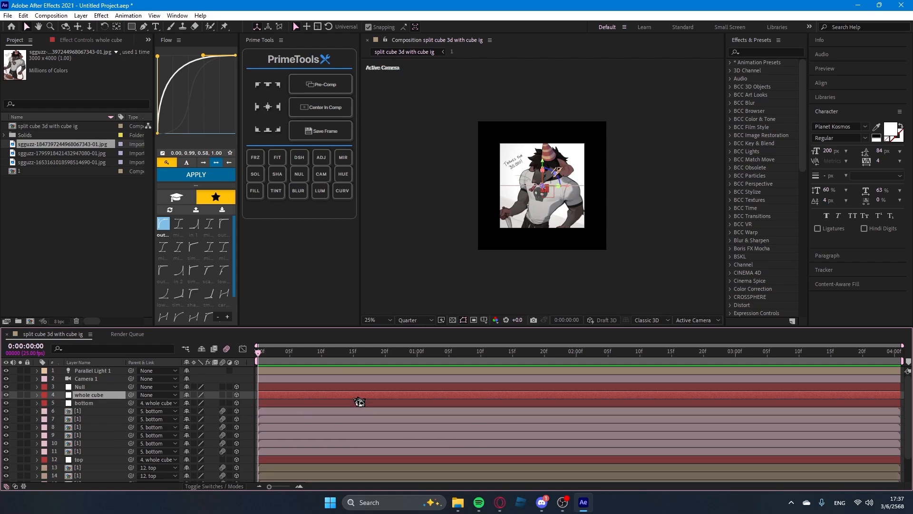
pyautogui.moveTo(310, 355); pyautogui.dragTo(138, 383)
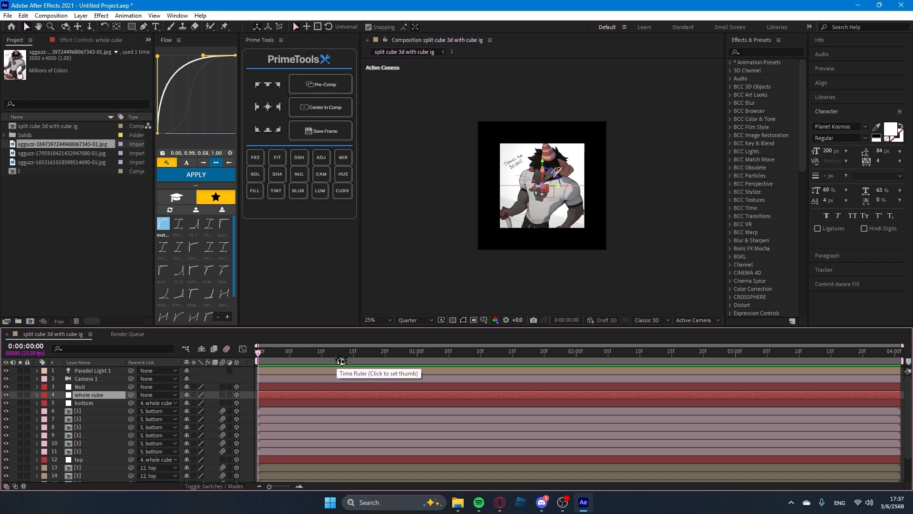
pyautogui.moveTo(302, 354); pyautogui.dragTo(265, 372)
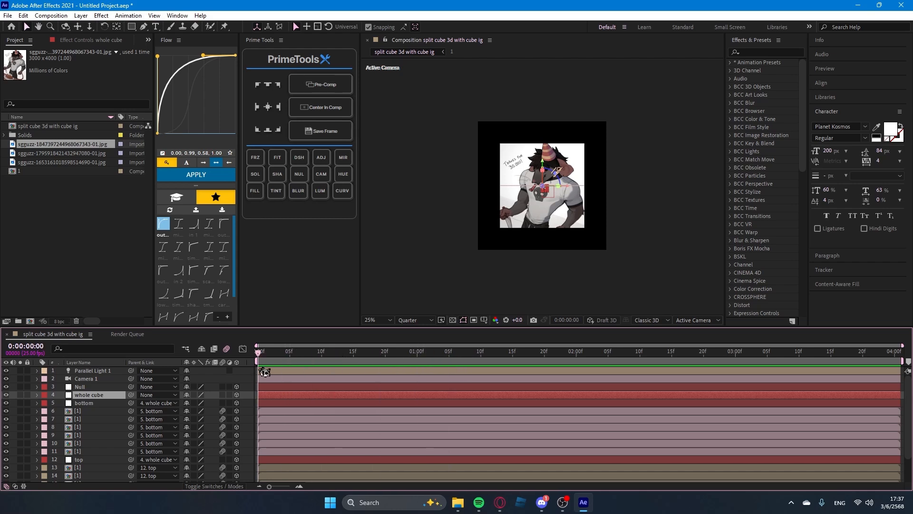
pyautogui.click(95, 153)
pyautogui.click(271, 360)
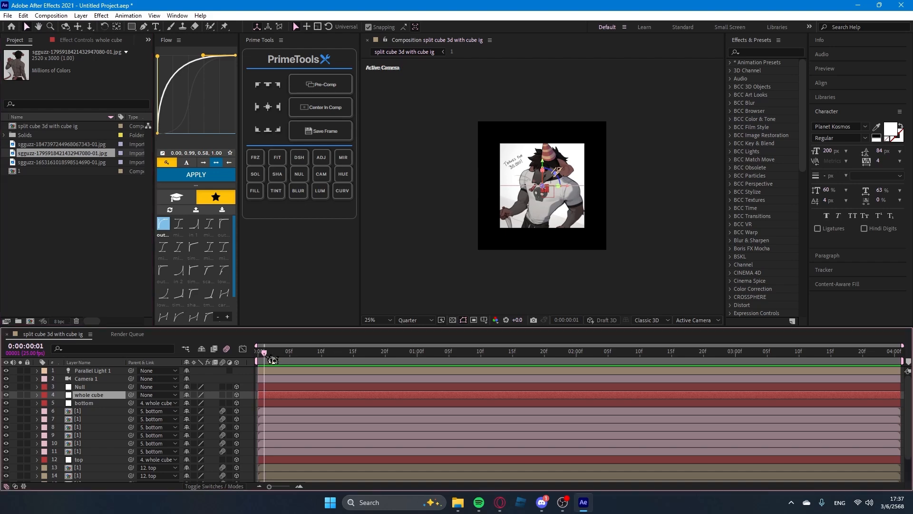
pyautogui.moveTo(271, 359); pyautogui.dragTo(369, 401)
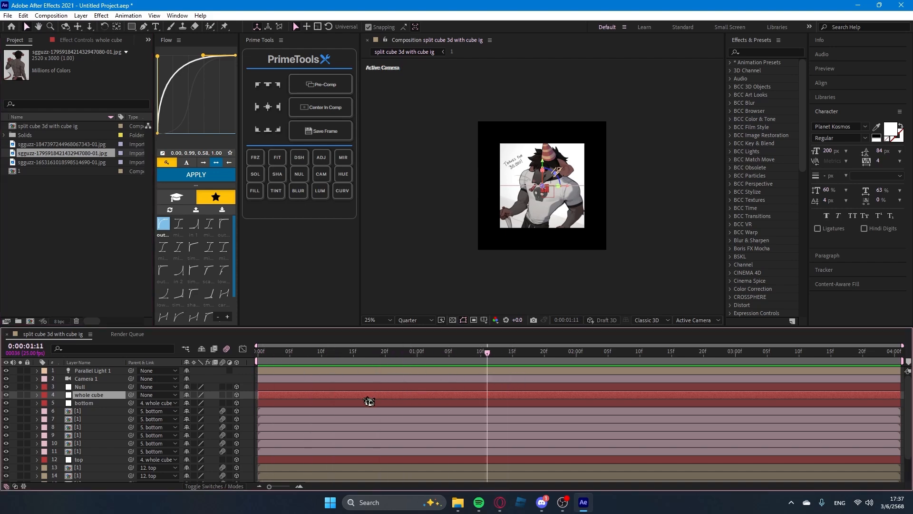
pyautogui.hotkey('ctrl', 'a')
pyautogui.click(459, 355)
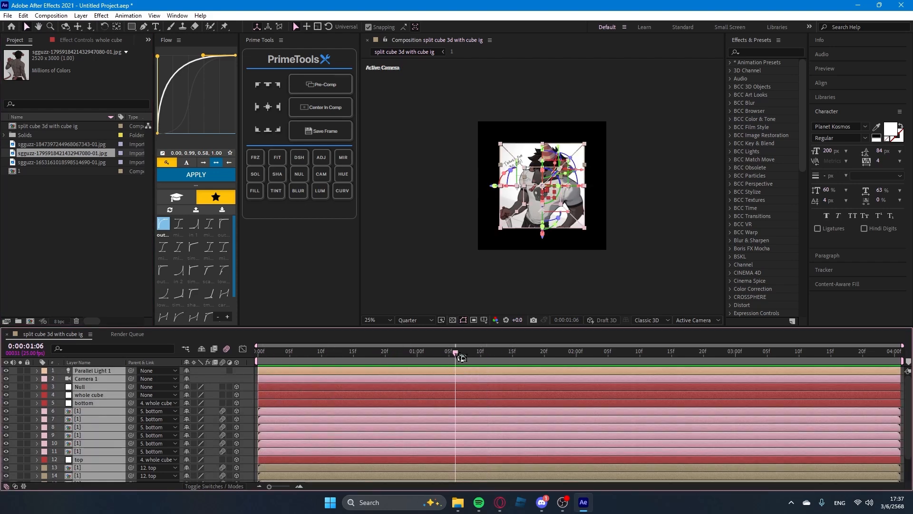
pyautogui.moveTo(496, 360); pyautogui.dragTo(555, 372)
pyautogui.hotkey('ctrl', 'shift', 'a')
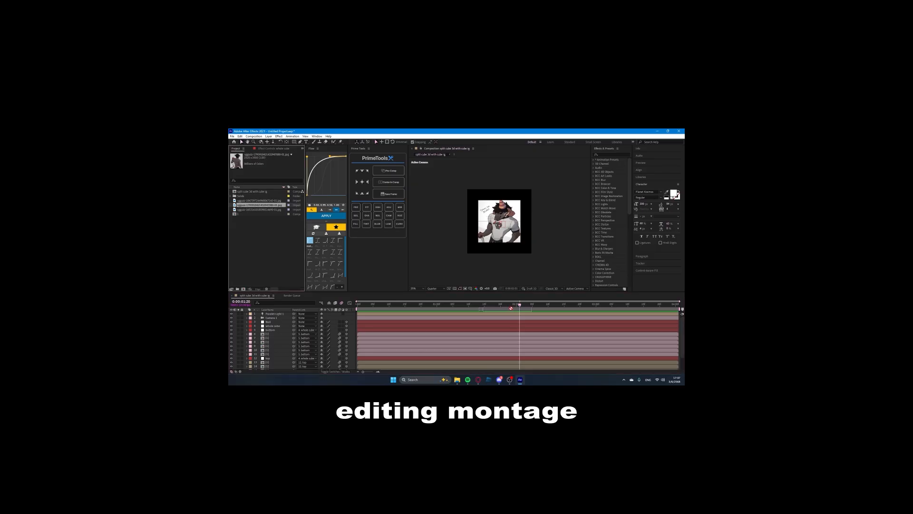
pyautogui.moveTo(63, 152); pyautogui.dragTo(575, 376)
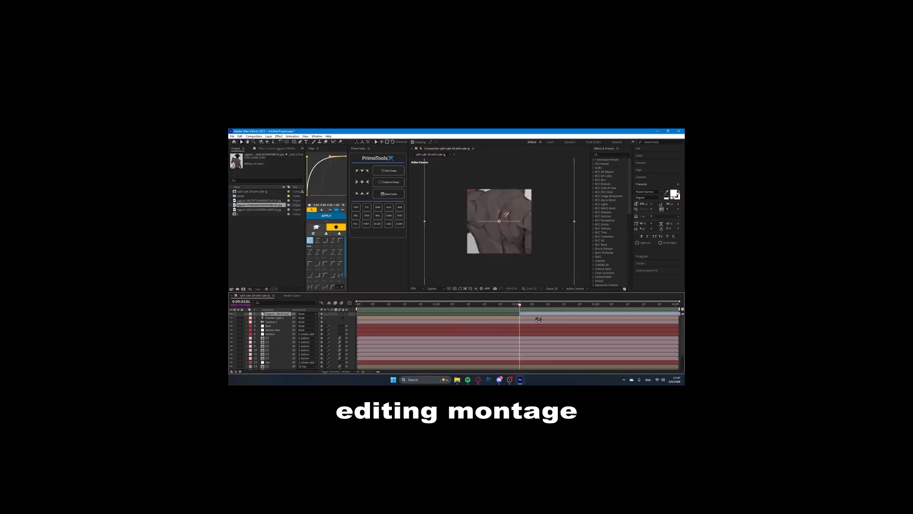
pyautogui.press('s')
pyautogui.moveTo(223, 379)
pyautogui.mouseDown()
pyautogui.moveTo(196, 379)
pyautogui.moveTo(210, 379)
pyautogui.mouseUp()
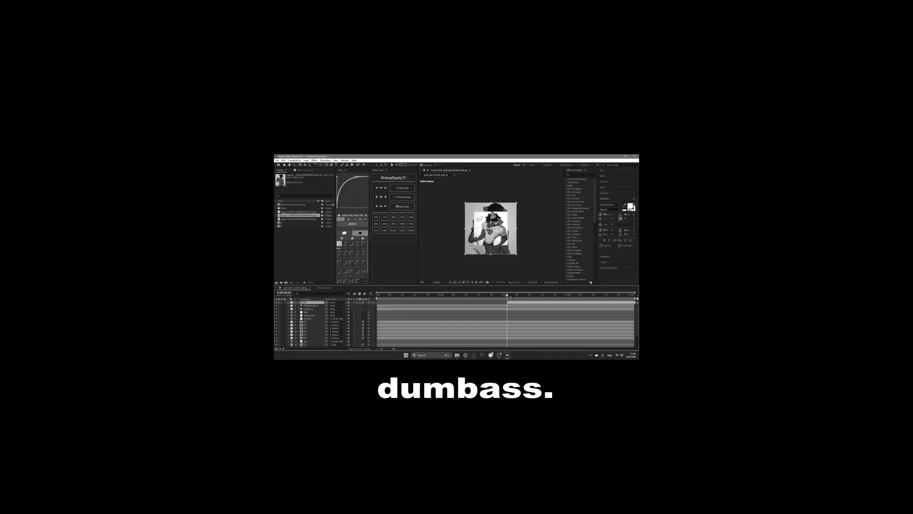
pyautogui.moveTo(593, 354); pyautogui.dragTo(614, 357)
pyautogui.moveTo(507, 295); pyautogui.dragTo(478, 301)
pyautogui.click(420, 308)
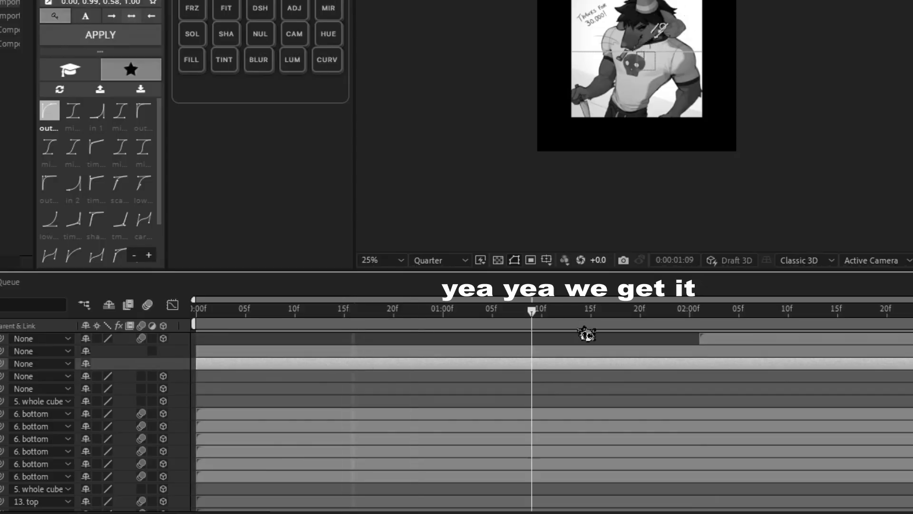
pyautogui.moveTo(587, 335); pyautogui.dragTo(730, 338)
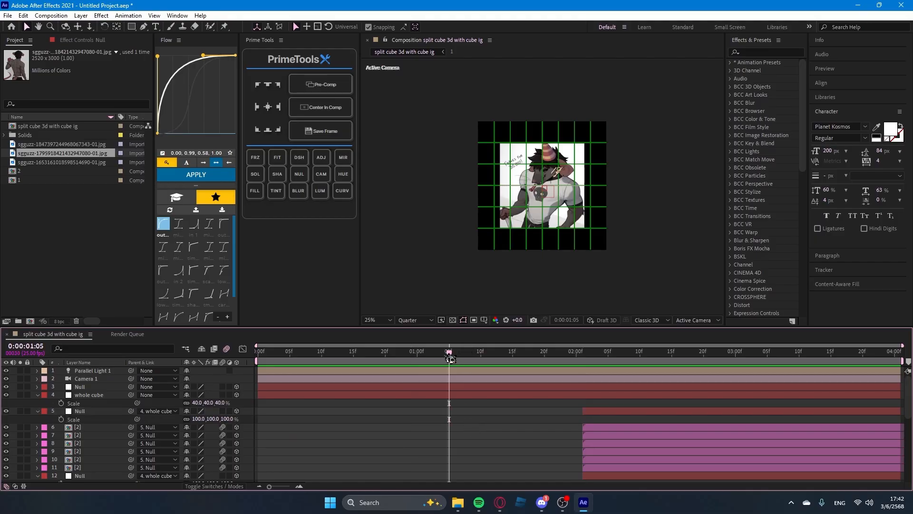
# At 0:00:02:16, try rotating the null controlling the magenta layers around Y, and undo the rotation.
pyautogui.scroll(-3, 450, 360)
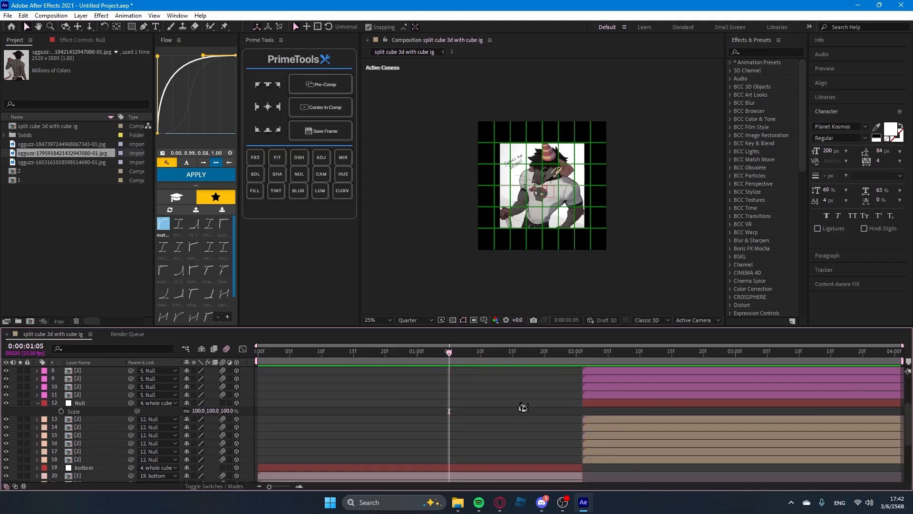
pyautogui.scroll(2, 518, 404)
pyautogui.moveTo(390, 354); pyautogui.dragTo(678, 408)
pyautogui.click(597, 388)
pyautogui.press('r')
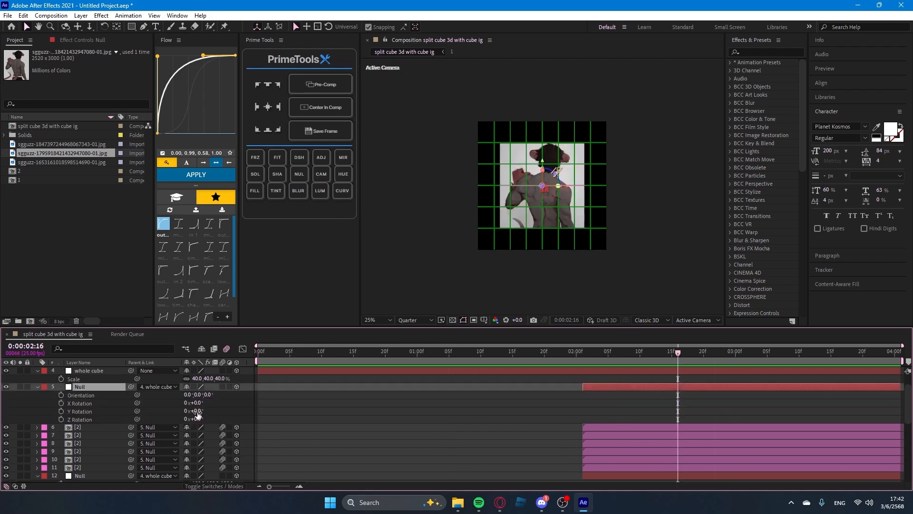
pyautogui.moveTo(198, 412); pyautogui.dragTo(266, 412)
pyautogui.hotkey('ctrl', 'z')
# Try rotating the null controlling the peach "2" layers 82° around Y, and undo the rotation.
pyautogui.click(597, 477)
pyautogui.scroll(-2, 571, 441)
pyautogui.press('r')
pyautogui.moveTo(199, 444); pyautogui.dragTo(235, 452)
pyautogui.hotkey('ctrl', 'z')
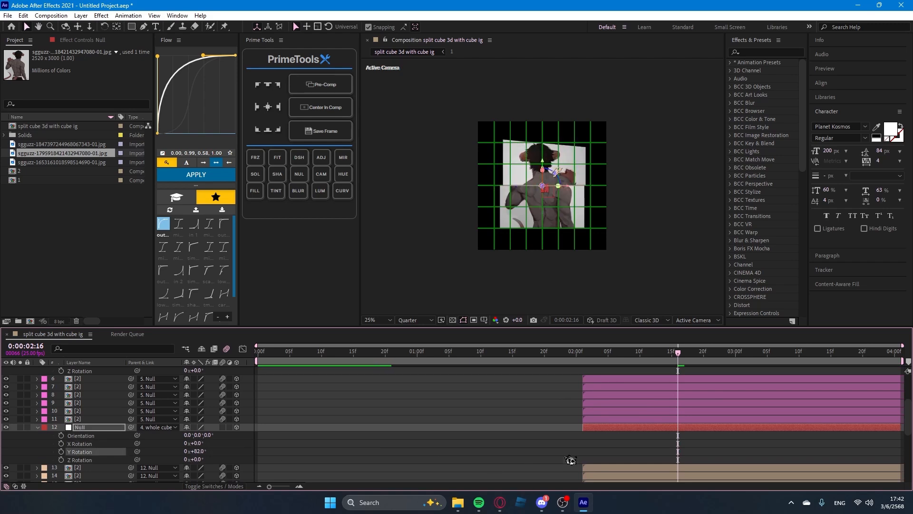
pyautogui.scroll(3, 590, 447)
pyautogui.hotkey('ctrl', 'z')
# Set the Y Rotation of the null controlling the magenta layers to 11° to identify its cube half.
pyautogui.click(614, 412)
pyautogui.scroll(-2, 611, 413)
pyautogui.scroll(2, 612, 414)
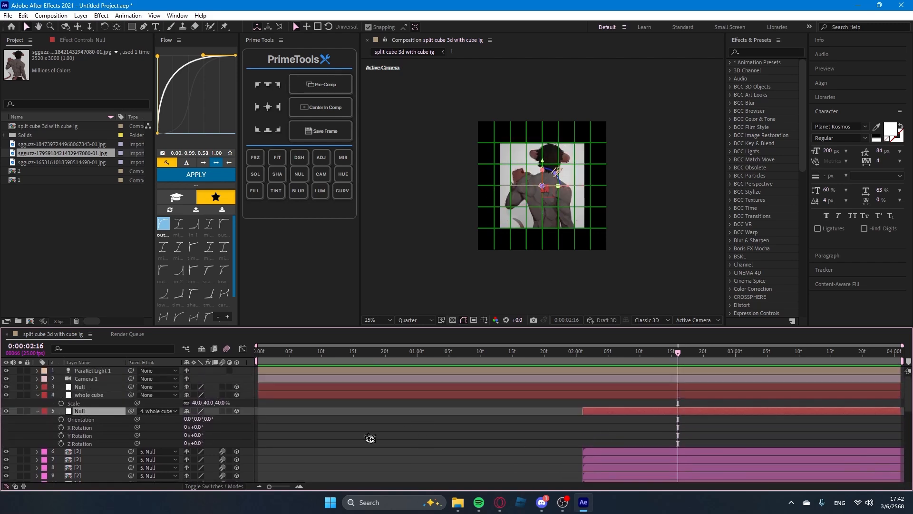
pyautogui.moveTo(199, 437)
pyautogui.mouseDown()
pyautogui.moveTo(239, 435)
pyautogui.moveTo(181, 435)
pyautogui.mouseUp()
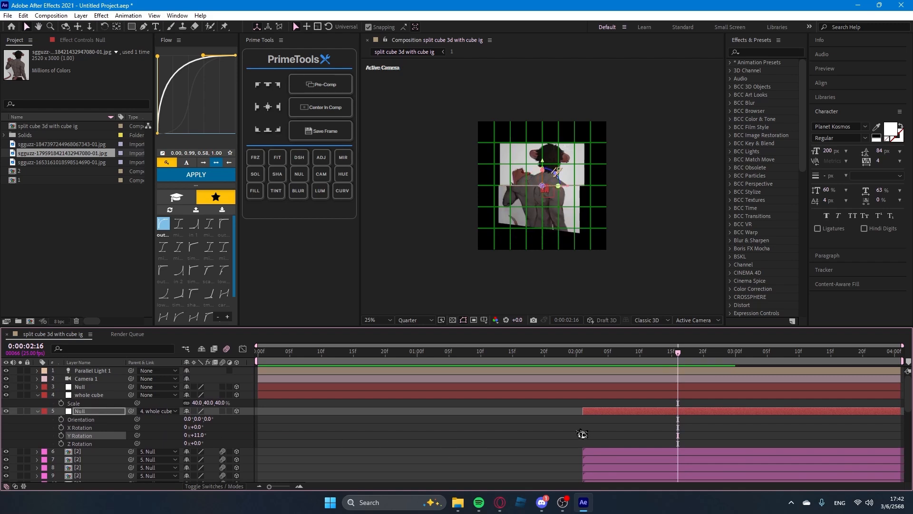
# Undo the last Y rotation of the null controlling the magenta layers and scrub the timeline to compare both cubes.
pyautogui.hotkey('ctrl', 'z')
pyautogui.moveTo(680, 357); pyautogui.dragTo(417, 436)
pyautogui.click(472, 436)
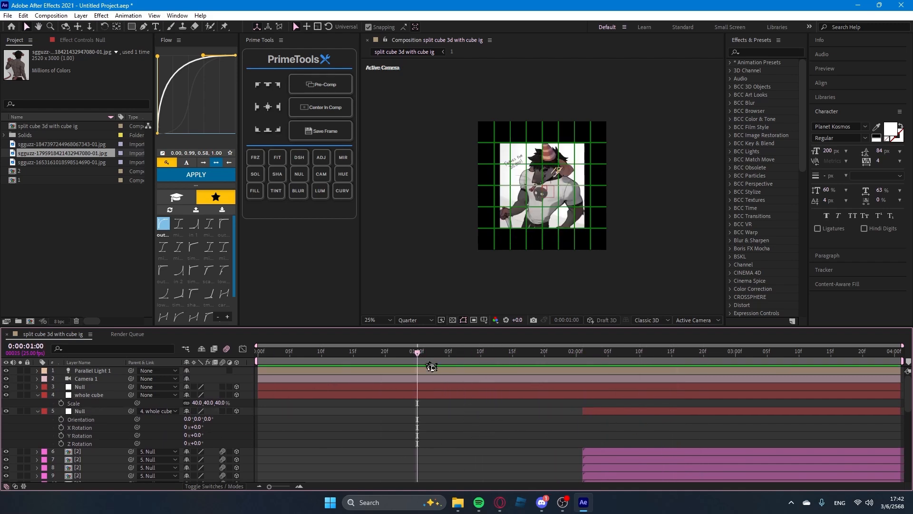
pyautogui.moveTo(431, 367); pyautogui.dragTo(672, 381)
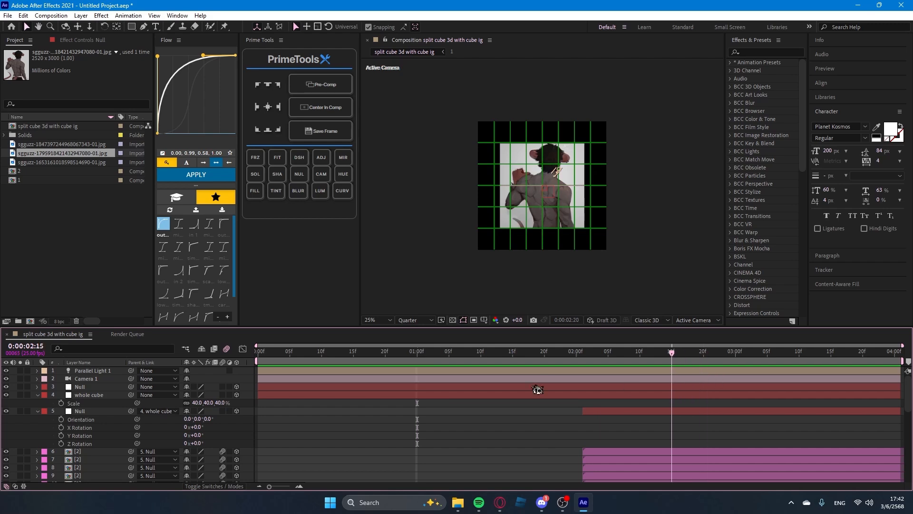
# Try rotating the "bottom" null about -85° around Y at 0:00:01:01, and undo the rotation.
pyautogui.press('Home')
pyautogui.scroll(-3, 360, 423)
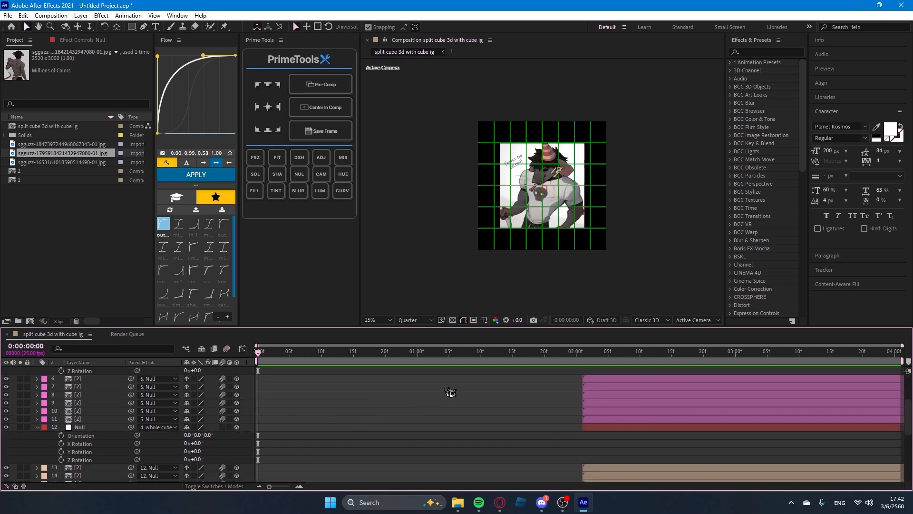
pyautogui.scroll(-3, 450, 392)
pyautogui.scroll(-2, 423, 392)
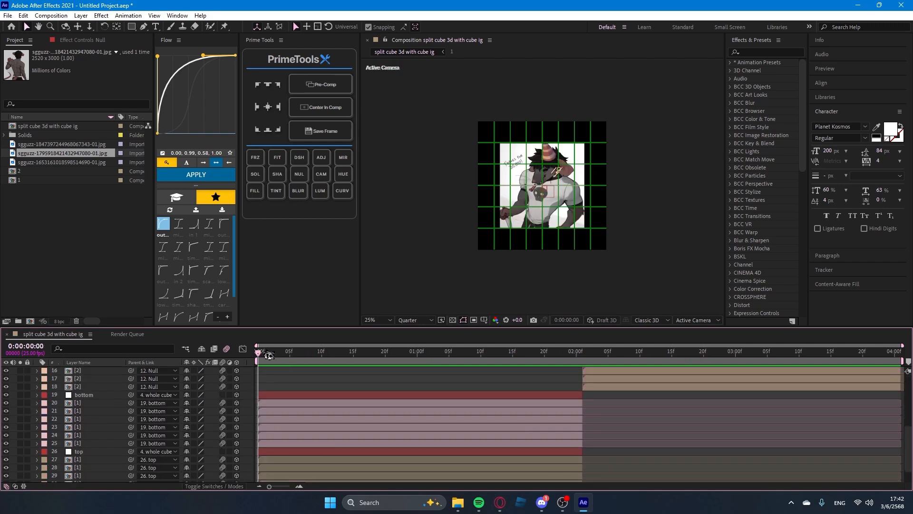
pyautogui.moveTo(269, 356); pyautogui.dragTo(392, 389)
pyautogui.click(378, 394)
pyautogui.moveTo(399, 358); pyautogui.dragTo(431, 363)
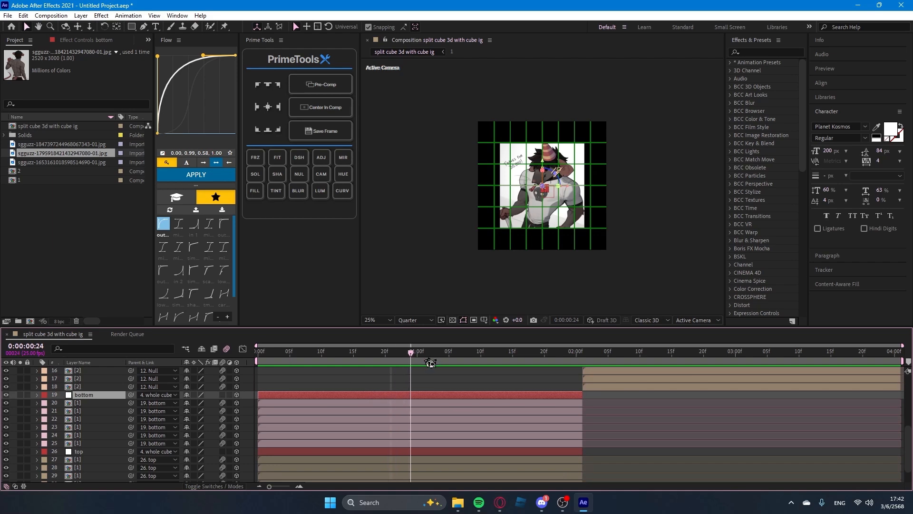
pyautogui.press('r')
pyautogui.moveTo(201, 421)
pyautogui.mouseDown()
pyautogui.moveTo(175, 421)
pyautogui.moveTo(195, 422)
pyautogui.mouseUp()
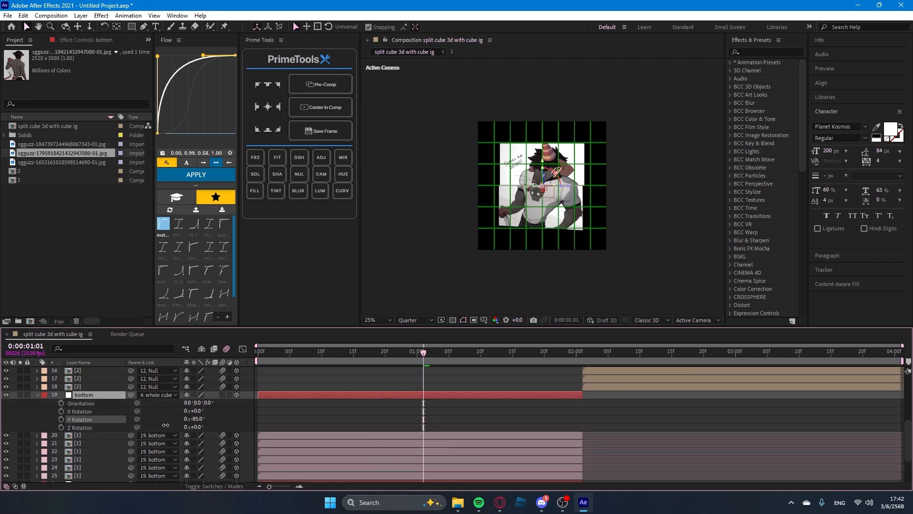
pyautogui.hotkey('ctrl', 'z')
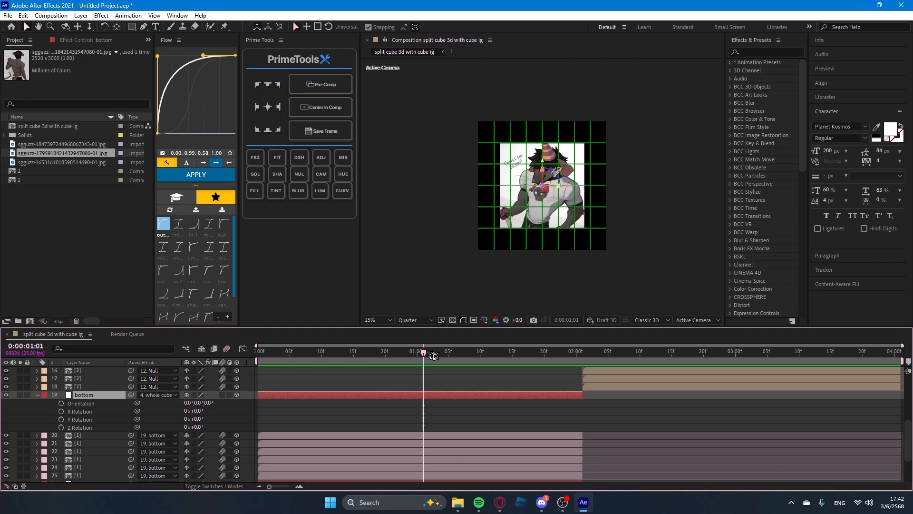
# Add a Y Rotation keyframe to the "bottom" null at 0:00:00:00.
pyautogui.press('Home')
pyautogui.click(377, 401)
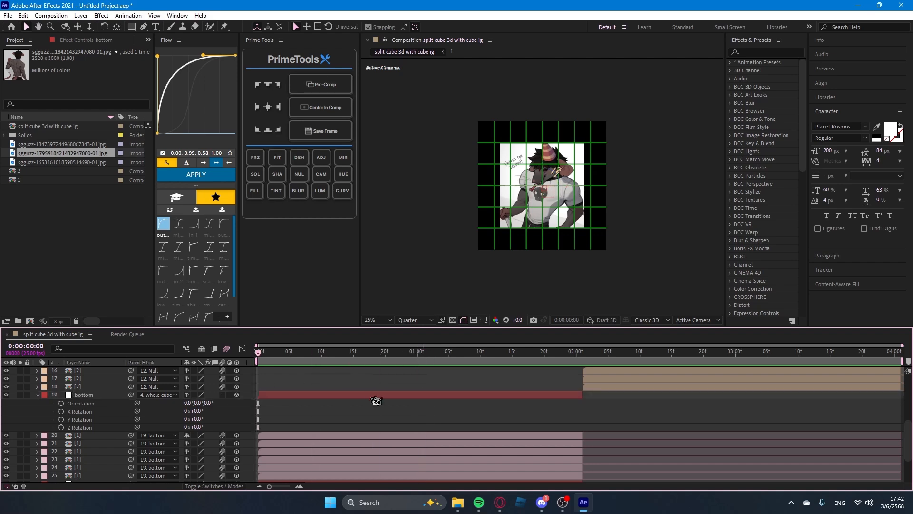
pyautogui.scroll(4, 375, 383)
pyautogui.scroll(-4, 376, 383)
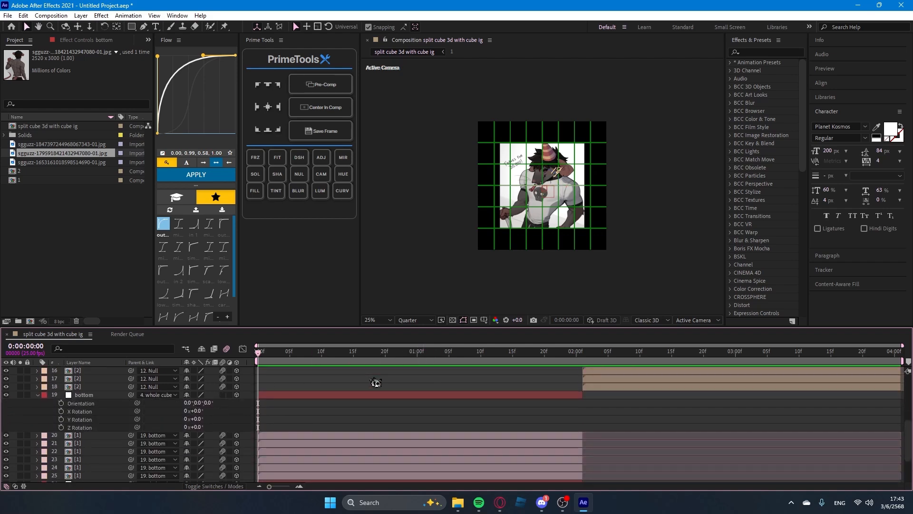
pyautogui.click(303, 397)
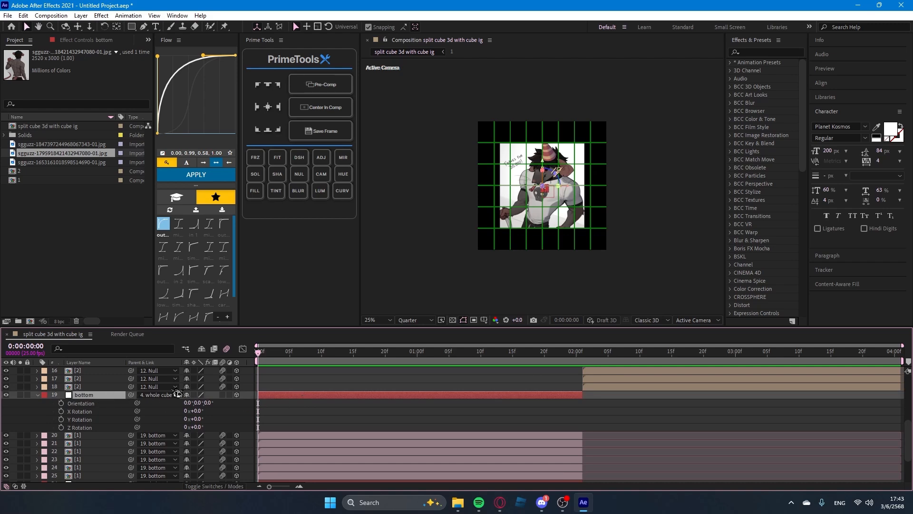
pyautogui.press('r')
pyautogui.press('r')
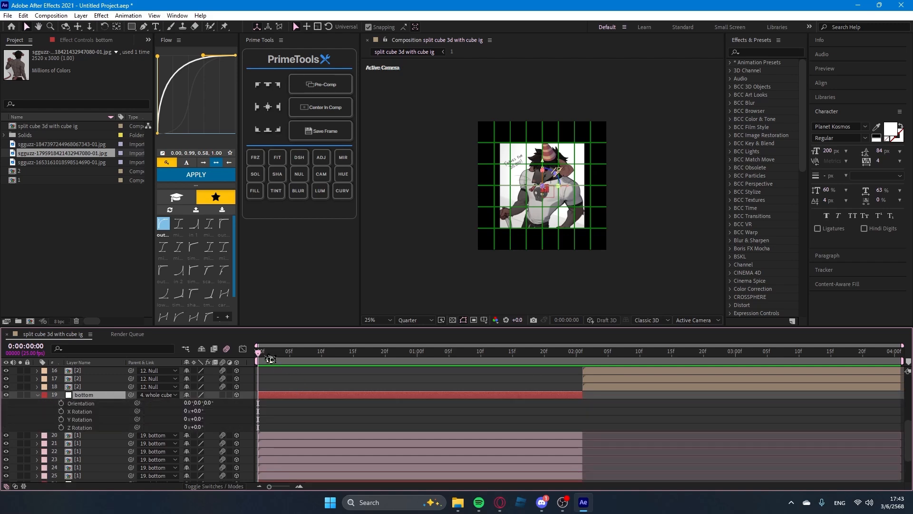
pyautogui.click(61, 419)
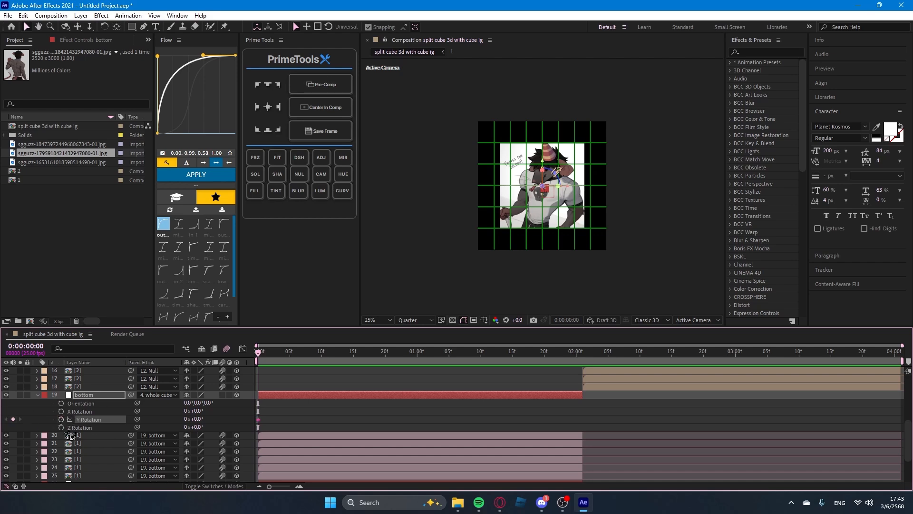
# Set the "bottom" null's Y Rotation to 180° at 0:00:02:00 and preview the turning half.
pyautogui.moveTo(257, 365); pyautogui.dragTo(583, 425)
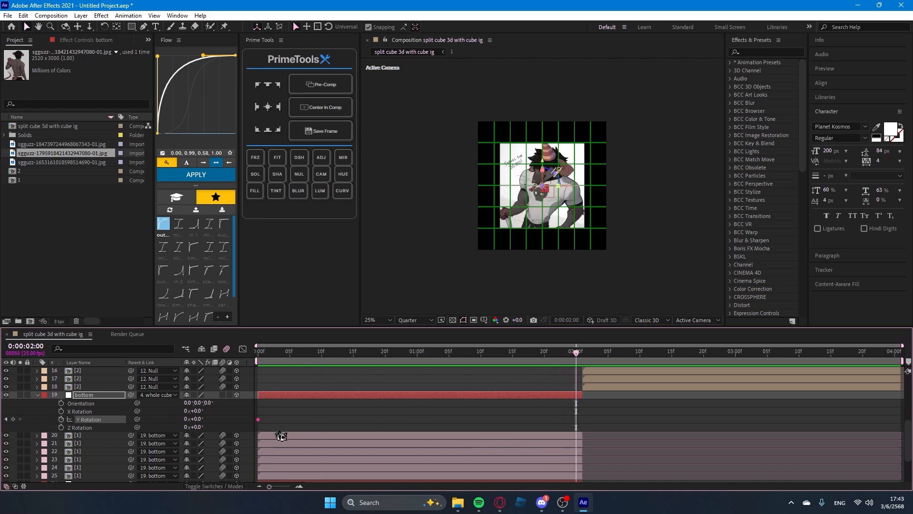
pyautogui.click(197, 419)
pyautogui.write('180')
pyautogui.press('Return')
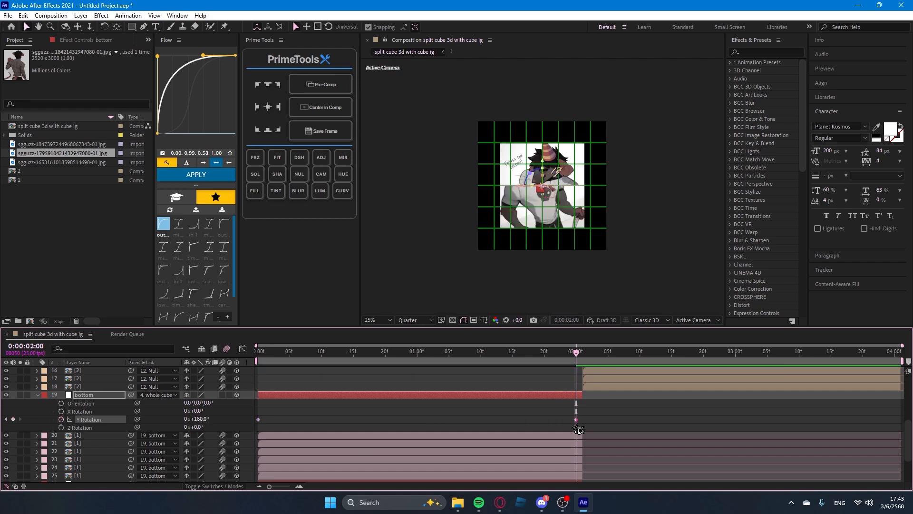
pyautogui.press('space')
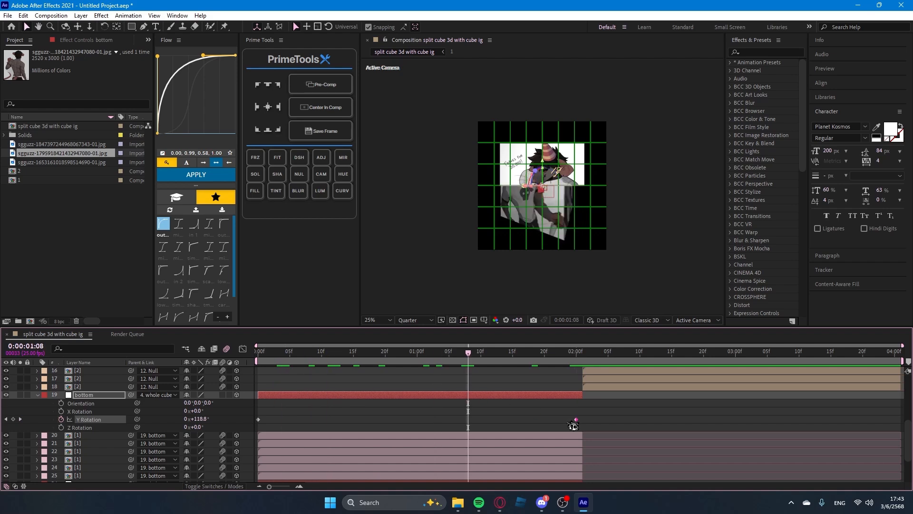
pyautogui.moveTo(517, 365); pyautogui.dragTo(260, 410)
pyautogui.press('space')
pyautogui.press('space')
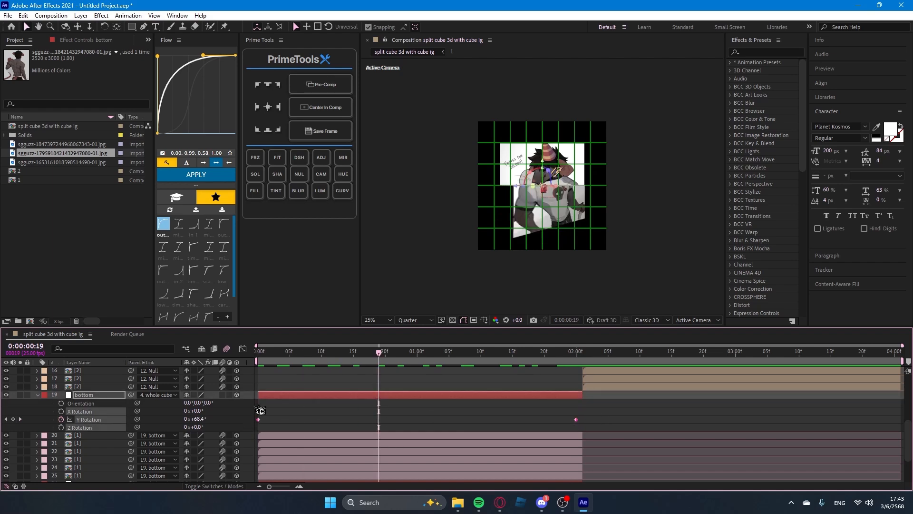
# Apply Easy Ease to both Y Rotation keyframes of the "bottom" null.
pyautogui.press('F9')
pyautogui.rightClick(260, 420)
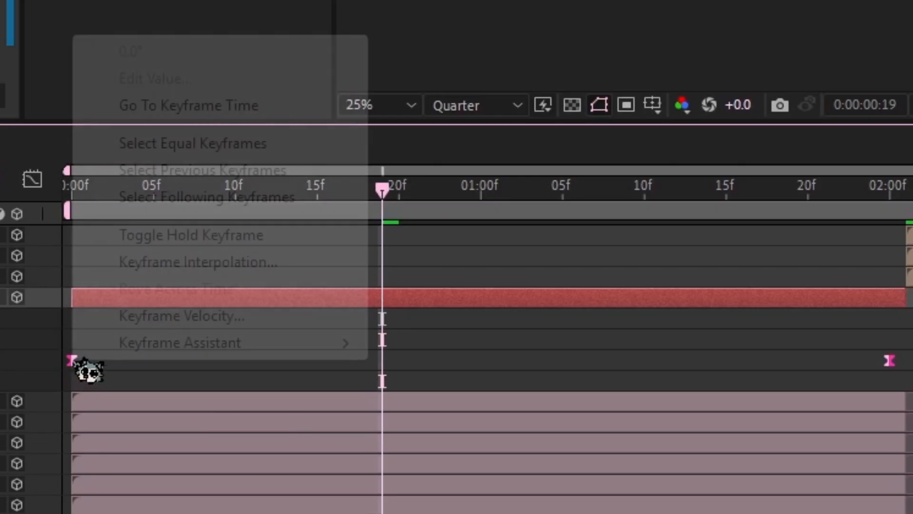
pyautogui.moveTo(273, 416)
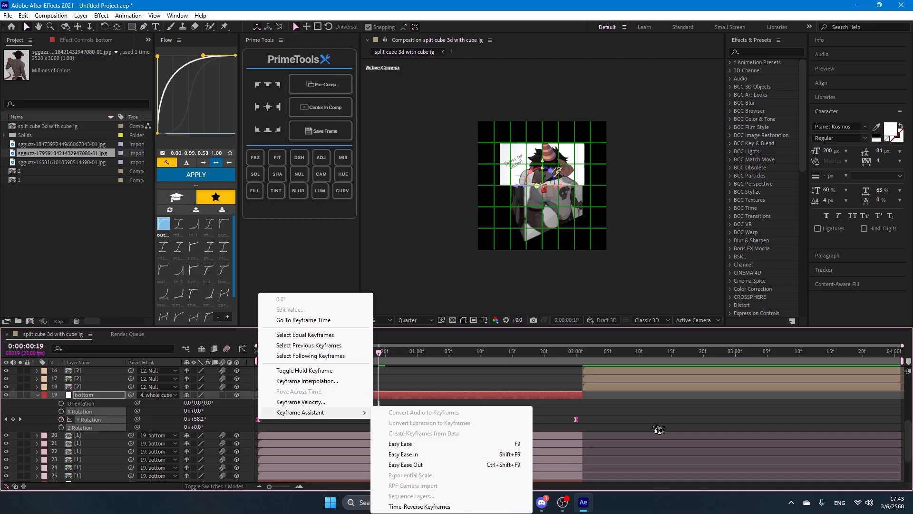
pyautogui.click(658, 430)
# Reshape the "bottom" null's Y Rotation curve to start slowly and end steeply, extending the first keyframe's handle to about 0:00:01:00.
pyautogui.moveTo(597, 414); pyautogui.dragTo(255, 420)
pyautogui.click(244, 351)
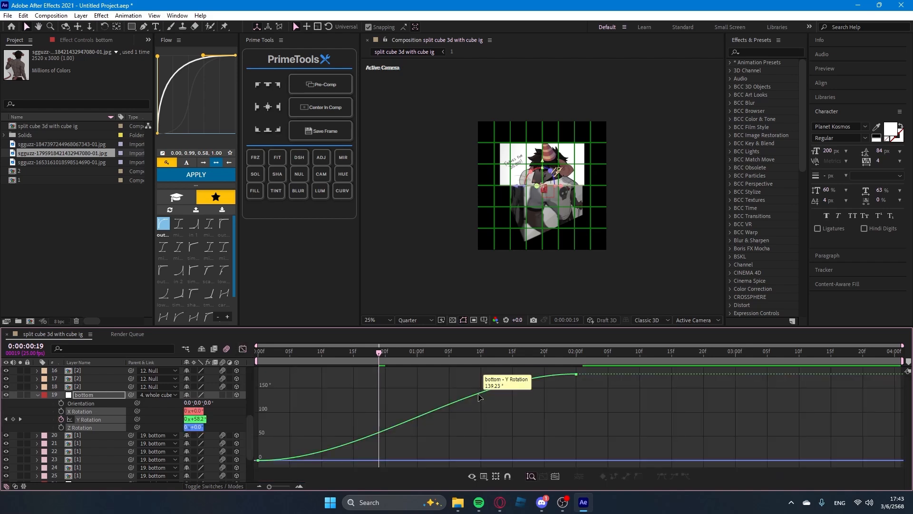
pyautogui.moveTo(473, 379); pyautogui.dragTo(607, 465)
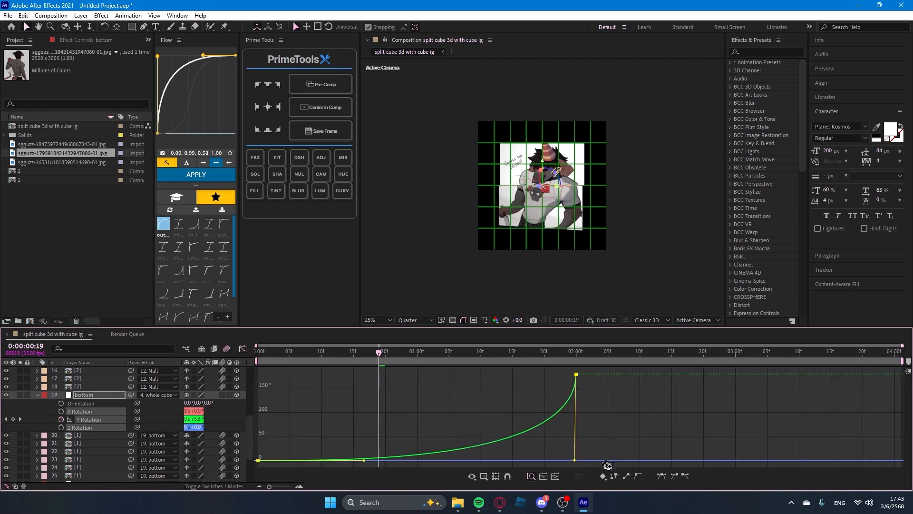
pyautogui.click(193, 224)
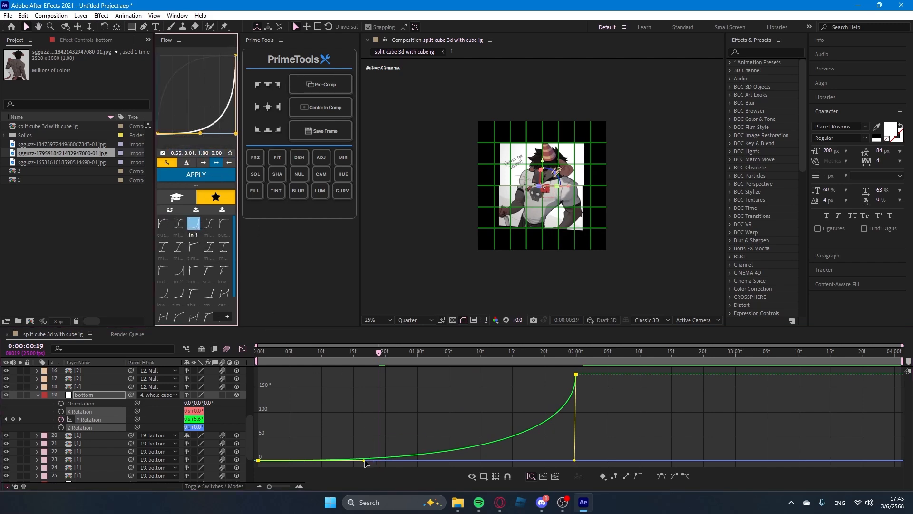
pyautogui.moveTo(365, 462); pyautogui.dragTo(419, 462)
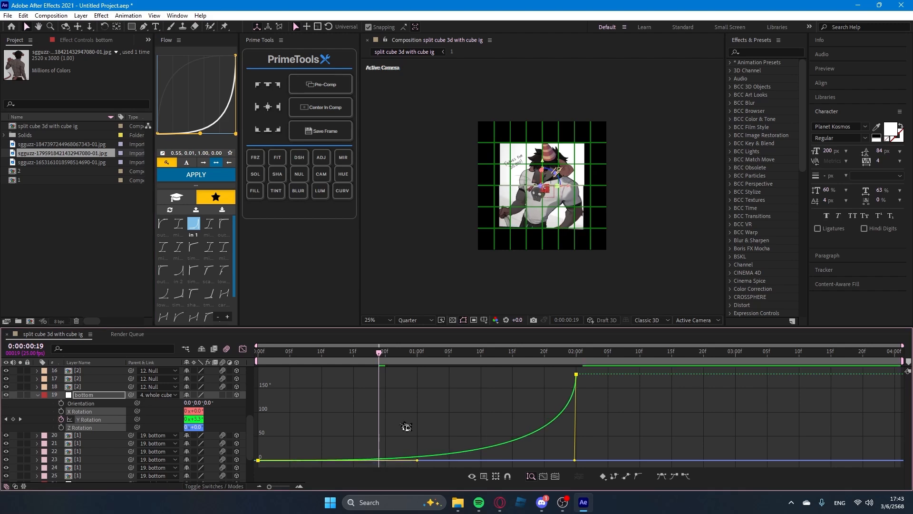
pyautogui.click(242, 349)
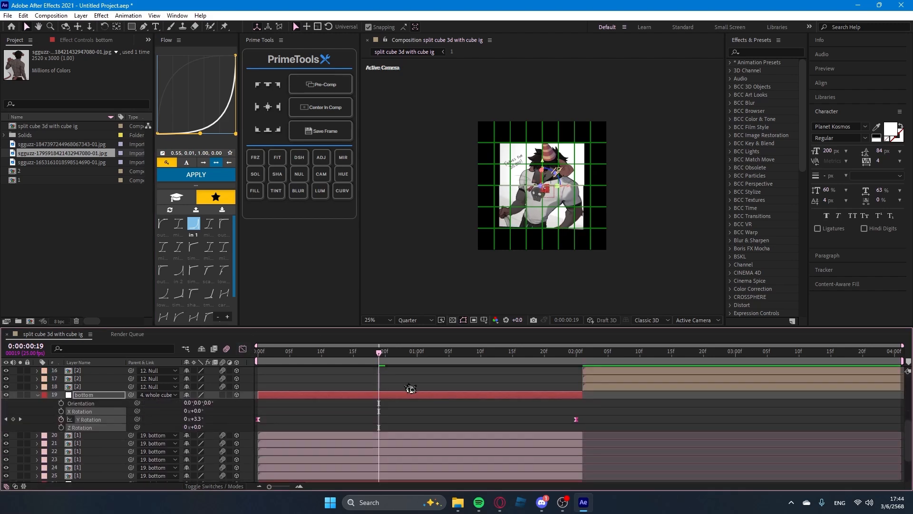
pyautogui.press('u')
# Keyframe the "top" null's Y Rotation at 0:00:00:00 and set it to -180° at 0:00:02:00.
pyautogui.click(376, 454)
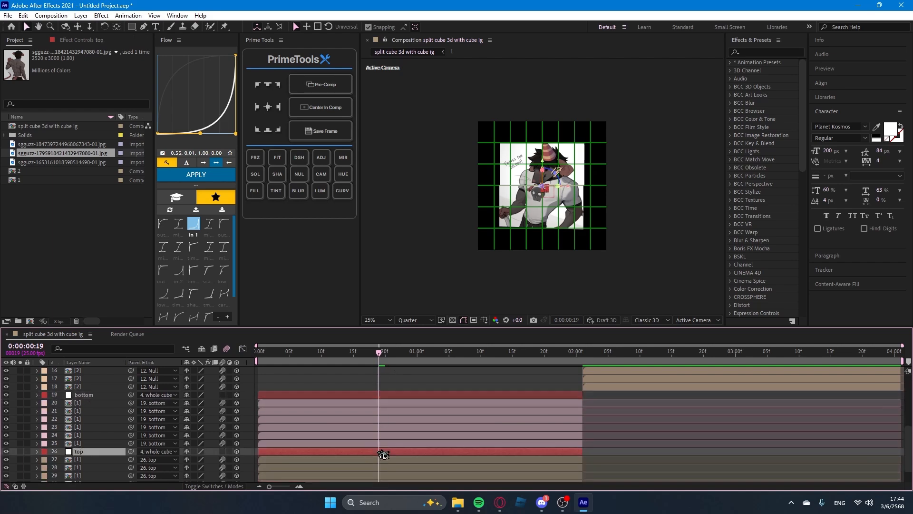
pyautogui.press('Home')
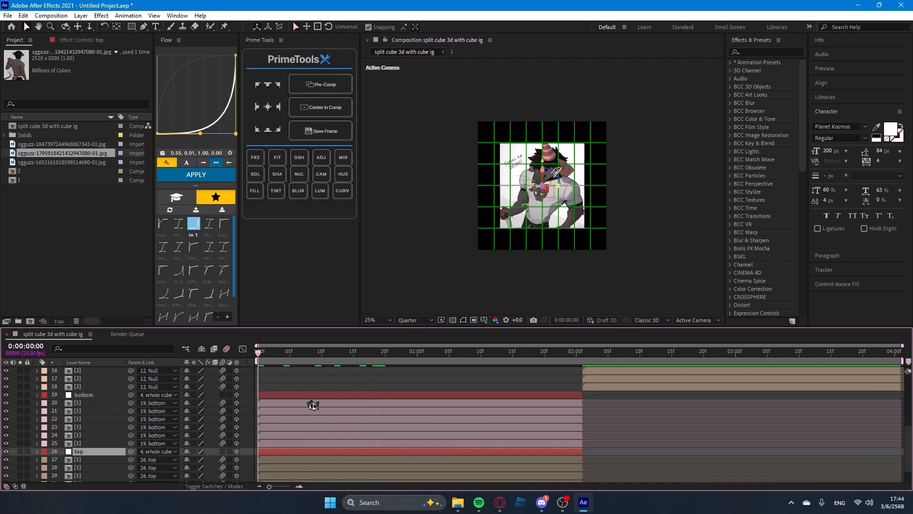
pyautogui.press('r')
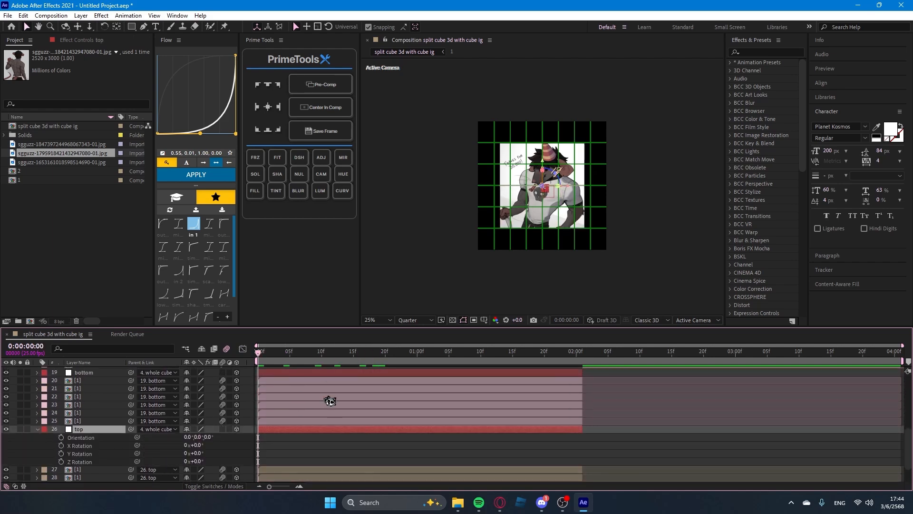
pyautogui.click(63, 455)
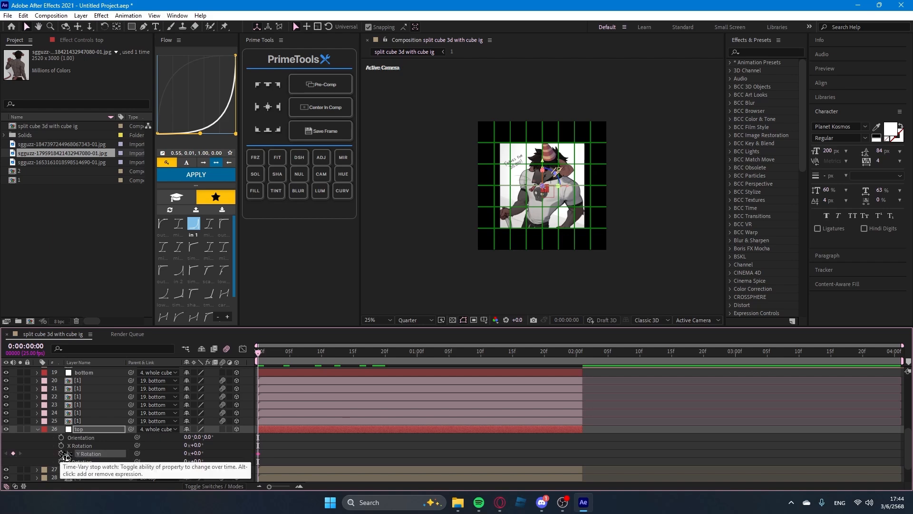
pyautogui.moveTo(267, 363); pyautogui.dragTo(580, 412)
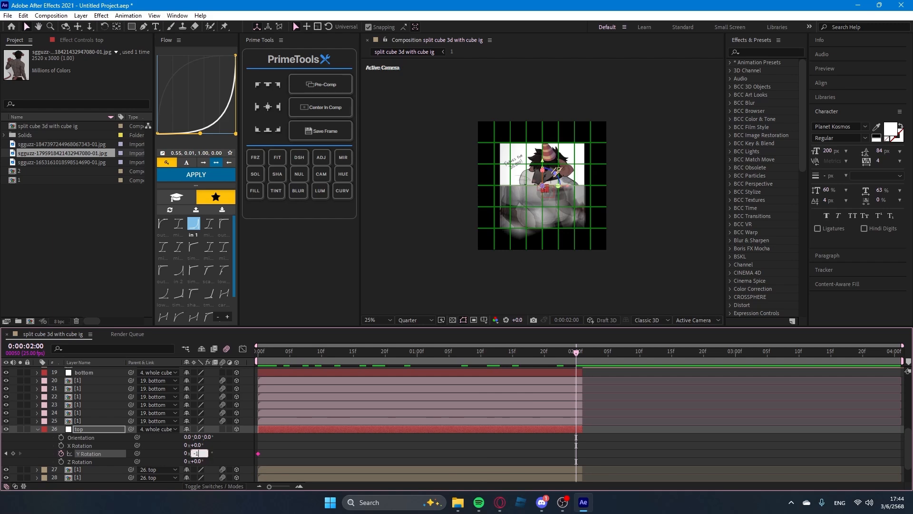
pyautogui.press('Return')
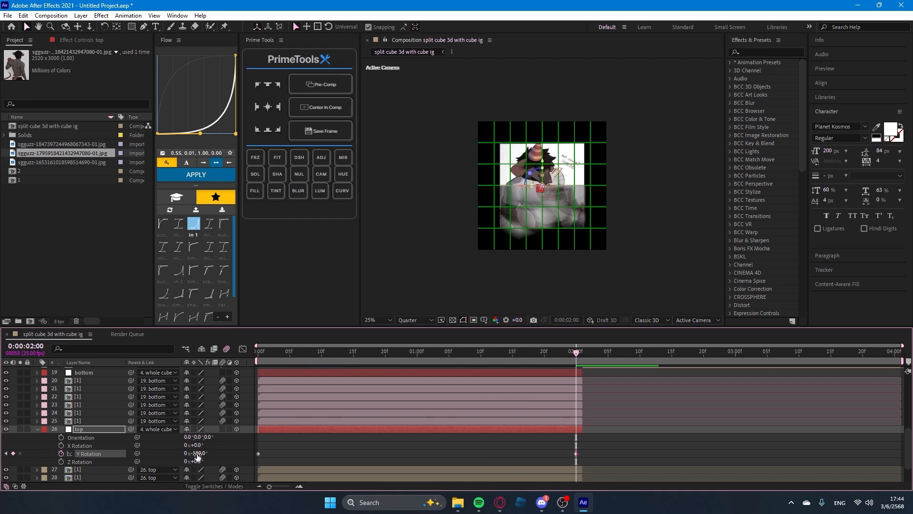
# Apply Easy Ease to both Y Rotation keyframes of the "top" null and show their curve in the graph editor.
pyautogui.moveTo(603, 450); pyautogui.dragTo(236, 462)
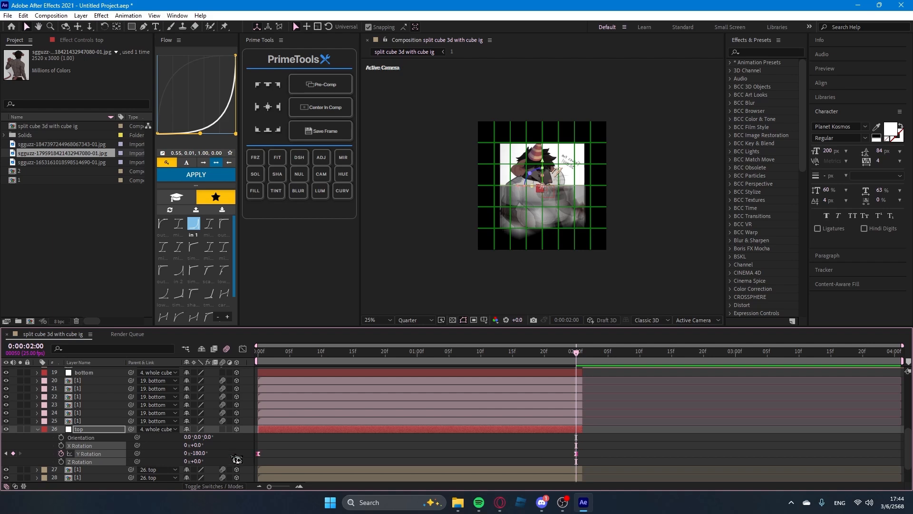
pyautogui.moveTo(573, 358); pyautogui.dragTo(437, 389)
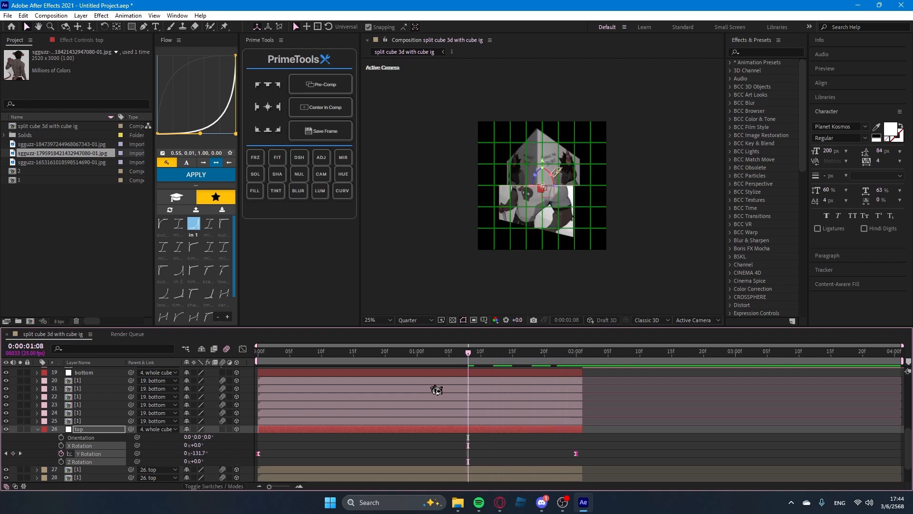
pyautogui.click(243, 349)
pyautogui.click(522, 459)
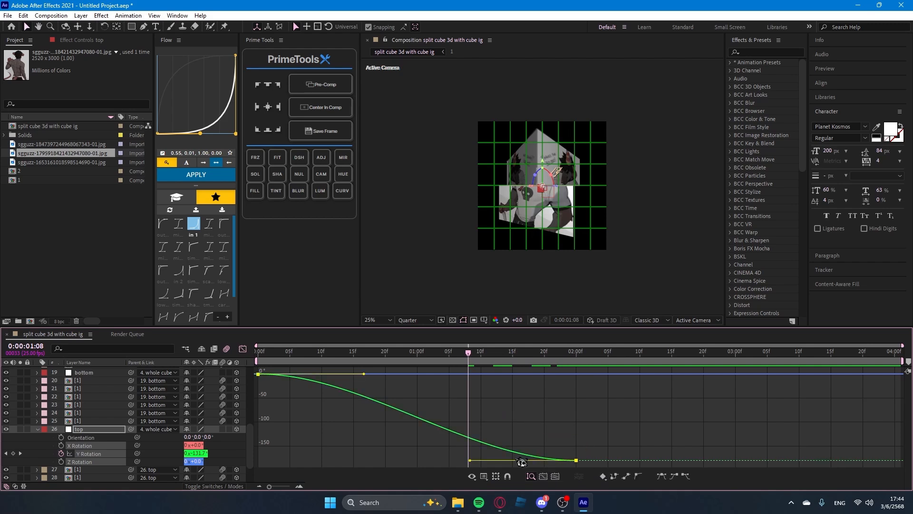
# Reshape the "top" null's Y Rotation curve to start steeply and flatten towards 0:00:02:00, and preview from the beginning.
pyautogui.moveTo(363, 374); pyautogui.dragTo(259, 463)
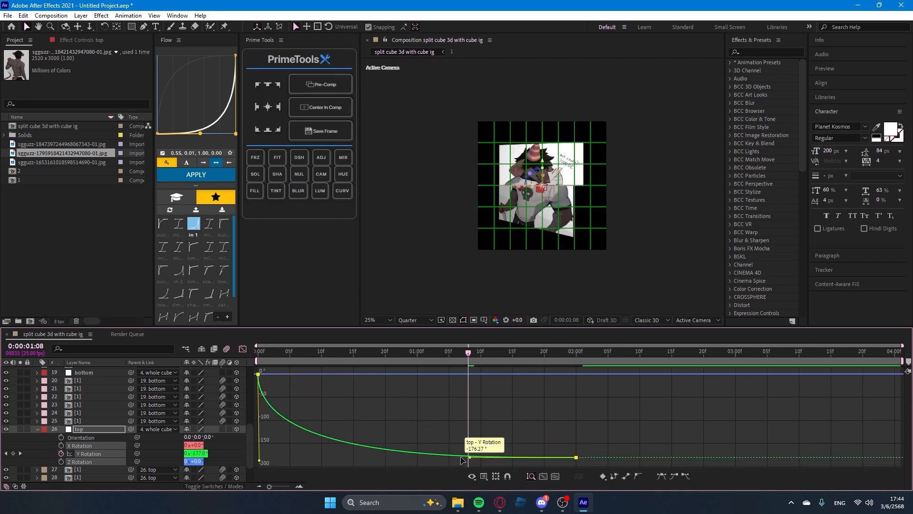
pyautogui.moveTo(470, 457); pyautogui.dragTo(393, 460)
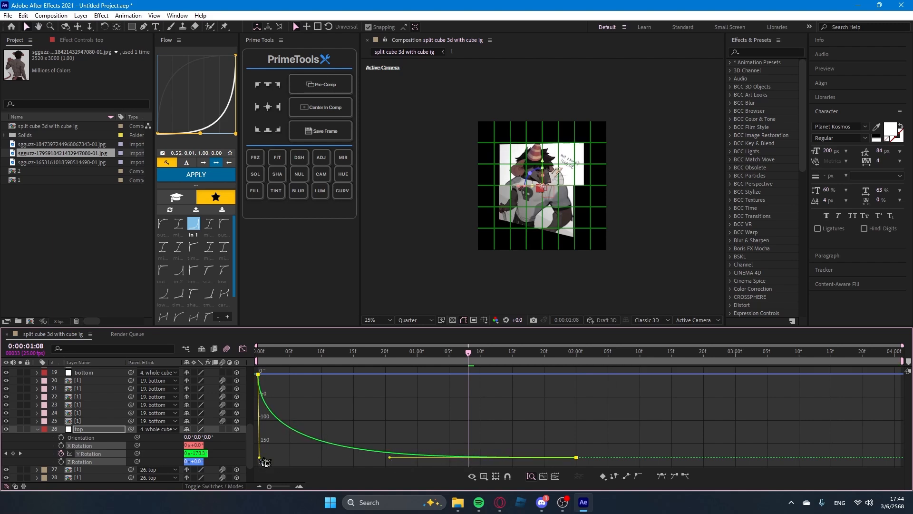
pyautogui.moveTo(466, 354); pyautogui.dragTo(179, 389)
pyautogui.press('space')
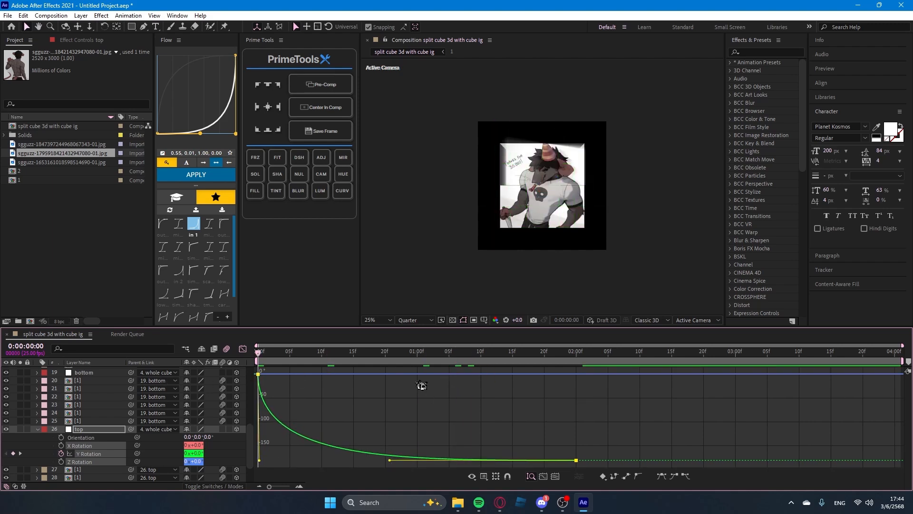
# Reshape the top null's Y Rotation curve so it starts flat and accelerates steeply into the second keyframe, and preview it.
pyautogui.moveTo(424, 360); pyautogui.dragTo(521, 330)
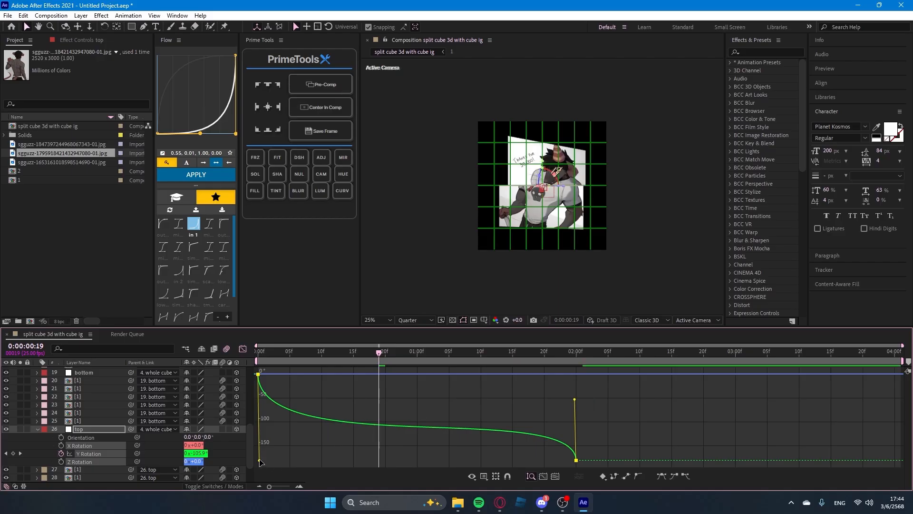
pyautogui.moveTo(260, 460); pyautogui.dragTo(475, 373)
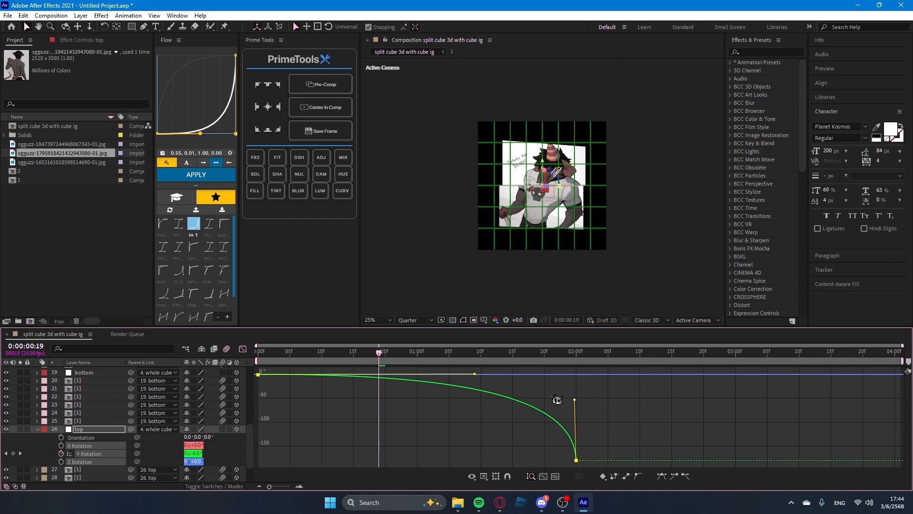
pyautogui.click(580, 401)
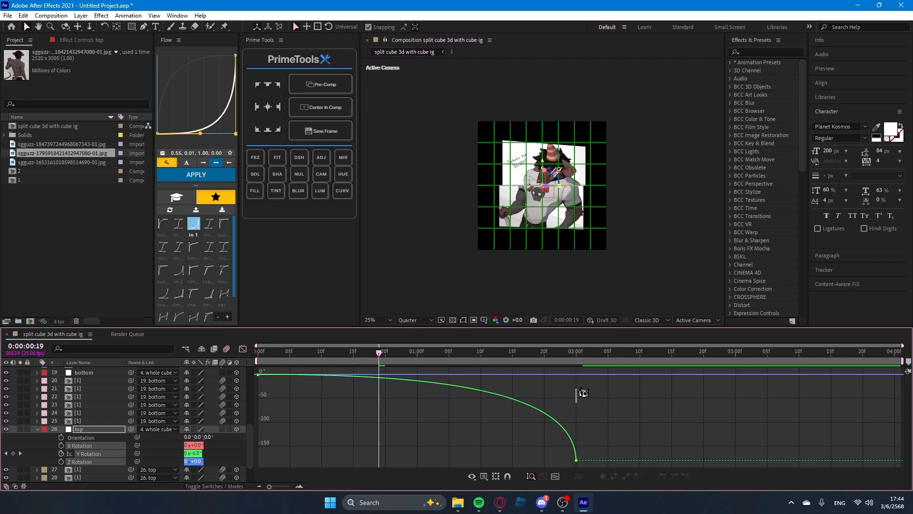
pyautogui.click(566, 432)
pyautogui.moveTo(581, 406); pyautogui.dragTo(162, 384)
pyautogui.press('space')
pyautogui.press('space')
pyautogui.press('space')
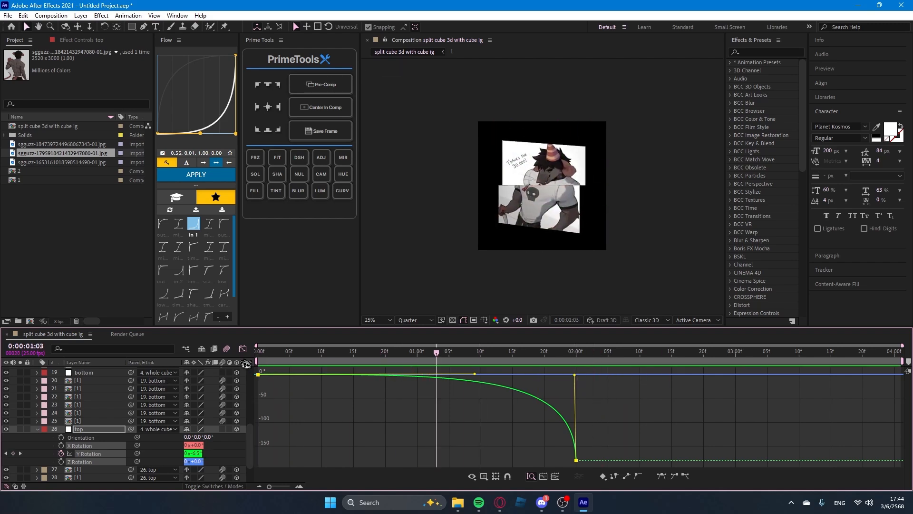
pyautogui.click(242, 349)
# Apply the Flow curve 0.55, 0.01, 1.00, 0.00 to both Y Rotation keyframes of the bottom null and preview the spin.
pyautogui.scroll(3, 399, 407)
pyautogui.scroll(-3, 400, 407)
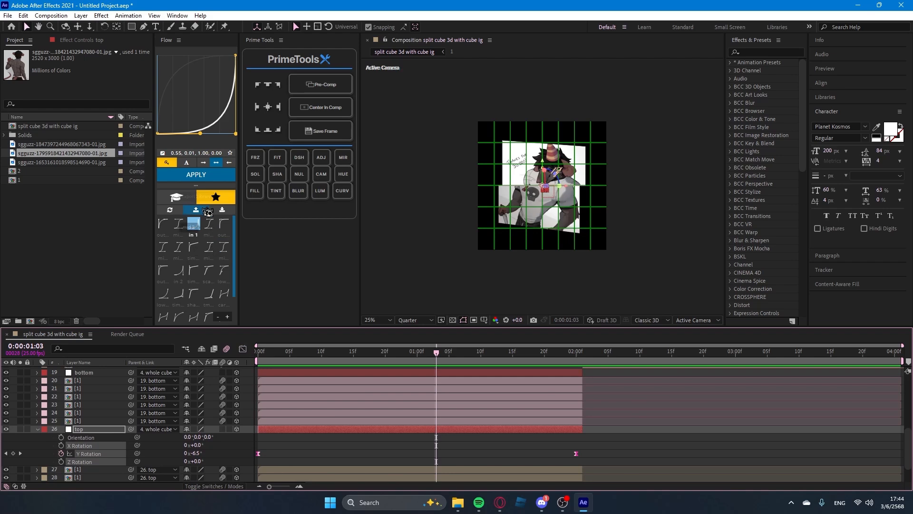
pyautogui.scroll(4, 355, 380)
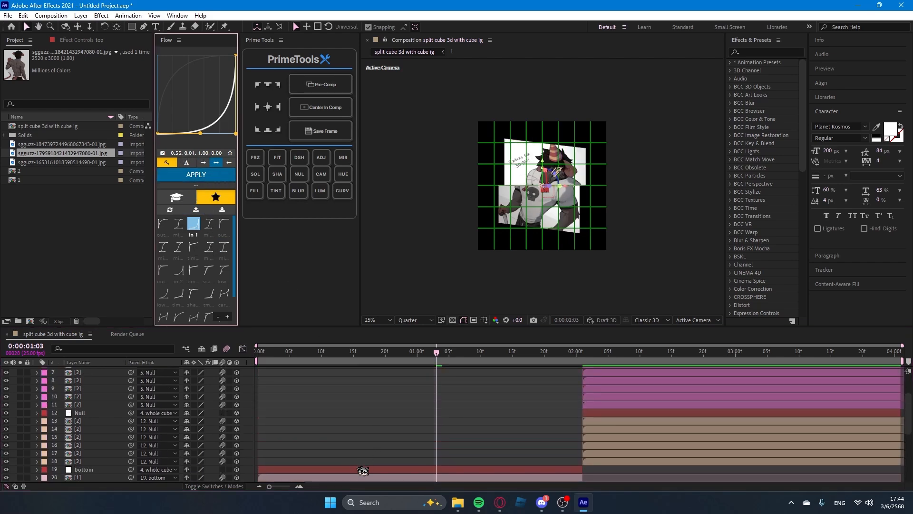
pyautogui.click(363, 470)
pyautogui.press('u')
pyautogui.scroll(-3, 289, 430)
pyautogui.moveTo(256, 409); pyautogui.dragTo(586, 412)
pyautogui.click(217, 175)
pyautogui.press('space')
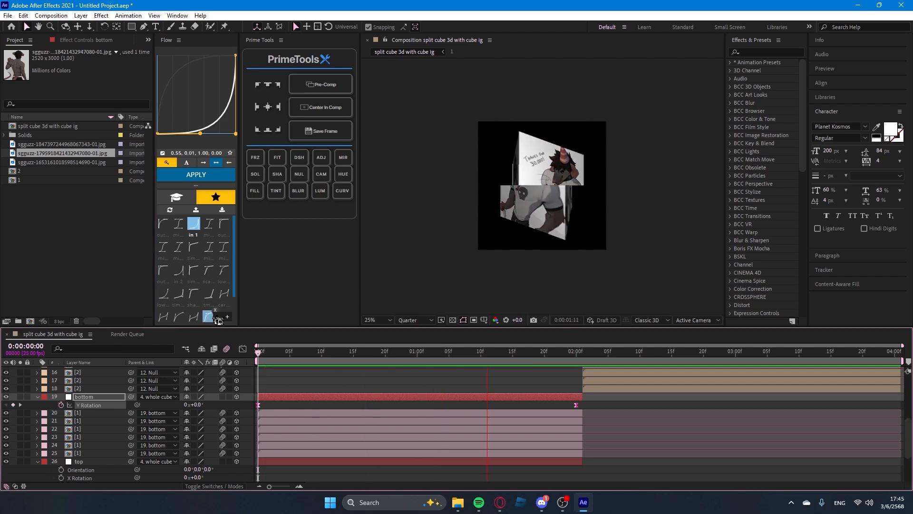
pyautogui.press('space')
# Add a Y Rotation keyframe of -180° at 0:00:02:01 on the null in layer 5.
pyautogui.scroll(5, 611, 420)
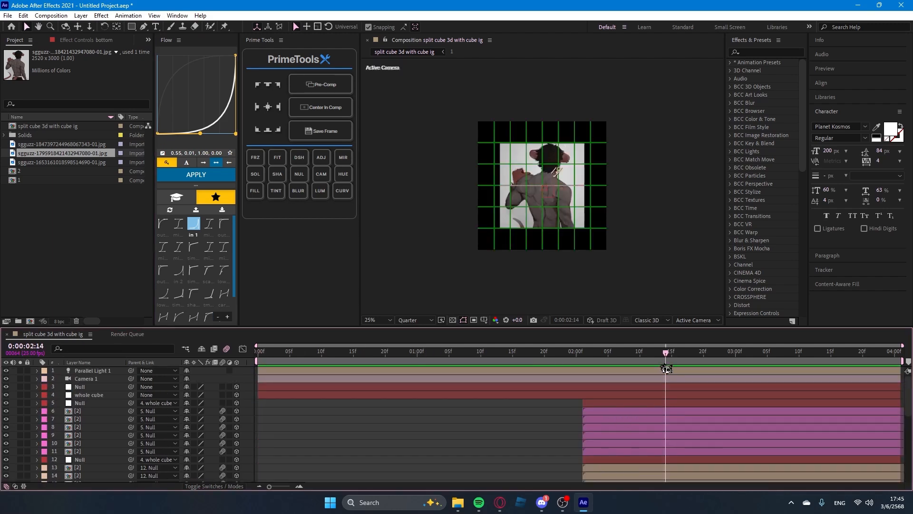
pyautogui.moveTo(666, 369); pyautogui.dragTo(615, 455)
pyautogui.click(600, 404)
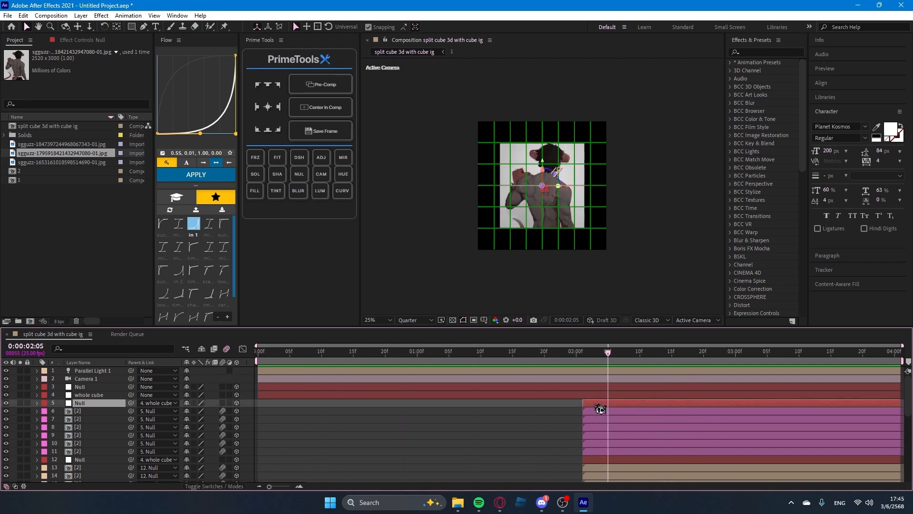
pyautogui.moveTo(620, 360); pyautogui.dragTo(567, 427)
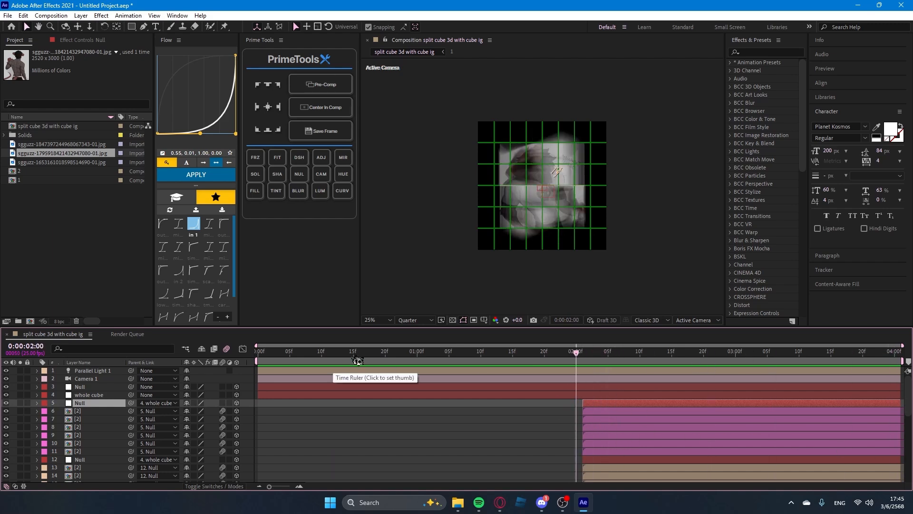
pyautogui.click(583, 354)
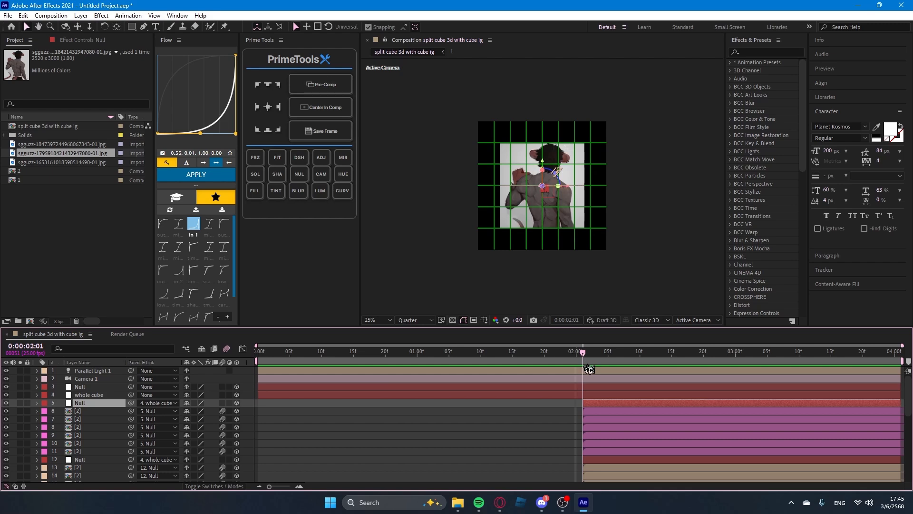
pyautogui.press('r')
pyautogui.click(627, 418)
pyautogui.click(622, 404)
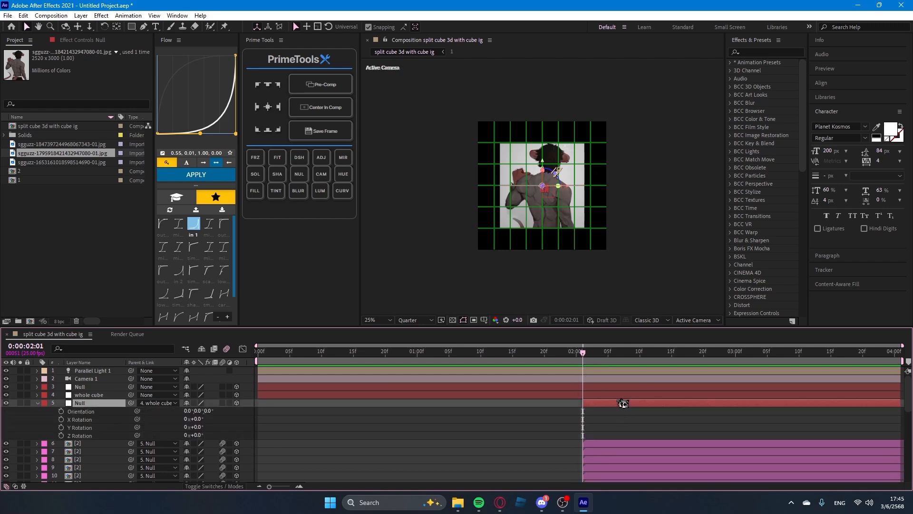
pyautogui.scroll(-2, 436, 374)
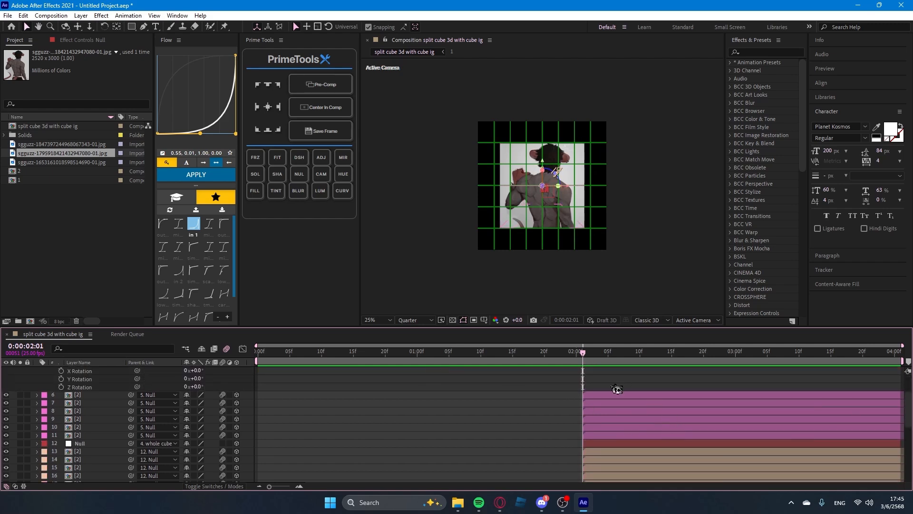
pyautogui.scroll(2, 482, 413)
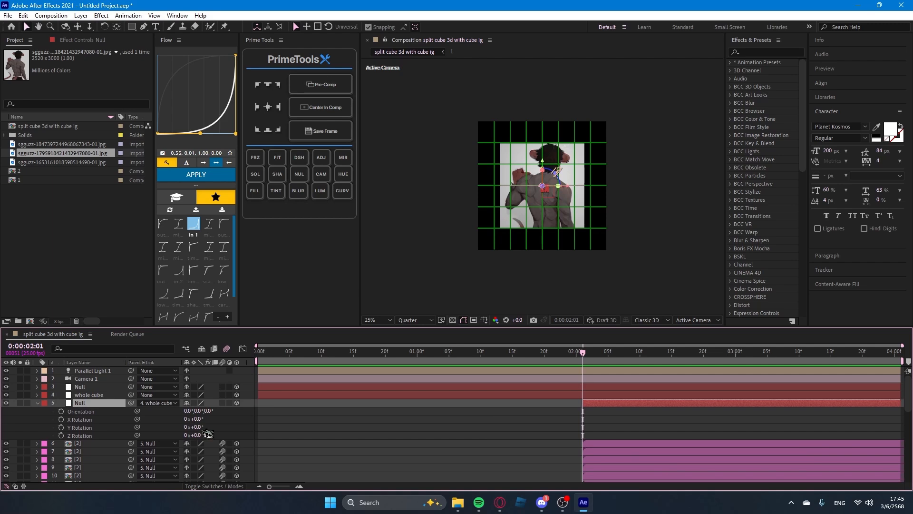
pyautogui.click(61, 427)
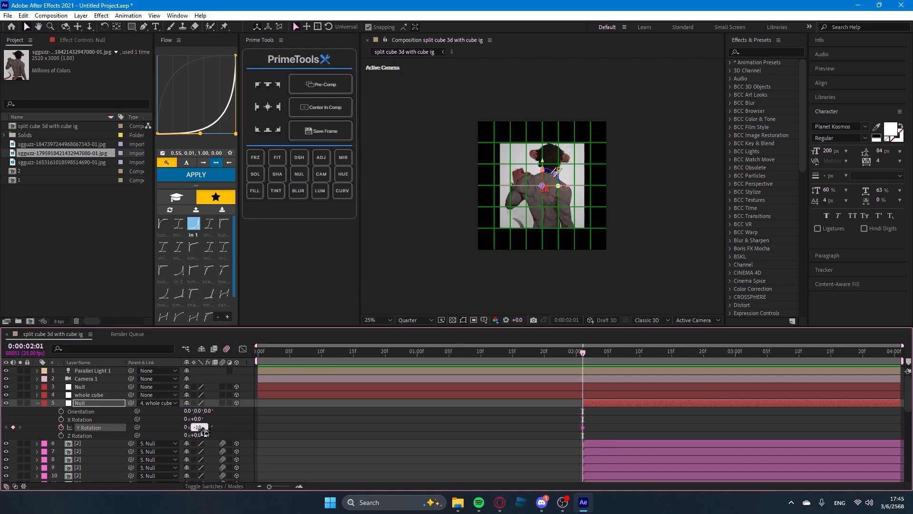
# Set the layer 5 null's Y Rotation to 0° at 0:00:04:00 and return to 0:00:02:01.
pyautogui.moveTo(586, 363); pyautogui.dragTo(907, 427)
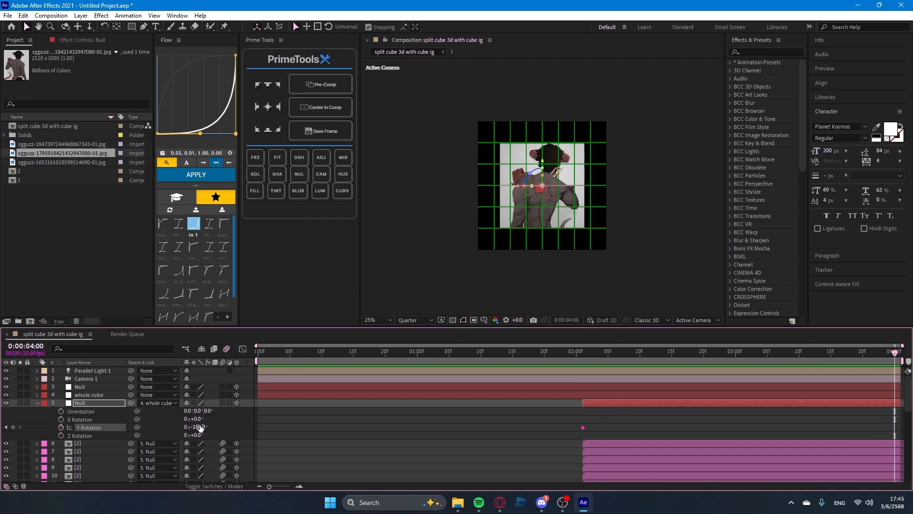
pyautogui.press('Return')
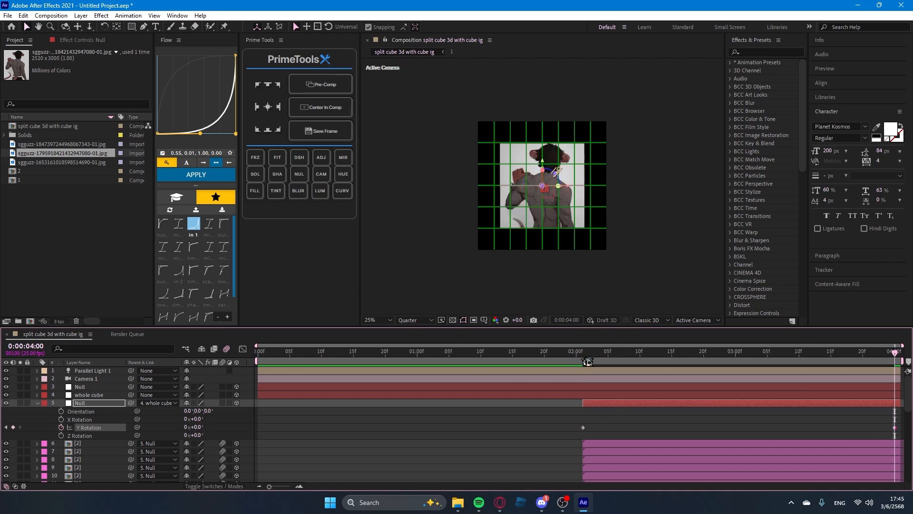
pyautogui.moveTo(587, 361); pyautogui.dragTo(588, 433)
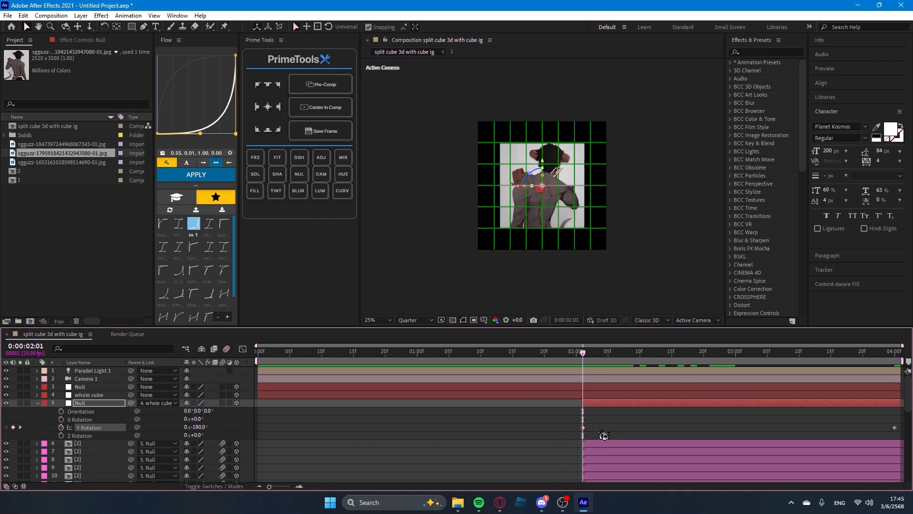
pyautogui.hotkey('ctrl', 'z')
pyautogui.click(898, 430)
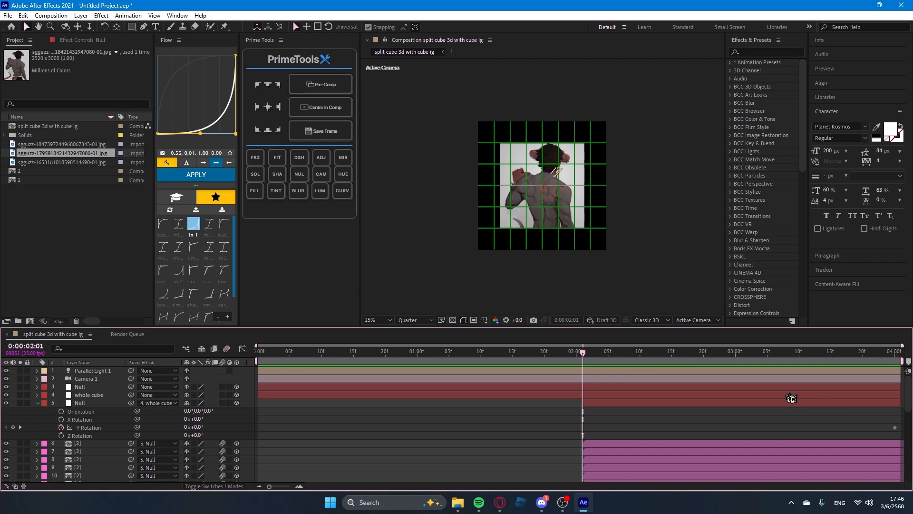
# Reveal the rotation properties of the null in layer 12 and start keyframing its Y Rotation at 0:00:02:01.
pyautogui.scroll(-3, 771, 375)
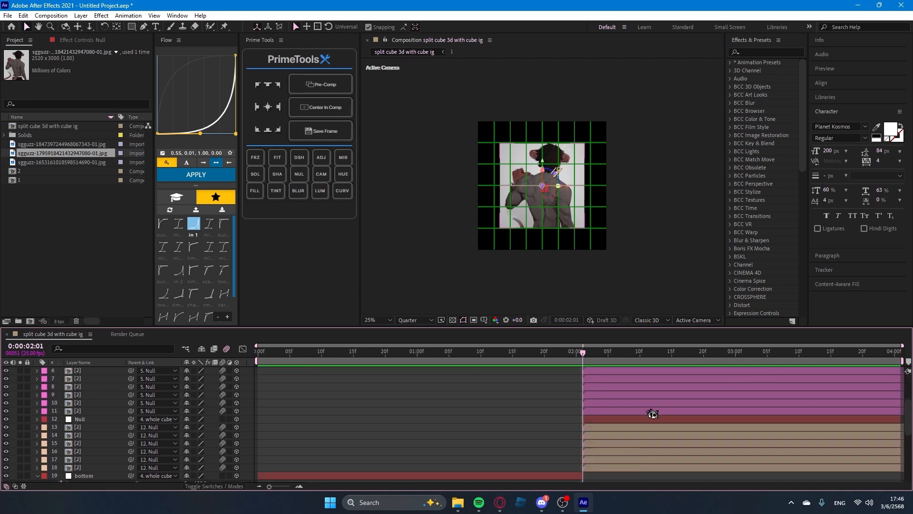
pyautogui.click(637, 419)
pyautogui.press('r')
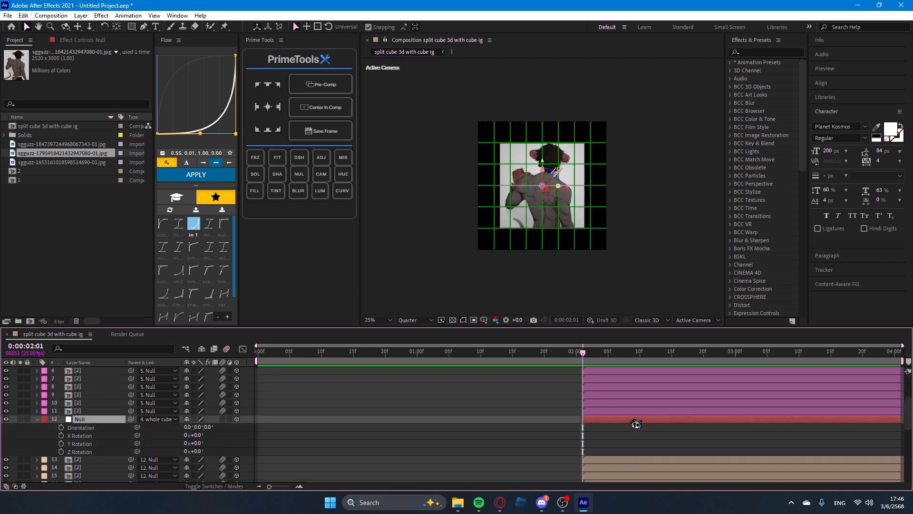
pyautogui.click(62, 444)
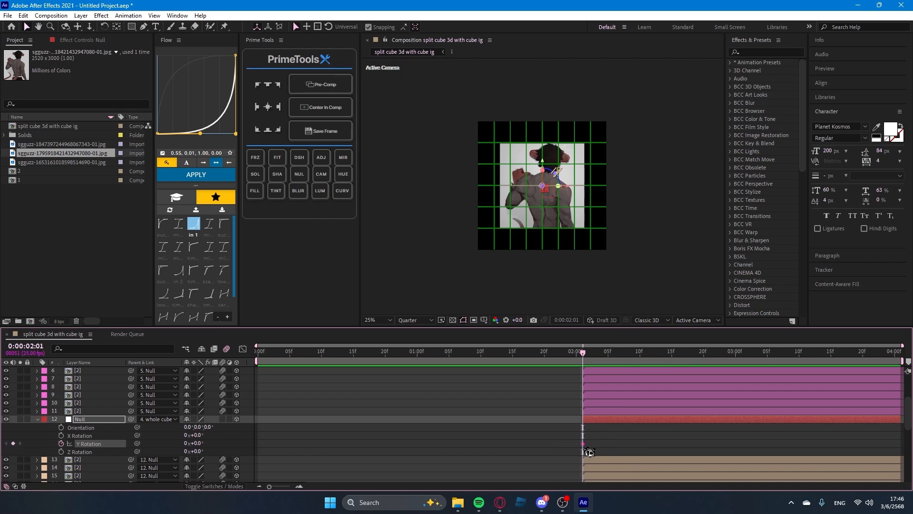
# Move the layer 12 null's 0° Y Rotation keyframe to the timeline's end and set Y Rotation to -180° at 0:00:02:01.
pyautogui.moveTo(197, 443); pyautogui.dragTo(512, 424)
pyautogui.hotkey('ctrl', 'z')
pyautogui.moveTo(583, 353); pyautogui.dragTo(589, 416)
pyautogui.moveTo(667, 449); pyautogui.dragTo(903, 470)
pyautogui.press('Return')
# Shape the layer 12 null's Y Rotation curve to rise steeply at the start and ease out towards the last keyframe, and preview it.
pyautogui.moveTo(545, 433); pyautogui.dragTo(910, 451)
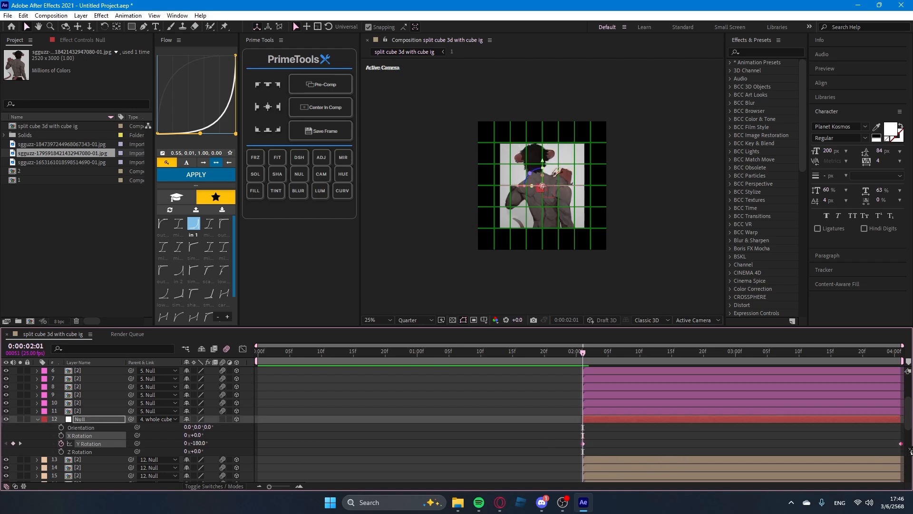
pyautogui.click(242, 351)
pyautogui.click(618, 456)
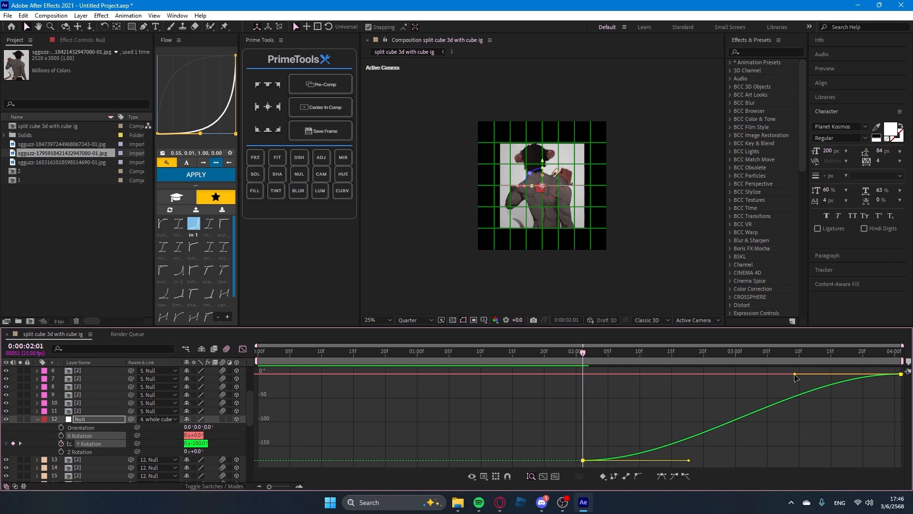
pyautogui.moveTo(795, 374); pyautogui.dragTo(900, 449)
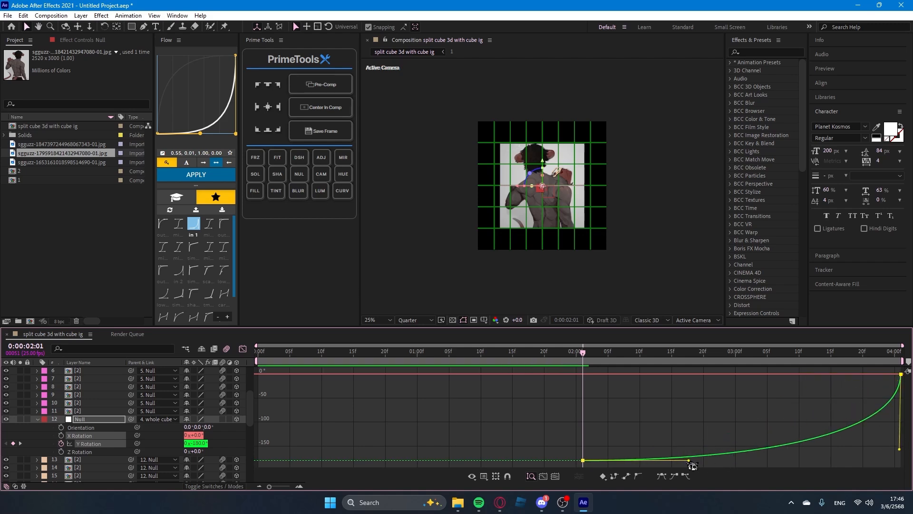
pyautogui.moveTo(688, 460); pyautogui.dragTo(566, 388)
pyautogui.moveTo(899, 451); pyautogui.dragTo(665, 375)
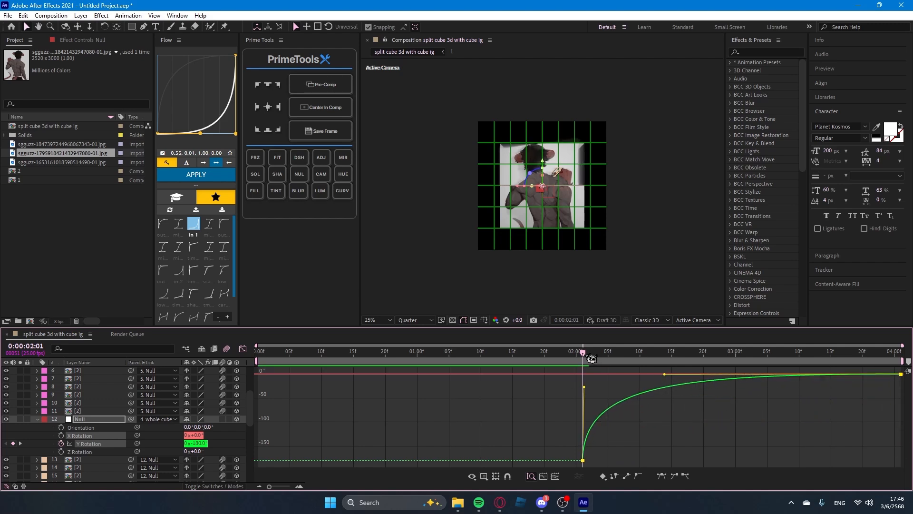
pyautogui.press('space')
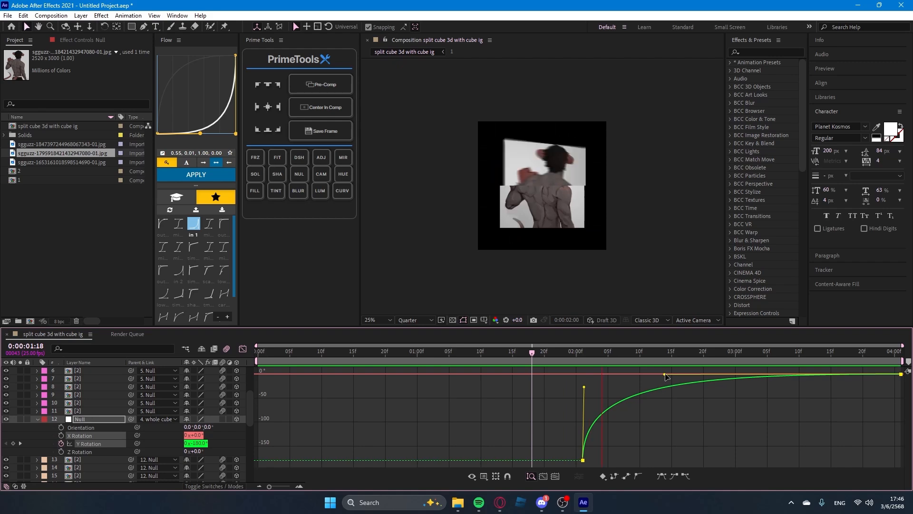
# Shift the layer 5 null's first Y Rotation keyframe to 0:00:02:00 and apply the Flow curve 0.00, 0.99, 0.58, 1.00.
pyautogui.moveTo(662, 356); pyautogui.dragTo(584, 370)
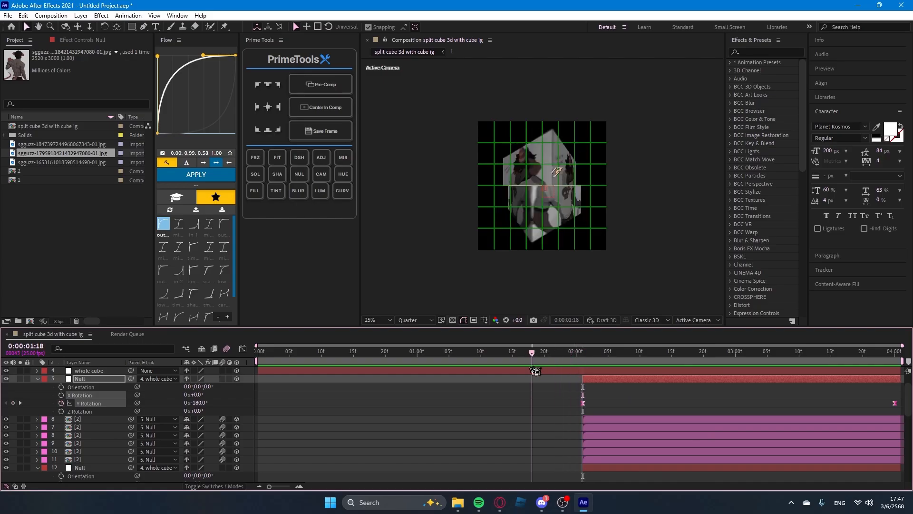
pyautogui.press('space')
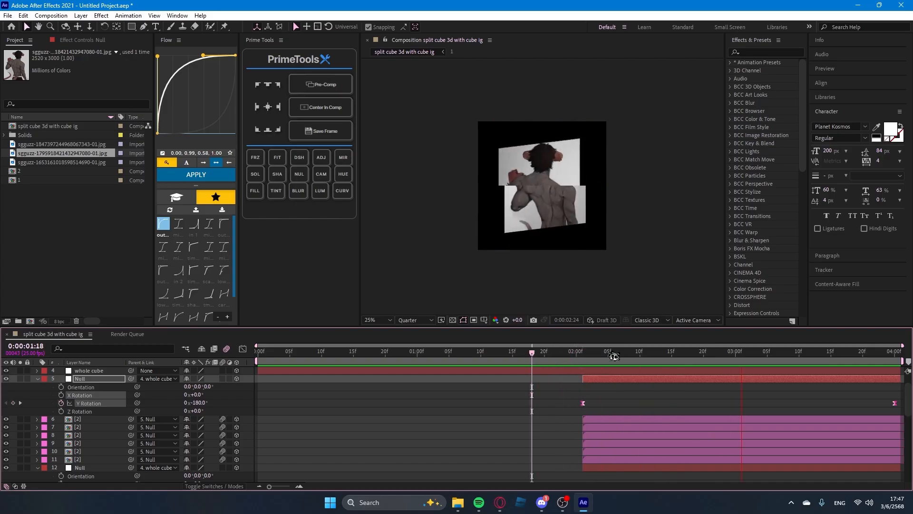
pyautogui.moveTo(608, 352)
pyautogui.mouseDown()
pyautogui.moveTo(571, 374)
pyautogui.moveTo(576, 403)
pyautogui.moveTo(561, 404)
pyautogui.moveTo(906, 418)
pyautogui.mouseUp()
pyautogui.click(600, 395)
pyautogui.click(211, 177)
pyautogui.press('space')
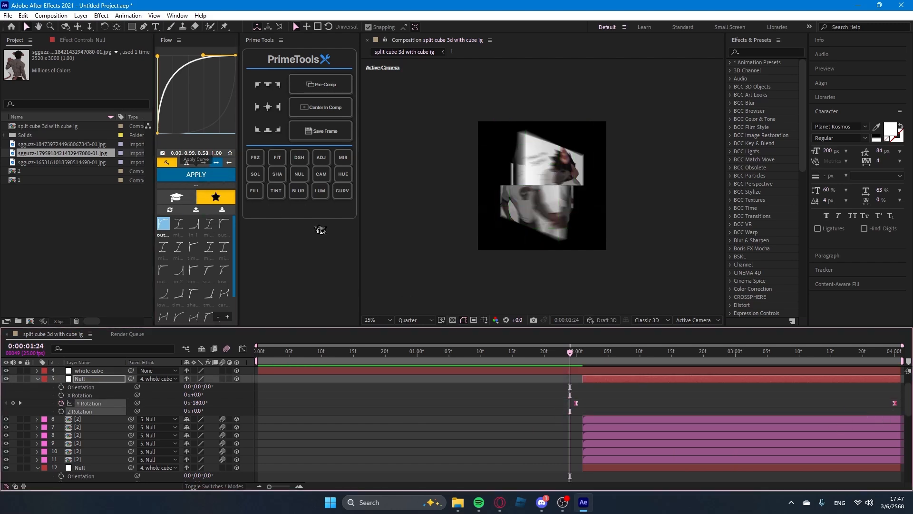
# Enlarge the composition view to 50% and play the whole cube animation from the start.
pyautogui.moveTo(652, 352); pyautogui.dragTo(118, 360)
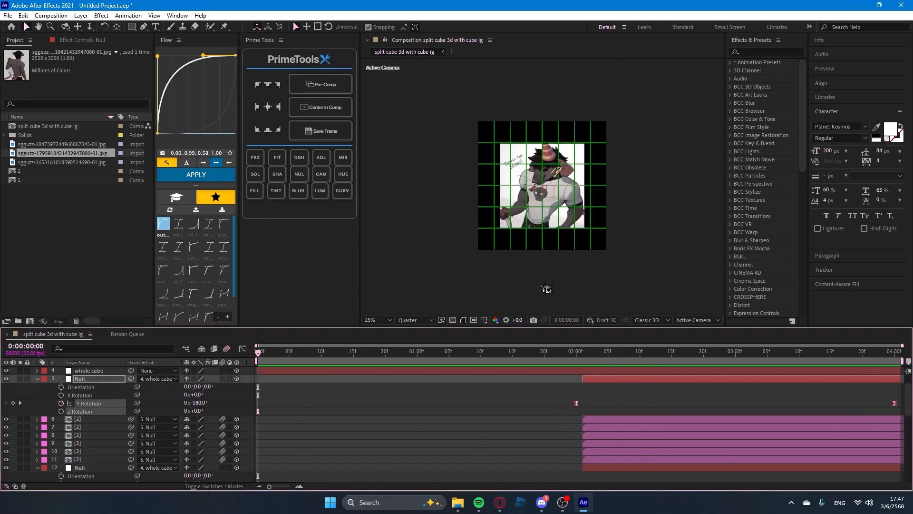
pyautogui.press('.')
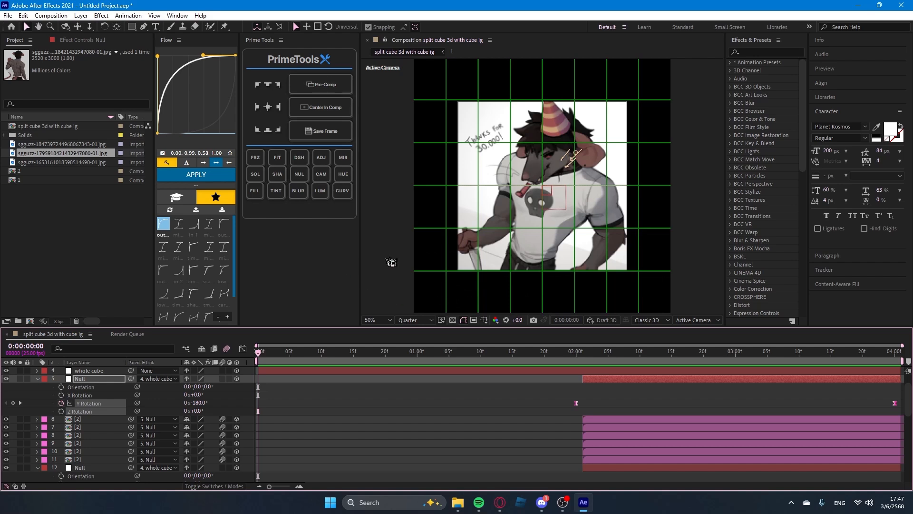
pyautogui.press('space')
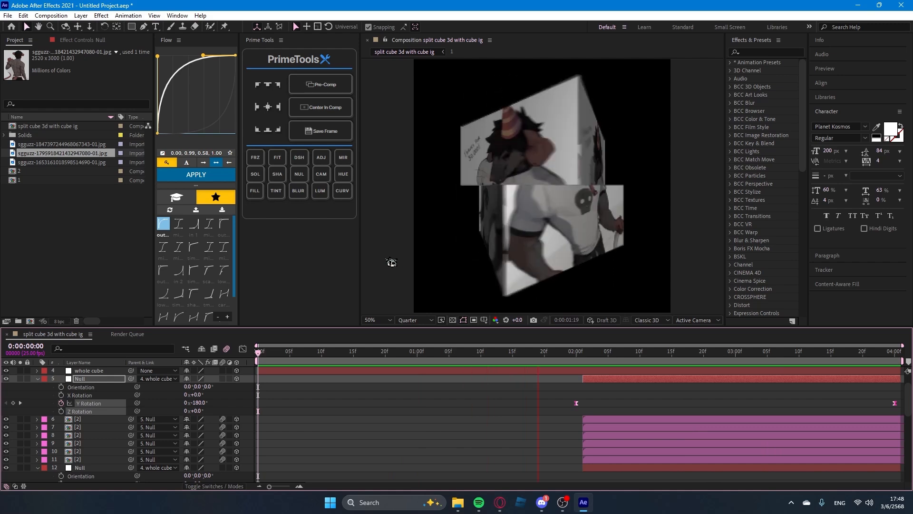
pyautogui.press('space')
# Keyframe the whole cube null's Scale at 30% at 0:00:01:00.
pyautogui.scroll(3, 312, 416)
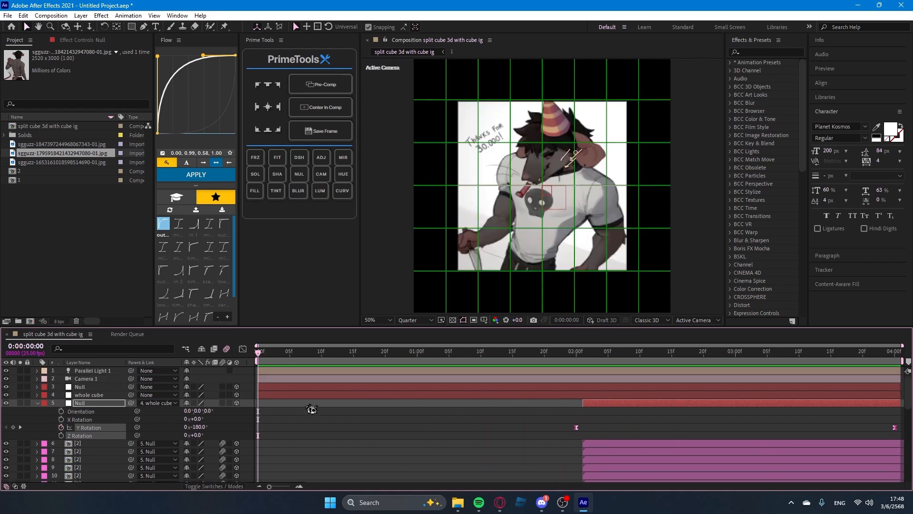
pyautogui.click(311, 397)
pyautogui.moveTo(276, 363); pyautogui.dragTo(255, 424)
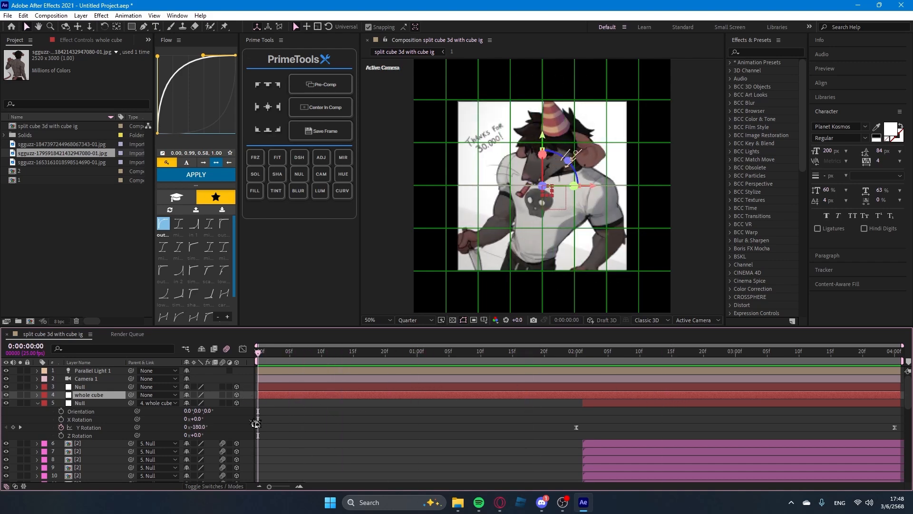
pyautogui.moveTo(312, 374); pyautogui.dragTo(423, 377)
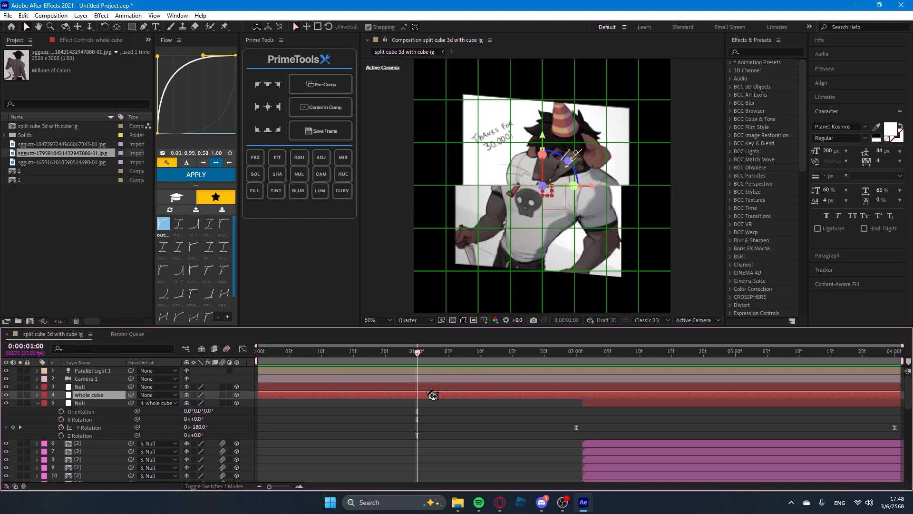
pyautogui.moveTo(457, 362); pyautogui.dragTo(417, 362)
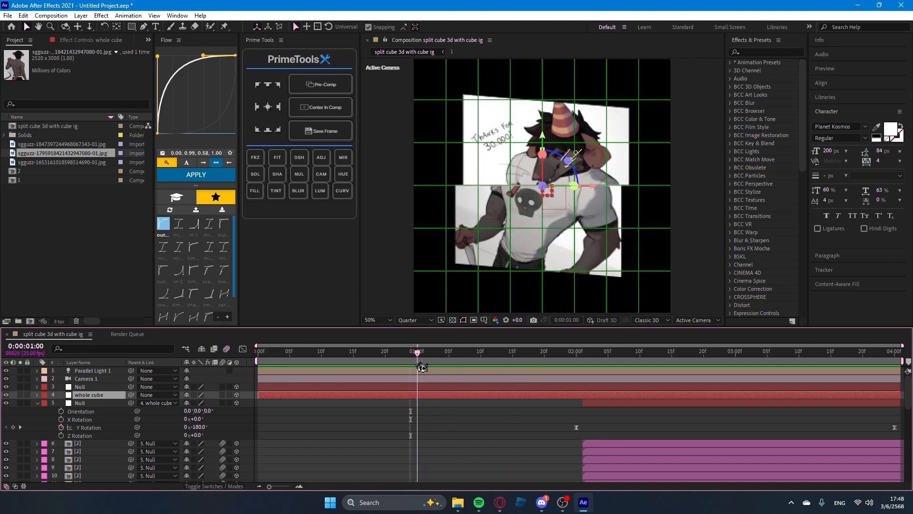
pyautogui.press('s')
pyautogui.moveTo(218, 403); pyautogui.dragTo(217, 403)
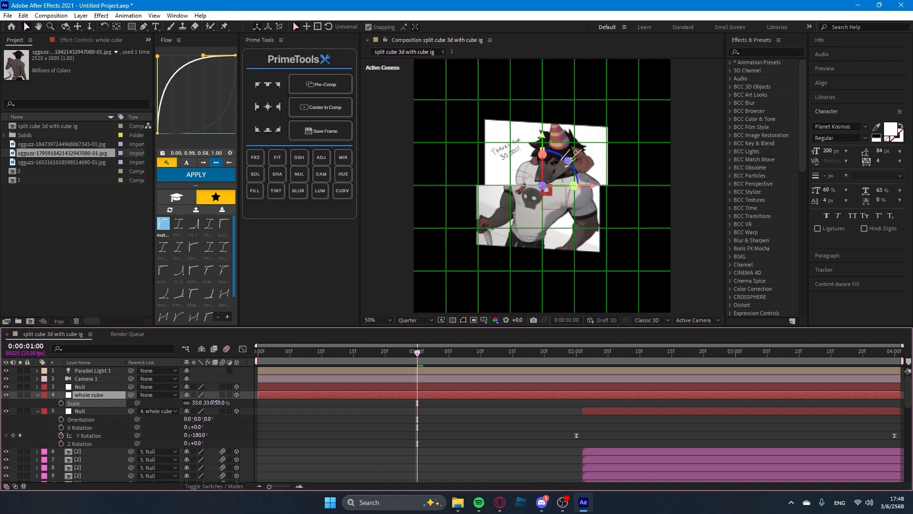
pyautogui.click(218, 403)
pyautogui.write('30')
pyautogui.press('Return')
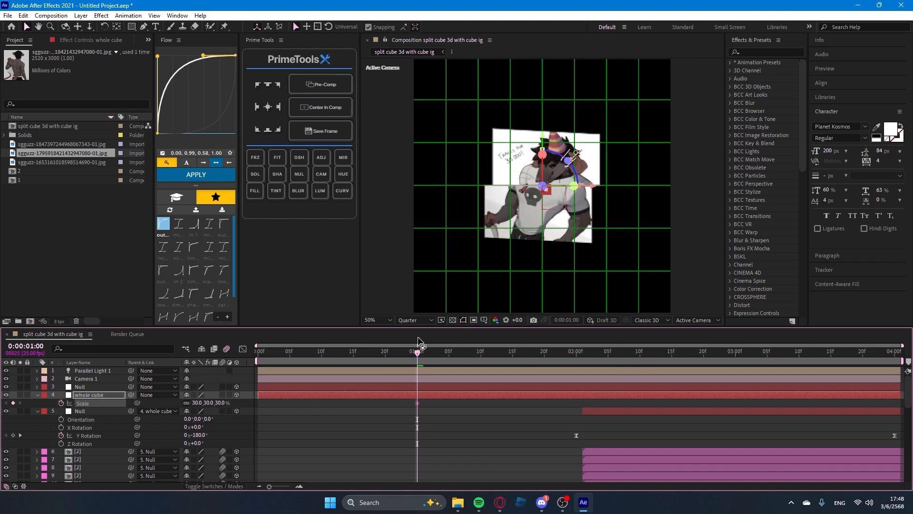
# Set the whole cube null's Scale to 58% at the timeline's start, apply the Flow curve 0.00, 0.99, 0.58, 1.00, and preview it.
pyautogui.moveTo(425, 360); pyautogui.dragTo(333, 441)
pyautogui.moveTo(256, 407); pyautogui.dragTo(450, 410)
pyautogui.click(209, 175)
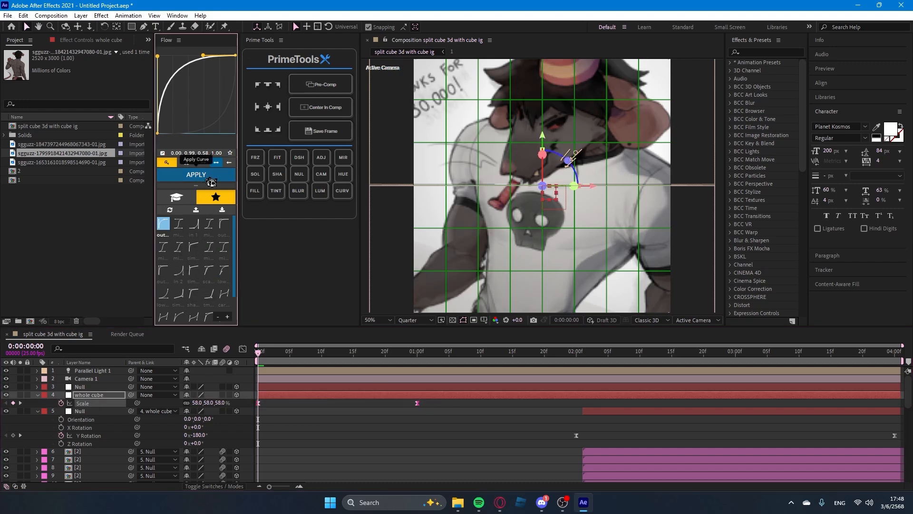
pyautogui.press('space')
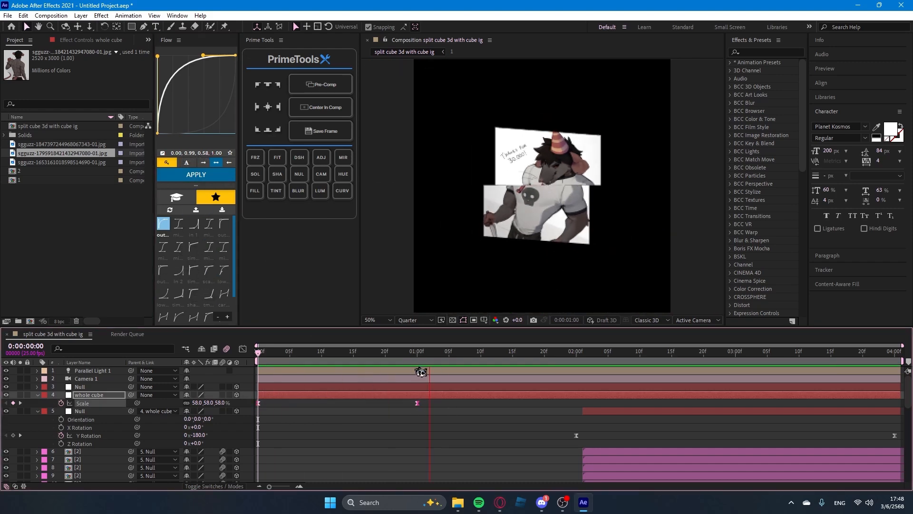
pyautogui.press('space')
# Move the whole cube null's 30% Scale keyframe to 0:00:02:01 and preview the slower zoom from the start.
pyautogui.moveTo(443, 354); pyautogui.dragTo(417, 395)
pyautogui.moveTo(525, 422); pyautogui.dragTo(588, 433)
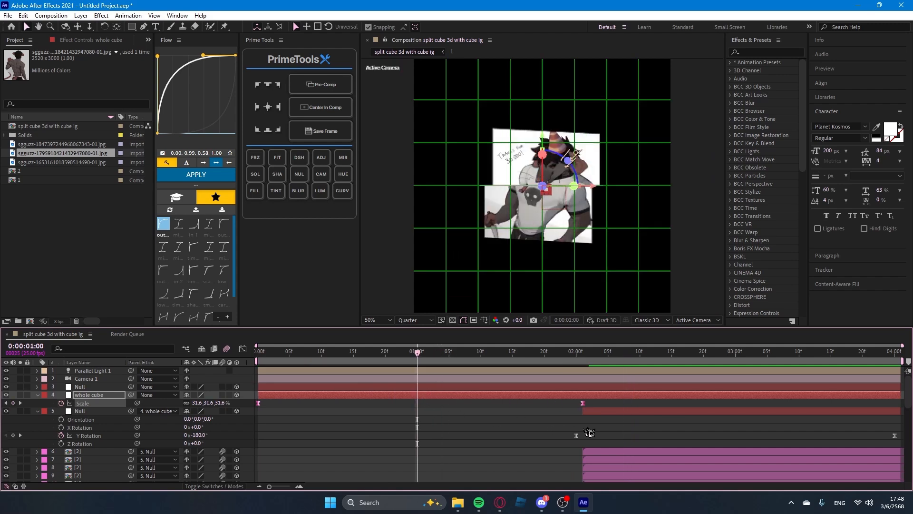
pyautogui.press('space')
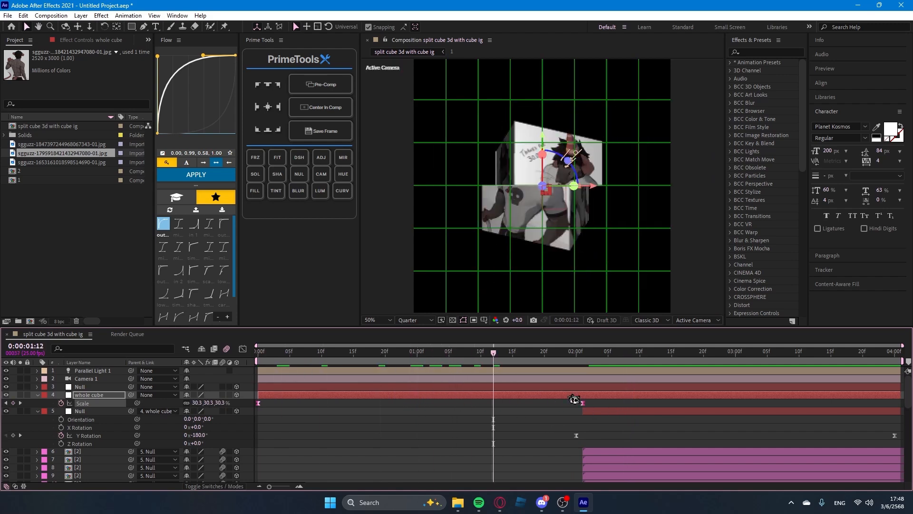
pyautogui.moveTo(504, 360); pyautogui.dragTo(268, 366)
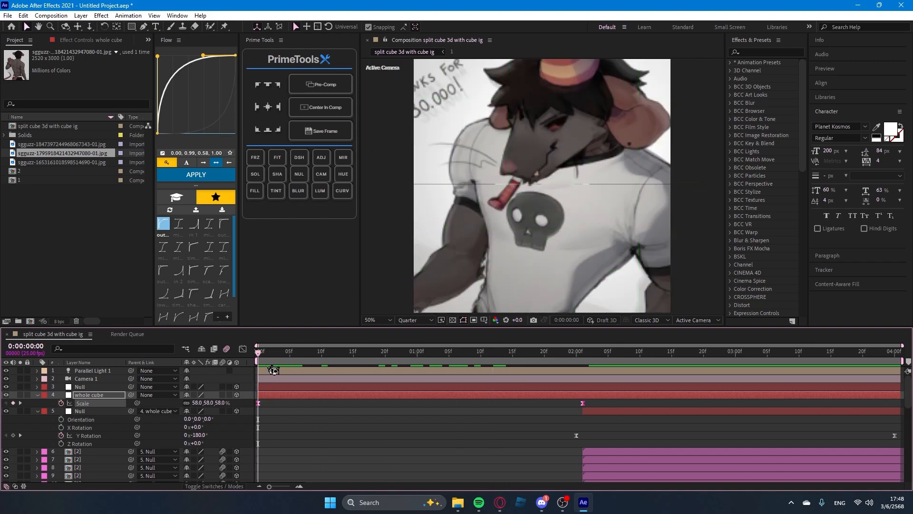
pyautogui.press('space')
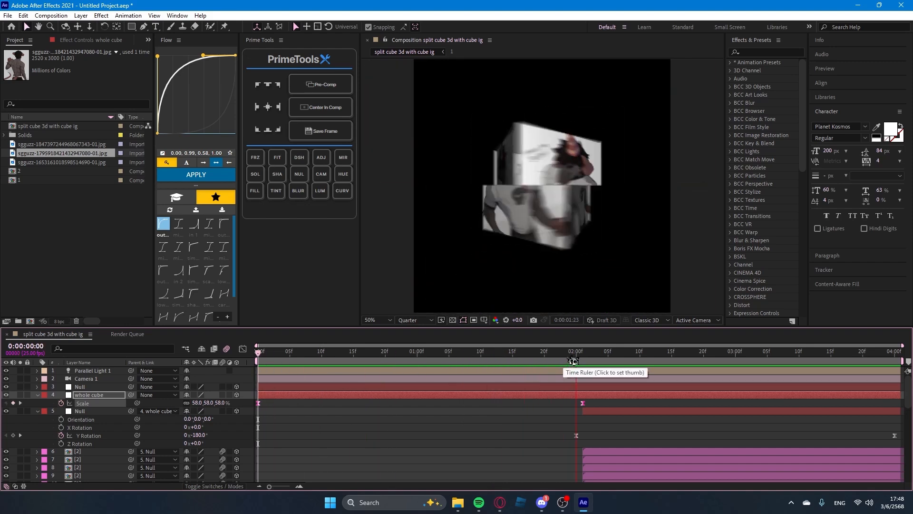
pyautogui.press('space')
# Keyframe the whole cube null's Y Rotation from 139° at the start to 0° at 0:00:02:01, ease it with the current Flow curve, and preview it.
pyautogui.press('j')
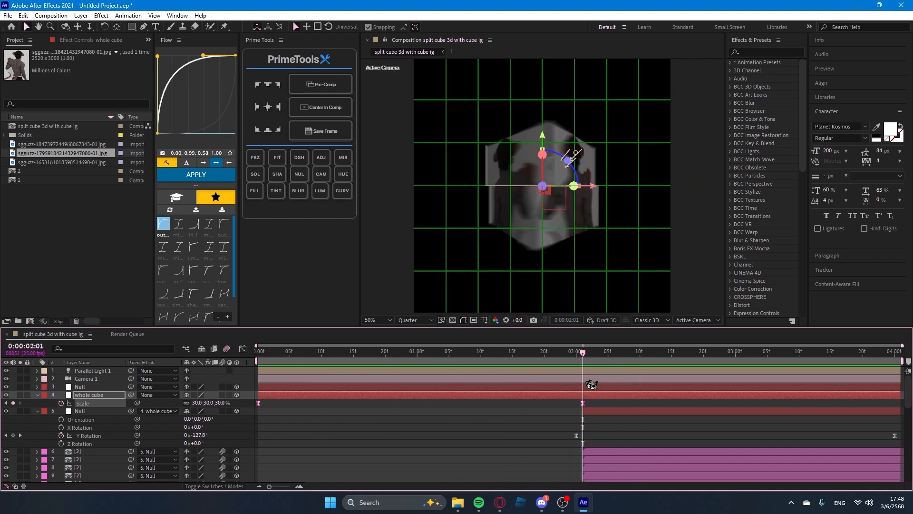
pyautogui.press('r')
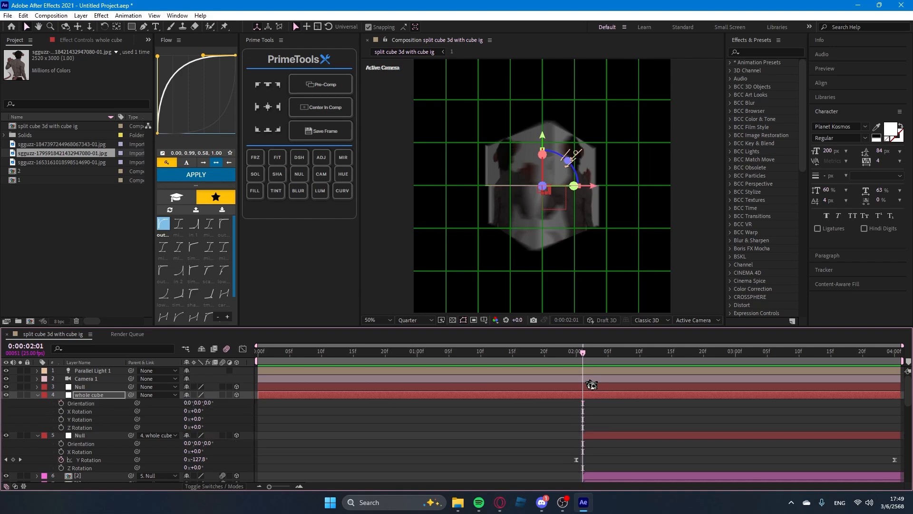
pyautogui.click(62, 419)
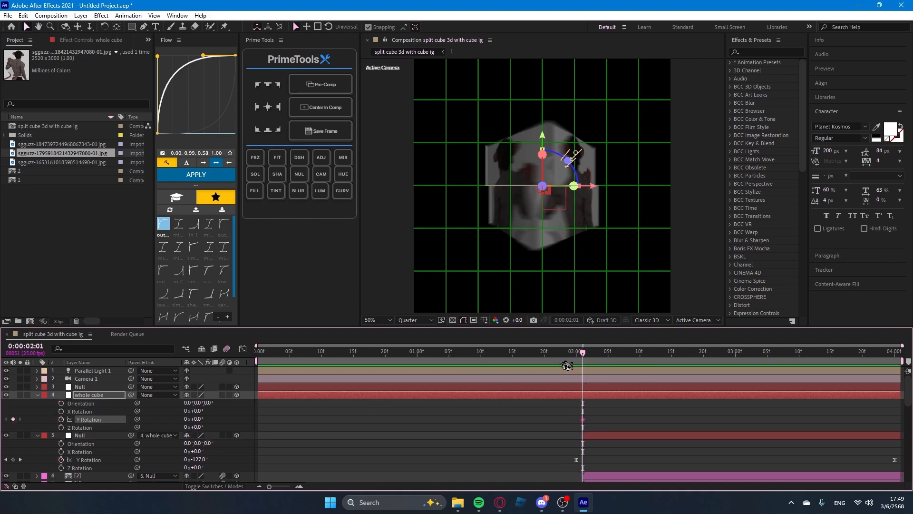
pyautogui.moveTo(567, 354); pyautogui.dragTo(635, 434)
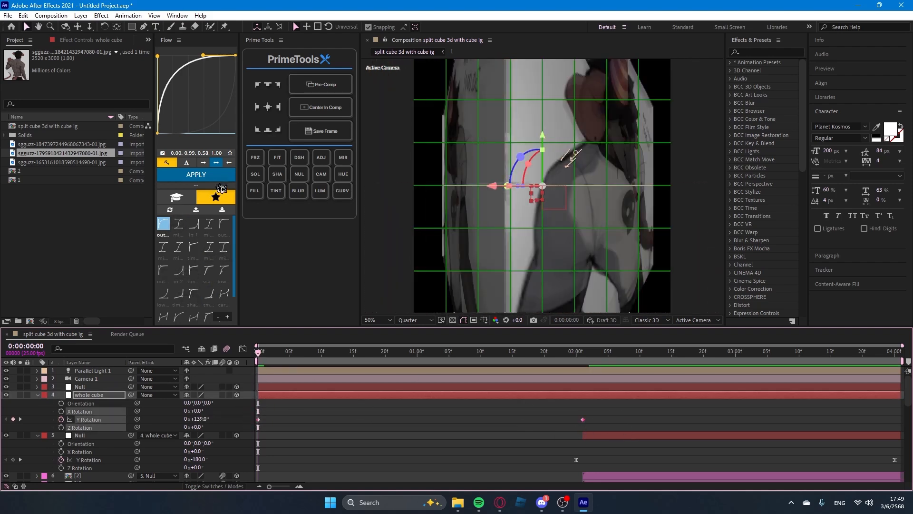
pyautogui.click(584, 419)
pyautogui.press('space')
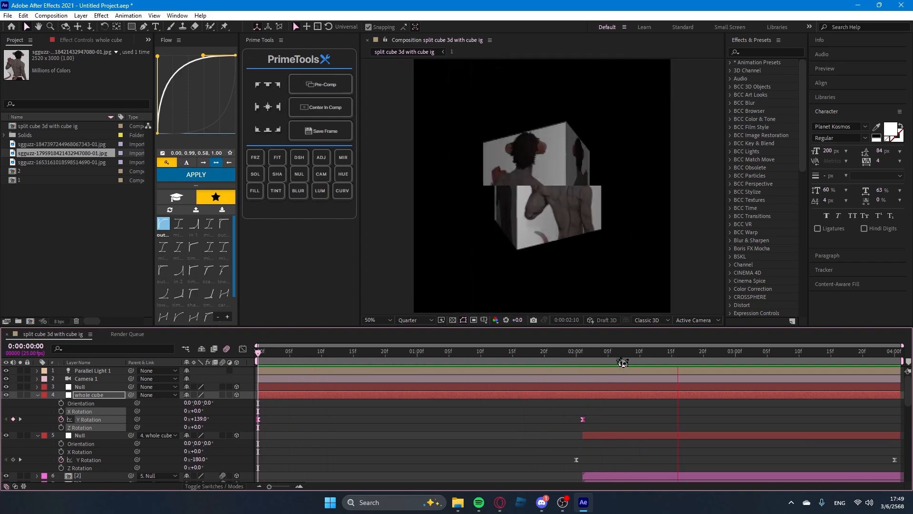
pyautogui.press('space')
pyautogui.press('Home')
pyautogui.press('space')
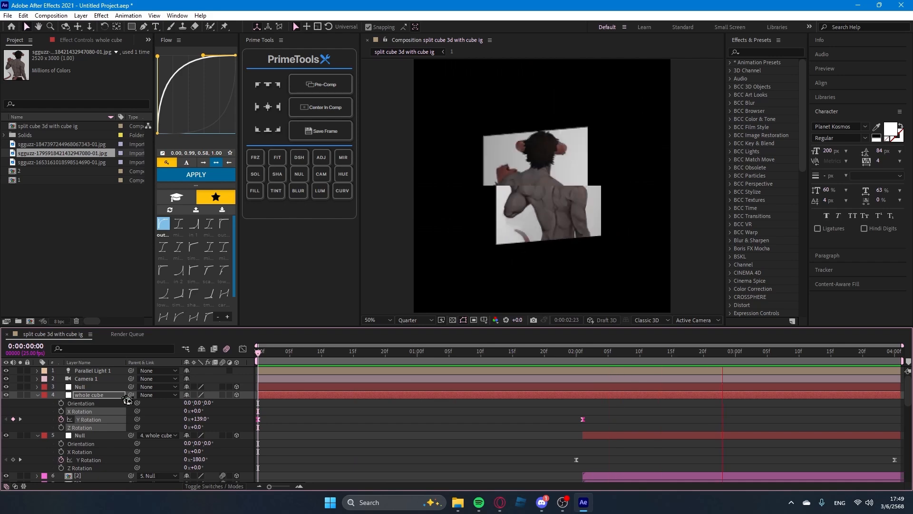
pyautogui.press('space')
# Parent the whole cube null to the layer 3 null with the playhead at the timeline's start.
pyautogui.moveTo(295, 355); pyautogui.dragTo(211, 425)
pyautogui.click(285, 387)
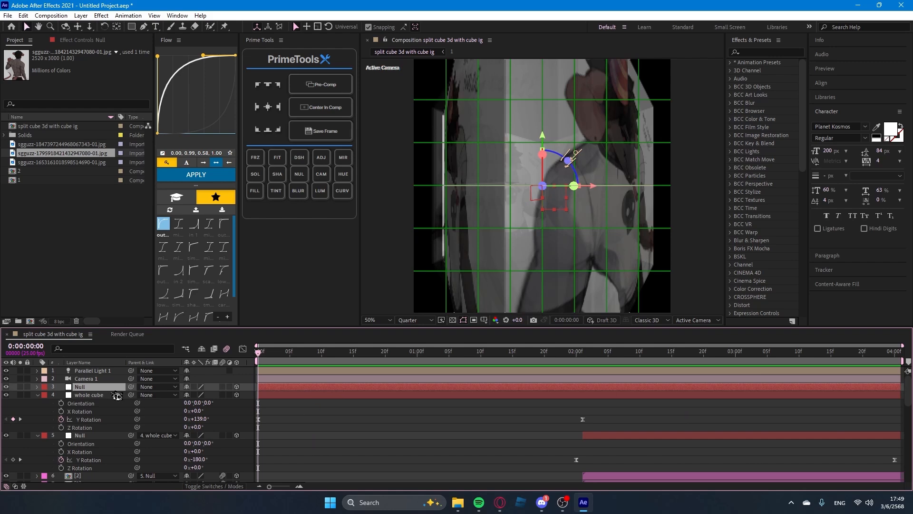
pyautogui.moveTo(137, 395); pyautogui.dragTo(79, 387)
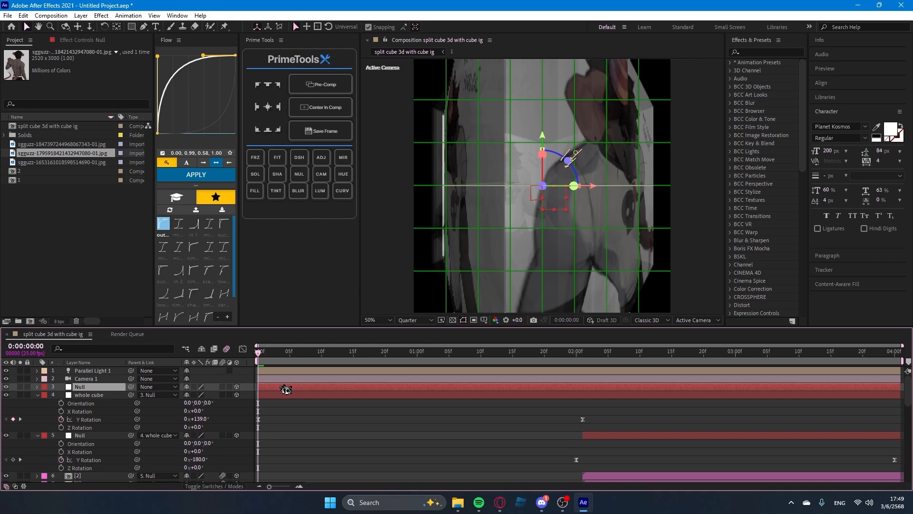
pyautogui.scroll(-2, 285, 389)
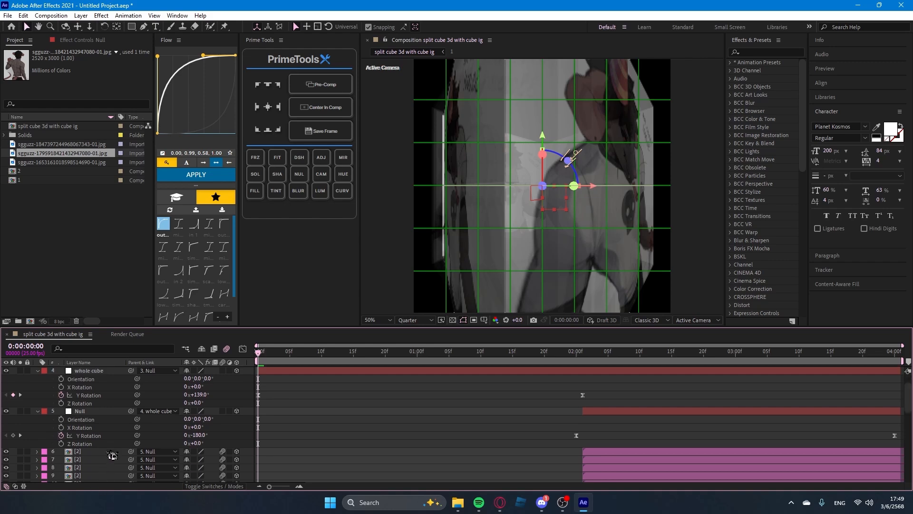
pyautogui.click(111, 453)
pyautogui.scroll(2, 112, 456)
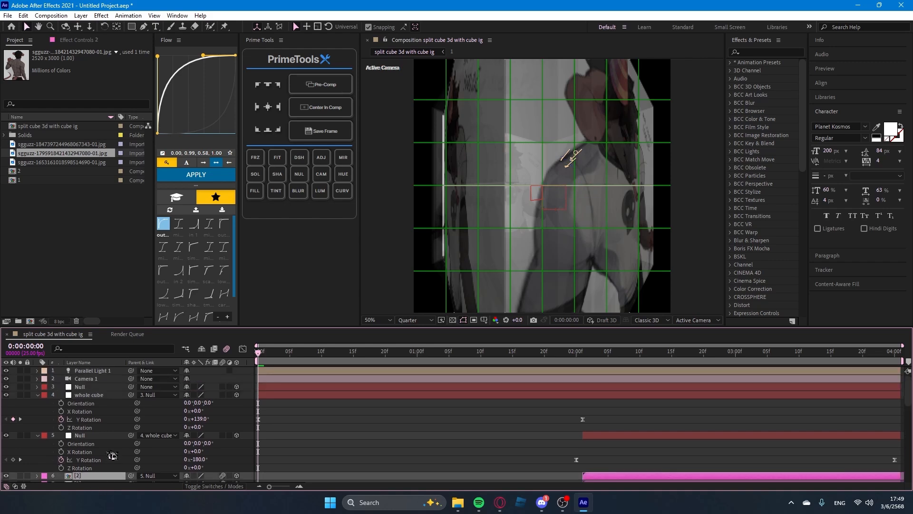
# Add starting keyframes for Y Rotation, X Rotation and Scale to the layer 3 null at 0:00:00:00.
pyautogui.click(278, 387)
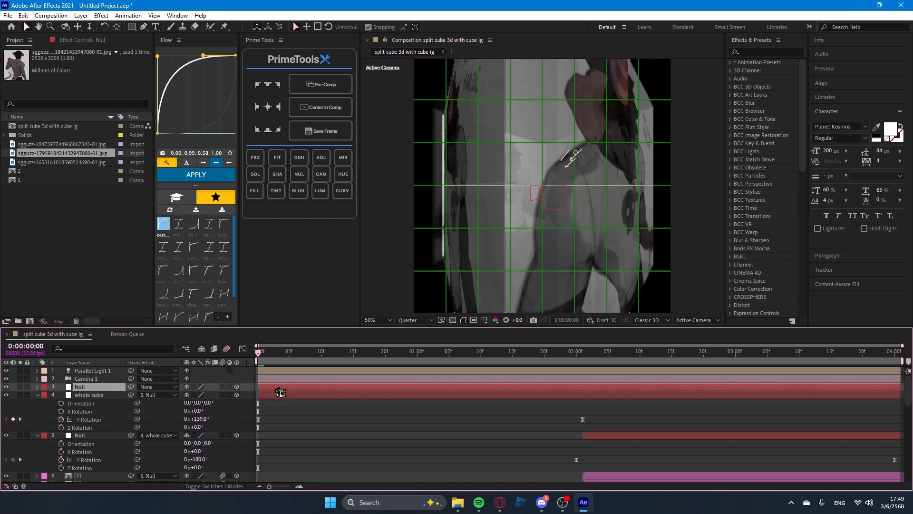
pyautogui.moveTo(269, 356); pyautogui.dragTo(223, 379)
pyautogui.press('r')
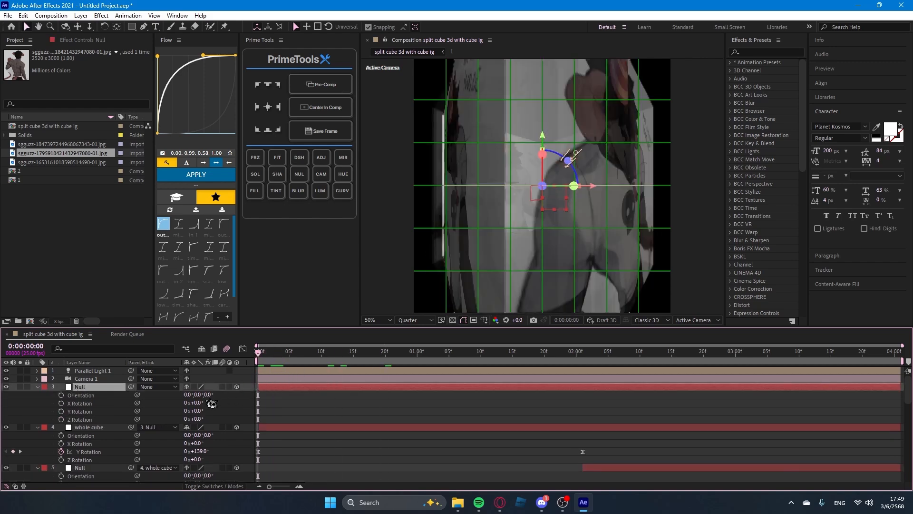
pyautogui.click(62, 411)
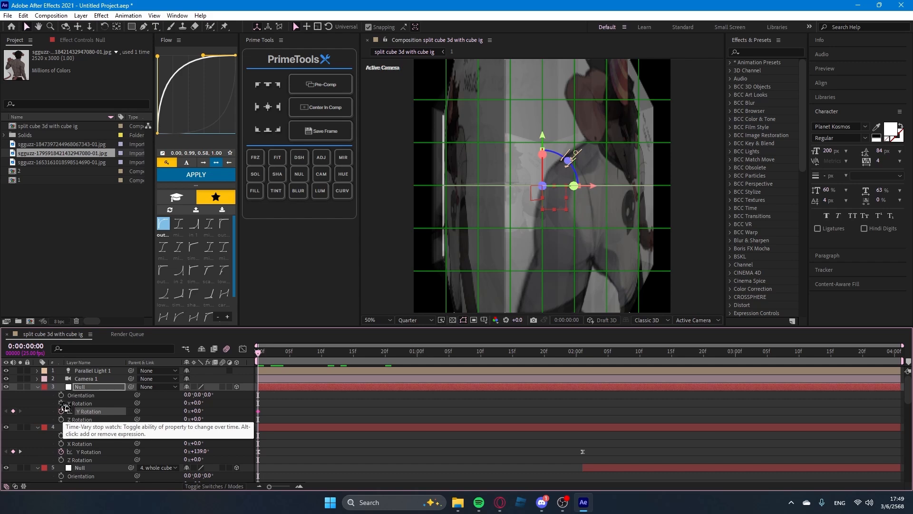
pyautogui.click(62, 403)
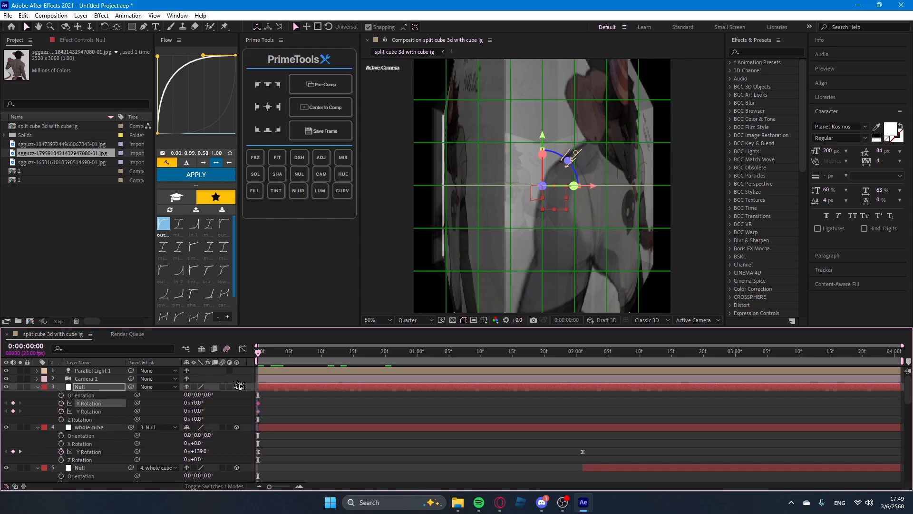
pyautogui.press('s')
pyautogui.click(62, 395)
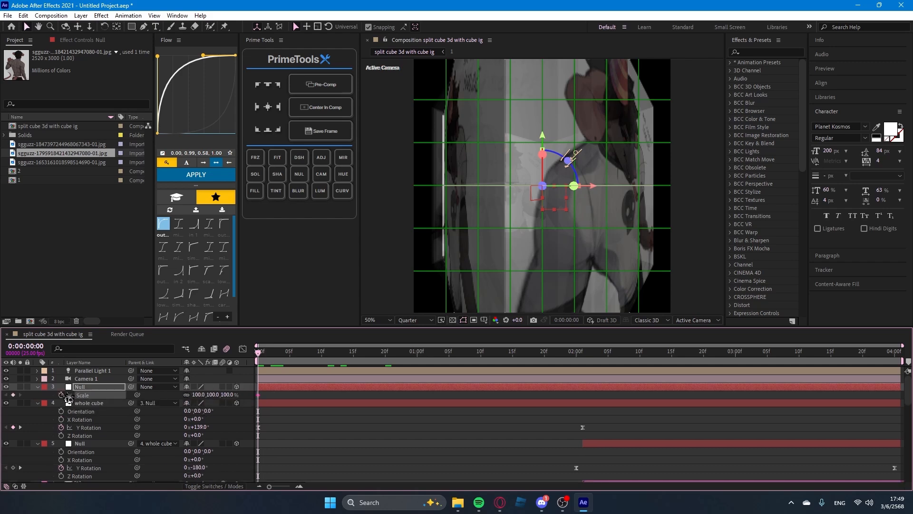
# Save the project in the Downloads folder as "cube split lol".
pyautogui.hotkey('ctrl', 's')
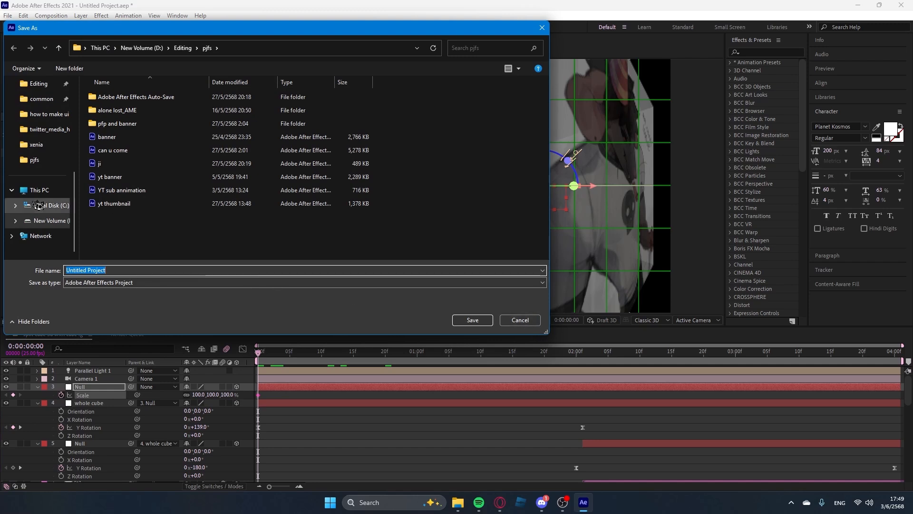
pyautogui.scroll(5, 38, 204)
pyautogui.click(43, 177)
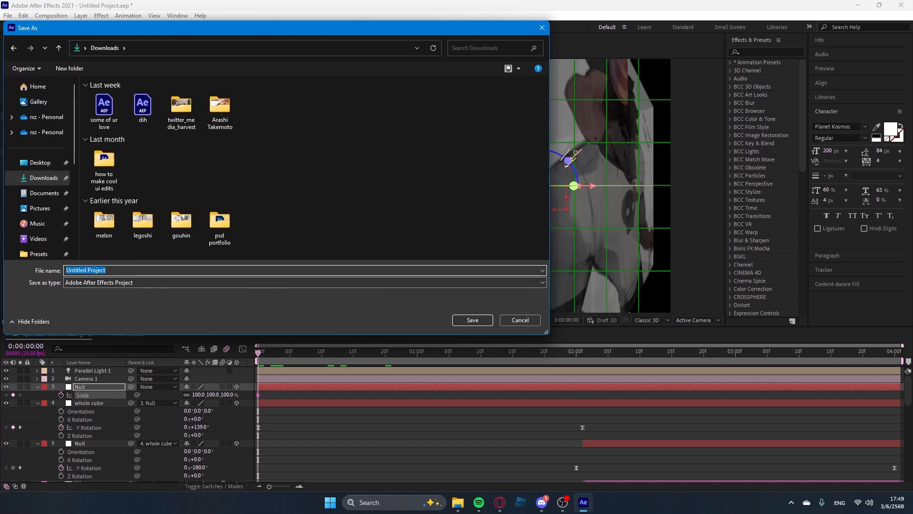
pyautogui.write('cube so')
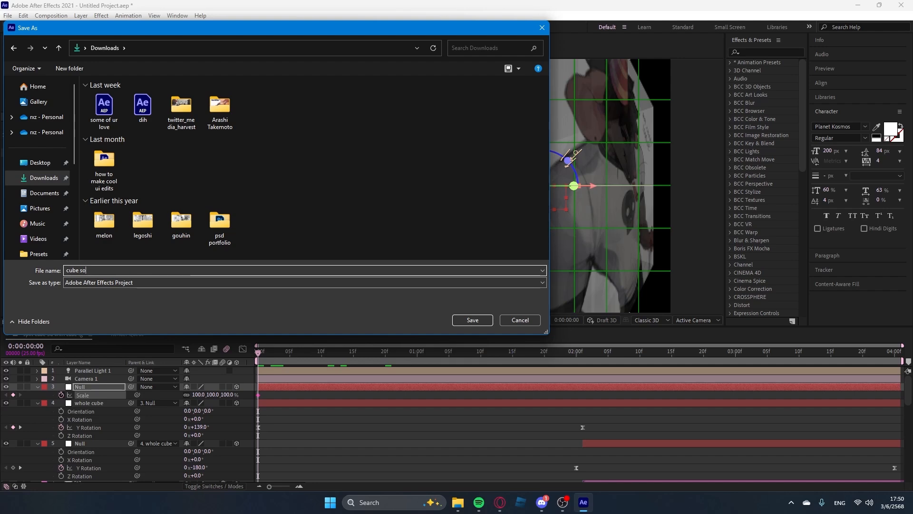
pyautogui.press('BackSpace')
pyautogui.write('plit lol')
pyautogui.press('Return')
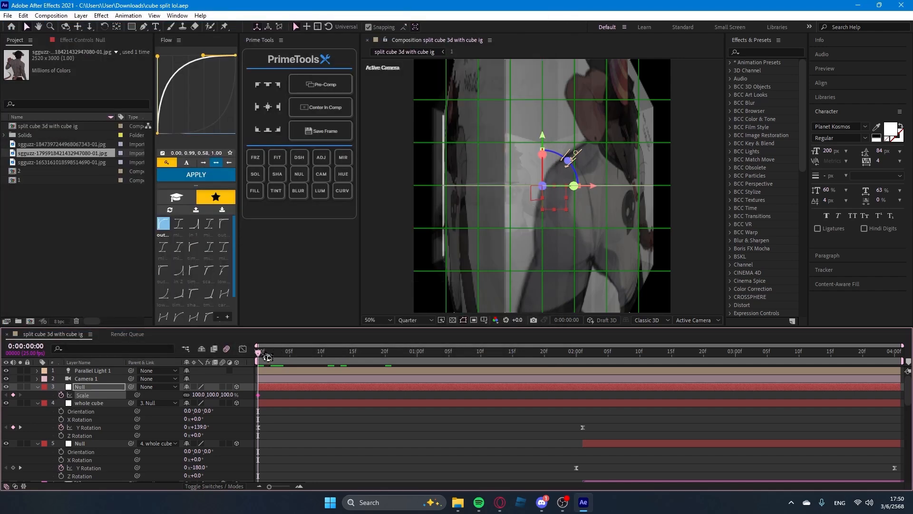
# Change the layer 3 null's Scale, X Rotation and Y Rotation at 0:00:04:00 to create end keyframes, and scrub back to 0:00:02:04.
pyautogui.moveTo(276, 357); pyautogui.dragTo(894, 374)
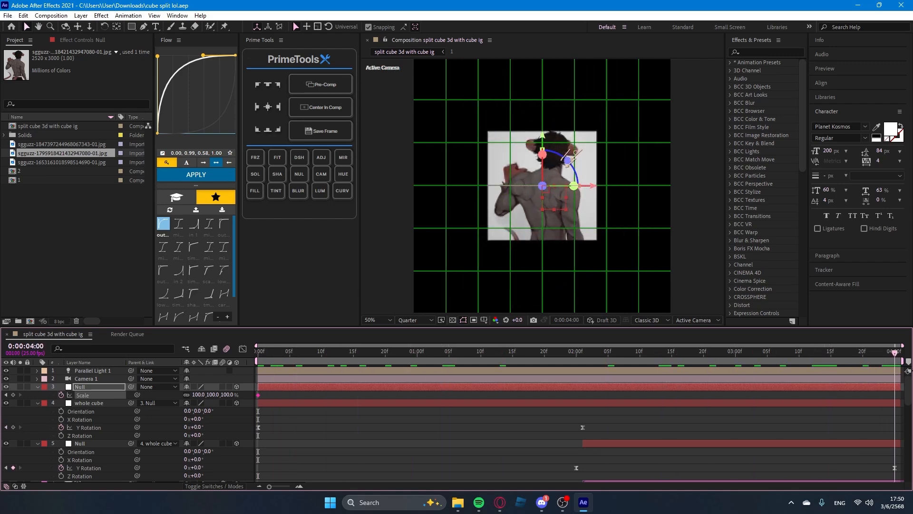
pyautogui.press('u')
pyautogui.press('u')
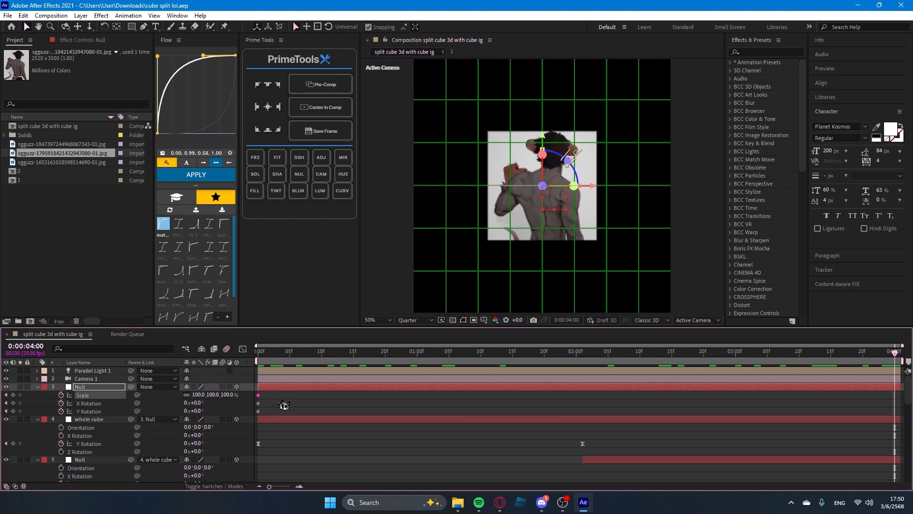
pyautogui.click(348, 411)
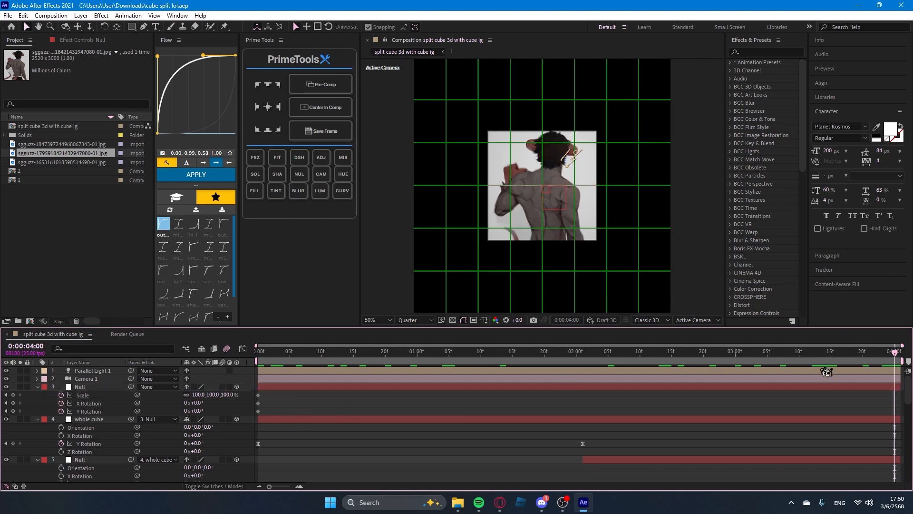
pyautogui.moveTo(196, 413); pyautogui.dragTo(158, 440)
pyautogui.moveTo(197, 407); pyautogui.dragTo(899, 413)
pyautogui.moveTo(893, 354); pyautogui.dragTo(602, 386)
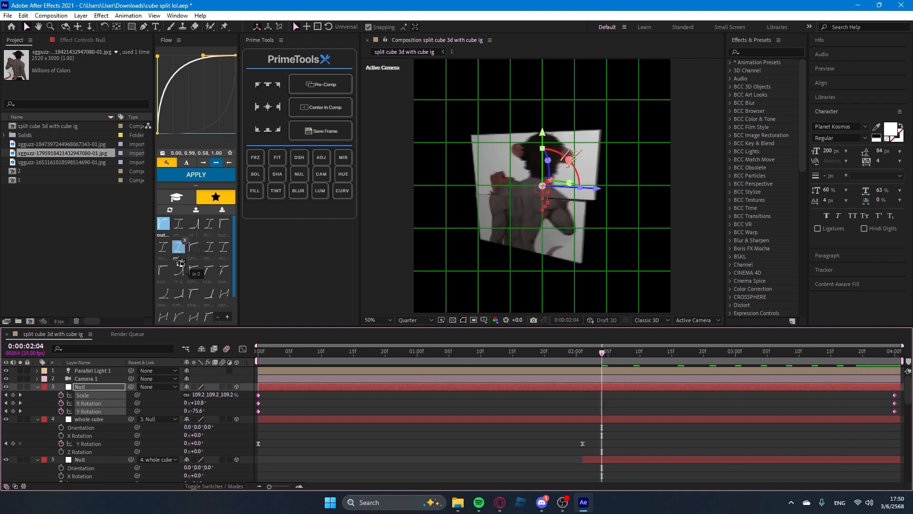
# Apply the 0.68, 0.01, 0.10, 1.00 easing curve to the layer 3 null's Scale, X Rotation and Y Rotation keyframes and preview the animation.
pyautogui.click(167, 251)
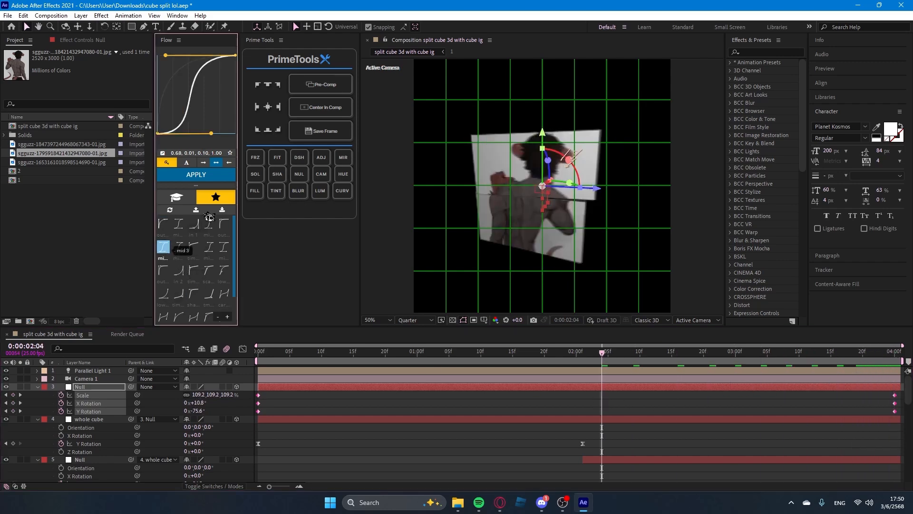
pyautogui.click(196, 175)
pyautogui.moveTo(586, 359); pyautogui.dragTo(258, 354)
pyautogui.press('space')
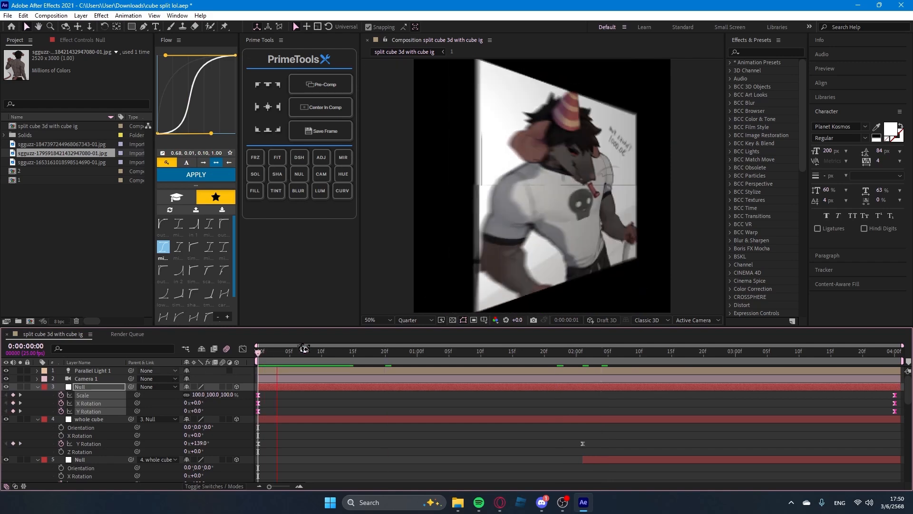
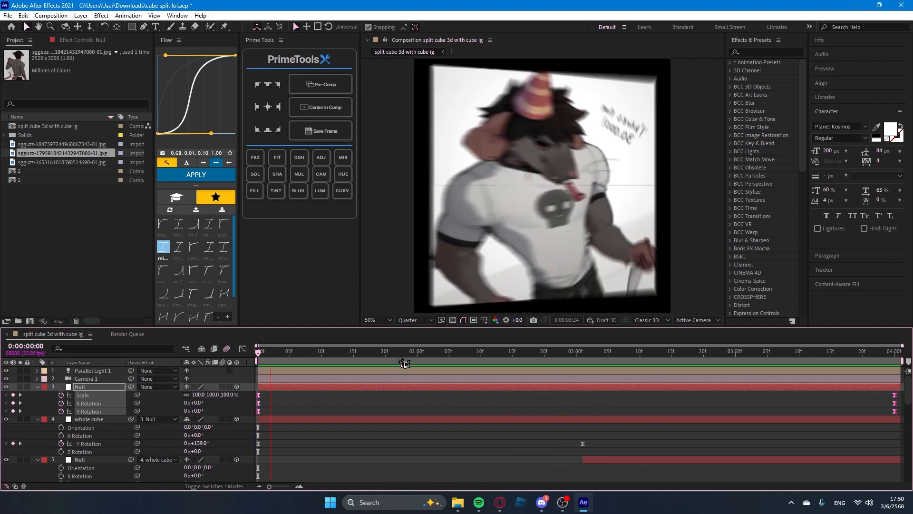
pyautogui.press('space')
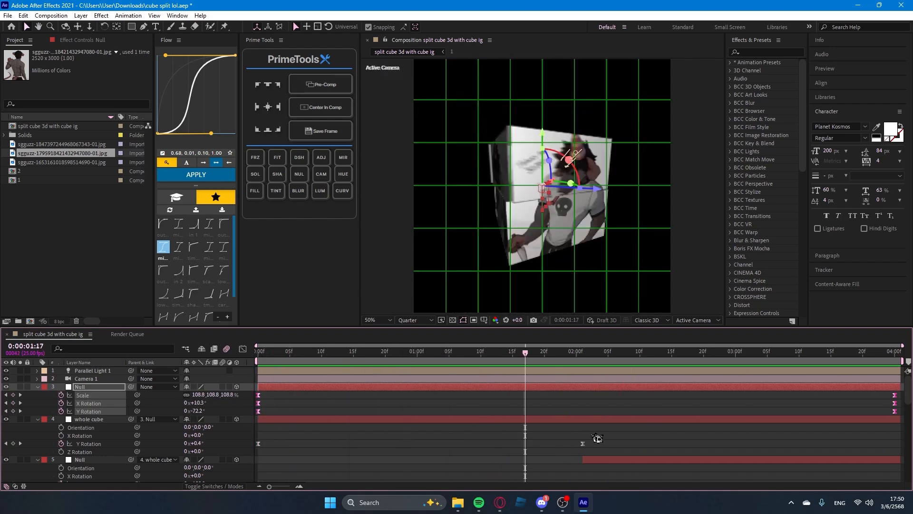
# Move the whole cube null's ending Scale and Y Rotation keyframes to 0:00:01:00, preview the timing and return the playhead to 0:00:02:01.
pyautogui.moveTo(593, 435); pyautogui.dragTo(255, 455)
pyautogui.press('u')
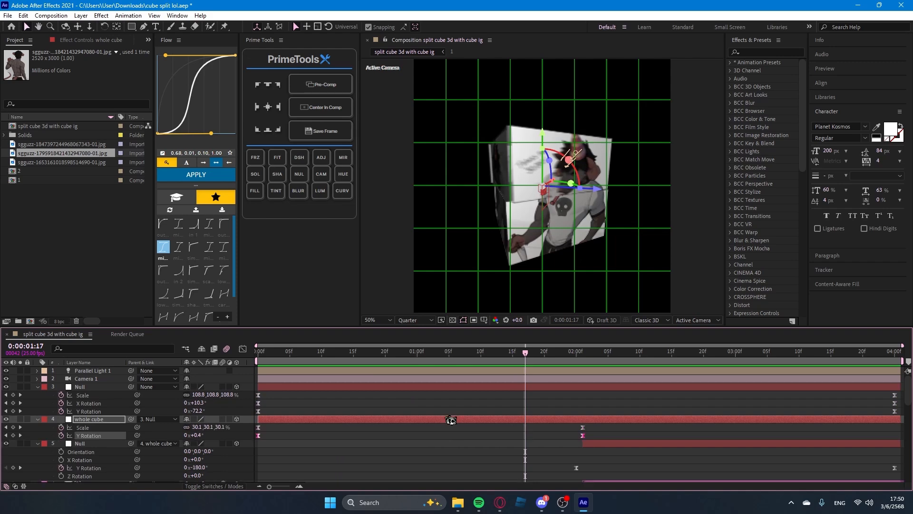
pyautogui.click(450, 419)
pyautogui.moveTo(595, 425); pyautogui.dragTo(247, 445)
pyautogui.moveTo(583, 435); pyautogui.dragTo(417, 441)
pyautogui.moveTo(525, 353); pyautogui.dragTo(255, 387)
pyautogui.press('space')
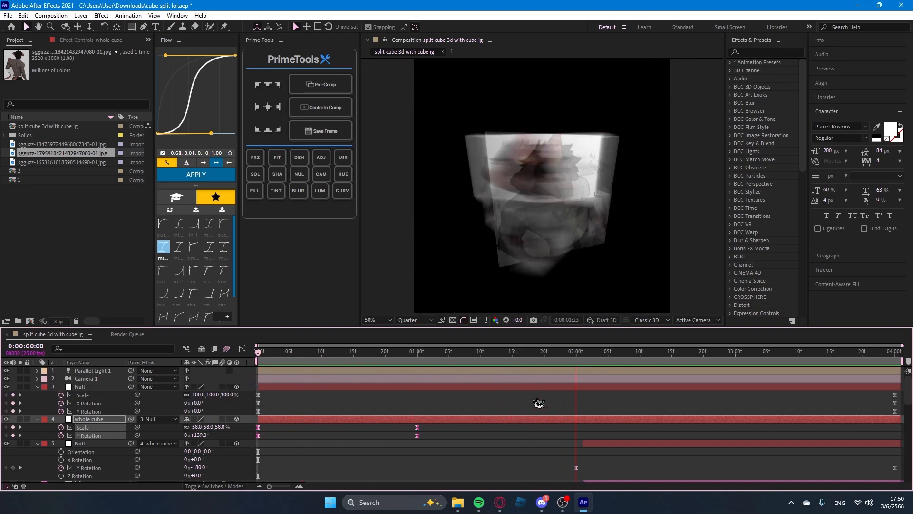
pyautogui.press('space')
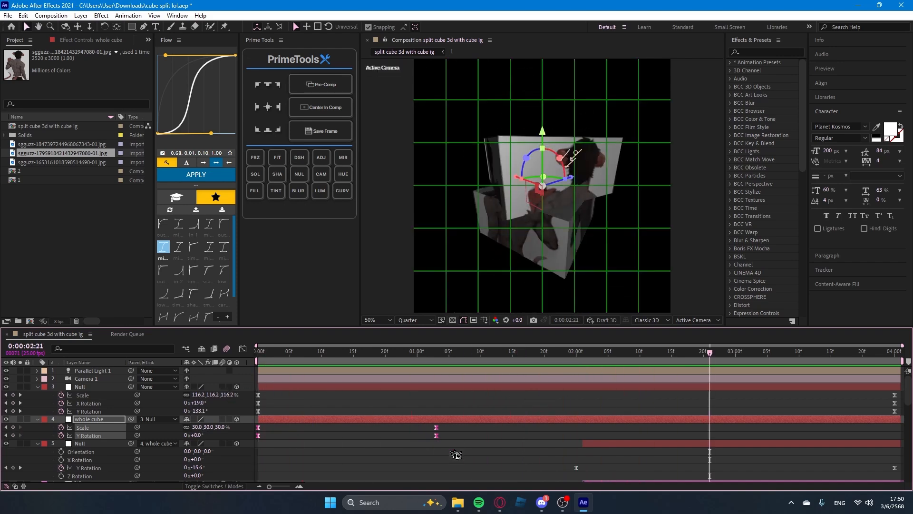
pyautogui.moveTo(455, 455); pyautogui.dragTo(421, 459)
pyautogui.press('Home')
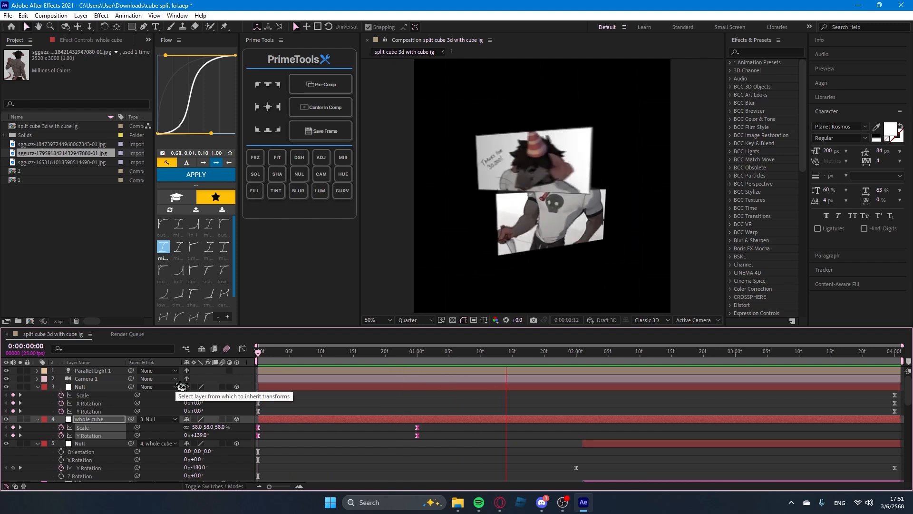
pyautogui.press('space')
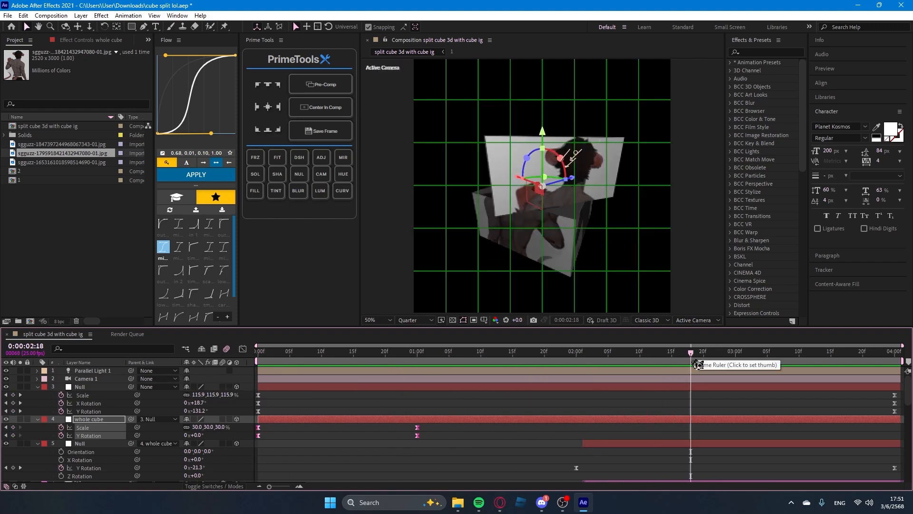
pyautogui.moveTo(692, 364); pyautogui.dragTo(585, 363)
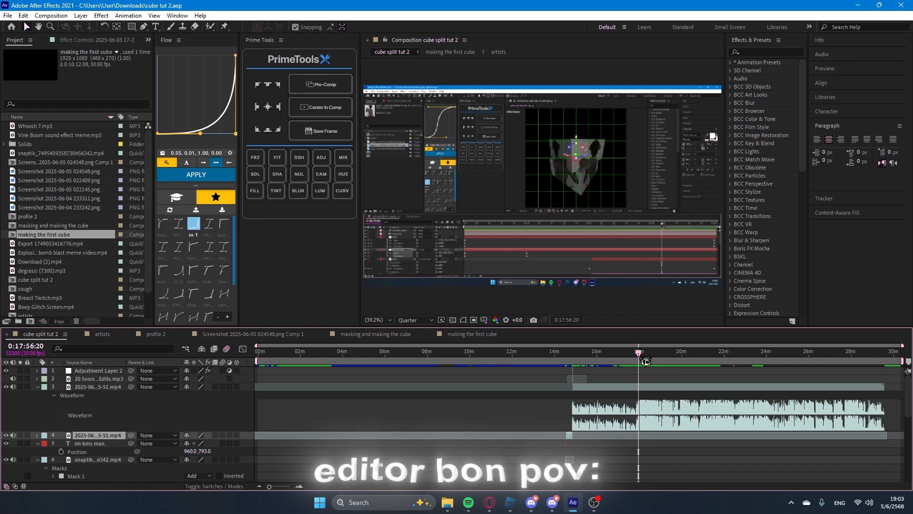
pyautogui.moveTo(645, 355); pyautogui.dragTo(646, 354)
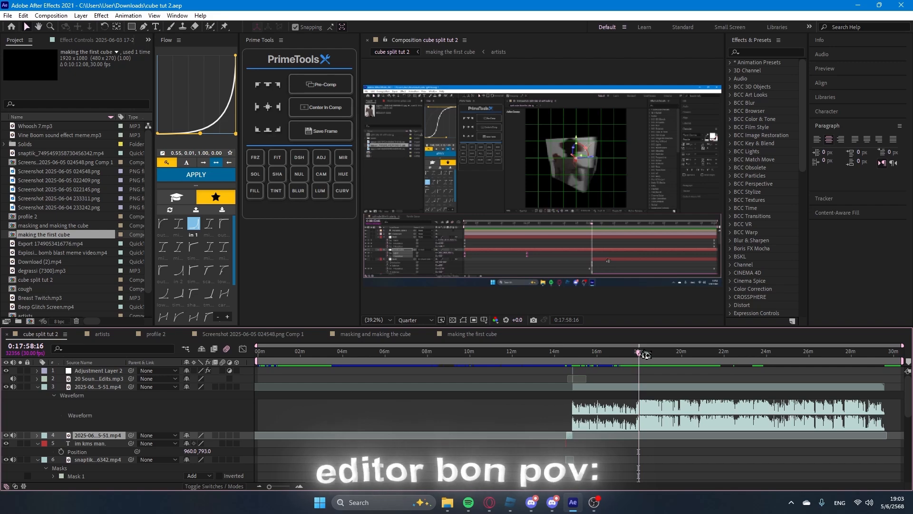
pyautogui.moveTo(646, 355); pyautogui.dragTo(649, 356)
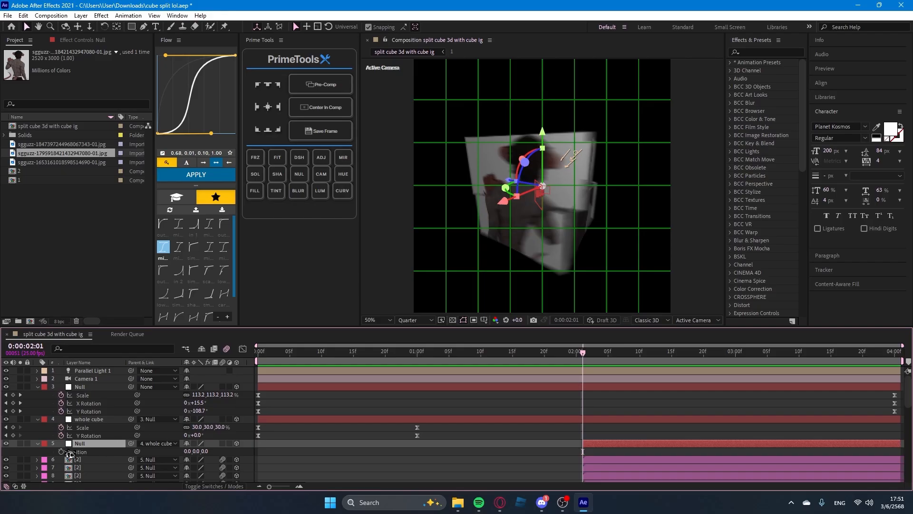
# Keyframe the layer 5 null's Position at 0:00:02:01 and with Y 700 at 0:00:04:00, ease both keyframes with the current curve and preview.
pyautogui.click(62, 451)
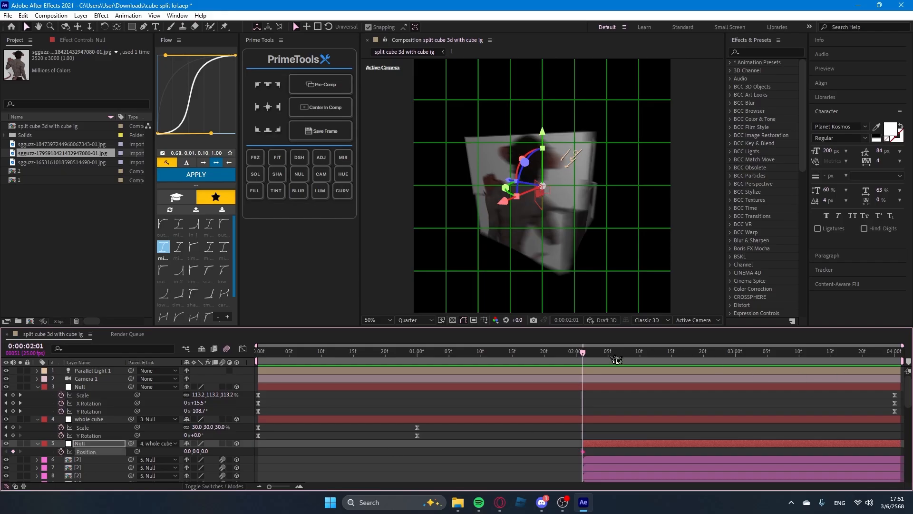
pyautogui.moveTo(617, 360); pyautogui.dragTo(908, 367)
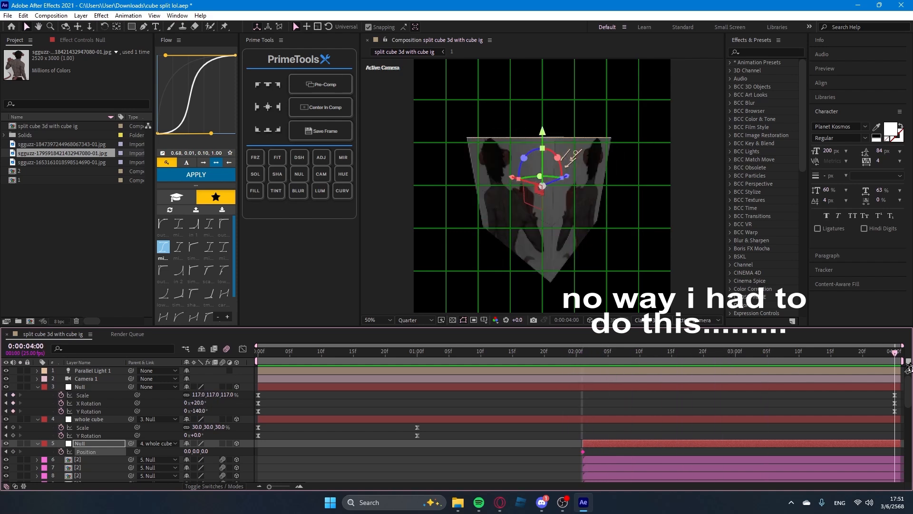
pyautogui.moveTo(197, 452); pyautogui.dragTo(598, 385)
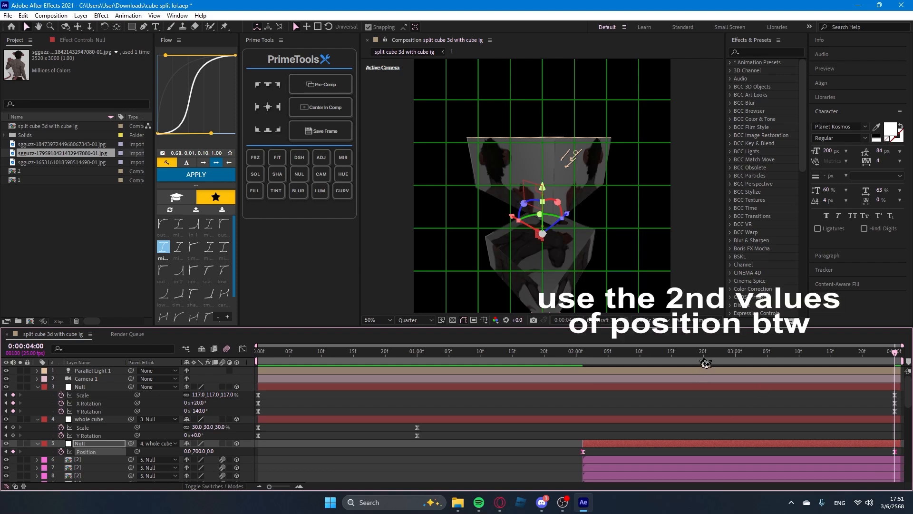
pyautogui.click(583, 352)
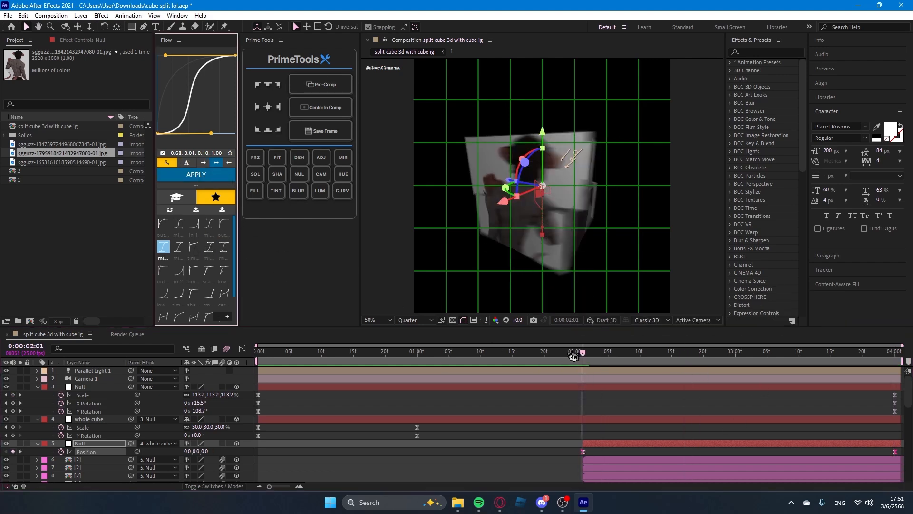
pyautogui.moveTo(582, 353); pyautogui.dragTo(354, 353)
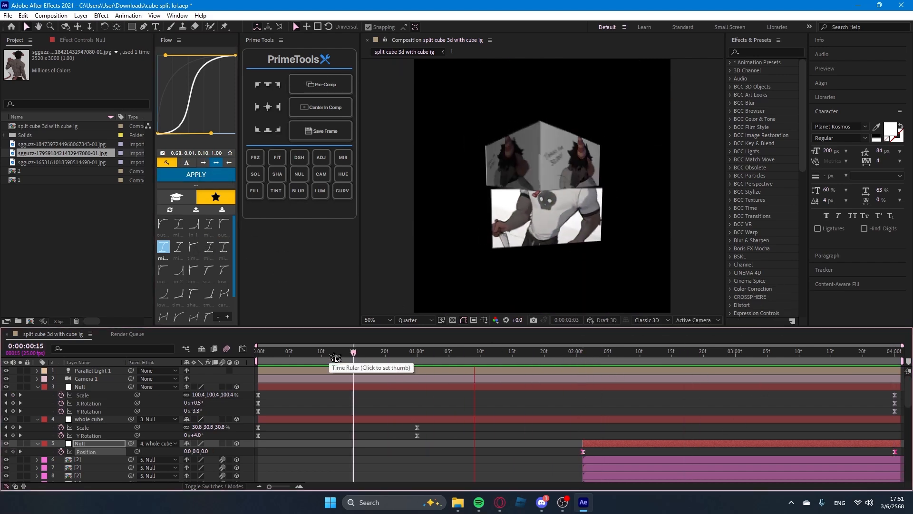
pyautogui.press('space')
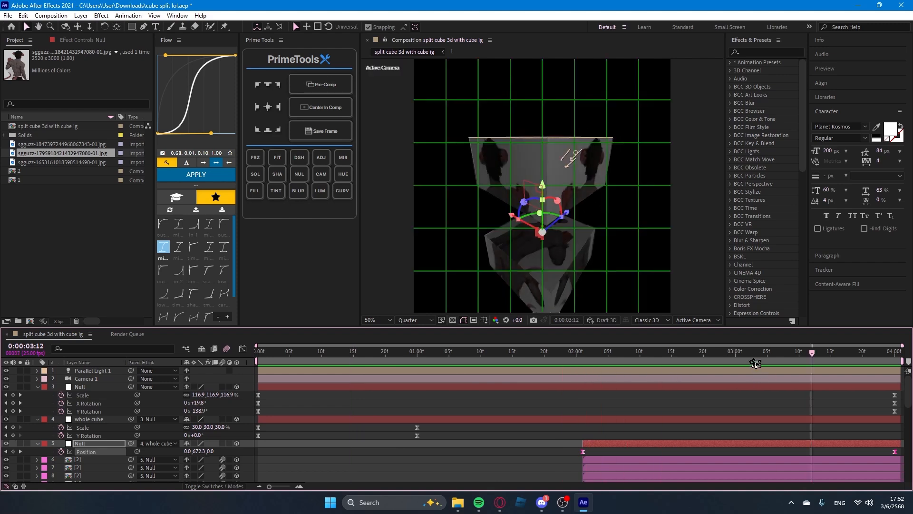
# Keyframe the layer 12 null's Position at 0:00:02:01 and with Y -470 at 0:00:04:00, easing both keyframes with the current curve.
pyautogui.moveTo(753, 355); pyautogui.dragTo(585, 403)
pyautogui.scroll(-4, 616, 400)
pyautogui.click(609, 412)
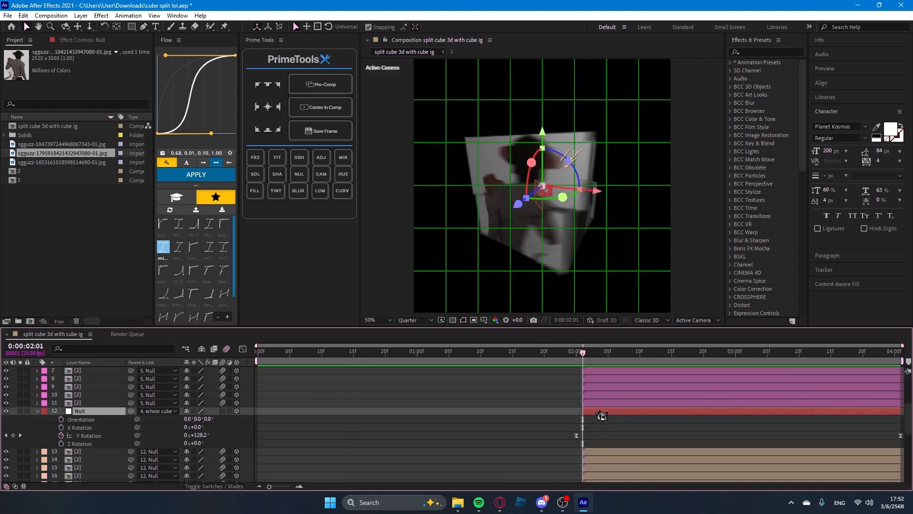
pyautogui.press('p')
pyautogui.click(62, 419)
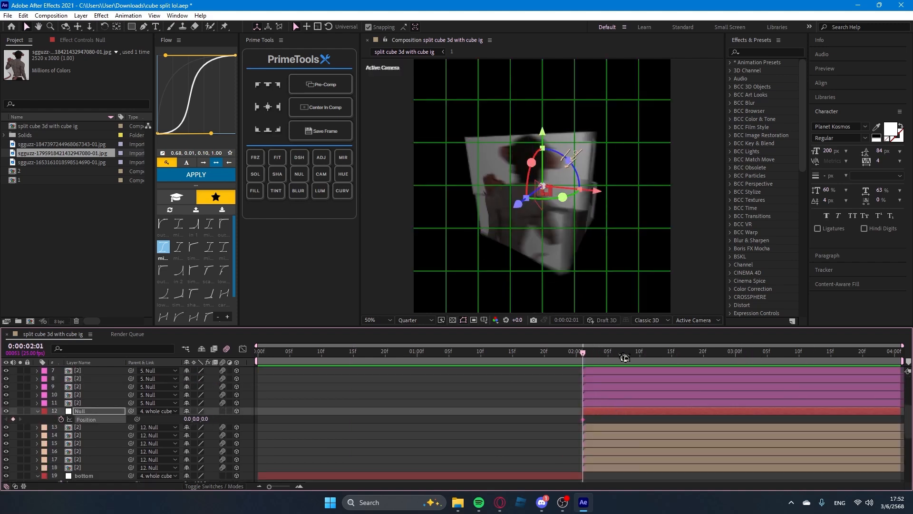
pyautogui.press('End')
pyautogui.moveTo(197, 421); pyautogui.dragTo(38, 421)
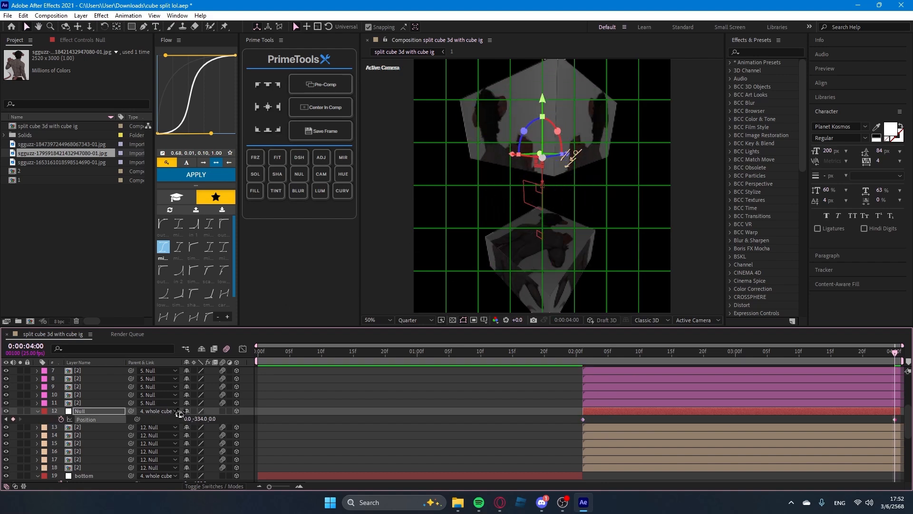
pyautogui.moveTo(210, 422); pyautogui.dragTo(151, 402)
pyautogui.moveTo(565, 421); pyautogui.dragTo(904, 417)
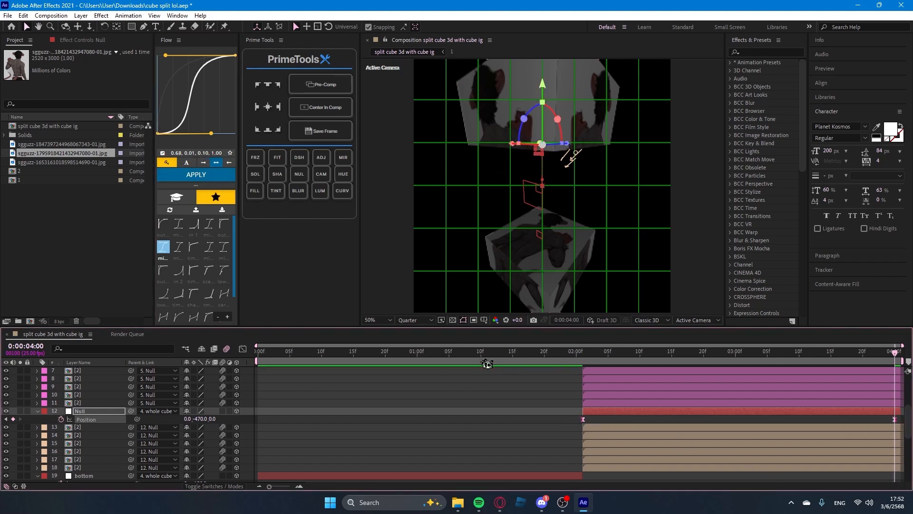
# Preview the upper and lower halves splitting apart from around 0:00:01:22 and save the project.
pyautogui.press('space')
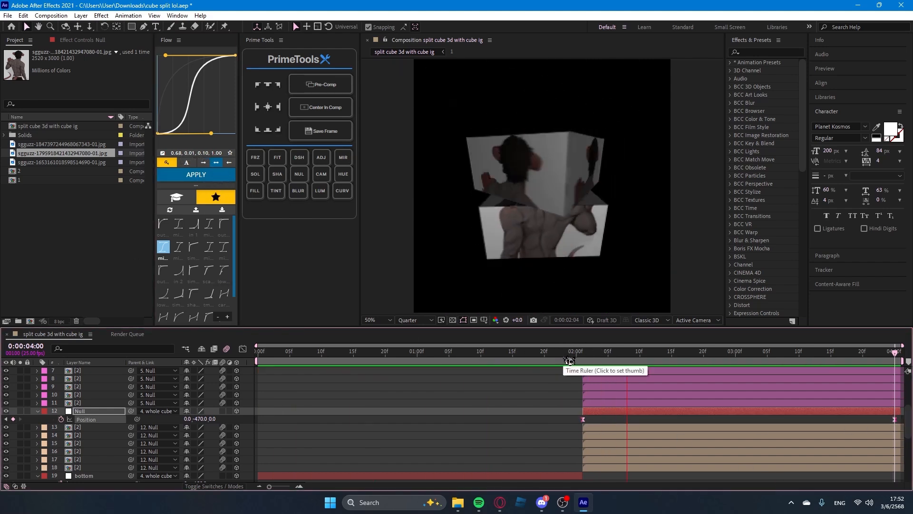
pyautogui.click(560, 361)
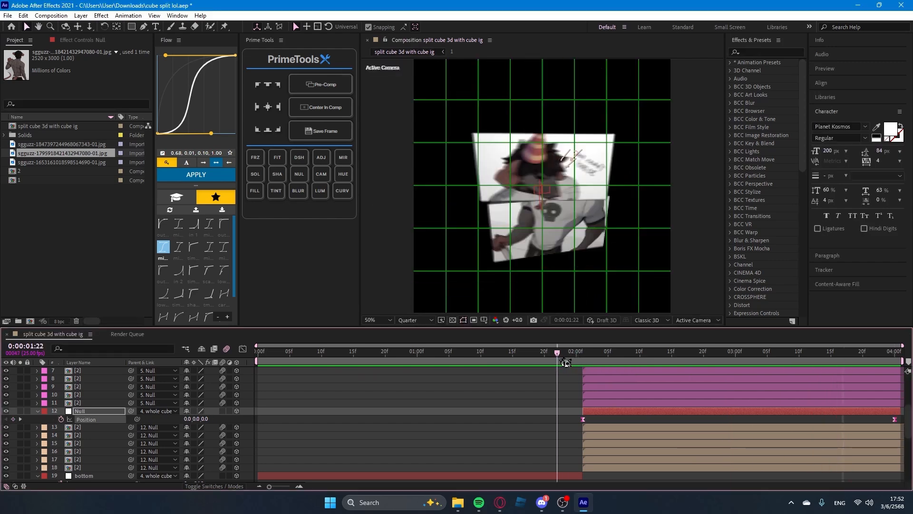
pyautogui.press('space')
pyautogui.hotkey('ctrl', 's')
pyautogui.scroll(4, 595, 391)
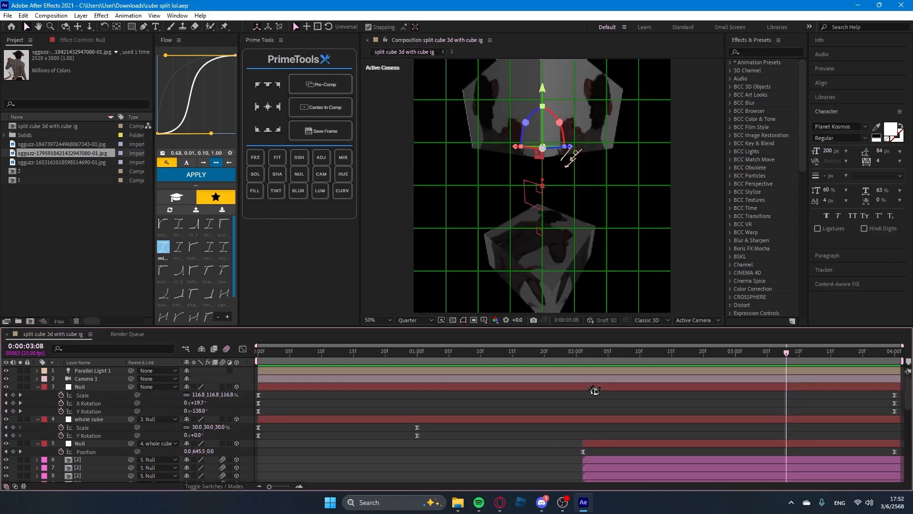
# Place the third image as the topmost layer starting at 0:00:02:01 and set its Scale to 37%.
pyautogui.click(592, 388)
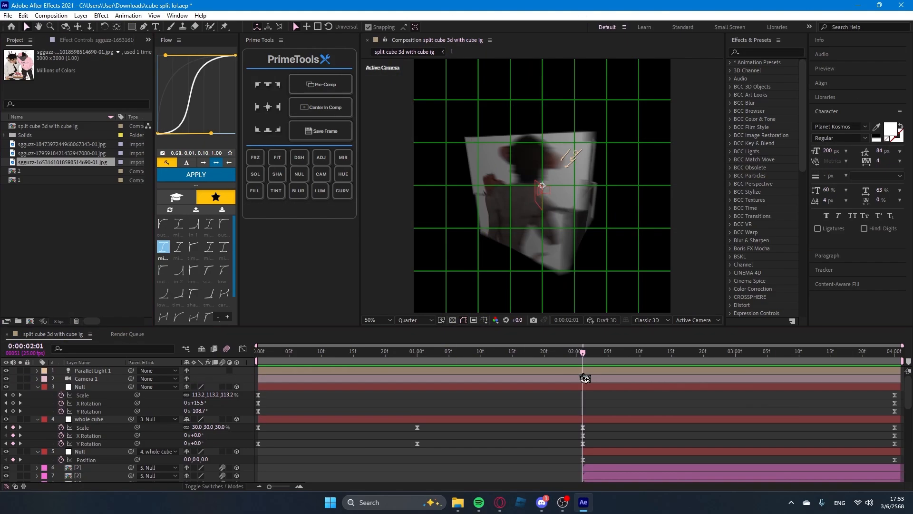
pyautogui.moveTo(584, 377); pyautogui.dragTo(584, 375)
pyautogui.moveTo(87, 379); pyautogui.dragTo(87, 371)
pyautogui.press('s')
pyautogui.moveTo(219, 383); pyautogui.dragTo(192, 385)
# Pre-compose the third image as "3", moving all attributes into the new composition, and enable motion blur and 3D on the resulting layer.
pyautogui.rightClick(651, 381)
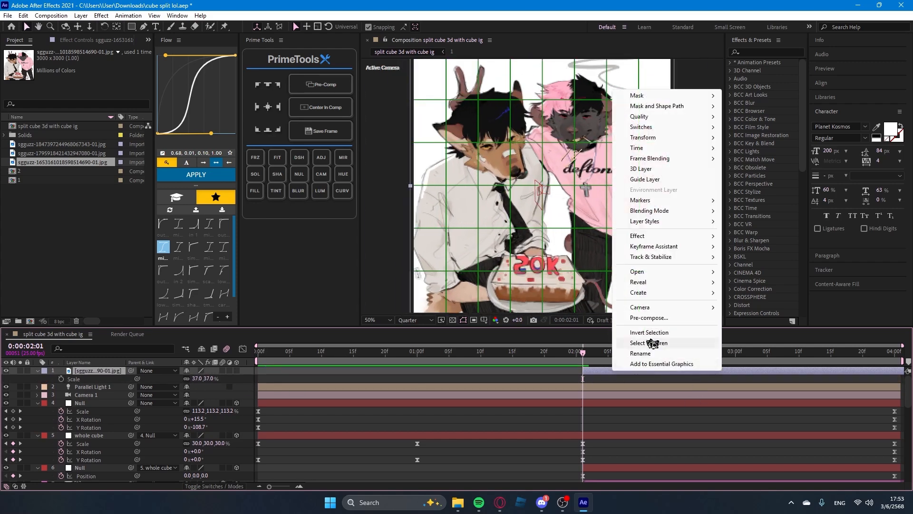
pyautogui.click(652, 317)
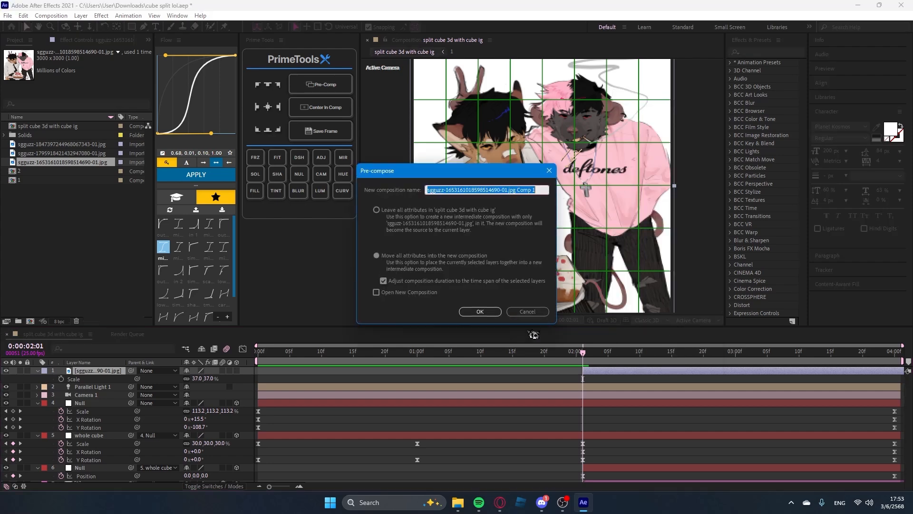
pyautogui.click(481, 312)
pyautogui.moveTo(592, 358)
pyautogui.mouseDown()
pyautogui.moveTo(815, 366)
pyautogui.moveTo(574, 385)
pyautogui.moveTo(666, 378)
pyautogui.moveTo(602, 361)
pyautogui.mouseUp()
pyautogui.click(222, 370)
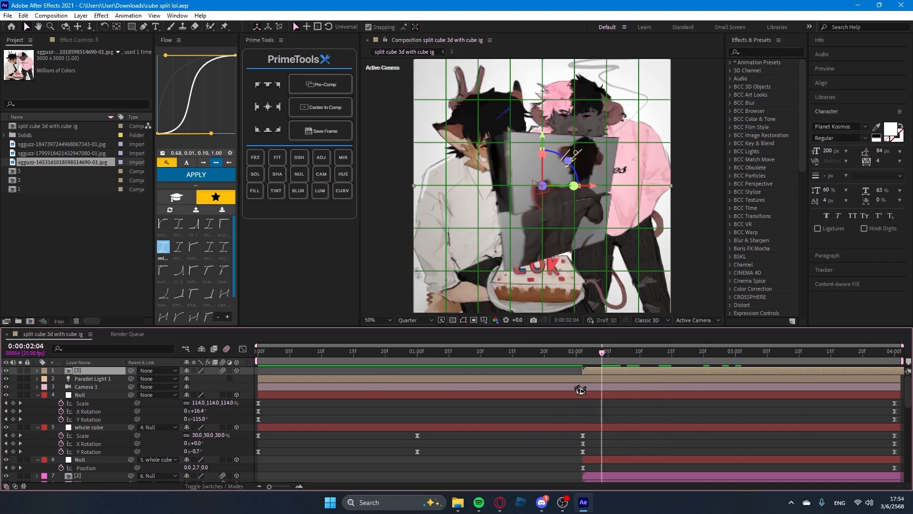
# Collapse the properties of all layers and hide every layer except the [3] precomp.
pyautogui.click(504, 410)
pyautogui.press('u')
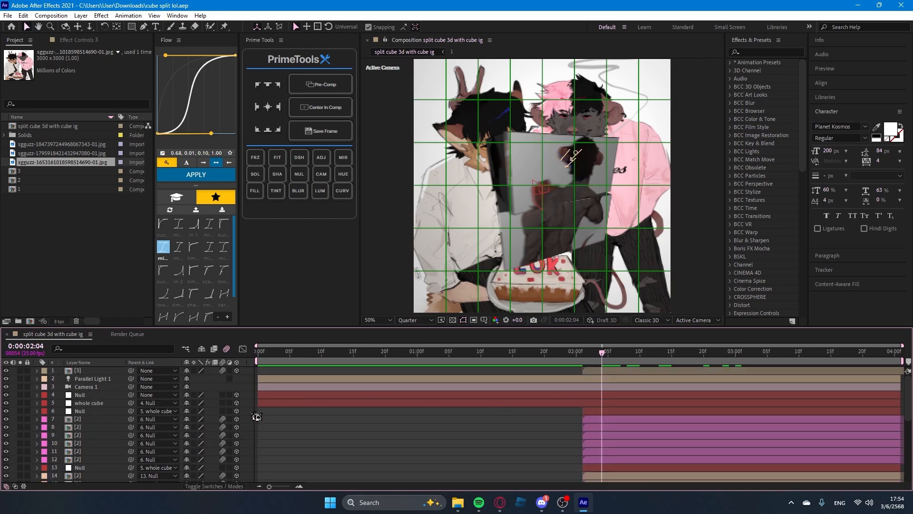
pyautogui.moveTo(245, 381); pyautogui.dragTo(355, 498)
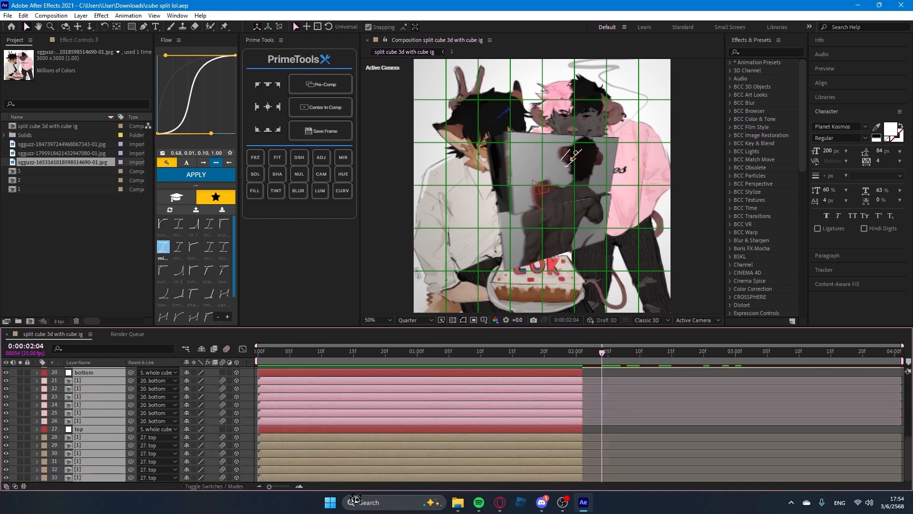
pyautogui.click(7, 477)
pyautogui.scroll(6, 520, 455)
pyautogui.click(520, 453)
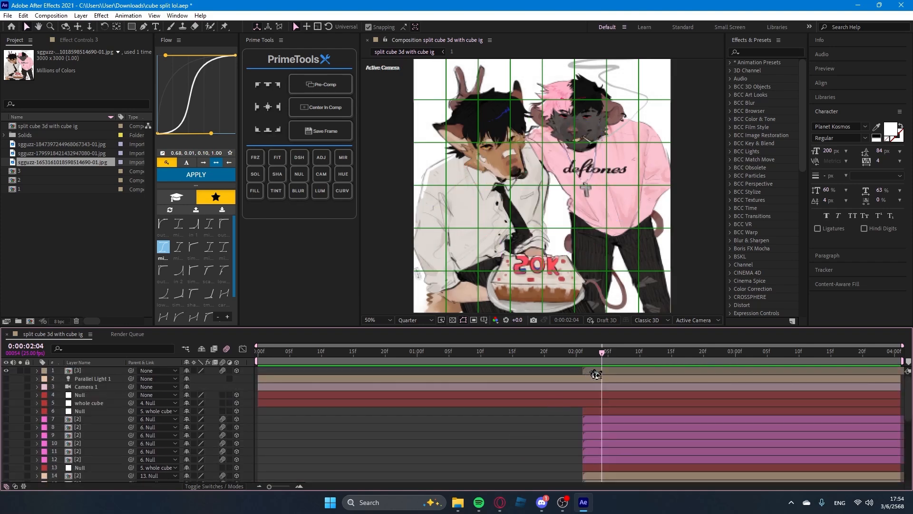
# Duplicate the [3] layer five times and select the three topmost copies.
pyautogui.click(593, 371)
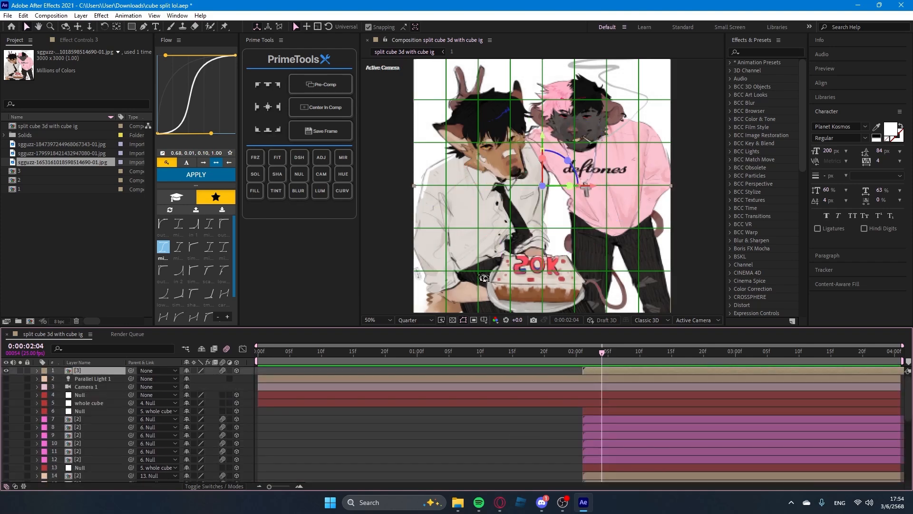
pyautogui.hotkey('ctrl', 'd')
pyautogui.hotkey('ctrl', 'd')
pyautogui.hotkey('ctrl', 'd')
pyautogui.hotkey('ctrl', 'd')
pyautogui.hotkey('ctrl', 'd')
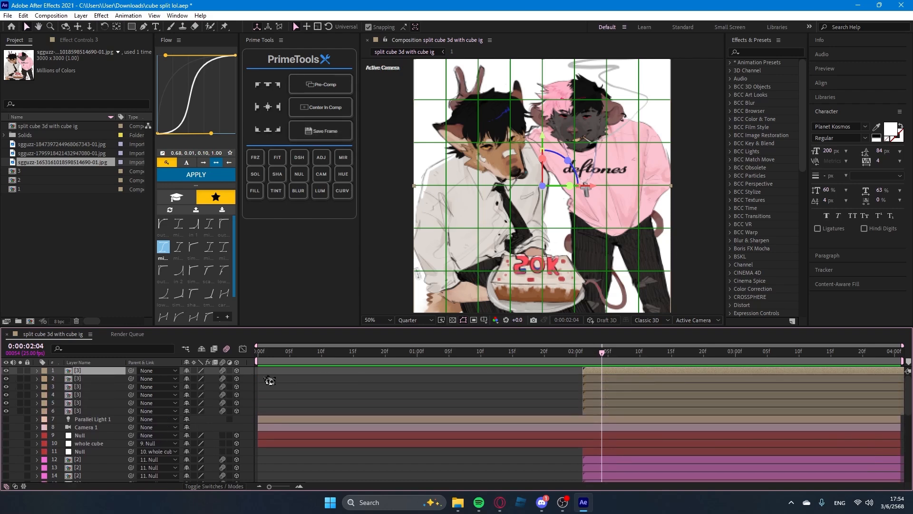
pyautogui.moveTo(255, 376); pyautogui.dragTo(263, 393)
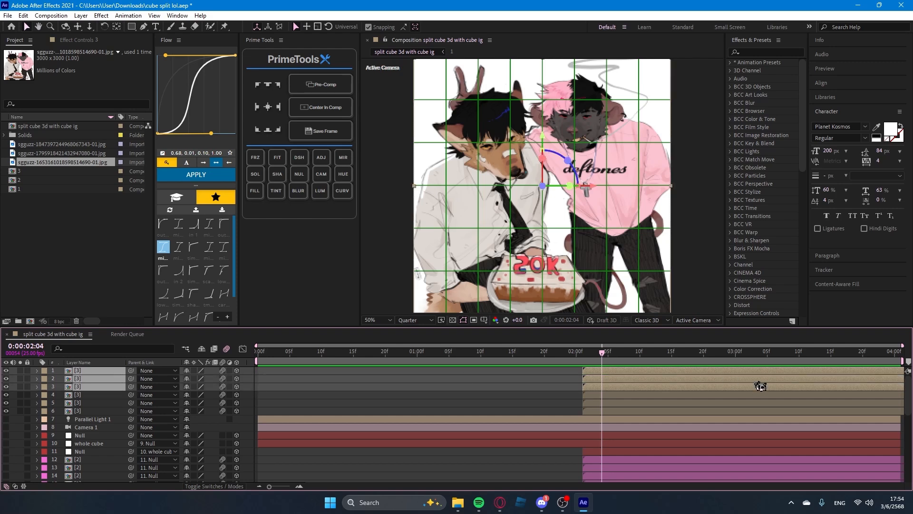
# Set the Z Anchor Point of the three topmost [3] layers to 540.
pyautogui.click(623, 355)
pyautogui.press('a')
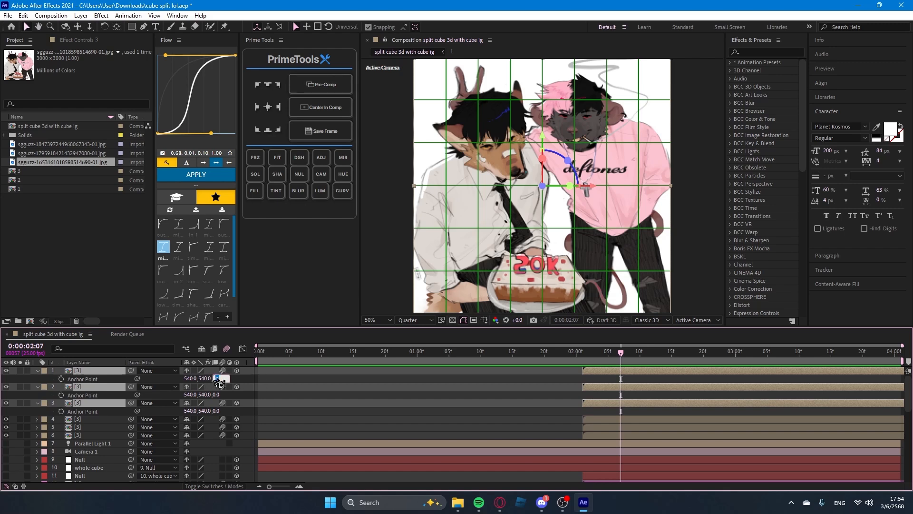
pyautogui.press('Return')
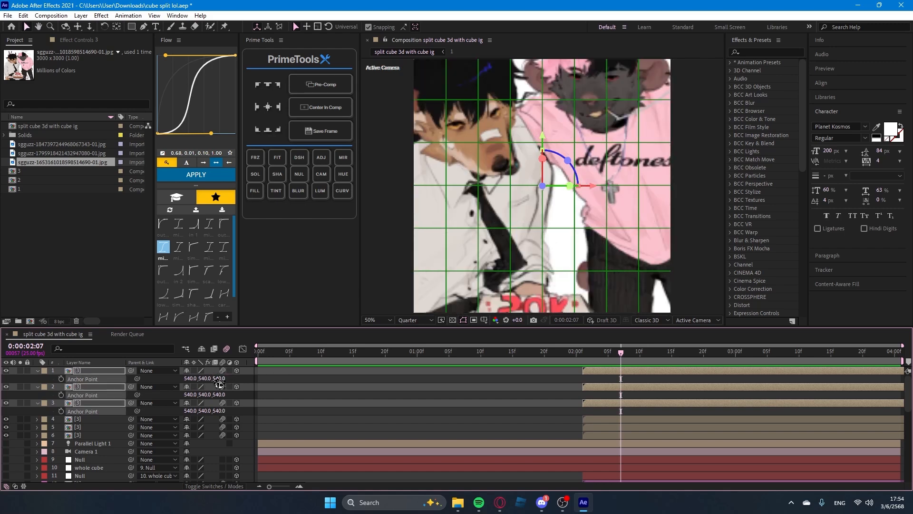
# Set the Z Anchor Point of the fourth and fifth [3] layers to -540 and check the faces from Custom View 1.
pyautogui.moveTo(251, 420); pyautogui.dragTo(262, 436)
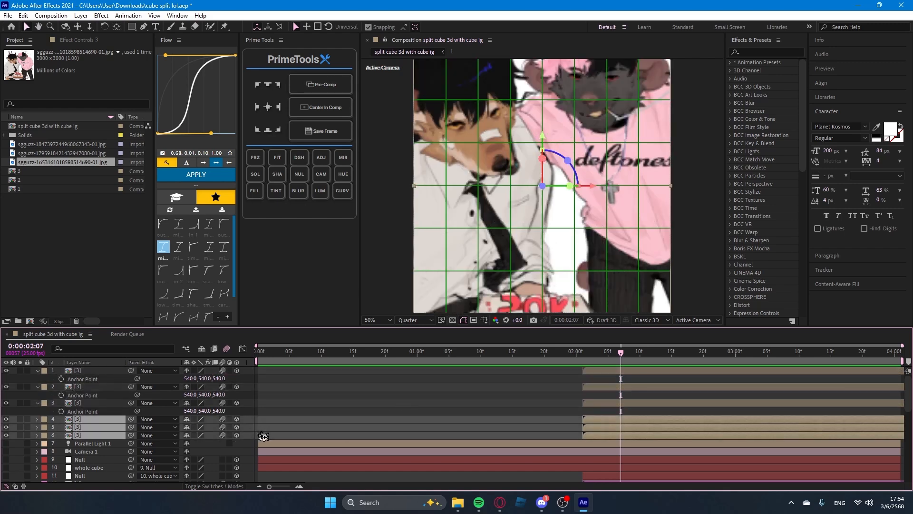
pyautogui.press('a')
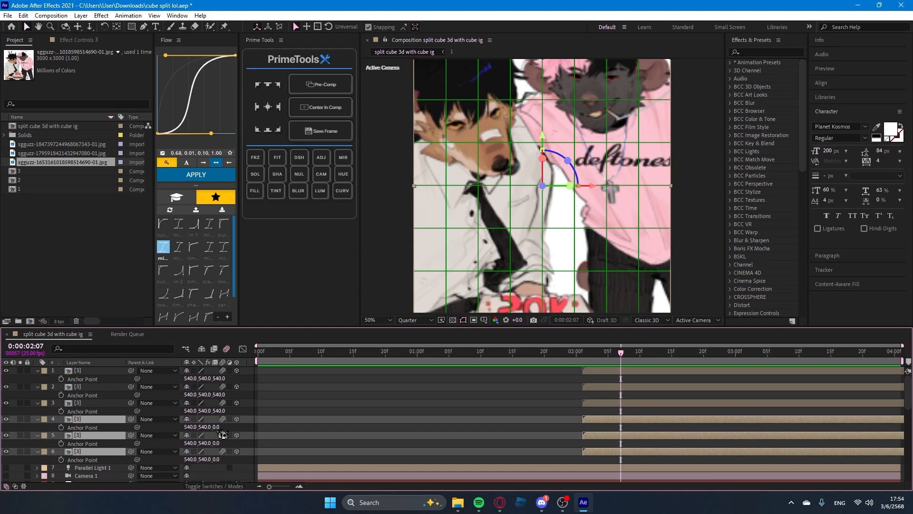
pyautogui.click(270, 432)
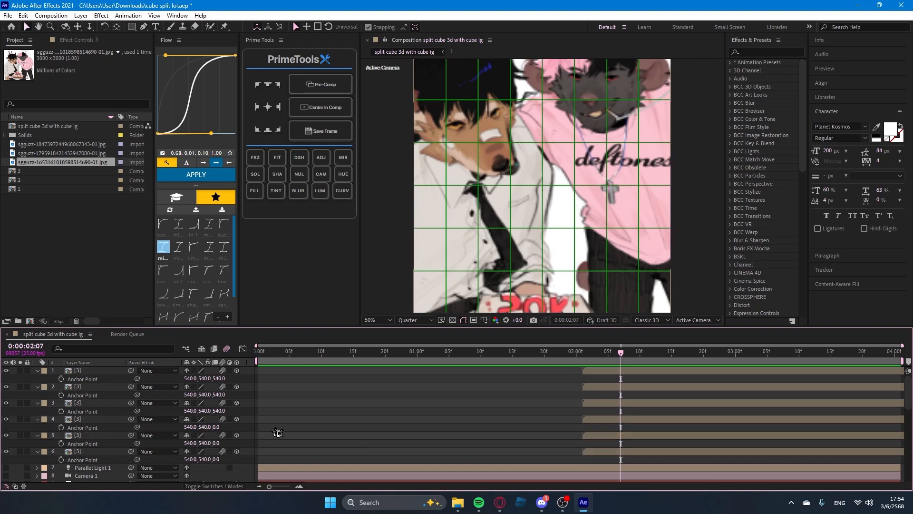
pyautogui.moveTo(274, 418); pyautogui.dragTo(232, 451)
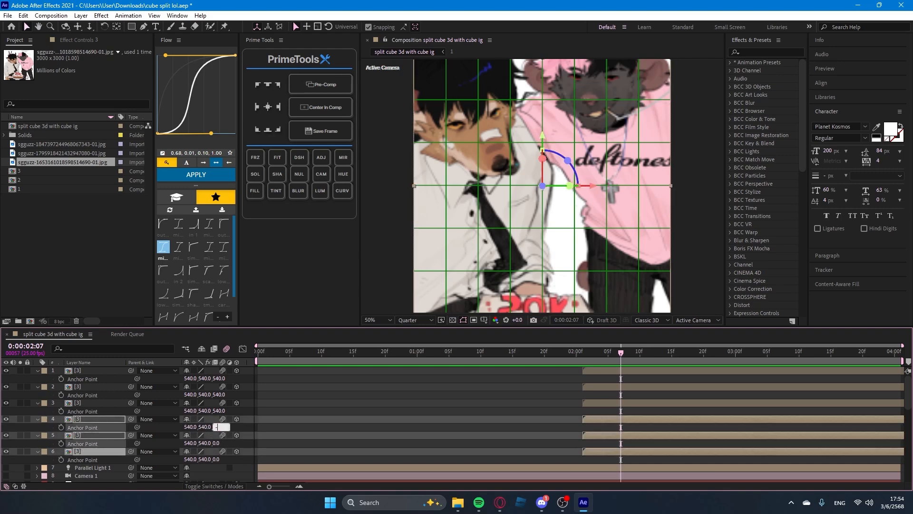
pyautogui.press('Return')
pyautogui.click(697, 320)
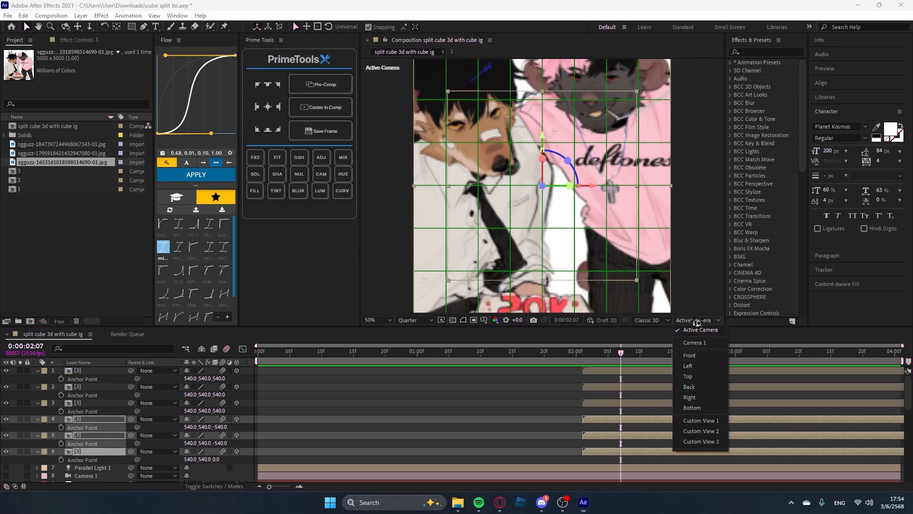
pyautogui.click(714, 430)
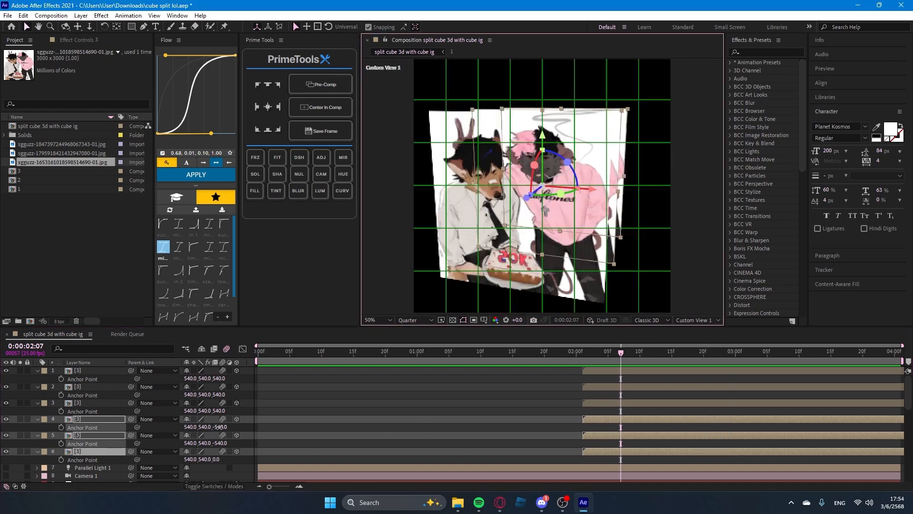
pyautogui.click(699, 319)
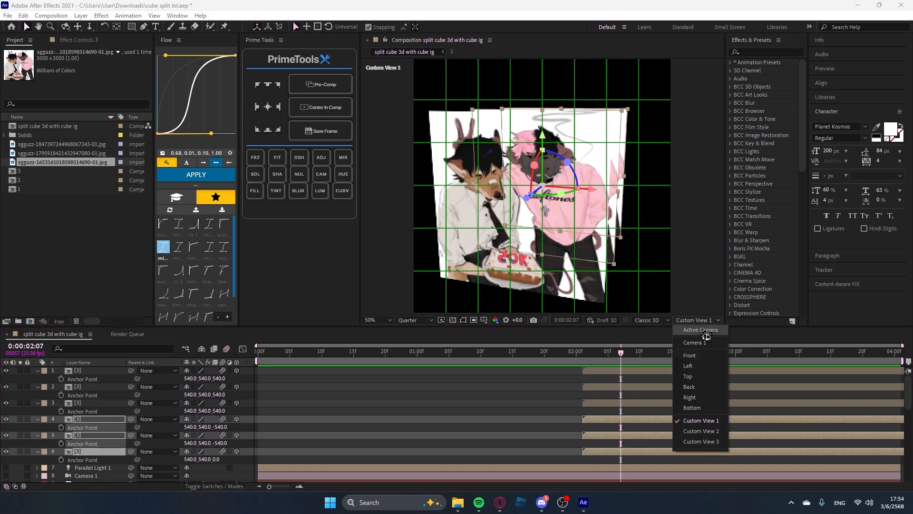
pyautogui.click(701, 330)
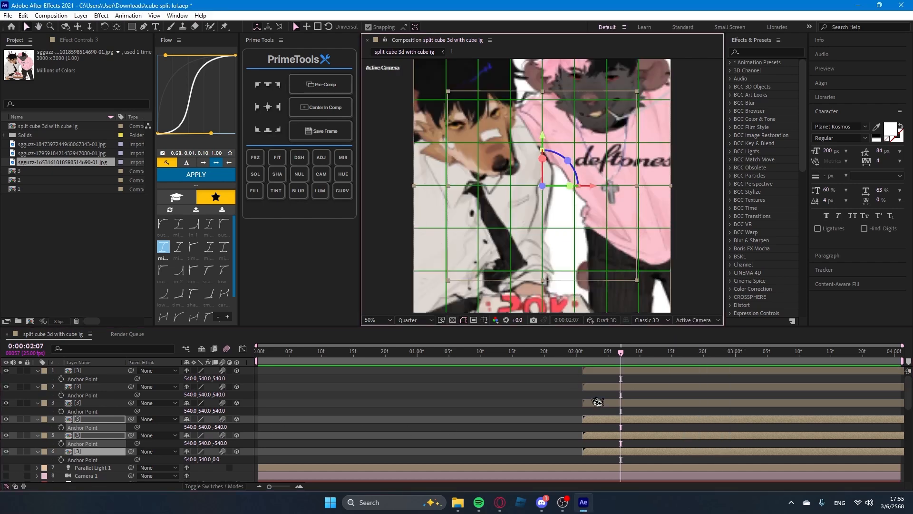
# Set the X Rotation of the second [3] layer to 90°.
pyautogui.click(643, 388)
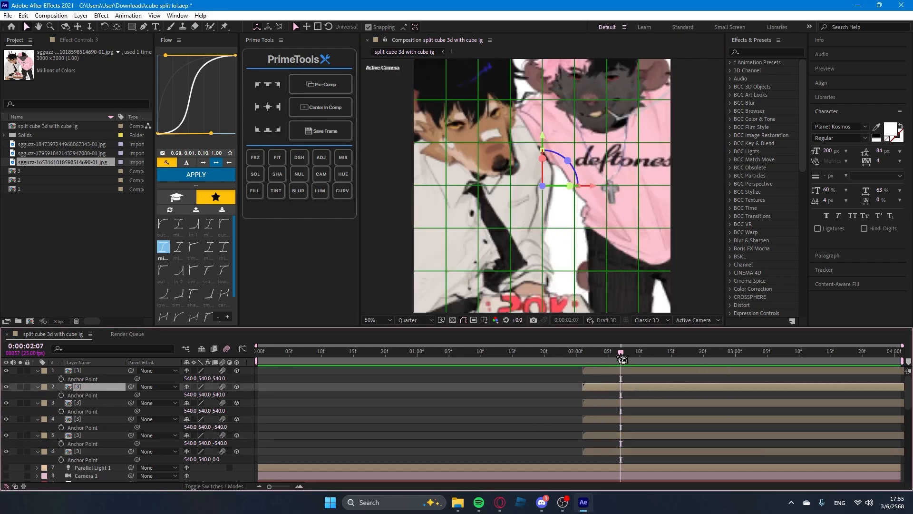
pyautogui.press('r')
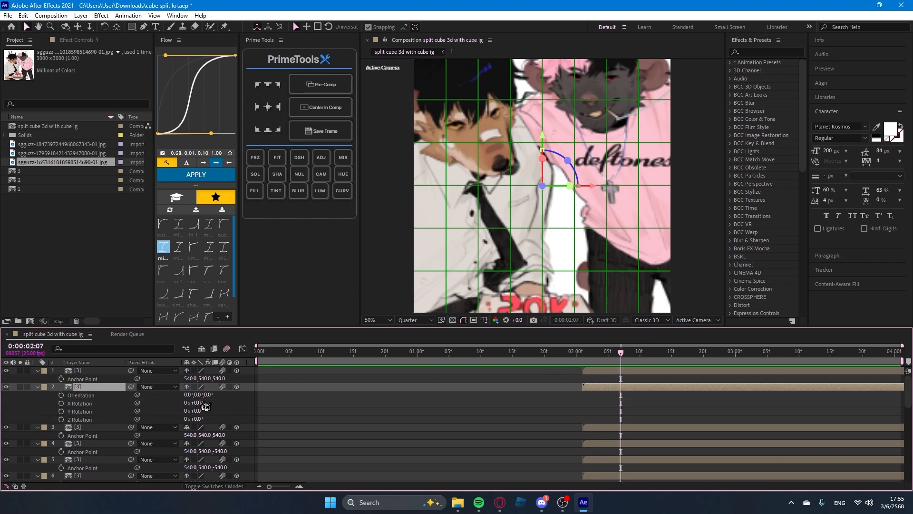
pyautogui.write('90')
pyautogui.press('Return')
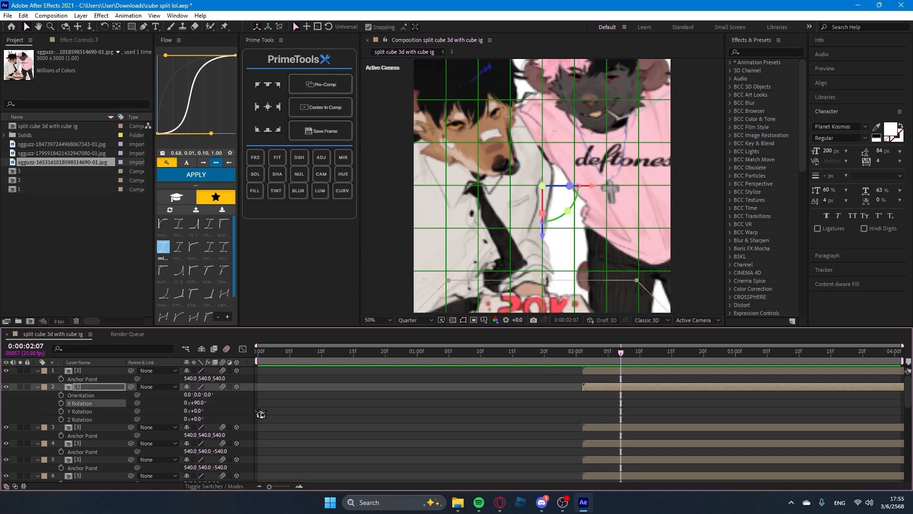
pyautogui.click(499, 417)
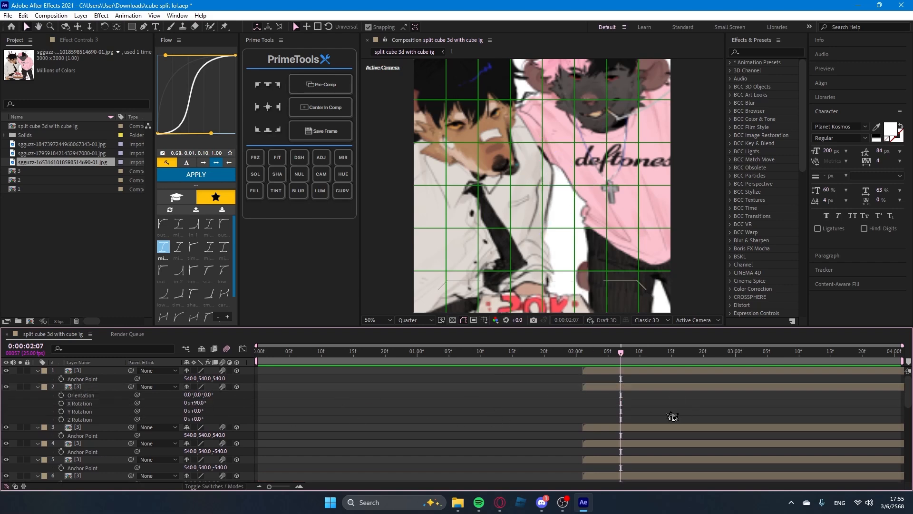
# Set the Y Rotation of the third [3] layer to 90°.
pyautogui.click(604, 430)
pyautogui.press('r')
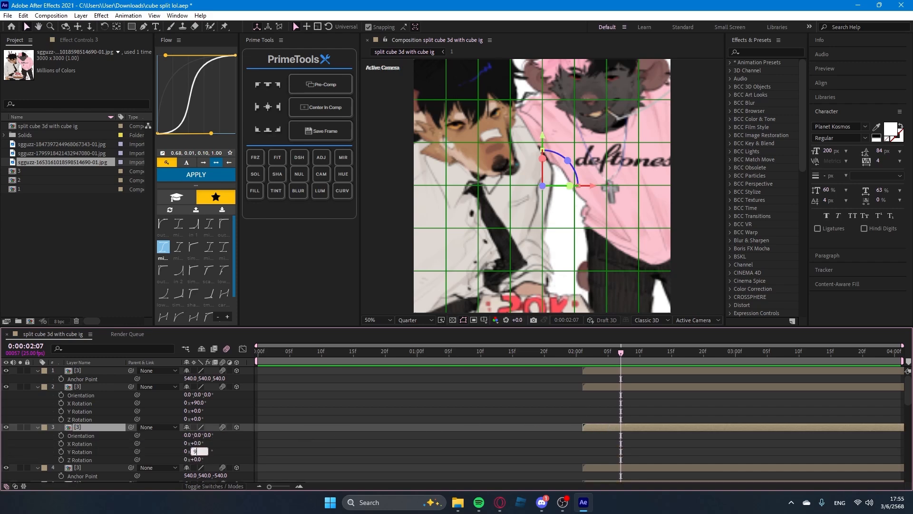
pyautogui.write('0')
pyautogui.press('Return')
pyautogui.click(434, 412)
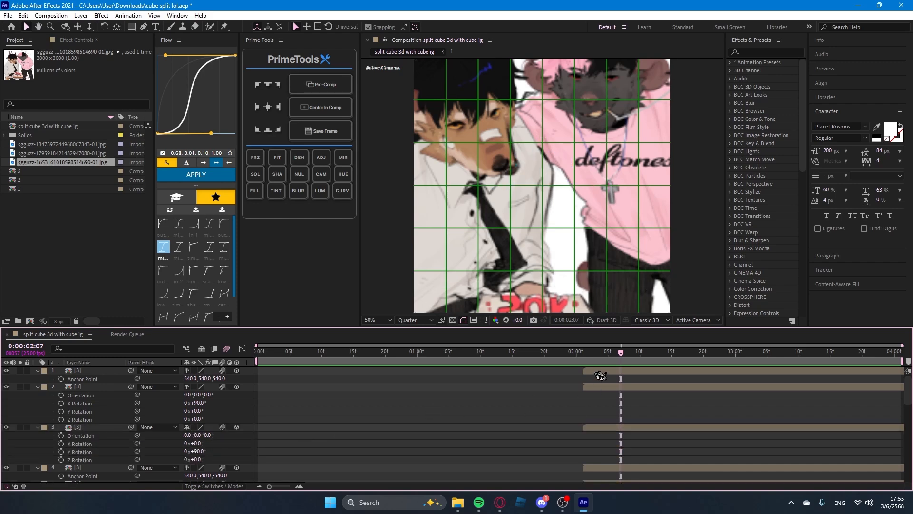
# Set the X Rotation of the fifth [3] layer to 90°.
pyautogui.click(601, 376)
pyautogui.scroll(-2, 608, 370)
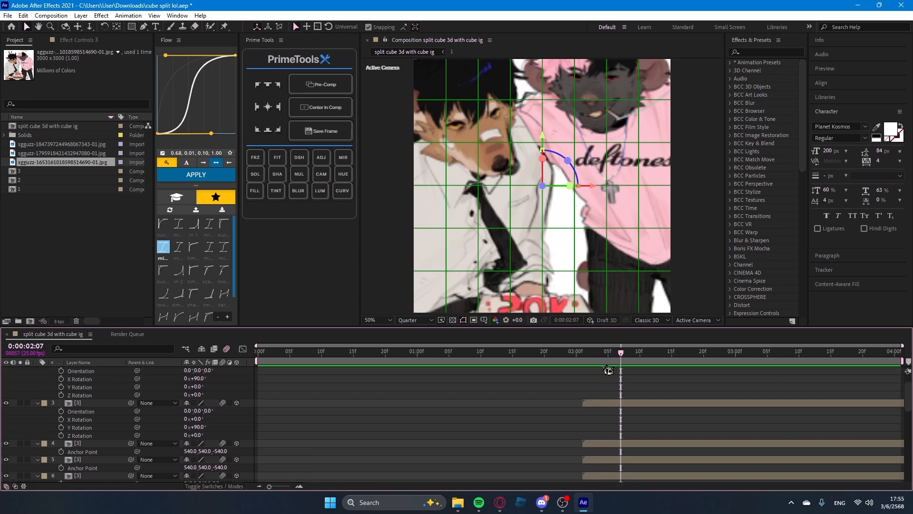
pyautogui.click(615, 444)
pyautogui.scroll(1, 604, 428)
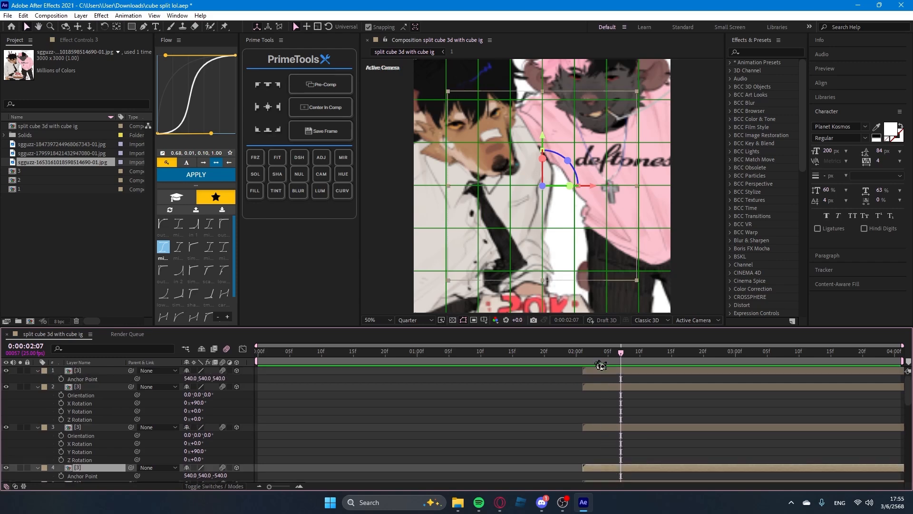
pyautogui.click(592, 372)
pyautogui.scroll(-1, 595, 380)
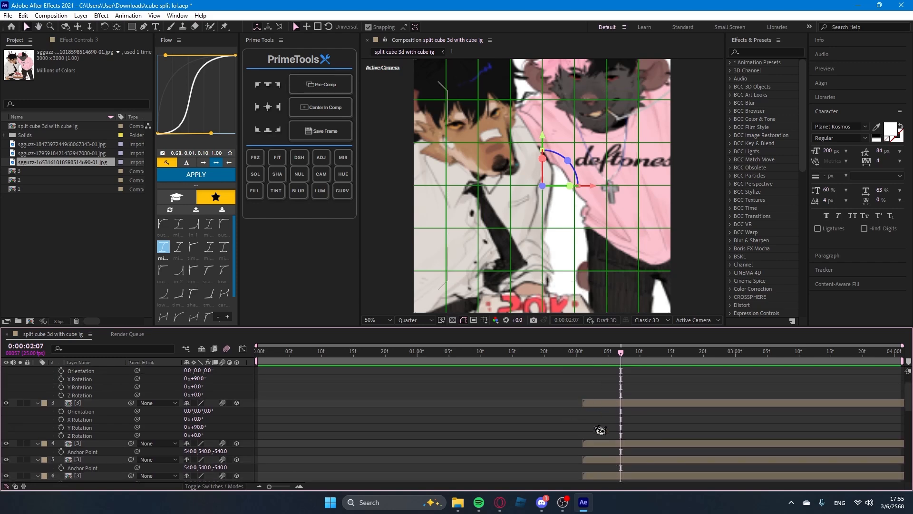
pyautogui.click(602, 460)
pyautogui.press('r')
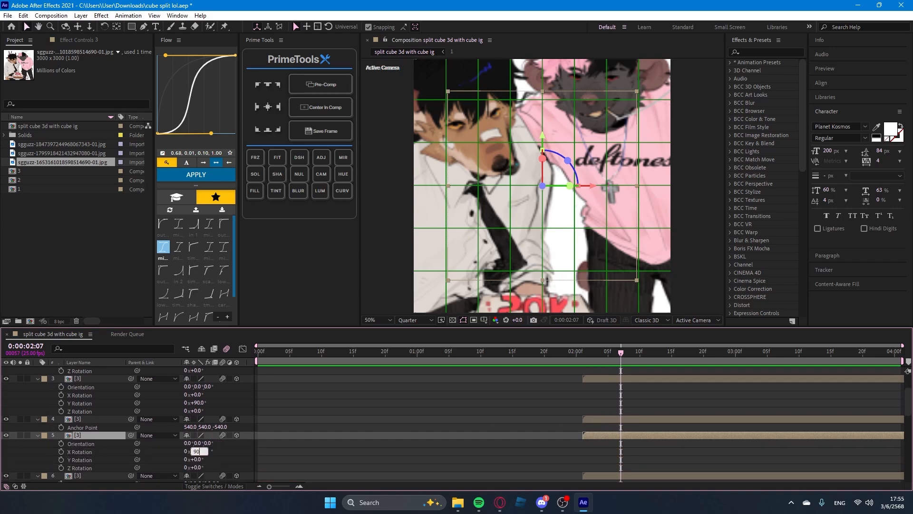
pyautogui.press('Return')
pyautogui.scroll(-1, 527, 453)
# Set the Y Rotation of the sixth [3] layer to 90°.
pyautogui.click(617, 452)
pyautogui.press('r')
pyautogui.scroll(-1, 203, 474)
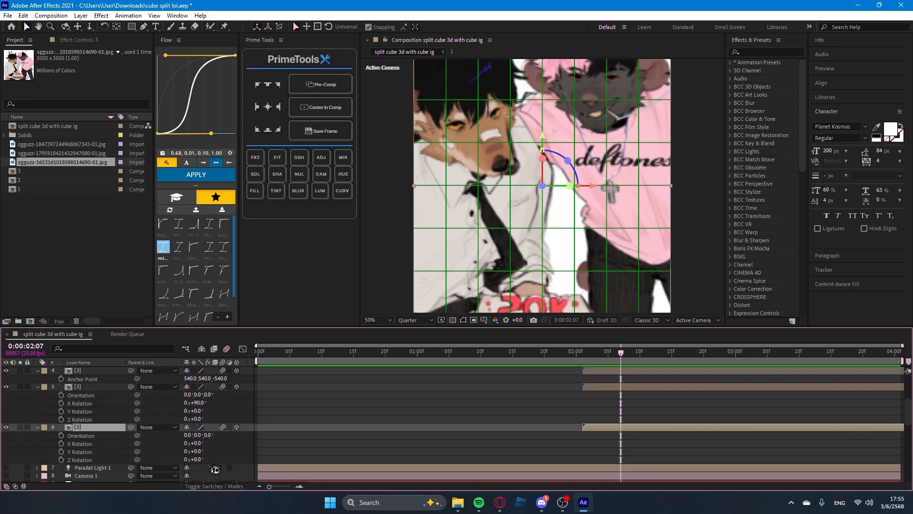
pyautogui.press('Return')
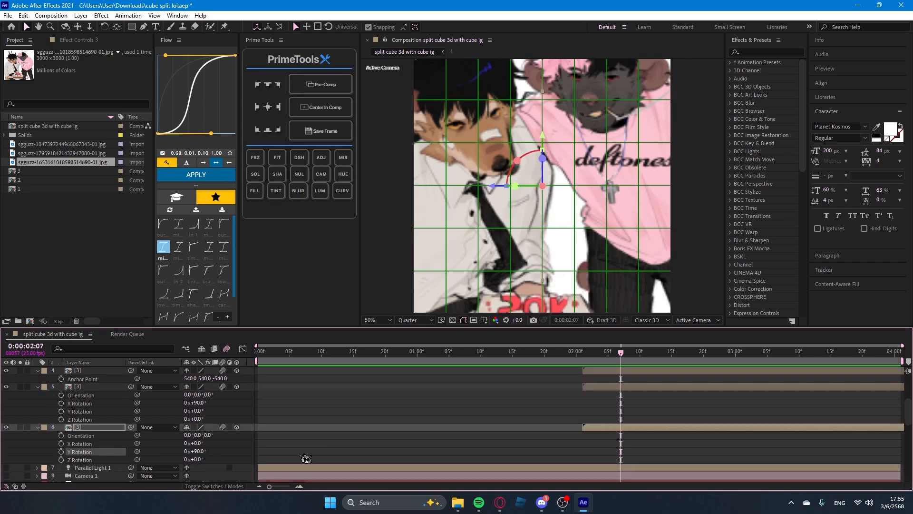
# Go to 0:00:02:01 and examine the [3] cube from different angles in Custom View 1 for missing or misplaced faces.
pyautogui.moveTo(621, 353); pyautogui.dragTo(587, 362)
pyautogui.click(697, 320)
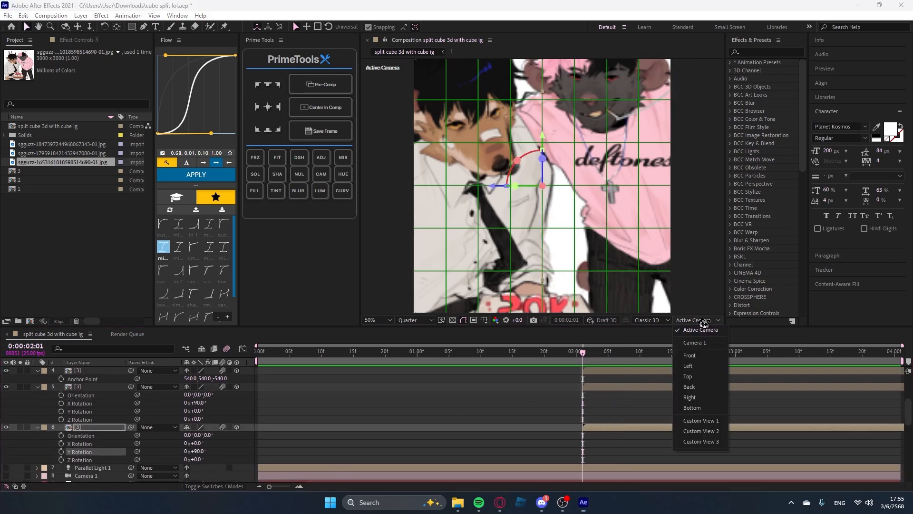
pyautogui.click(692, 426)
pyautogui.scroll(1, 526, 401)
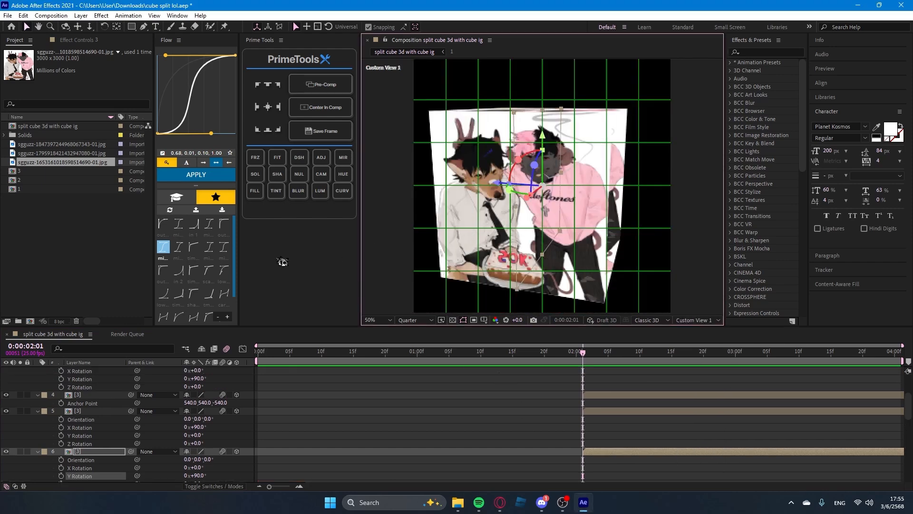
pyautogui.click(65, 27)
pyautogui.moveTo(577, 179); pyautogui.dragTo(524, 186)
pyautogui.click(27, 27)
pyautogui.scroll(-2, 607, 398)
pyautogui.scroll(1, 612, 408)
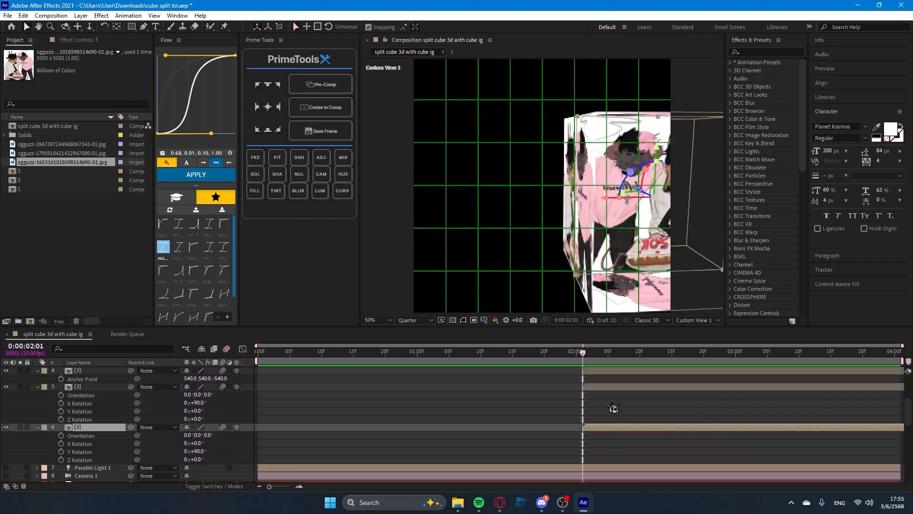
# Set the Z Anchor Point of the sixth [3] layer to -540.
pyautogui.click(608, 387)
pyautogui.scroll(1, 607, 396)
pyautogui.click(607, 452)
pyautogui.scroll(-3, 541, 421)
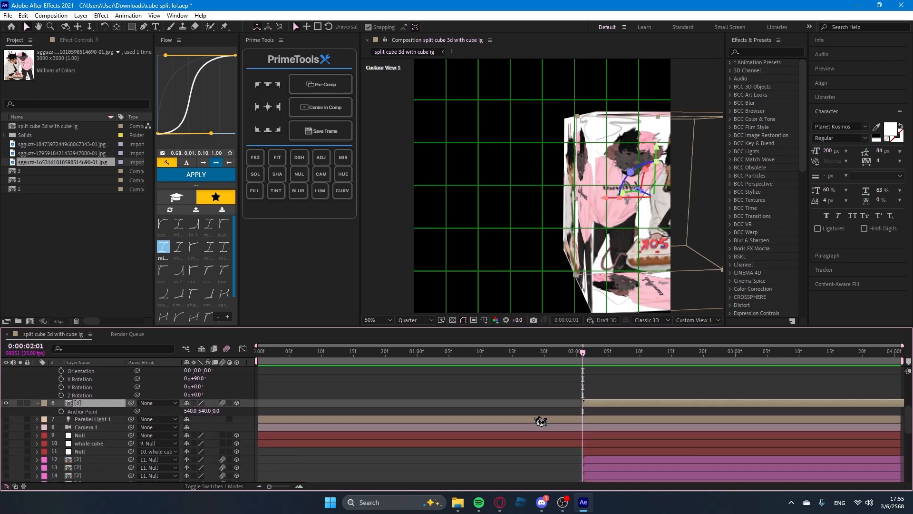
pyautogui.write('-540')
pyautogui.press('Return')
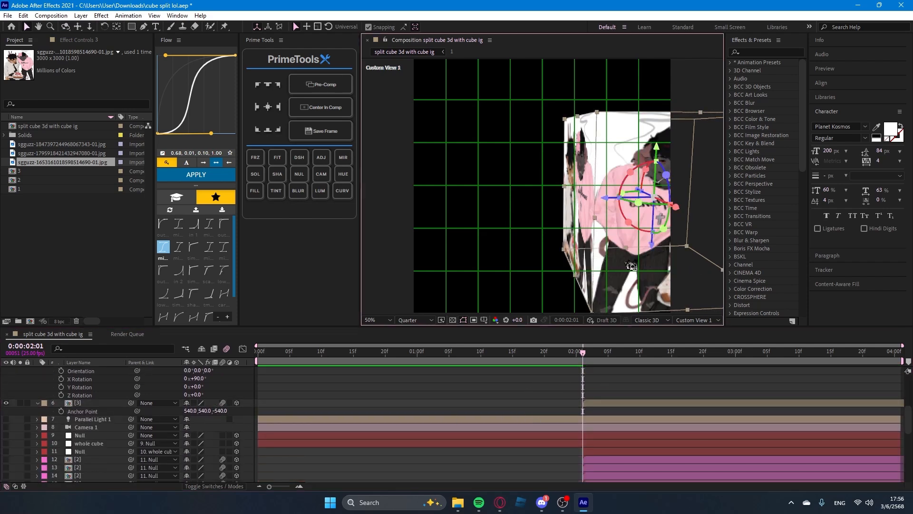
# Show only the keyframed properties of all layers and return the composition view to Active Camera.
pyautogui.click(618, 386)
pyautogui.scroll(5, 571, 400)
pyautogui.press('u')
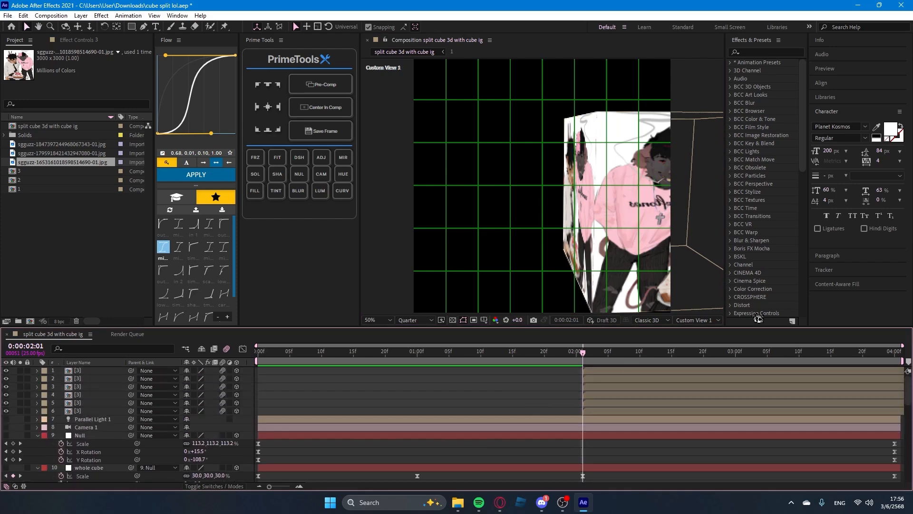
pyautogui.click(697, 320)
pyautogui.click(699, 336)
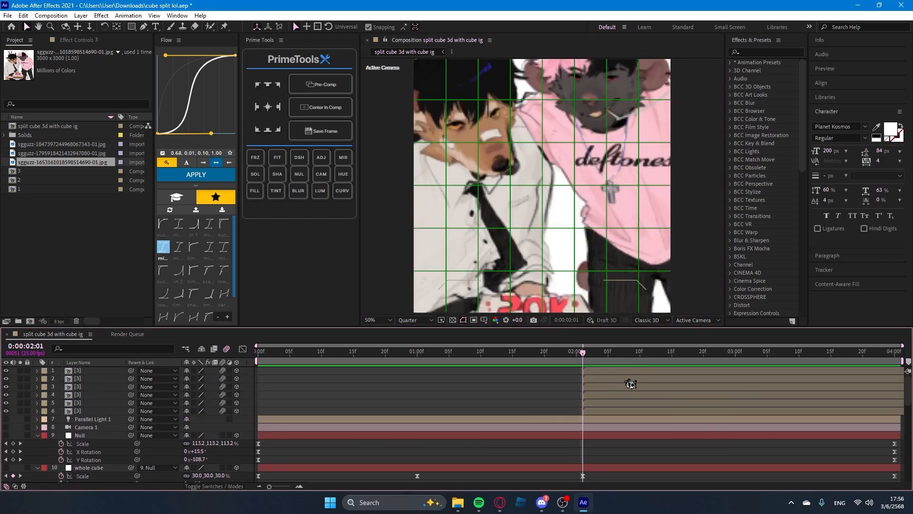
# Give the six [3] layers the Orange label and move them directly below the whole cube null.
pyautogui.moveTo(247, 372); pyautogui.dragTo(259, 415)
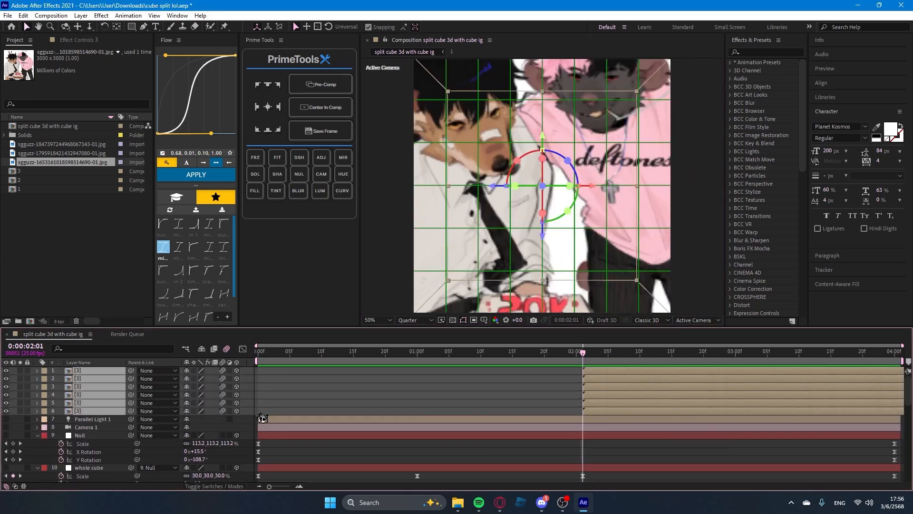
pyautogui.click(49, 399)
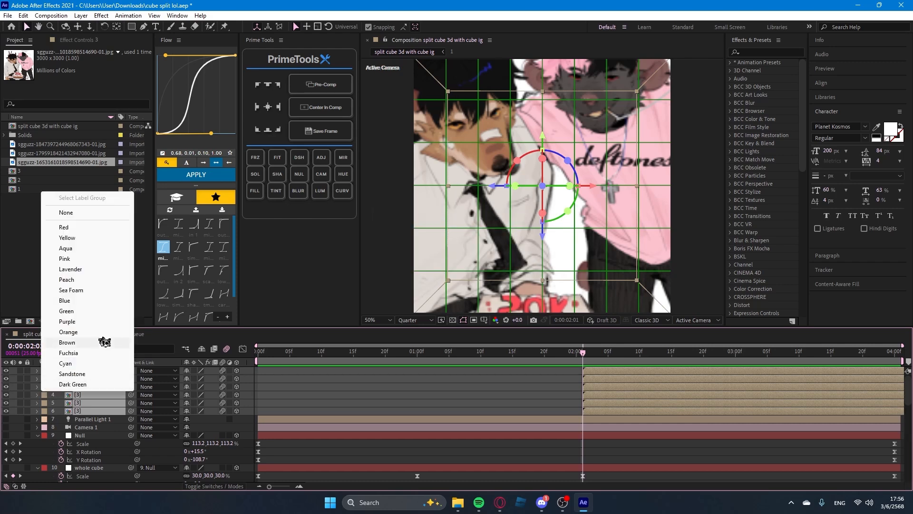
pyautogui.click(104, 342)
pyautogui.moveTo(101, 410); pyautogui.dragTo(104, 472)
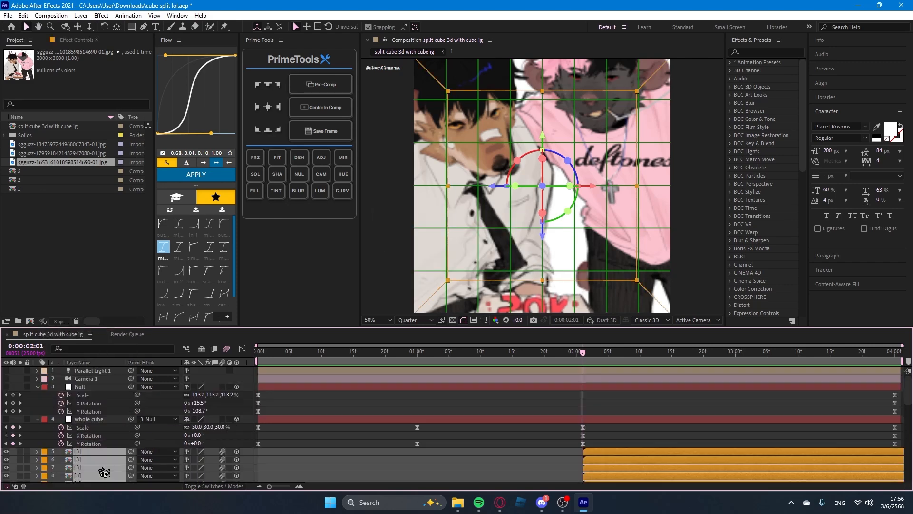
pyautogui.scroll(-1, 104, 472)
pyautogui.scroll(1, 241, 422)
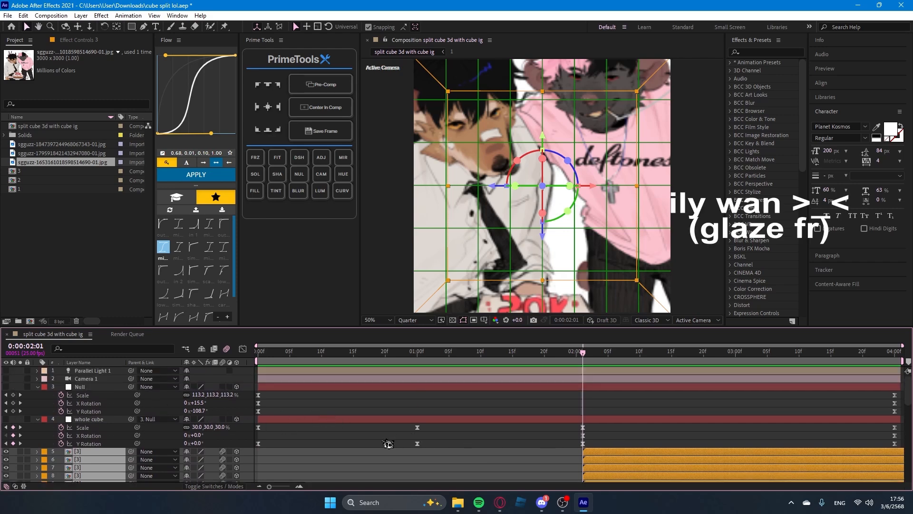
# Make all hidden cube layers from the six [3] layers down to the [1] layers visible in the composition.
pyautogui.click(625, 434)
pyautogui.scroll(-5, 625, 435)
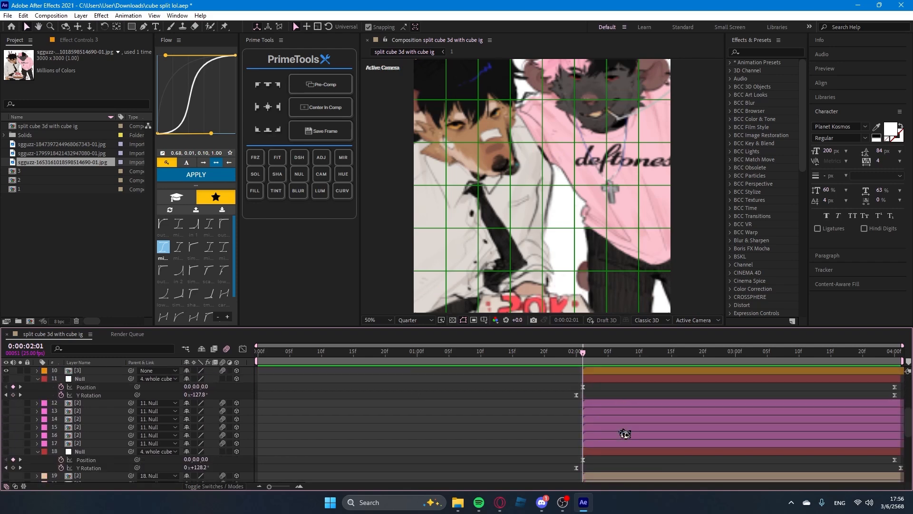
pyautogui.click(619, 380)
pyautogui.scroll(-5, 618, 383)
pyautogui.hotkey('ctrl', 'a')
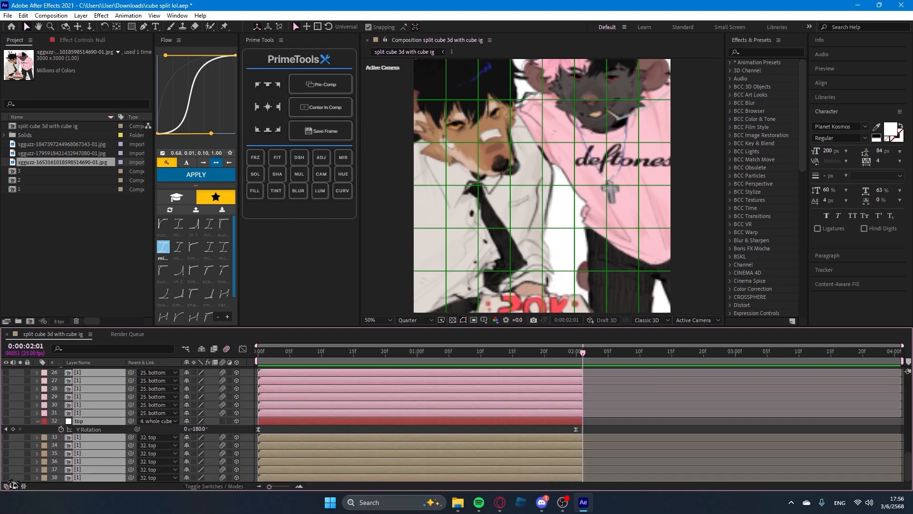
pyautogui.scroll(5, 547, 452)
pyautogui.click(540, 439)
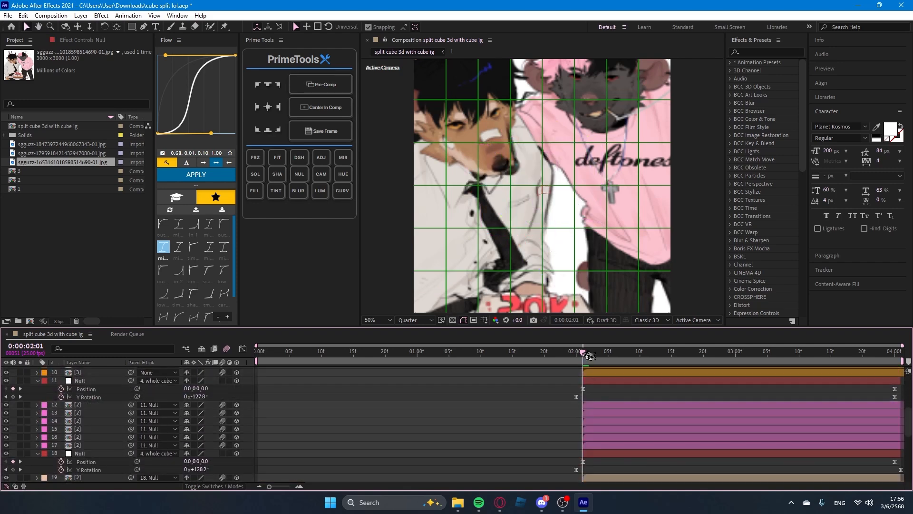
# Add a null above the six [3] layers, parent those layers to it, and parent that null to whole cube.
pyautogui.moveTo(585, 354); pyautogui.dragTo(762, 375)
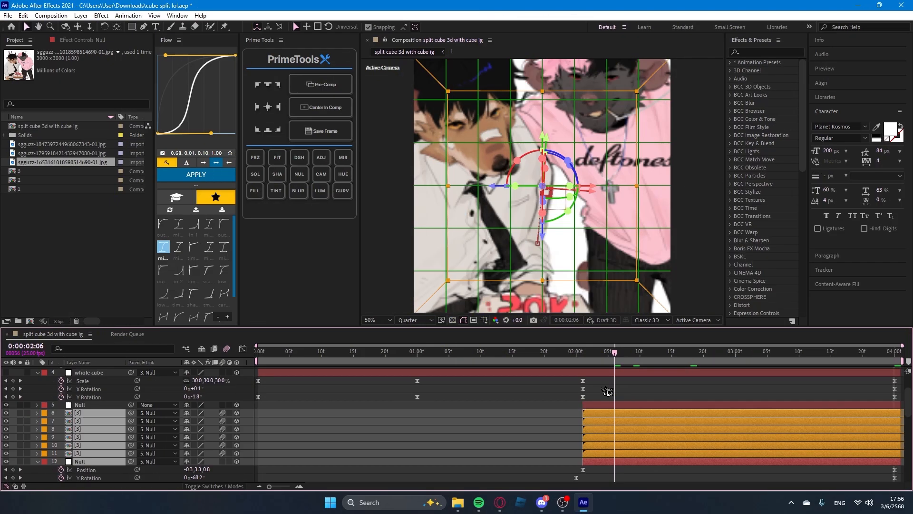
pyautogui.moveTo(603, 390); pyautogui.dragTo(774, 390)
pyautogui.click(700, 406)
pyautogui.scroll(1, 304, 428)
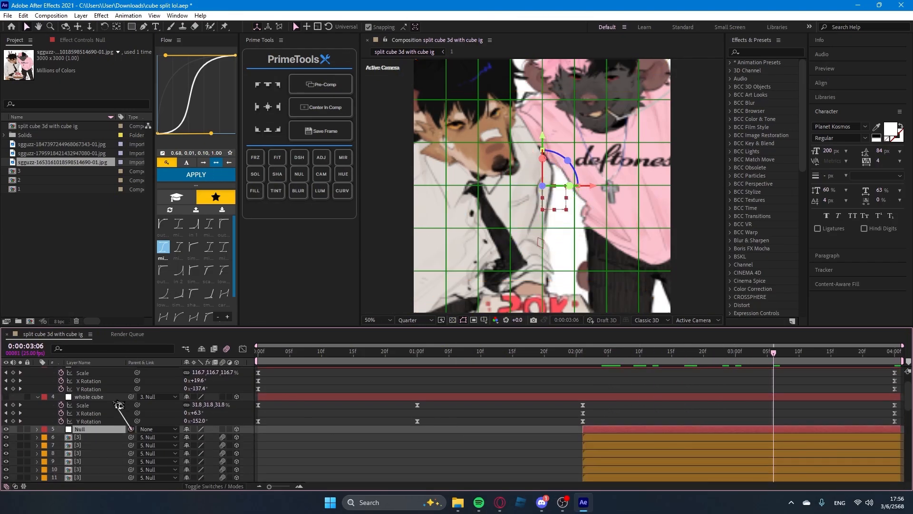
pyautogui.moveTo(119, 405); pyautogui.dragTo(90, 397)
# Scale the [3] cube's null down to about 80.6% while viewing 0:00:02:19.
pyautogui.moveTo(773, 353); pyautogui.dragTo(697, 404)
pyautogui.scroll(1, 692, 423)
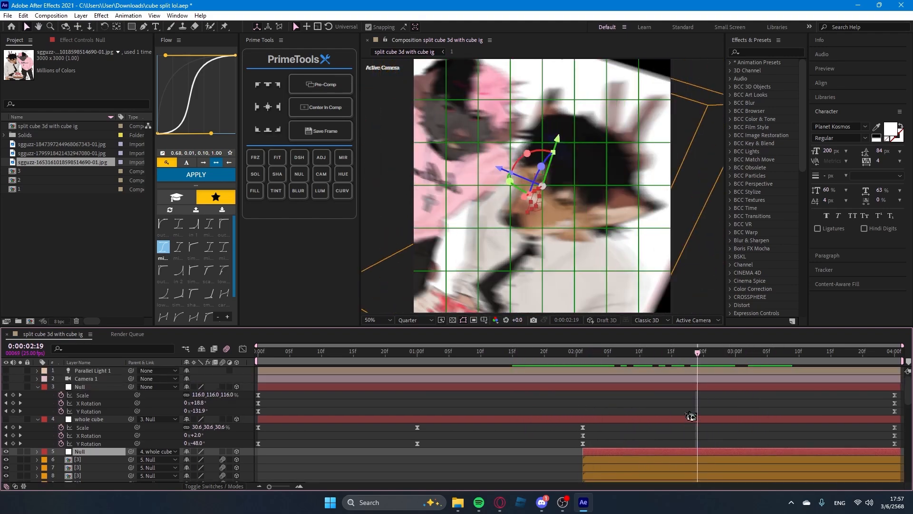
pyautogui.press('s')
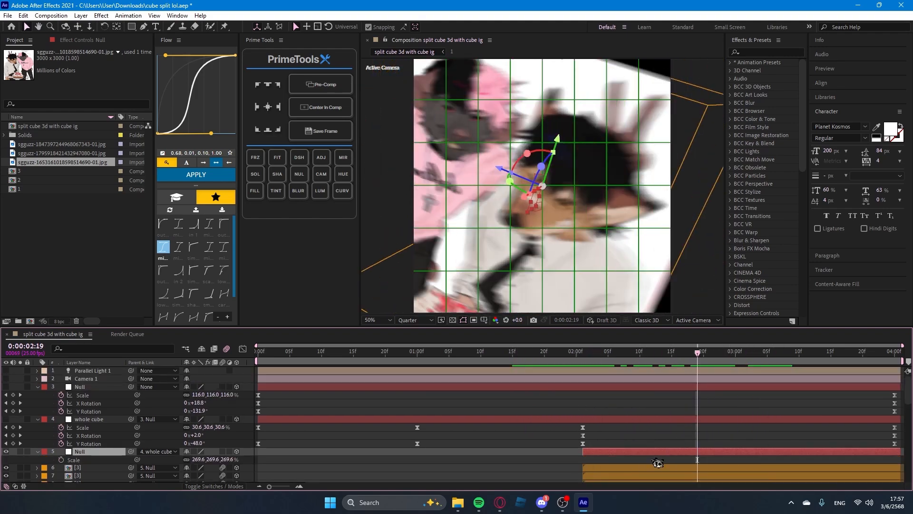
pyautogui.moveTo(226, 460); pyautogui.dragTo(146, 467)
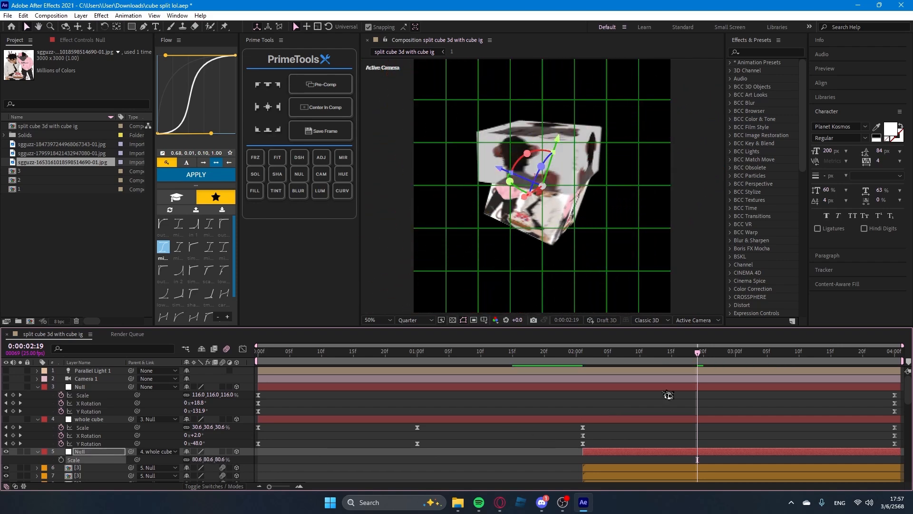
# Play the separation animation and turn on visibility for Parallel Light 1, Camera 1, the main null and whole cube.
pyautogui.press('space')
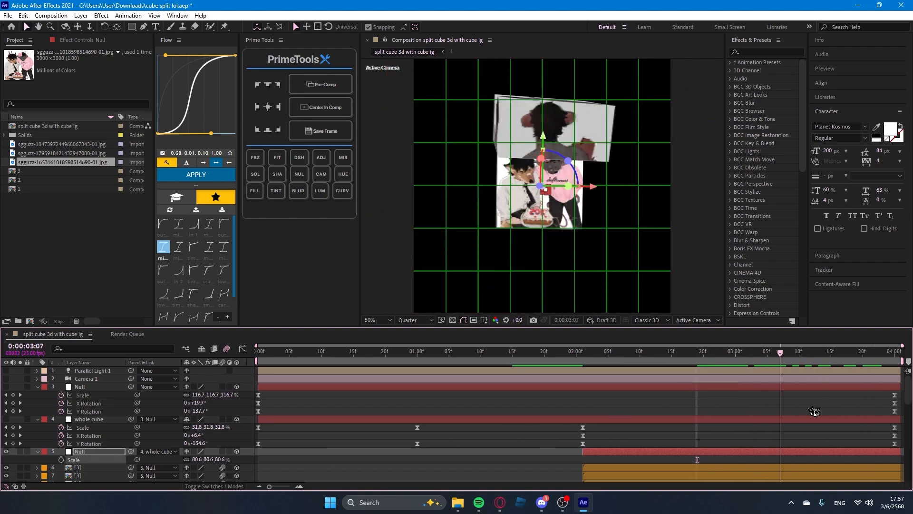
pyautogui.scroll(-10, 728, 432)
pyautogui.click(655, 428)
pyautogui.scroll(10, 655, 429)
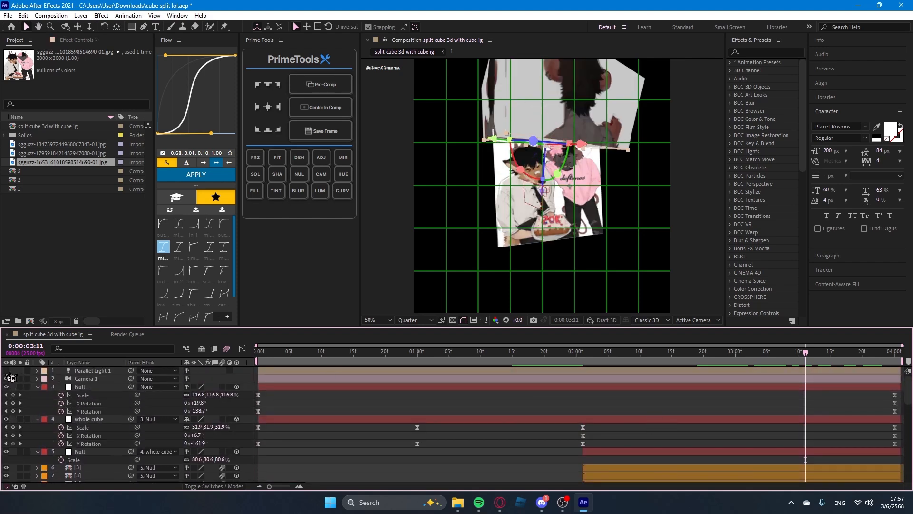
# Examine which faces the orange [3] and pink [2] layers control at 0:00:03:11.
pyautogui.scroll(-3, 607, 422)
pyautogui.click(607, 422)
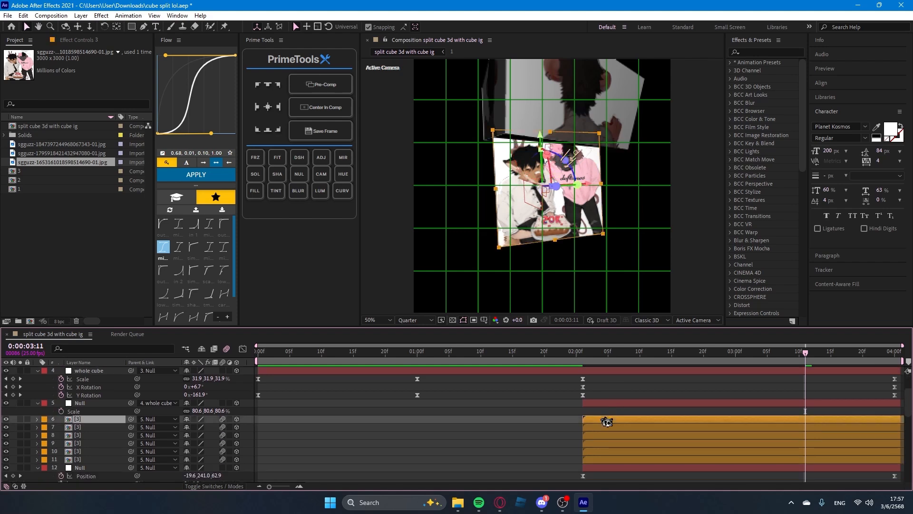
pyautogui.scroll(-4, 613, 428)
pyautogui.click(287, 429)
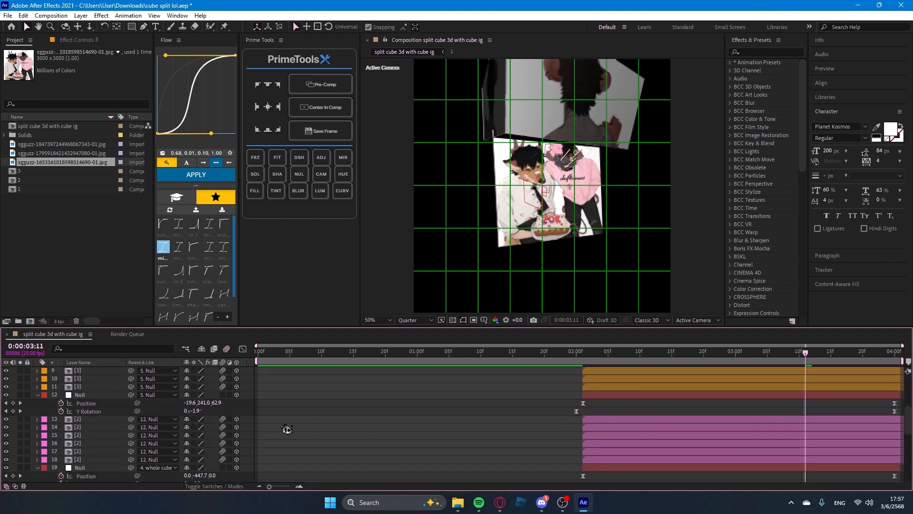
pyautogui.click(618, 427)
pyautogui.click(630, 421)
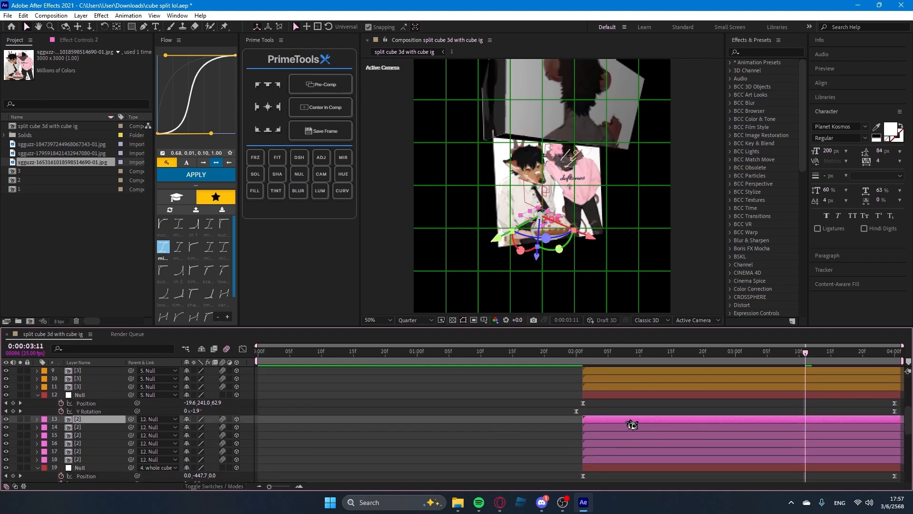
pyautogui.scroll(4, 632, 425)
# Try a slightly different scale for the [3] cube's null and undo it, keeping the Active Camera view.
pyautogui.click(656, 431)
pyautogui.moveTo(223, 436); pyautogui.dragTo(208, 437)
pyautogui.hotkey('ctrl', 'z')
pyautogui.scroll(1, 500, 438)
pyautogui.click(693, 320)
pyautogui.click(693, 329)
# Set the scale of the null controlling the pink [2] layers to 130% while viewing 0:00:02:13.
pyautogui.moveTo(762, 413); pyautogui.dragTo(668, 410)
pyautogui.scroll(-9, 668, 409)
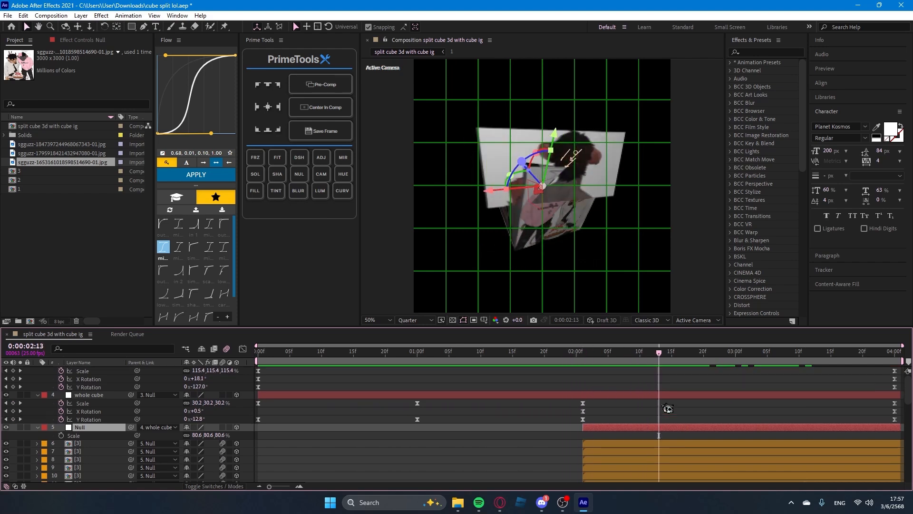
pyautogui.click(663, 405)
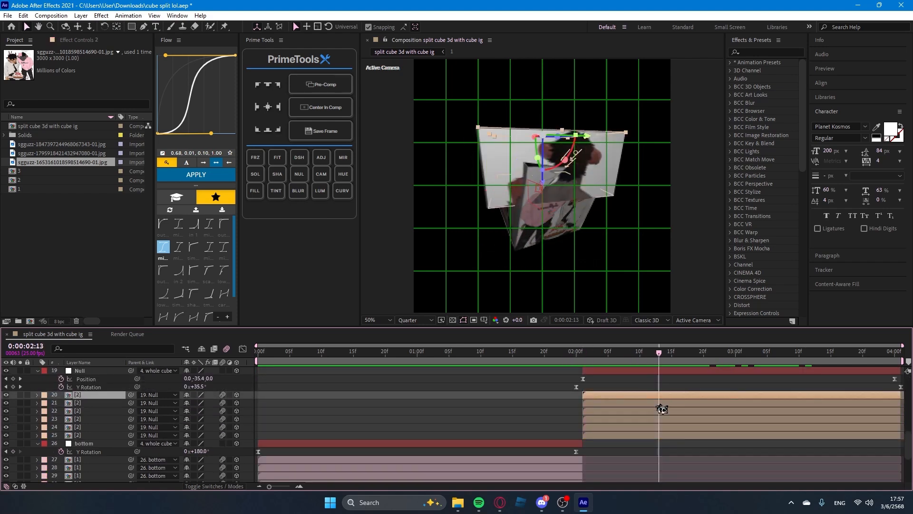
pyautogui.scroll(5, 662, 408)
pyautogui.click(636, 396)
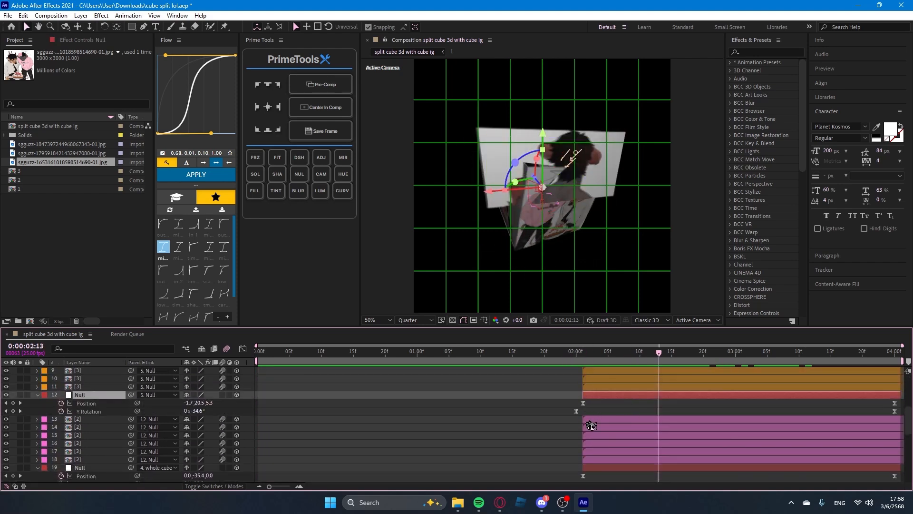
pyautogui.click(598, 435)
pyautogui.click(626, 396)
pyautogui.press('s')
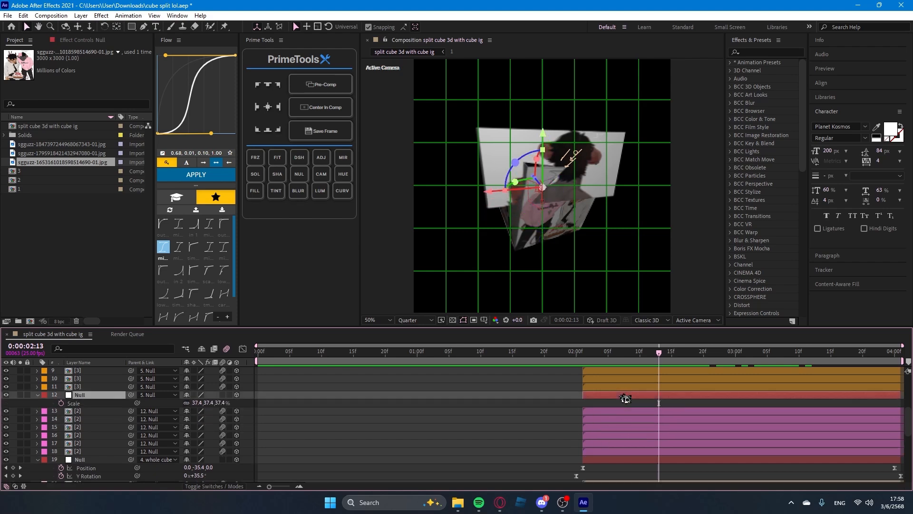
pyautogui.moveTo(227, 403); pyautogui.dragTo(229, 404)
pyautogui.write('130')
pyautogui.press('Return')
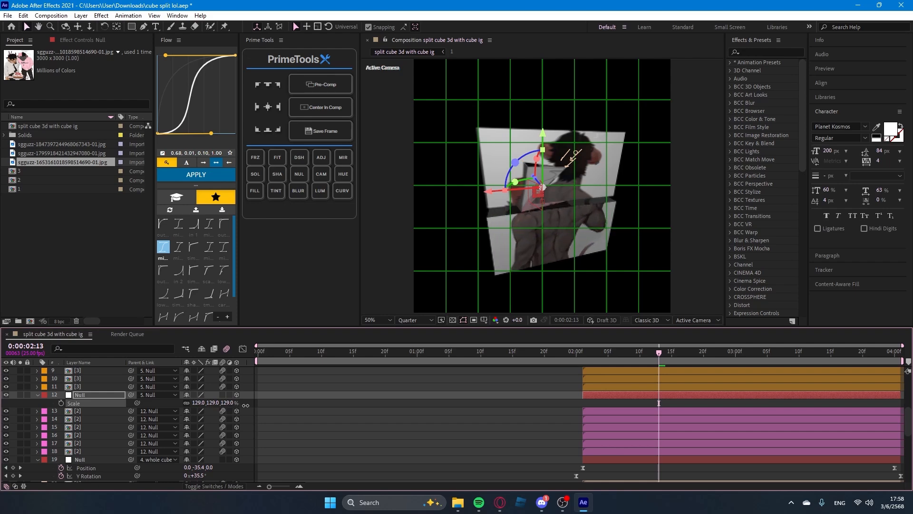
# Preview the separation, try a Y orientation of 0° on the [3] cube's null, and undo that change.
pyautogui.scroll(5, 617, 397)
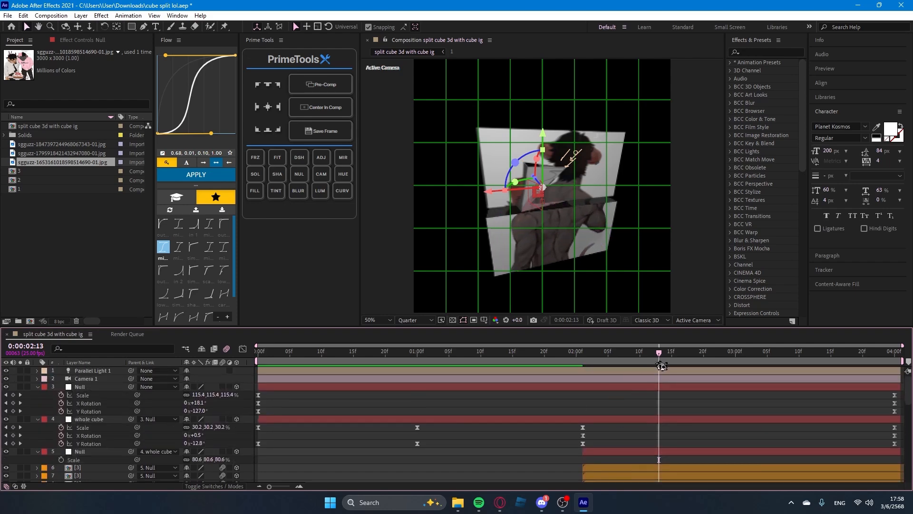
pyautogui.press('space')
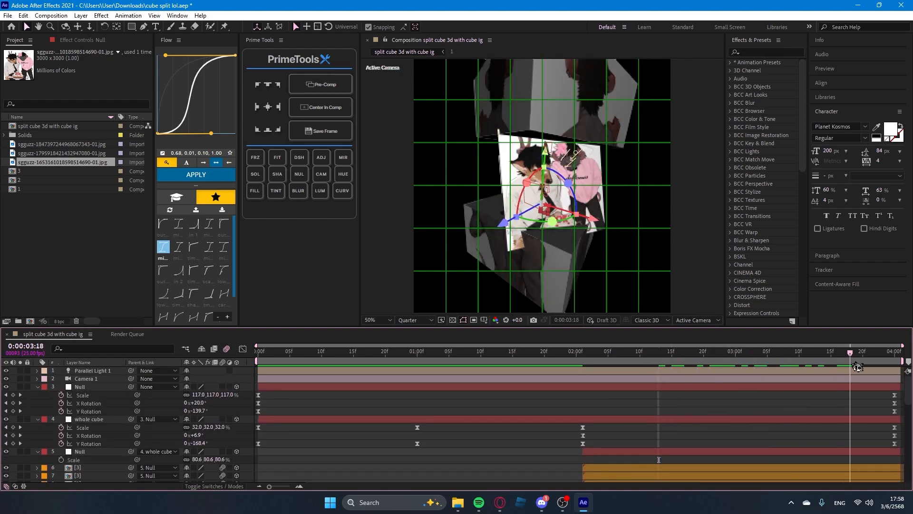
pyautogui.click(768, 455)
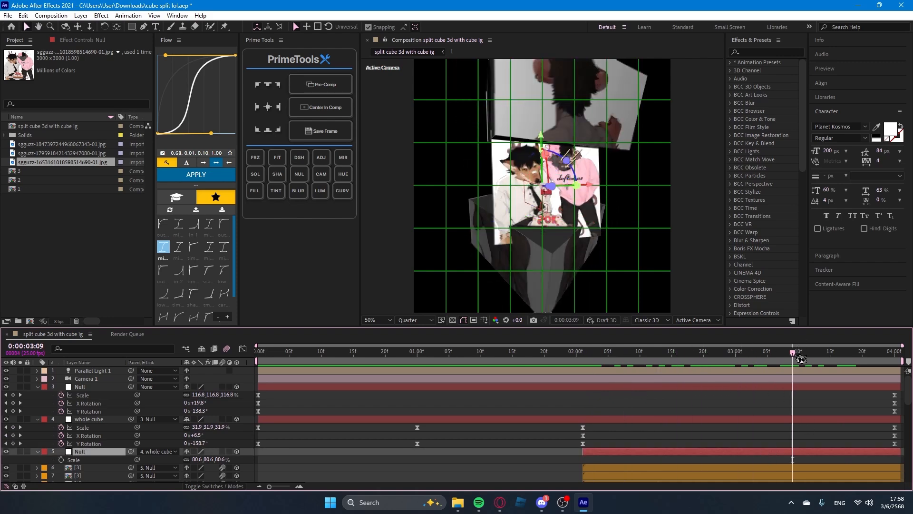
pyautogui.press('r')
pyautogui.scroll(-2, 467, 414)
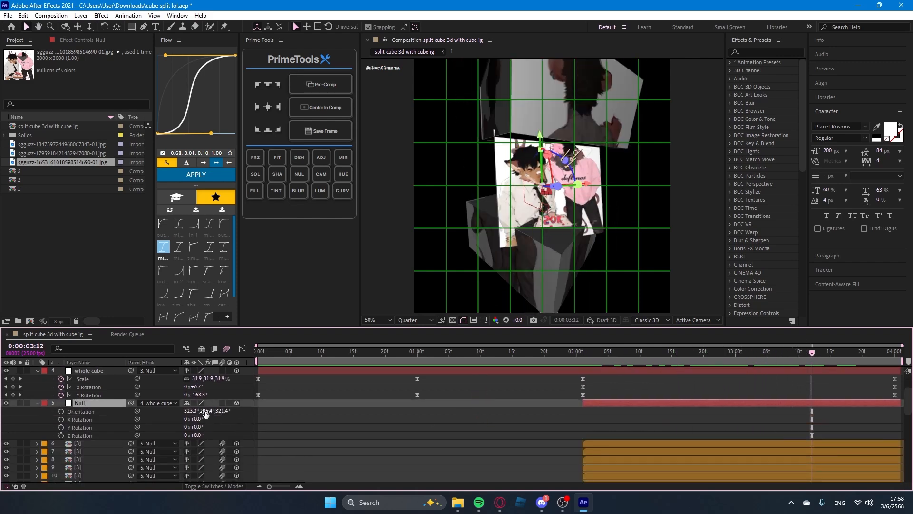
pyautogui.write('0')
pyautogui.press('Return')
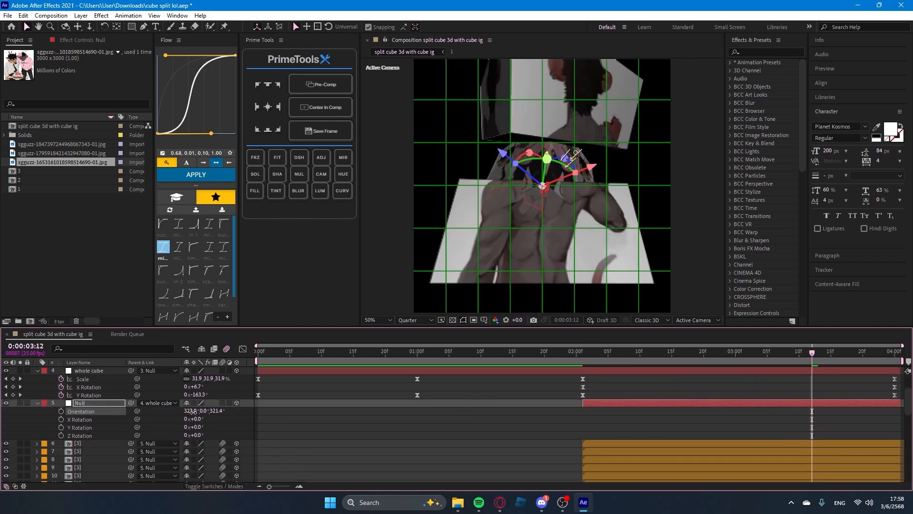
pyautogui.hotkey('ctrl', 'z')
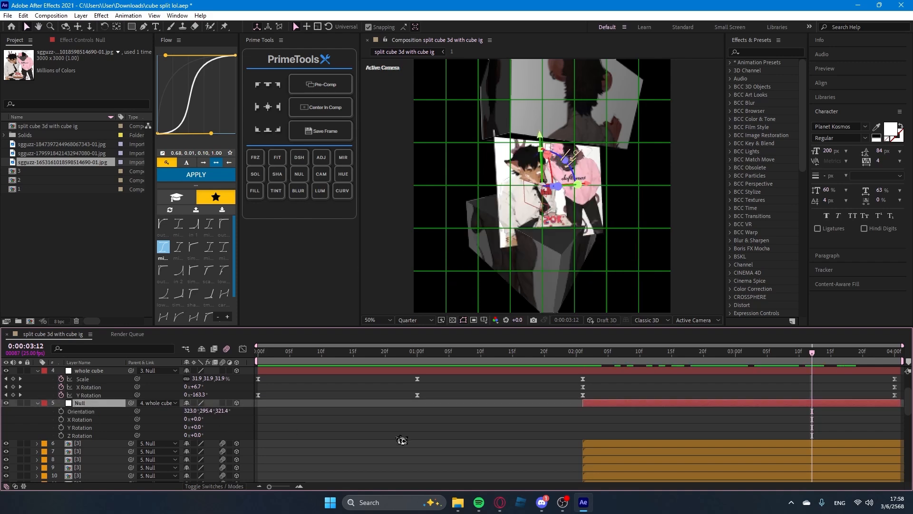
pyautogui.scroll(2, 402, 440)
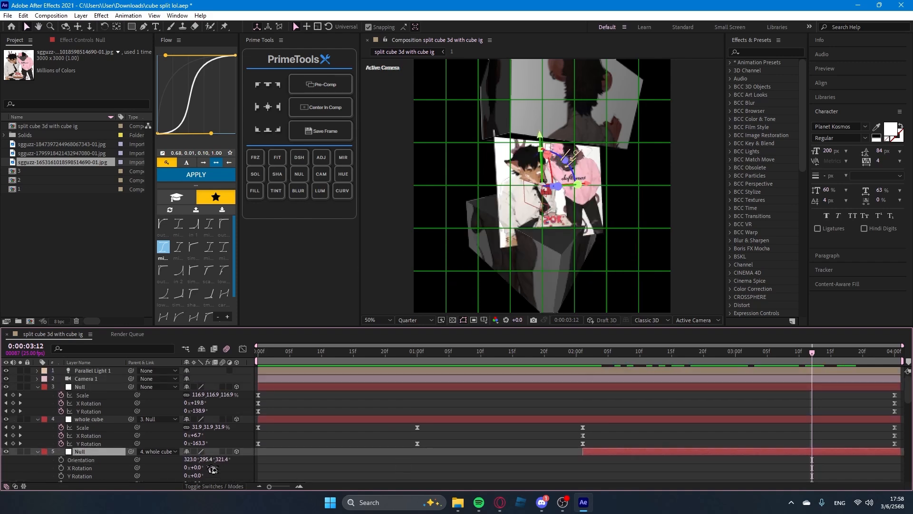
# Try a different Y Rotation on the null controlling the upper half's [2] layers and undo it.
pyautogui.scroll(-3, 408, 432)
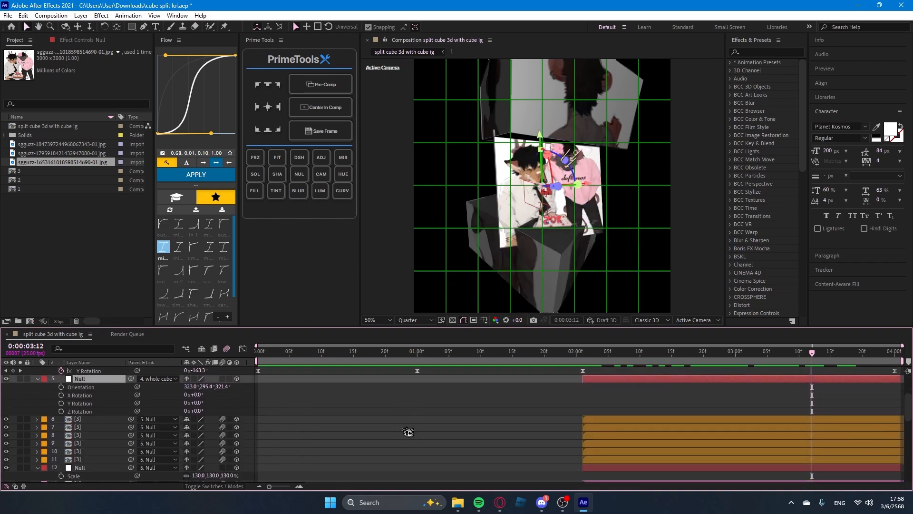
pyautogui.scroll(-3, 408, 431)
pyautogui.click(606, 460)
pyautogui.scroll(-2, 591, 454)
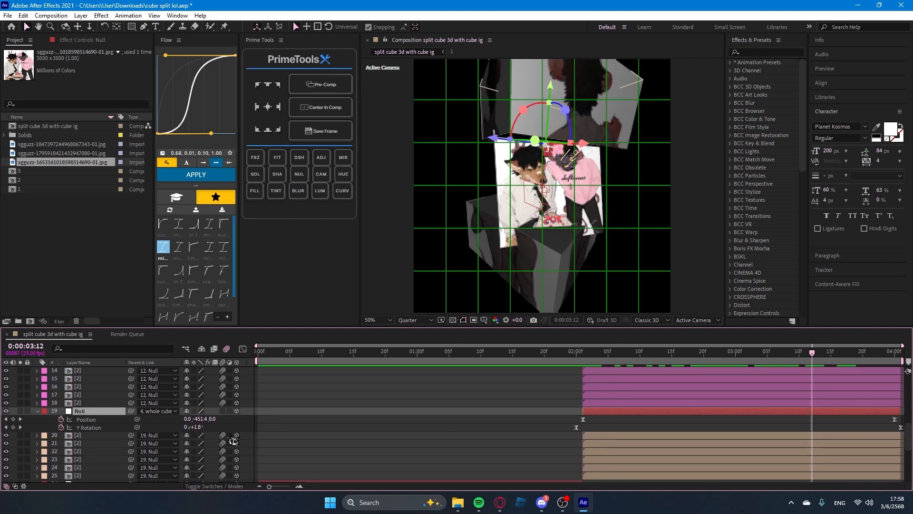
pyautogui.moveTo(195, 427); pyautogui.dragTo(534, 429)
pyautogui.hotkey('ctrl', 'z')
# Parent the null controlling the pink [2] layers to whole cube instead of the [3] cube's null.
pyautogui.scroll(3, 547, 427)
pyautogui.click(621, 420)
pyautogui.scroll(2, 392, 436)
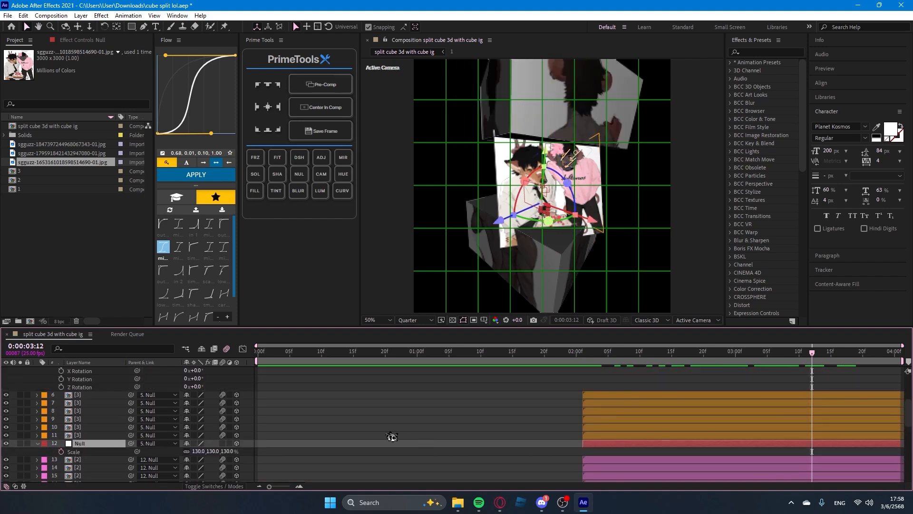
pyautogui.moveTo(131, 467); pyautogui.dragTo(110, 370)
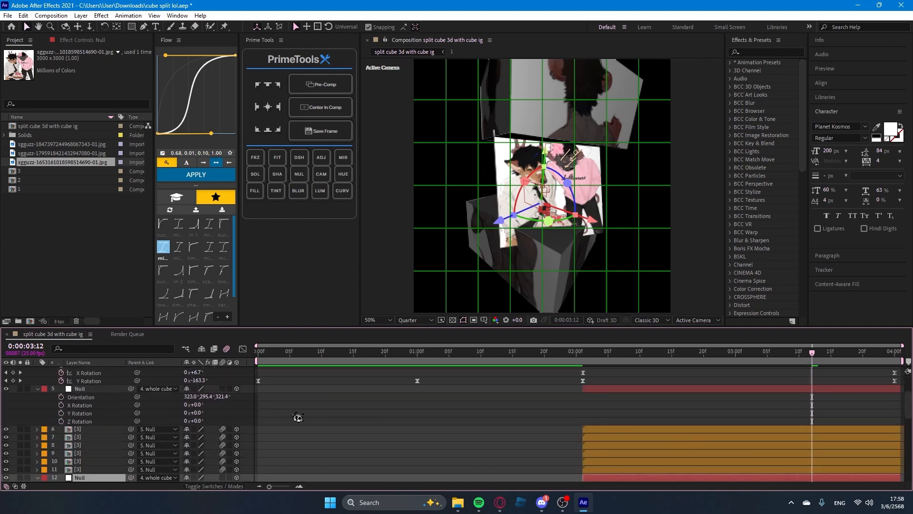
# Play the separation section to check how both [2] halves move around the [3] cube.
pyautogui.moveTo(817, 357); pyautogui.dragTo(609, 358)
pyautogui.scroll(3, 668, 408)
pyautogui.press('space')
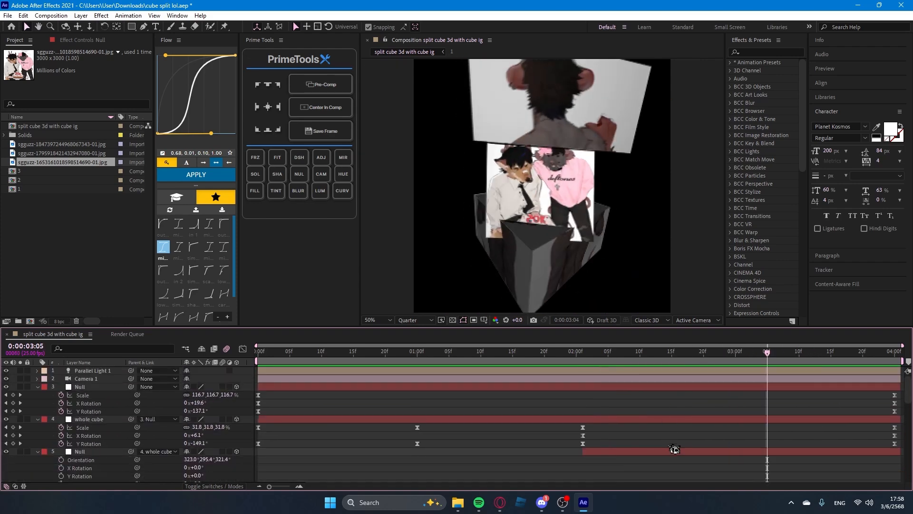
# Set the Orientation of the [3] cube's null to 0°, 0°, 0°.
pyautogui.click(675, 450)
pyautogui.scroll(-1, 681, 409)
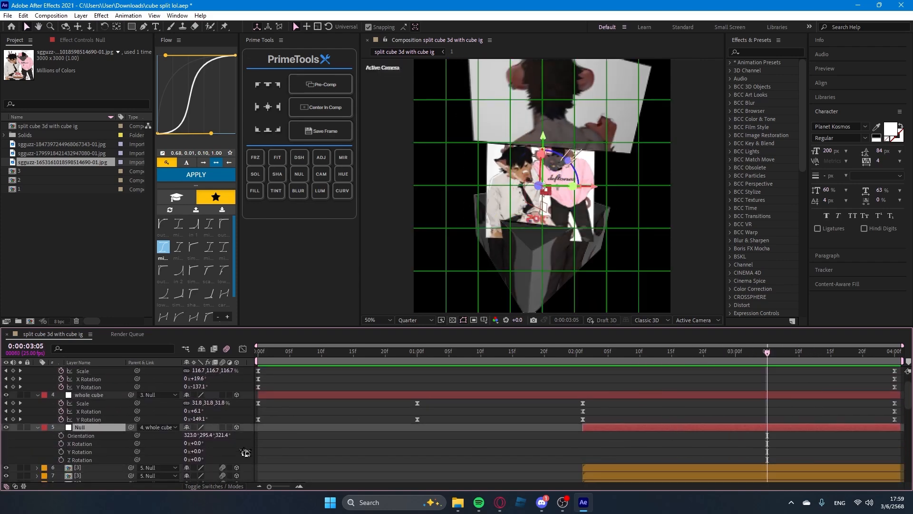
pyautogui.write('0')
pyautogui.press('Return')
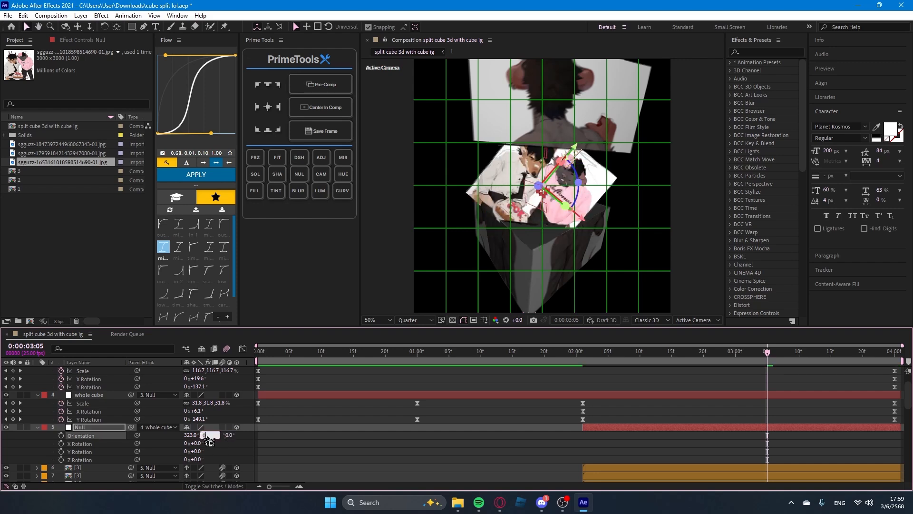
pyautogui.press('Return')
pyautogui.write('0')
pyautogui.press('Return')
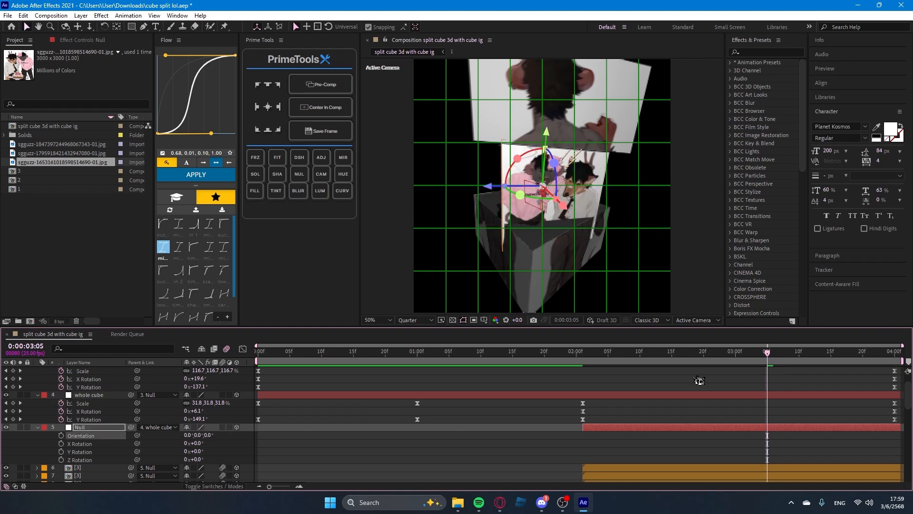
# Set the Y Rotation of the [3] cube's null to 5° and return to the start of the separation.
pyautogui.moveTo(764, 353); pyautogui.dragTo(750, 382)
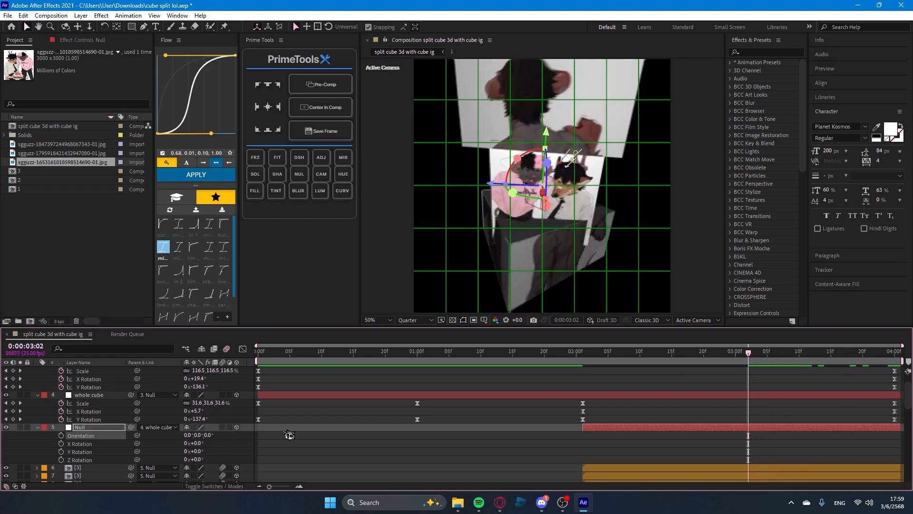
pyautogui.moveTo(196, 451)
pyautogui.mouseDown()
pyautogui.moveTo(210, 449)
pyautogui.moveTo(197, 451)
pyautogui.mouseUp()
pyautogui.press('j')
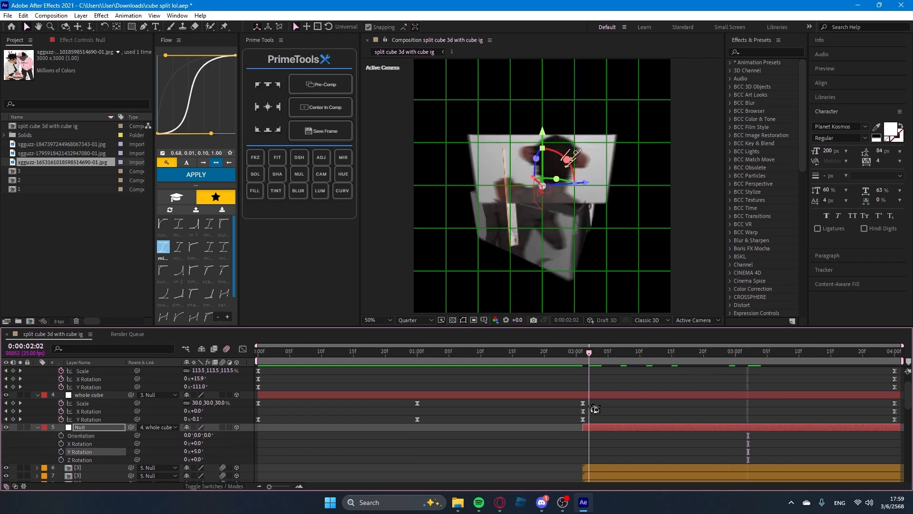
# Keyframe the [3] cube's null scale at 0:00:04:00, set it to 0% at 0:00:02:01, ease both keyframes, and preview.
pyautogui.press('k')
pyautogui.press('k')
pyautogui.press('s')
pyautogui.click(62, 436)
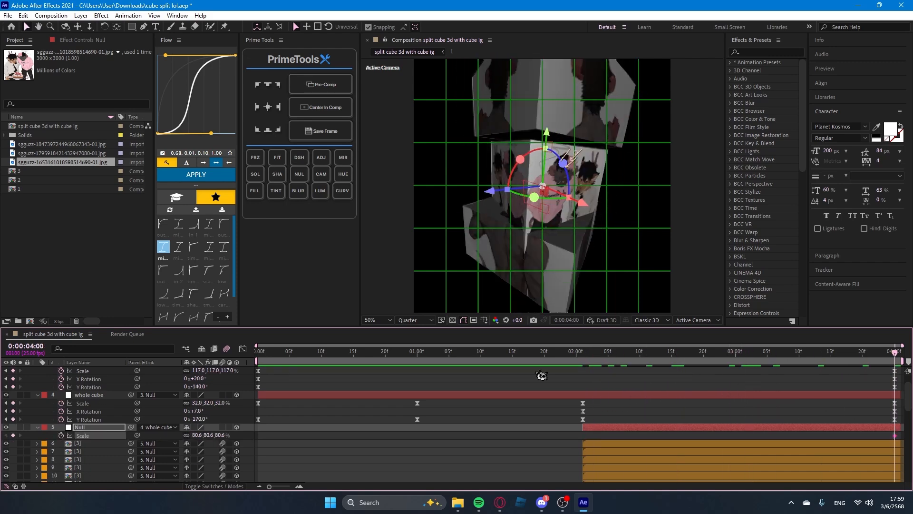
pyautogui.moveTo(648, 354); pyautogui.dragTo(586, 375)
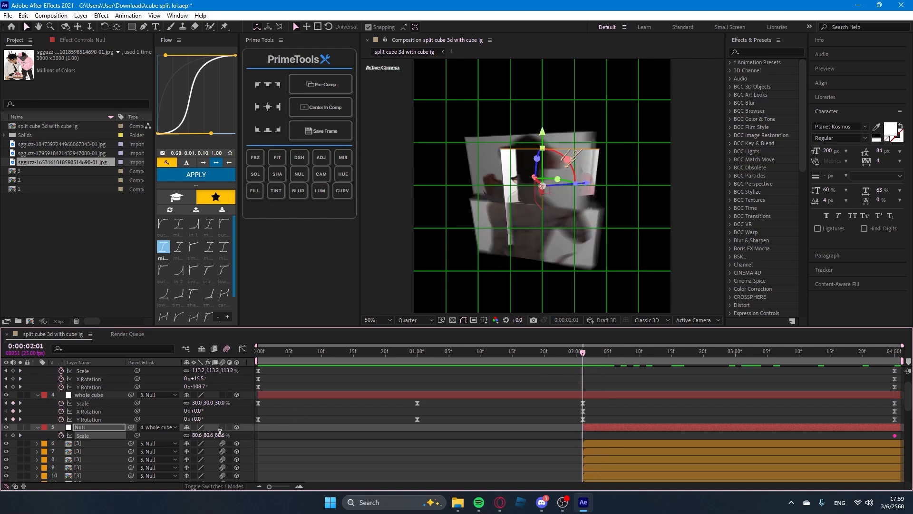
pyautogui.moveTo(569, 438); pyautogui.dragTo(903, 434)
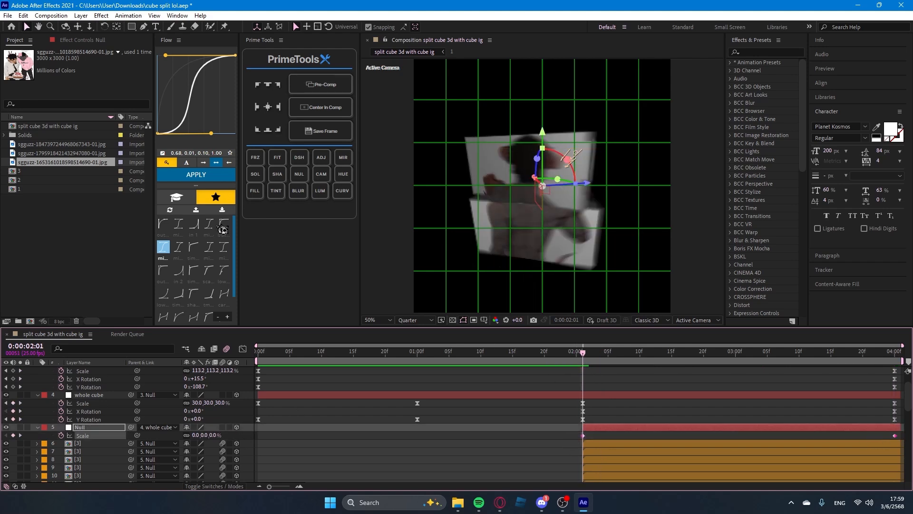
pyautogui.click(217, 181)
pyautogui.press('space')
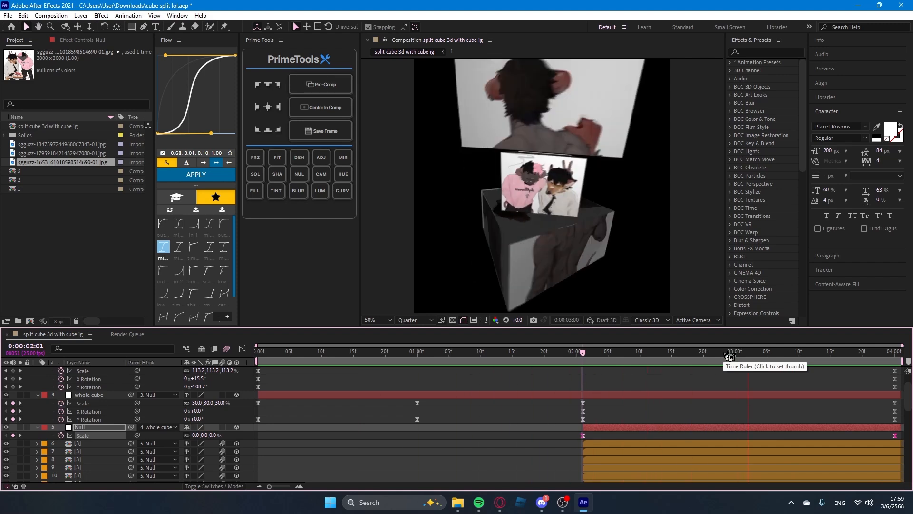
pyautogui.press('space')
# Set the Y position of the pink [2] layers' null to about 573 at 0:00:04:00 and ease its Position keyframes.
pyautogui.press('End')
pyautogui.scroll(-3, 718, 398)
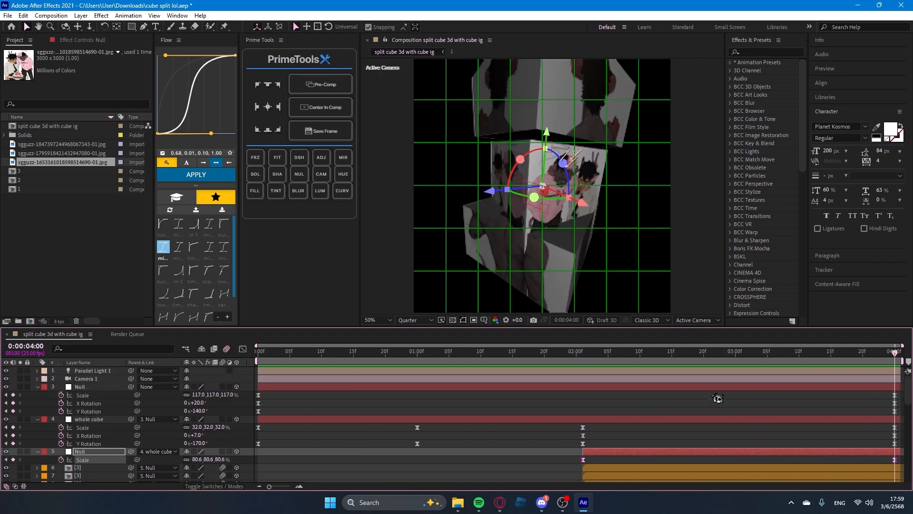
pyautogui.scroll(-5, 666, 404)
pyautogui.click(635, 419)
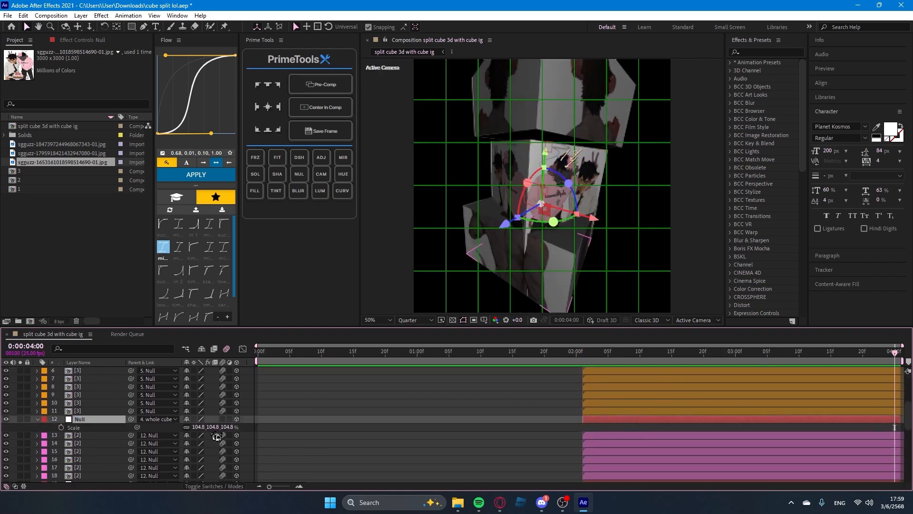
pyautogui.moveTo(197, 427); pyautogui.dragTo(352, 447)
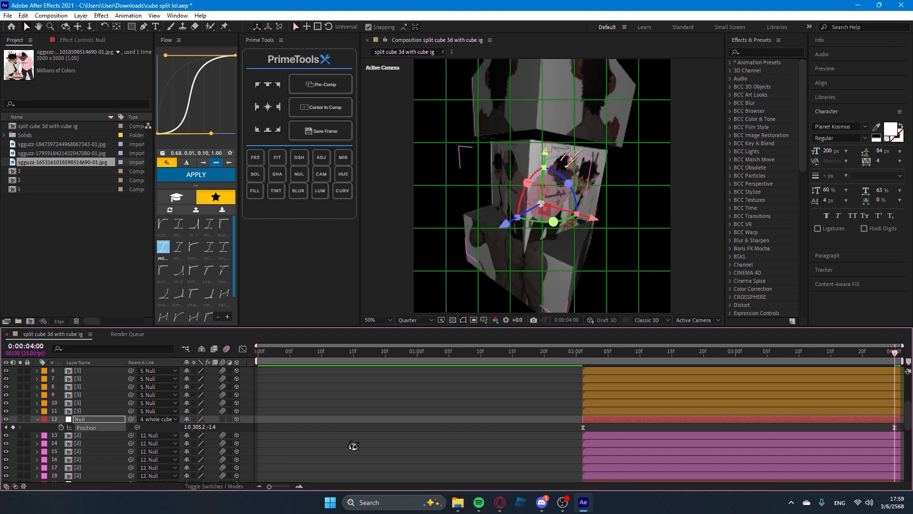
pyautogui.hotkey('ctrl', 'z')
pyautogui.click(895, 428)
pyautogui.moveTo(197, 426); pyautogui.dragTo(338, 463)
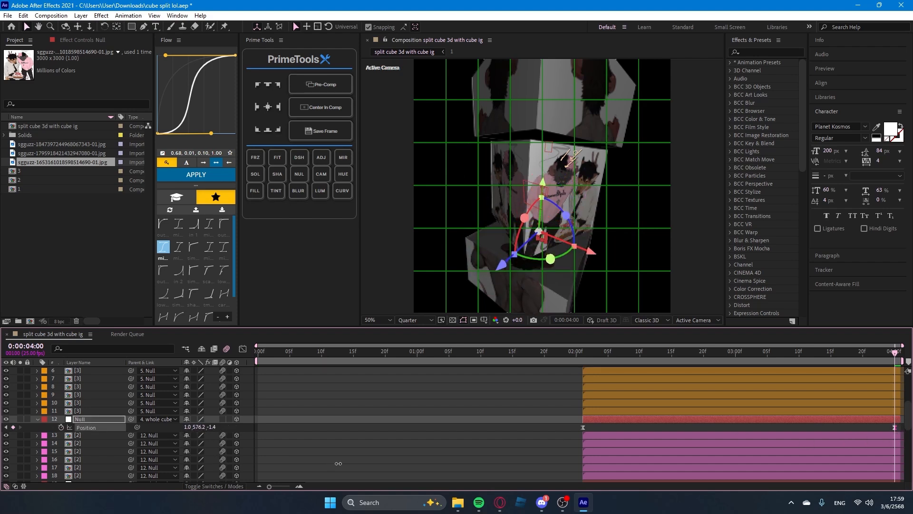
pyautogui.moveTo(560, 426); pyautogui.dragTo(904, 433)
pyautogui.click(207, 178)
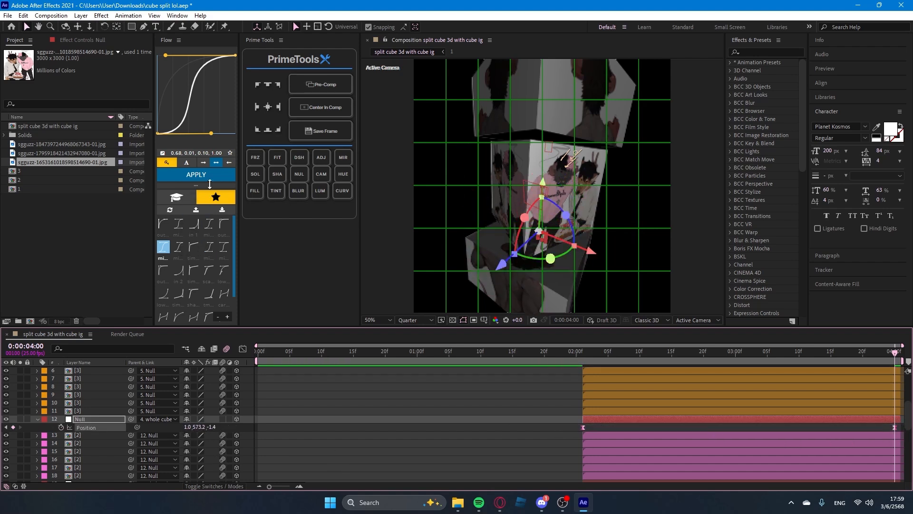
# Reduce the Scale of the [3] cube's null to 64.6% at 0:00:04:00.
pyautogui.scroll(3, 705, 401)
pyautogui.click(329, 427)
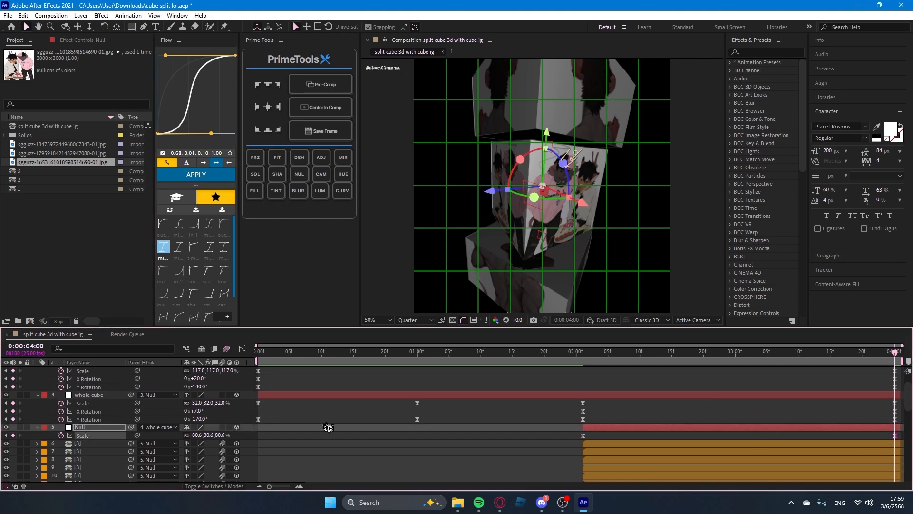
pyautogui.moveTo(222, 438); pyautogui.dragTo(199, 438)
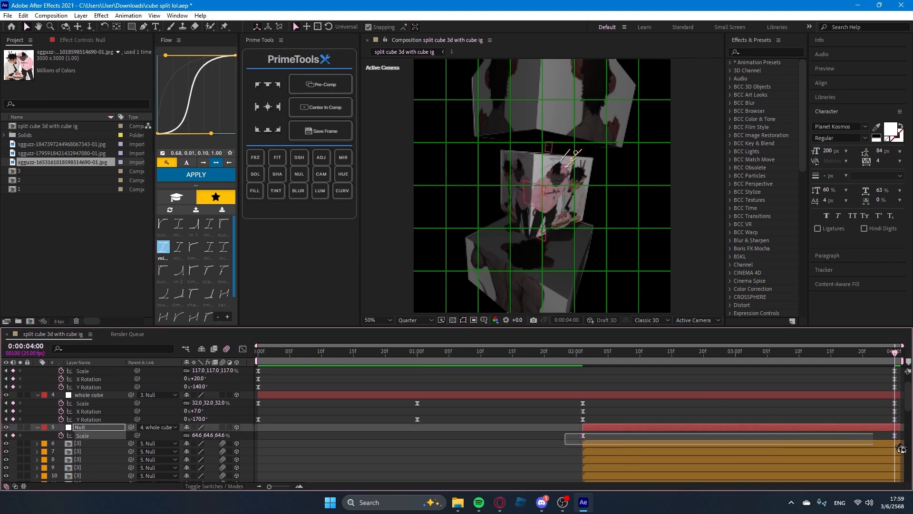
pyautogui.click(500, 358)
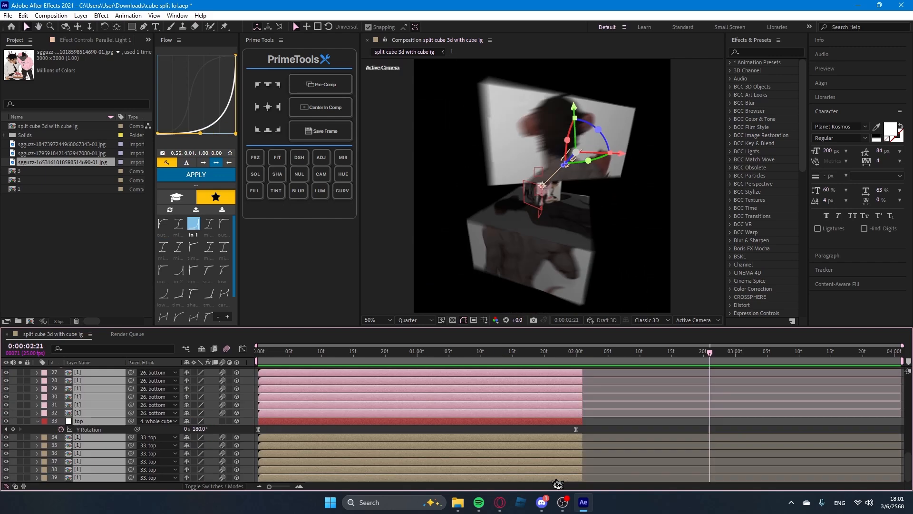
# Pre-compose all layers of the split cube composition into Pre-comp 1.
pyautogui.scroll(6, 630, 390)
pyautogui.rightClick(627, 389)
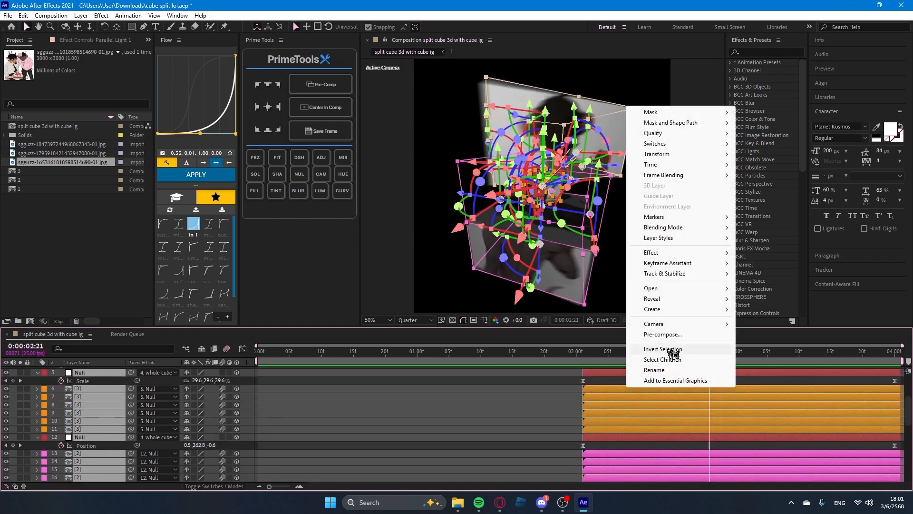
pyautogui.click(674, 335)
pyautogui.press('Return')
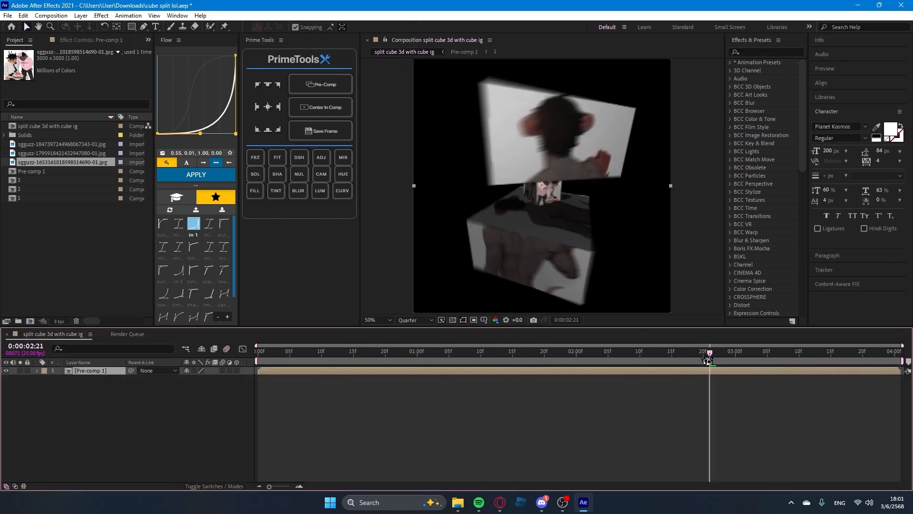
# Duplicate Pre-comp 1, then enlarge the lower copy, rotate it 180° and set its opacity to 20% as a background.
pyautogui.moveTo(708, 360); pyautogui.dragTo(691, 357)
pyautogui.hotkey('ctrl', 'd')
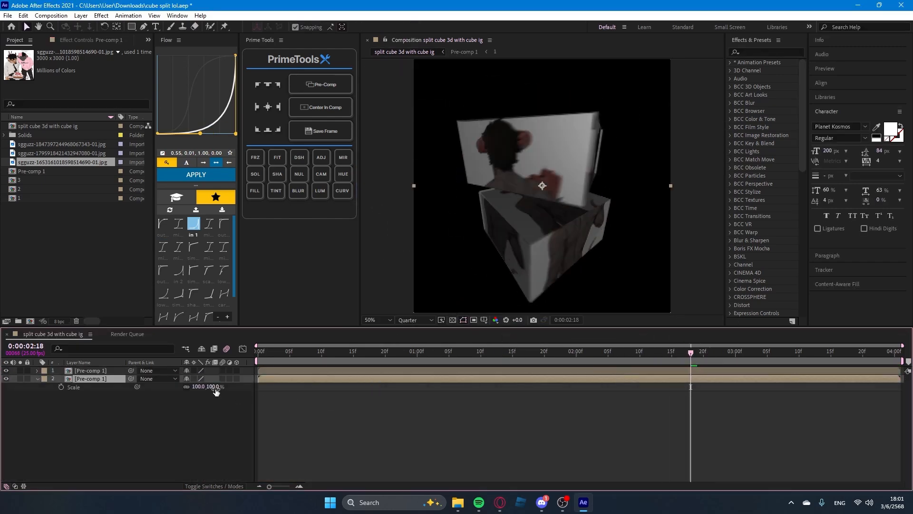
pyautogui.press('r')
pyautogui.press('Return')
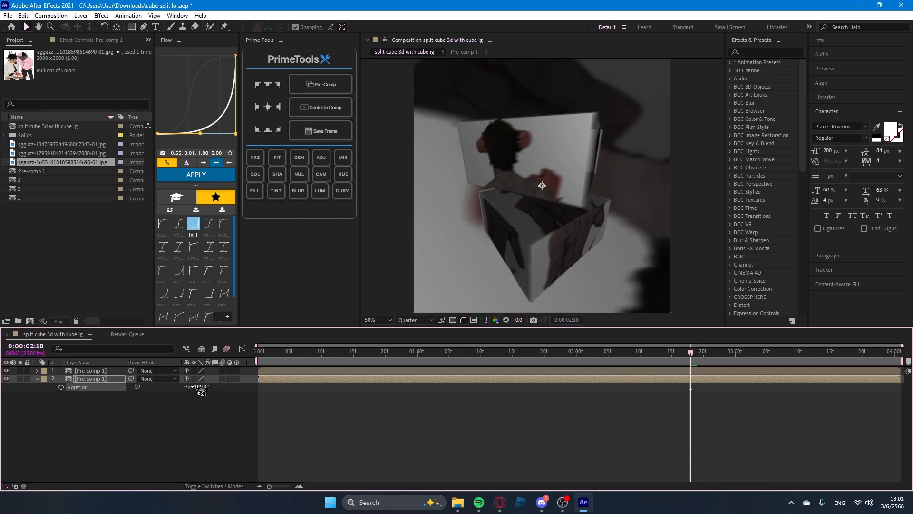
pyautogui.press('t')
pyautogui.press('Return')
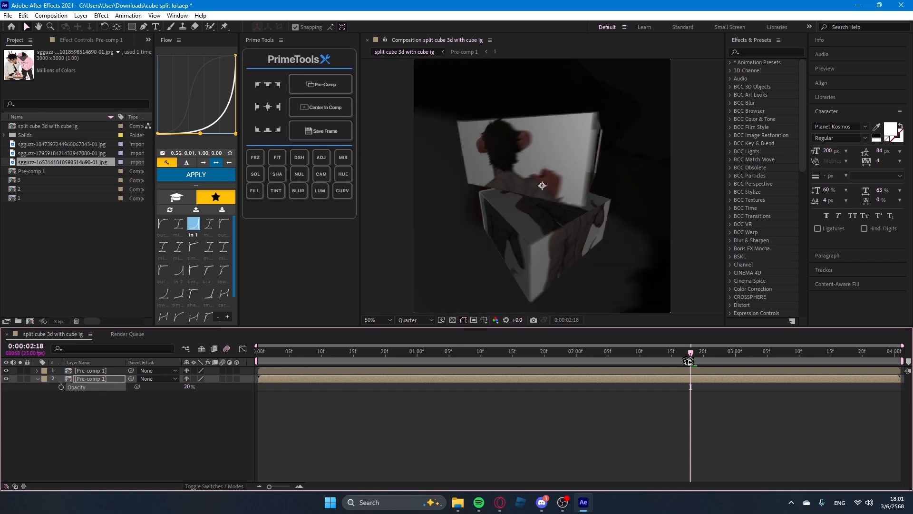
# Duplicate the front Pre-comp 1 layer, apply the Deep Glow preset to the lower copy, and preview from the start.
pyautogui.moveTo(690, 360); pyautogui.dragTo(404, 372)
pyautogui.press('space')
pyautogui.click(581, 371)
pyautogui.hotkey('ctrl', 'd')
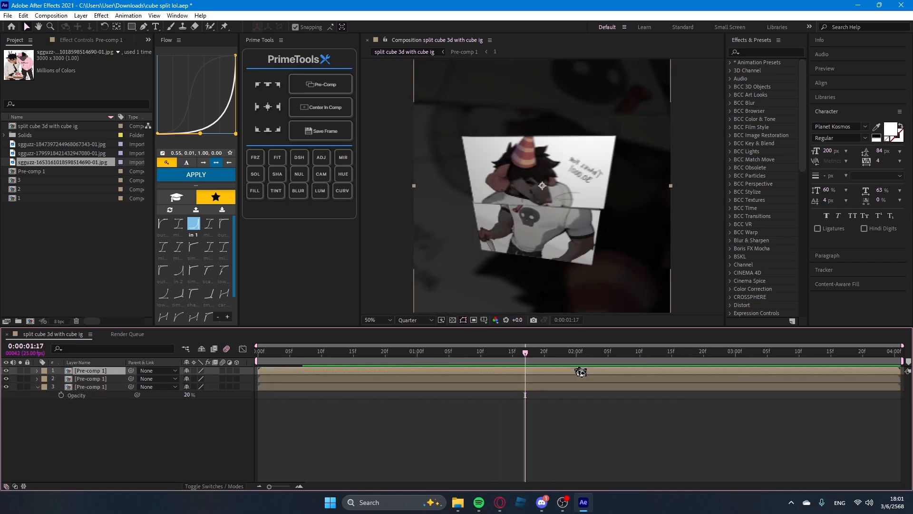
pyautogui.click(581, 378)
pyautogui.click(748, 52)
pyautogui.write('deep')
pyautogui.moveTo(772, 94); pyautogui.dragTo(618, 377)
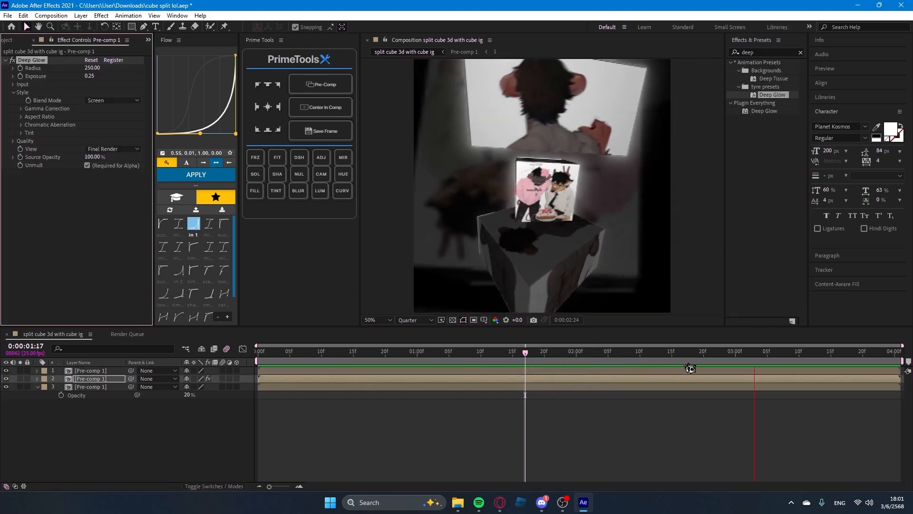
pyautogui.press('space')
pyautogui.moveTo(764, 359); pyautogui.dragTo(204, 376)
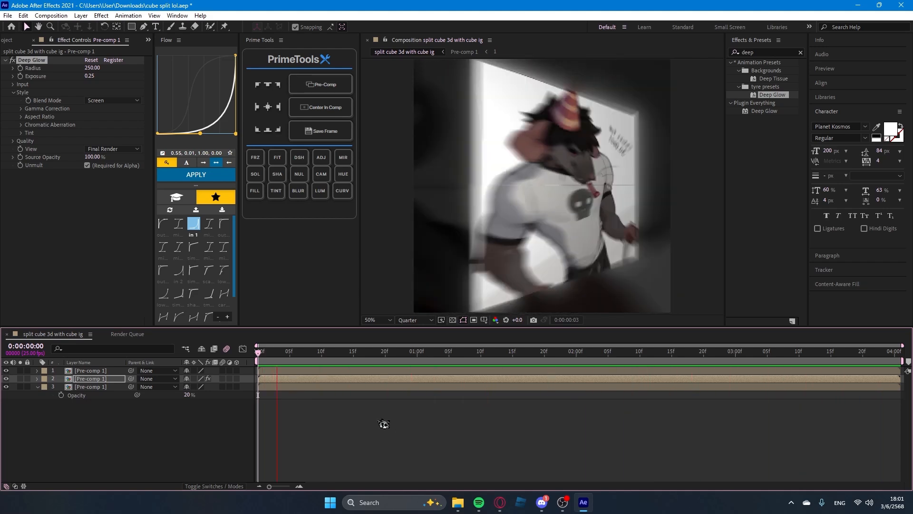
# Duplicate the Deep Glow layer and delete the surplus copy, keeping two glow layers.
pyautogui.click(561, 383)
pyautogui.hotkey('ctrl', 'd')
pyautogui.hotkey('ctrl', 'd')
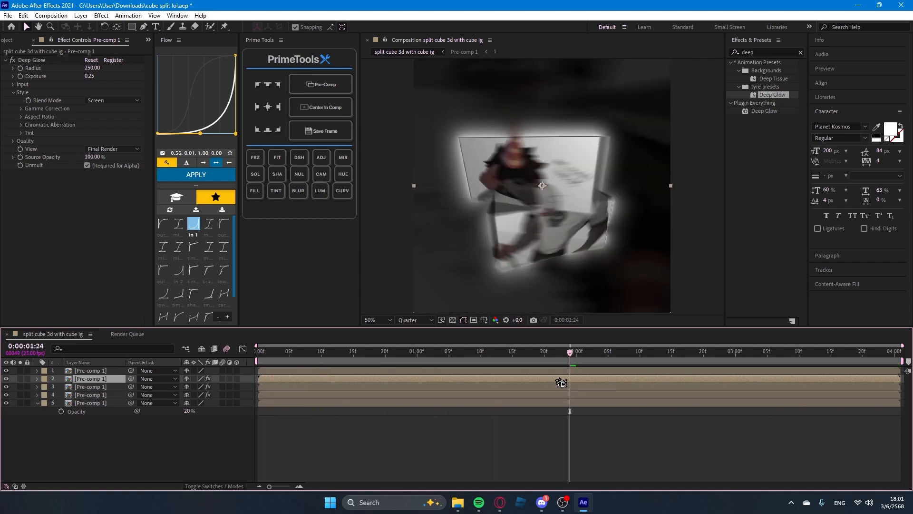
pyautogui.click(326, 387)
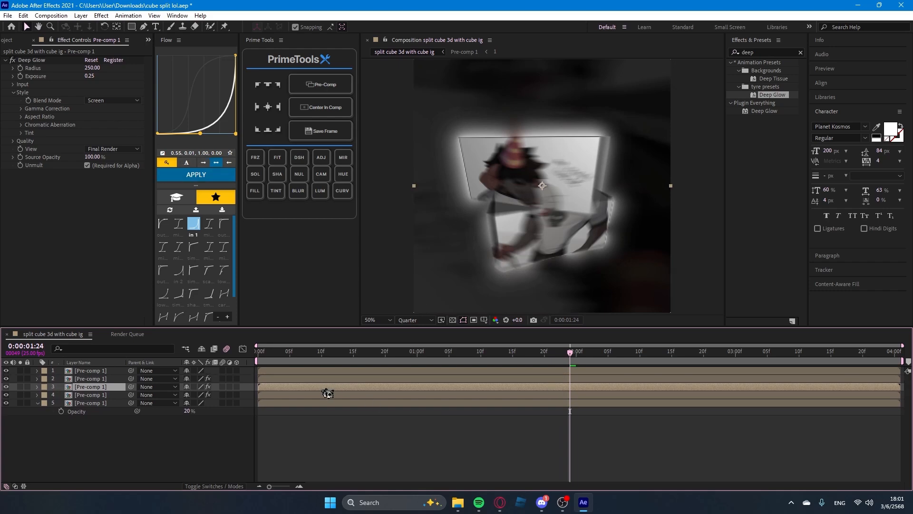
pyautogui.click(322, 395)
pyautogui.press('Delete')
# Apply BCC LED to the upper Deep Glow layer and set LED Size X to 1.30.
pyautogui.click(350, 378)
pyautogui.click(766, 53)
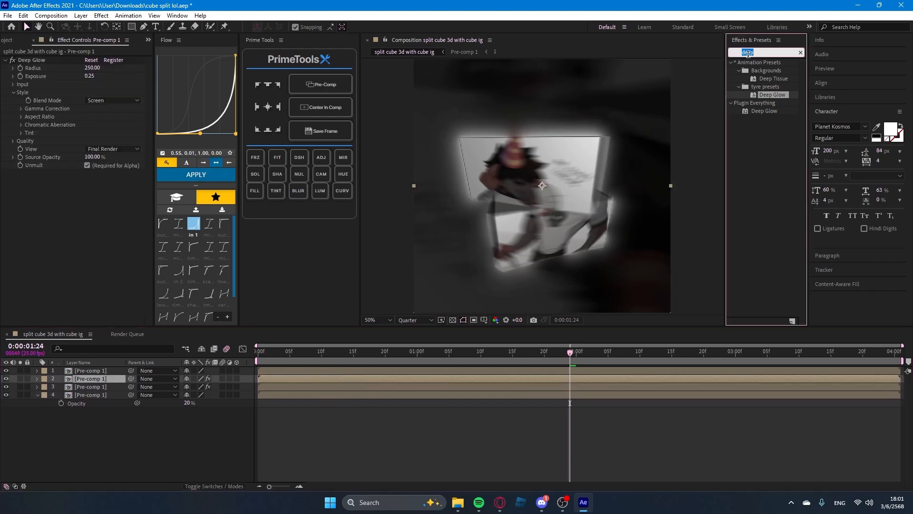
pyautogui.write('bcc')
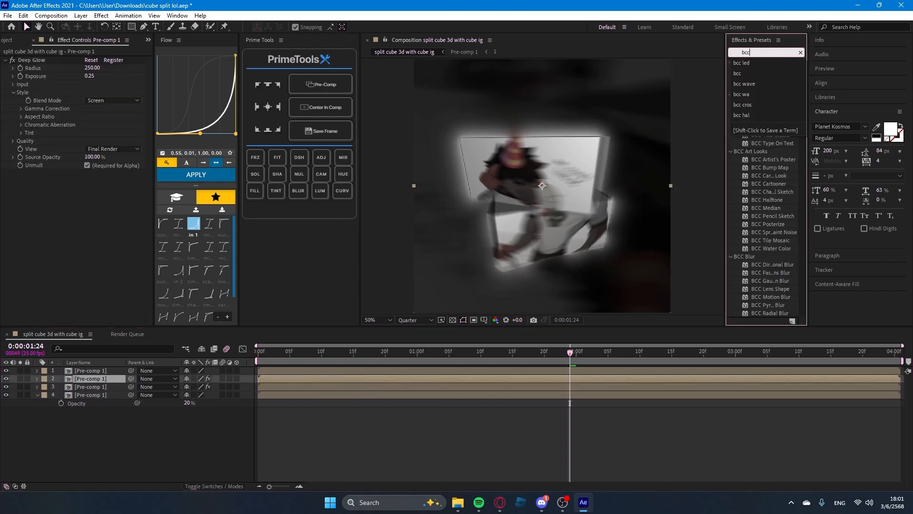
pyautogui.click(753, 63)
pyautogui.moveTo(756, 70); pyautogui.dragTo(610, 378)
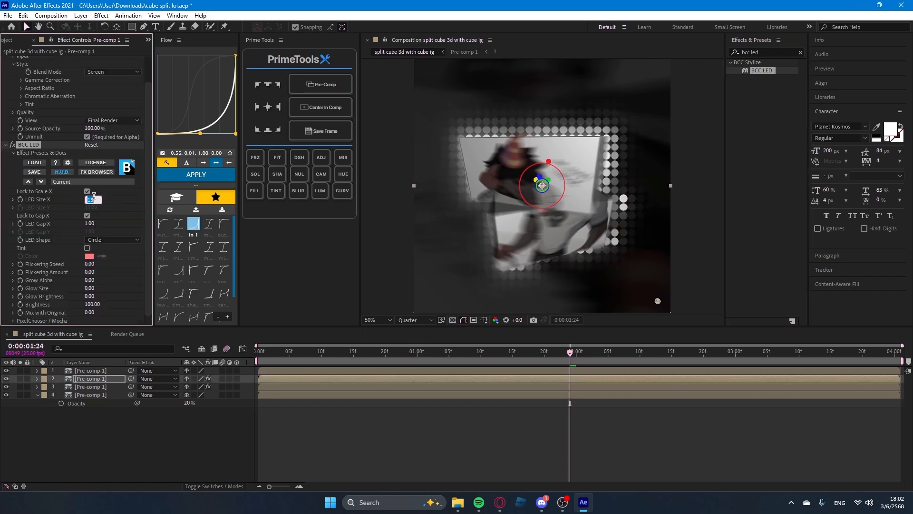
pyautogui.write('.3')
pyautogui.press('Return')
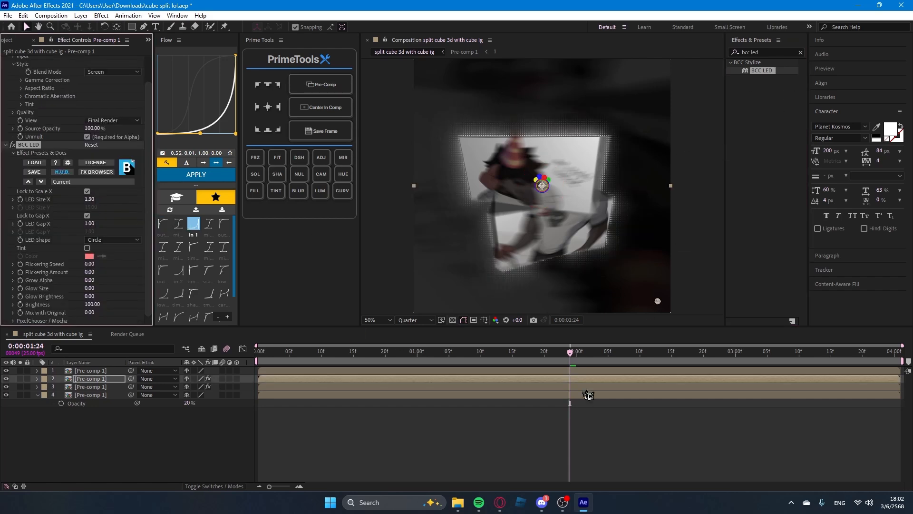
# Duplicate the lower Deep Glow layer at 0:00:02:04 and remove Deep Glow from the lower copy.
pyautogui.click(589, 387)
pyautogui.moveTo(570, 352); pyautogui.dragTo(602, 352)
pyautogui.hotkey('ctrl', 'd')
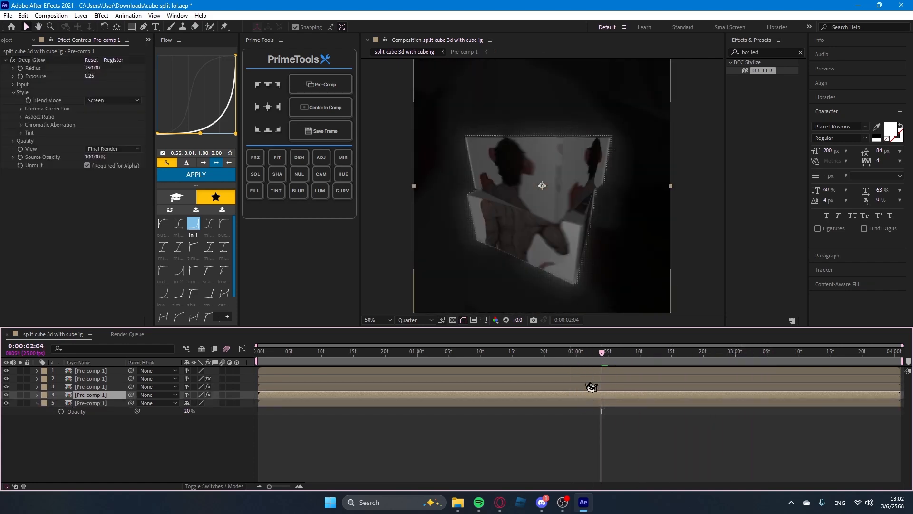
pyautogui.click(45, 61)
pyautogui.press('Delete')
# Reset Deep Glow to its default settings on the third Pre-comp 1 layer.
pyautogui.doubleClick(782, 53)
pyautogui.press('BackSpace')
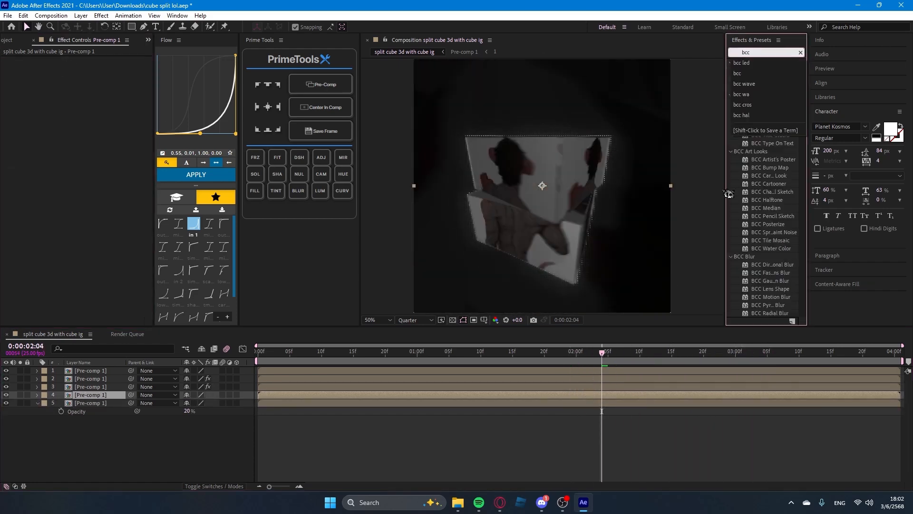
pyautogui.click(595, 386)
pyautogui.click(579, 379)
pyautogui.click(580, 373)
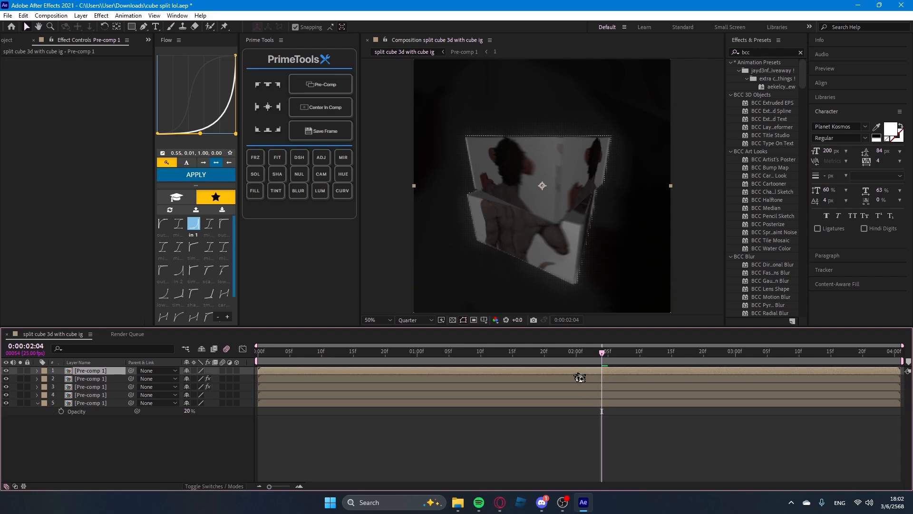
pyautogui.click(577, 380)
pyautogui.click(574, 388)
pyautogui.click(96, 61)
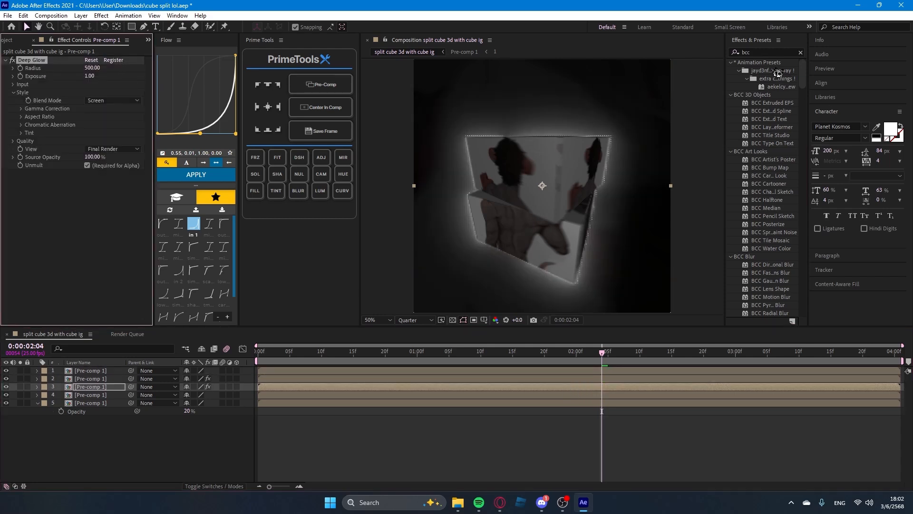
# Apply CC Wide Time to the fourth Pre-comp 1 layer with 5 forward and backward steps and Native Motion Blur on, and preview.
pyautogui.click(771, 52)
pyautogui.write('wide')
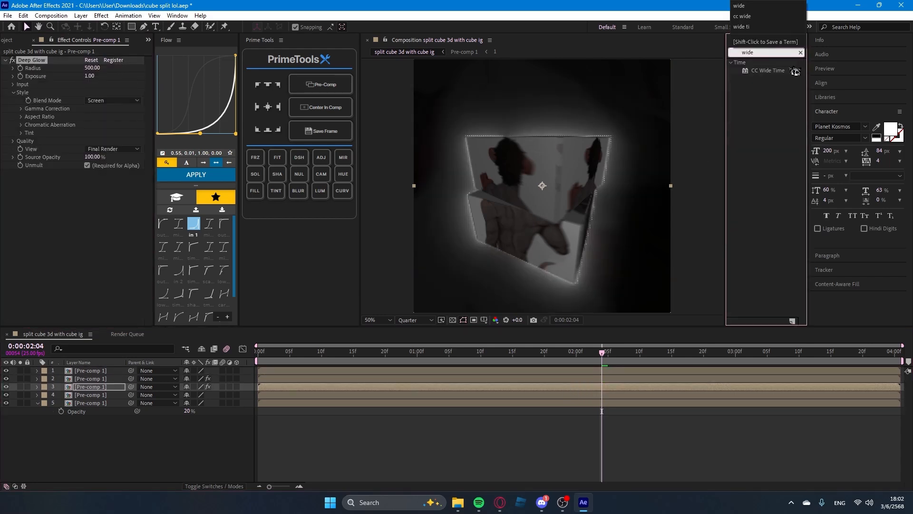
pyautogui.moveTo(795, 72); pyautogui.dragTo(668, 398)
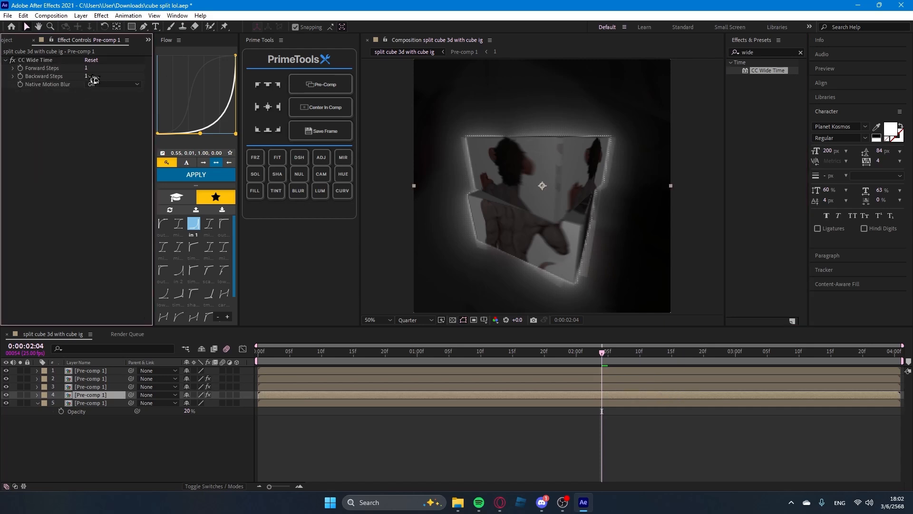
pyautogui.write('5')
pyautogui.press('Return')
pyautogui.click(113, 84)
pyautogui.click(103, 92)
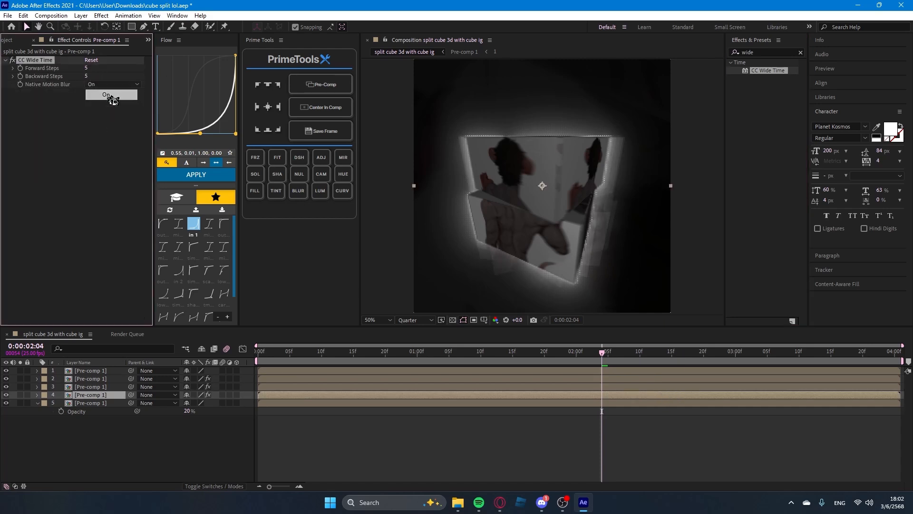
pyautogui.press('space')
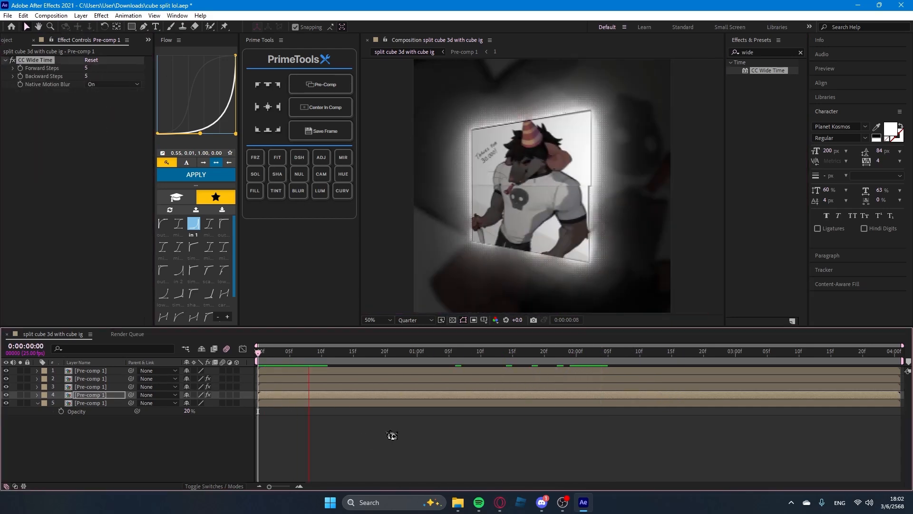